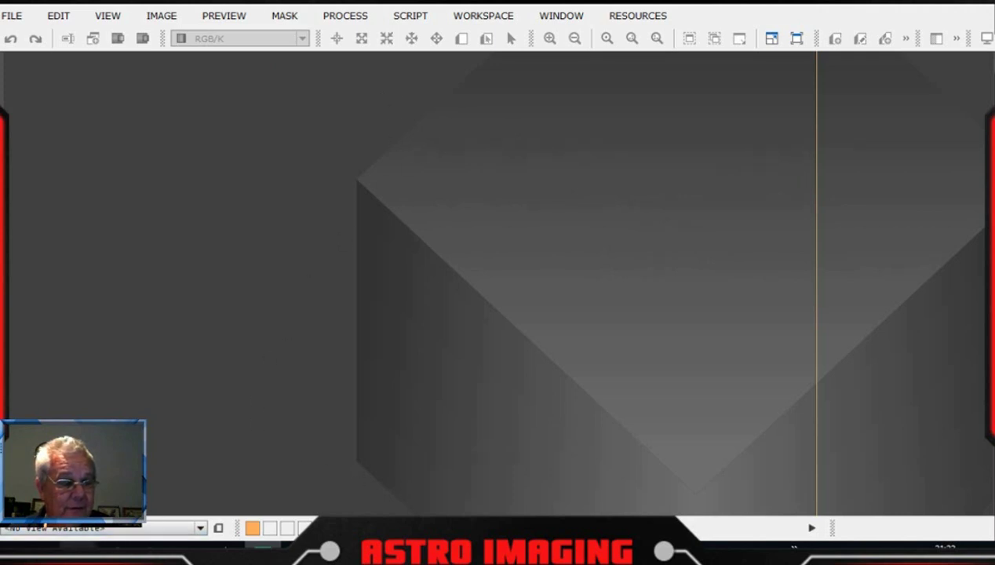
- Open the ImageCalibration process from All Processes and centre its window
mouse_move(205, 555)
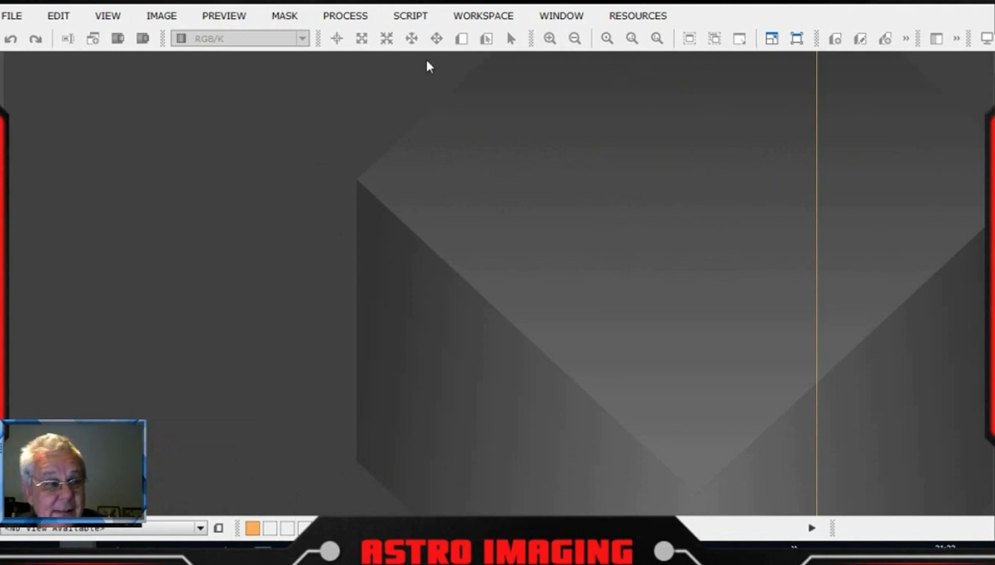
click(343, 17)
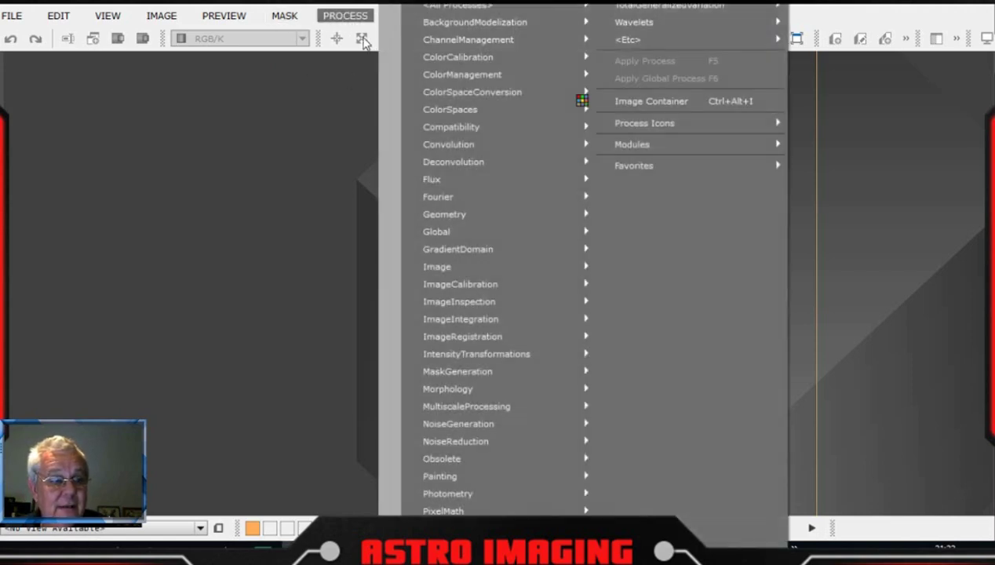
mouse_move(463, 9)
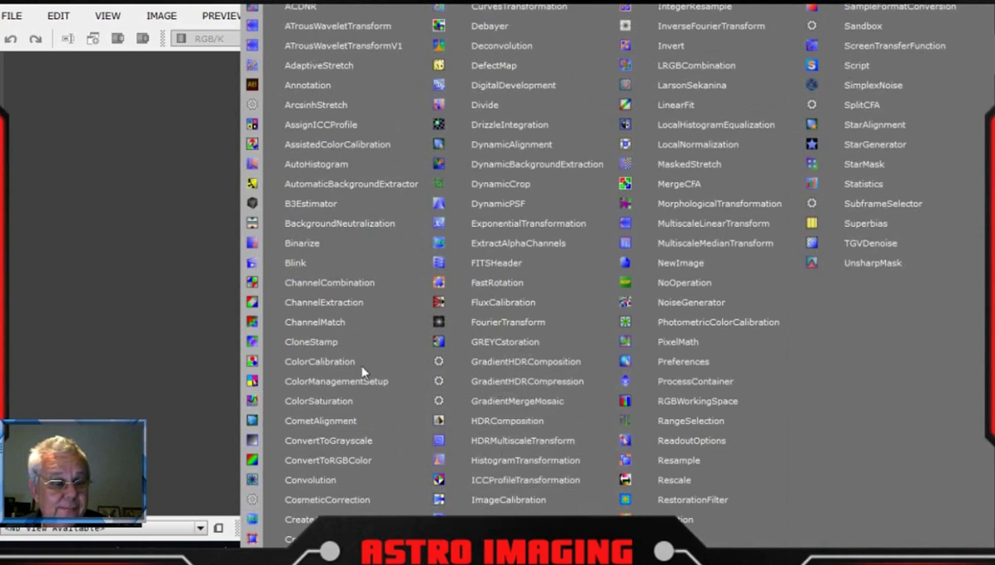
click(532, 497)
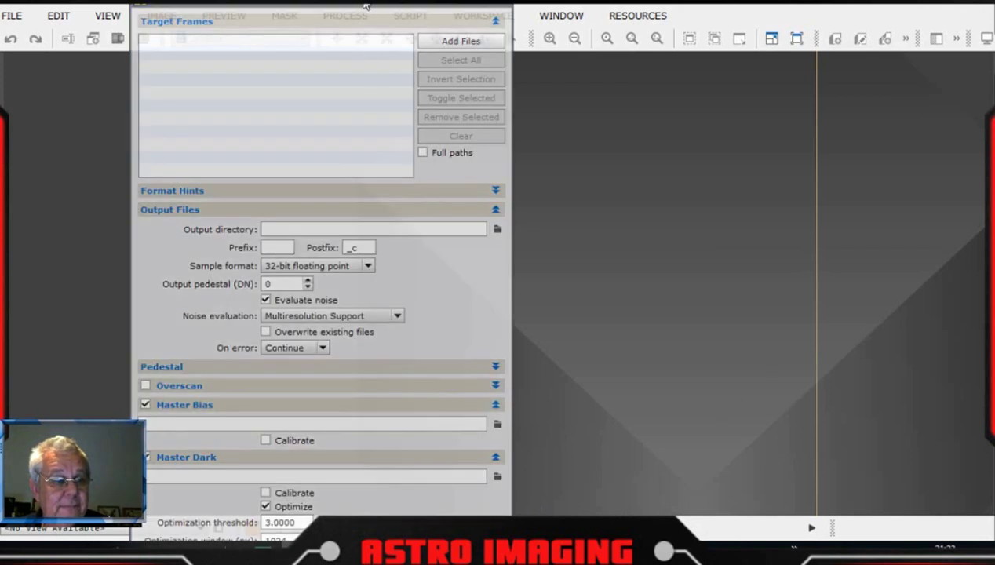
drag(363, 12, 546, 13)
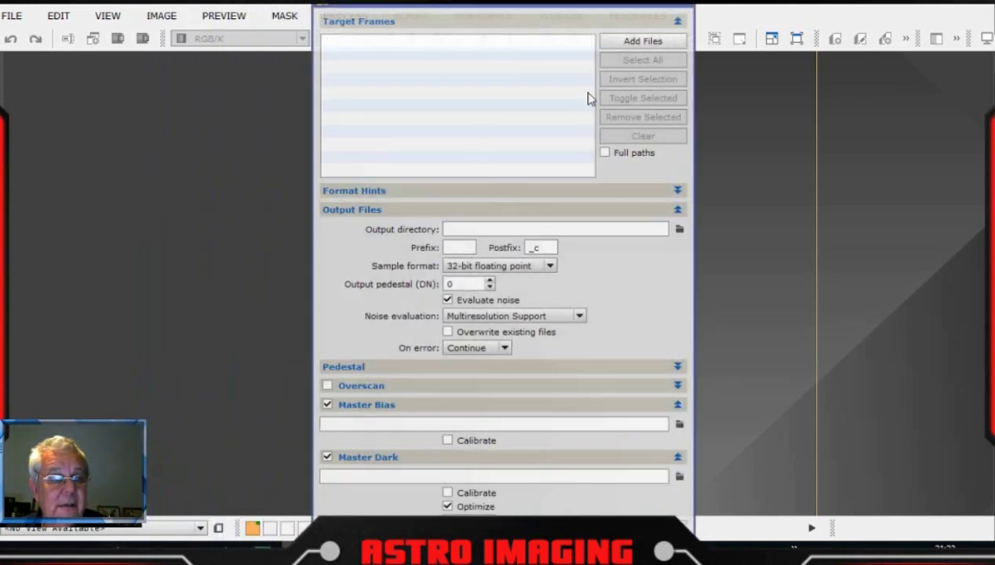
- Add all Night 1 .CR2 flat frames from the Flats folder as target frames
click(663, 41)
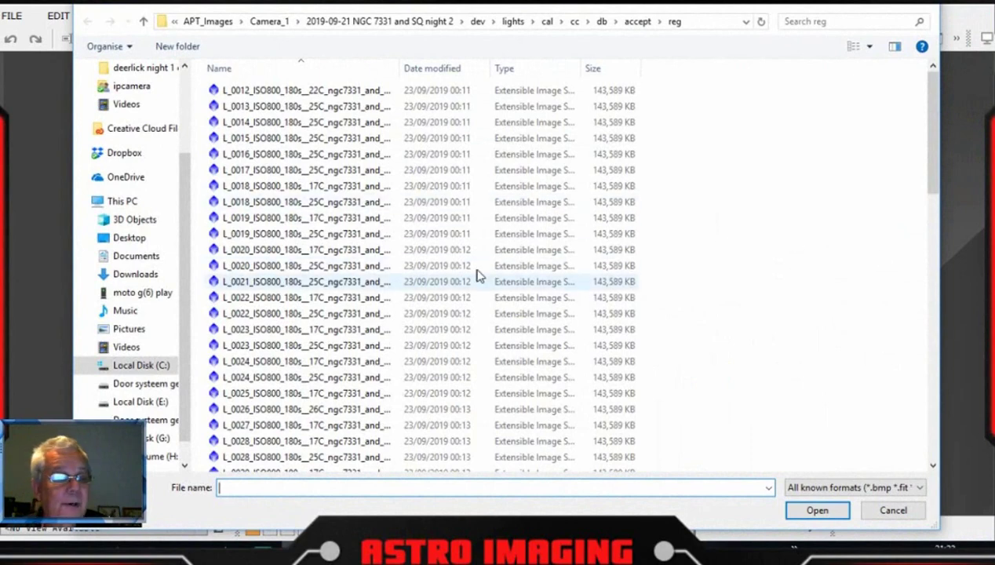
click(419, 29)
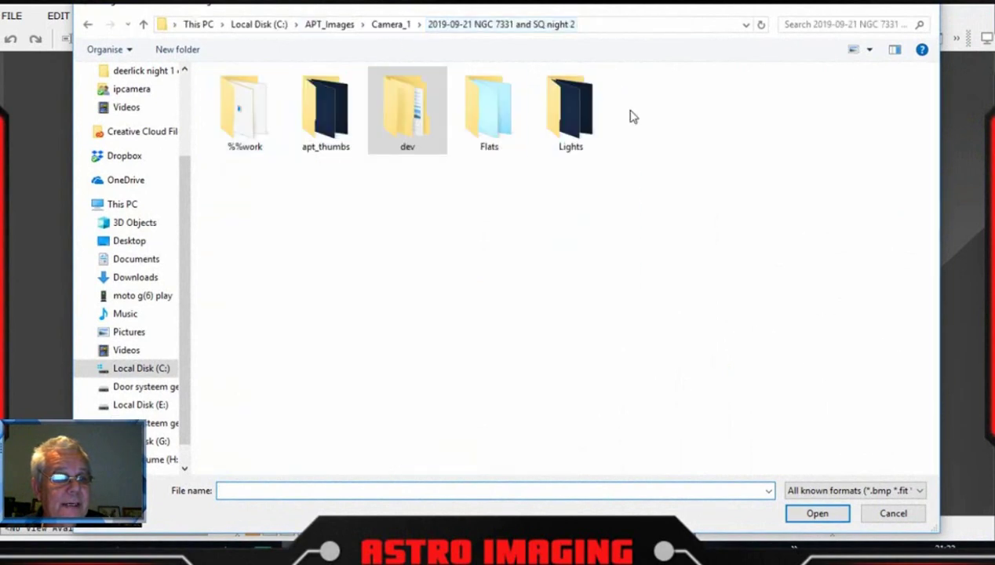
click(400, 29)
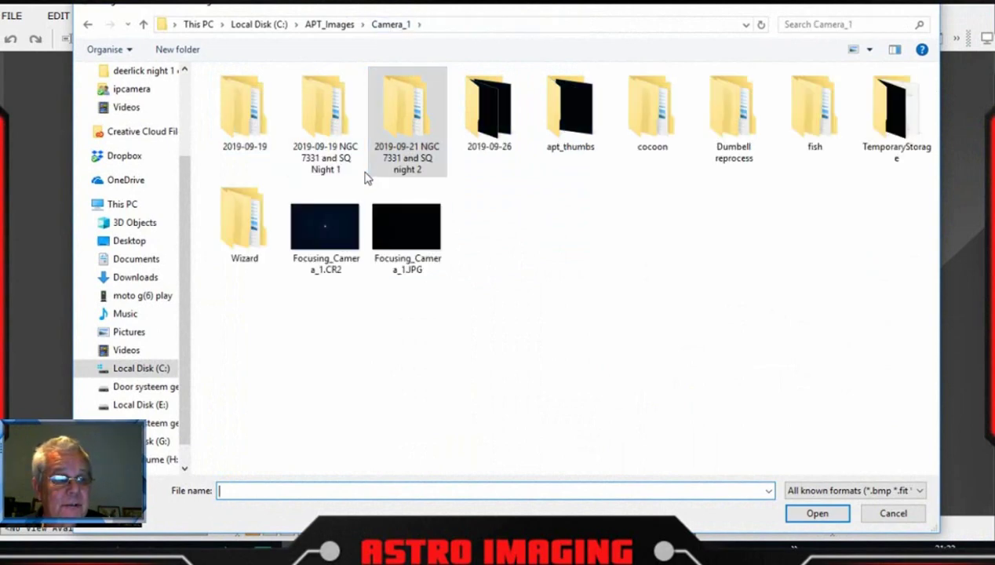
click(331, 150)
double_click(330, 149)
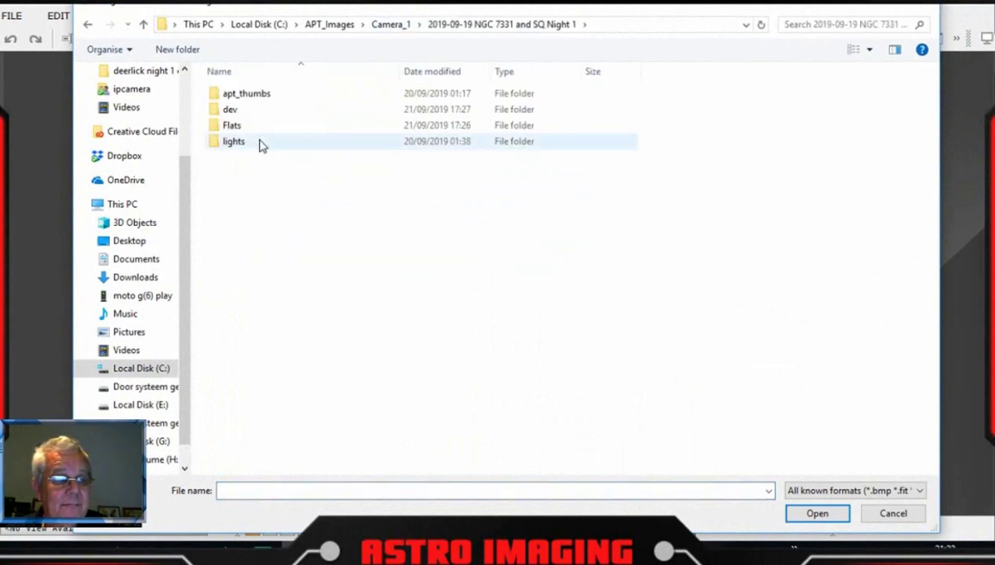
click(259, 128)
key(Return)
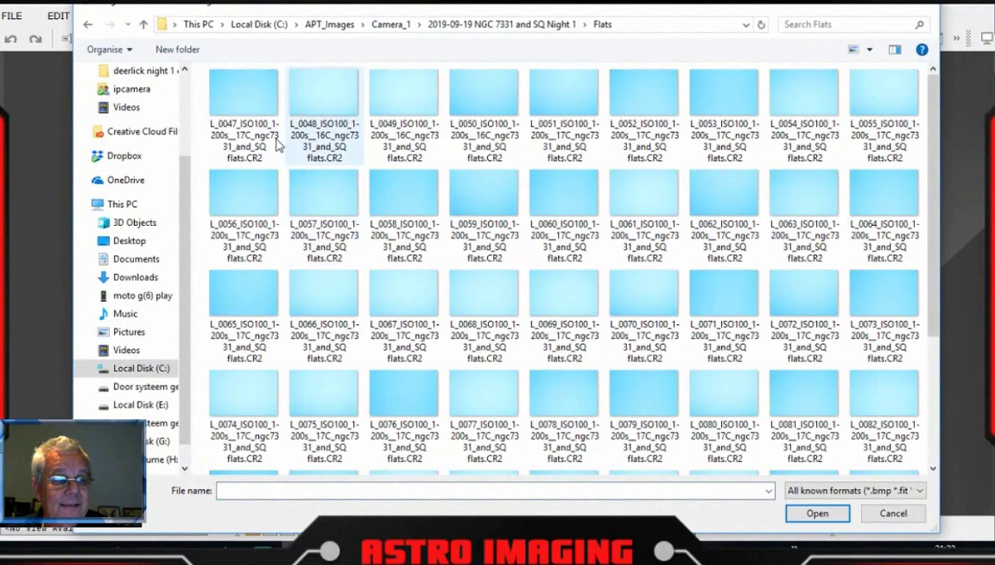
drag(932, 216, 945, 390)
scroll(945, 390, up, 3)
click(563, 224)
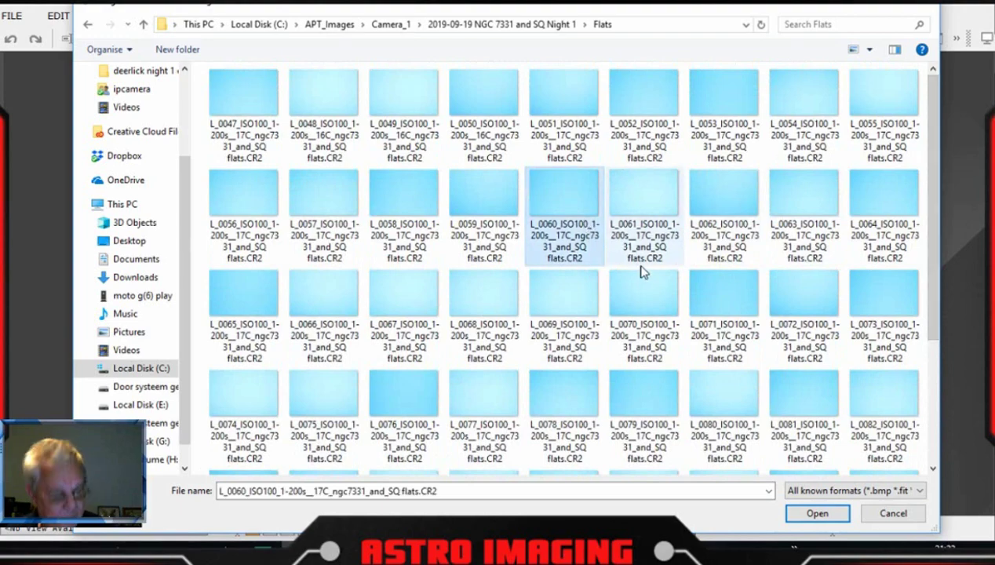
key(ctrl+a)
click(817, 513)
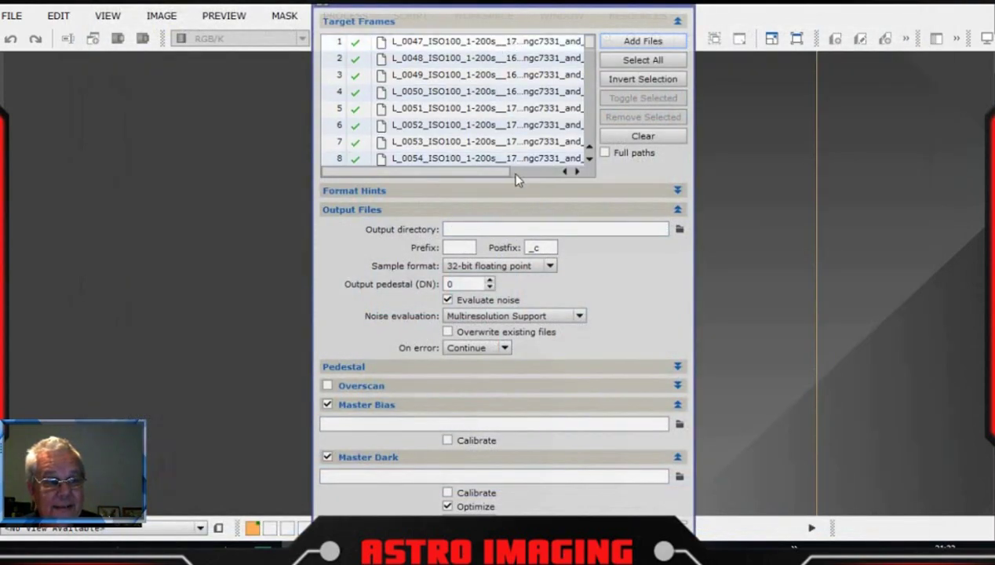
drag(487, 172, 444, 173)
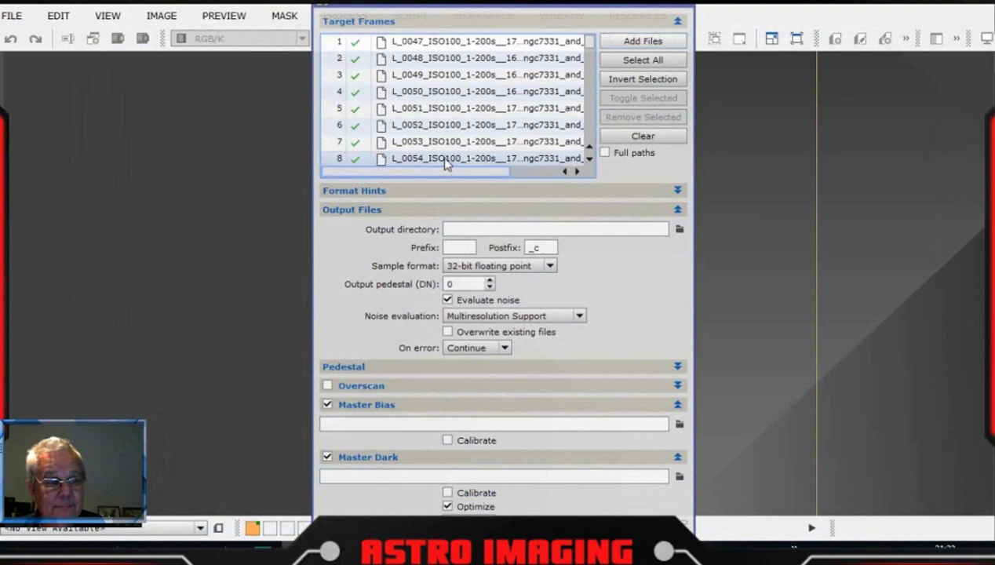
click(680, 230)
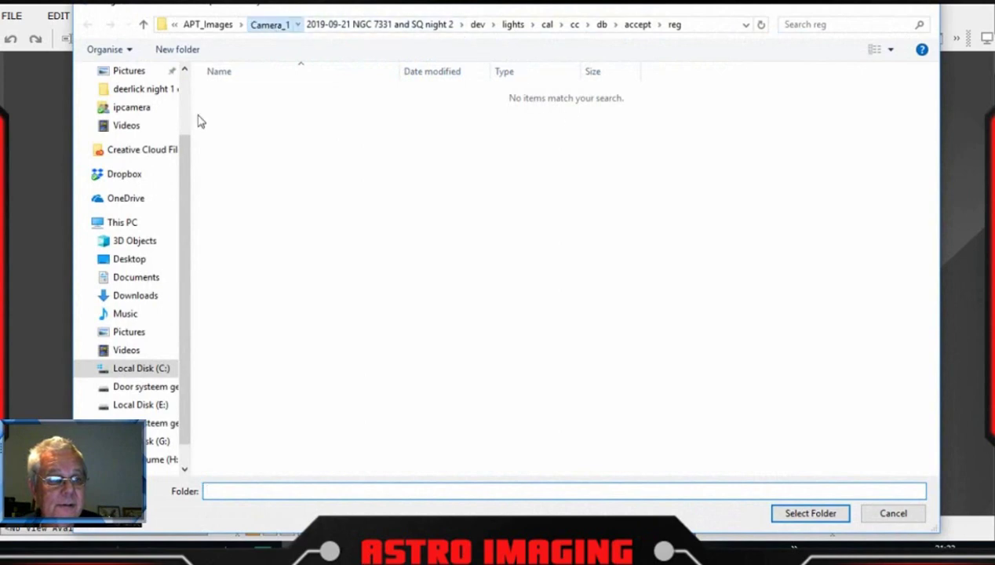
click(275, 26)
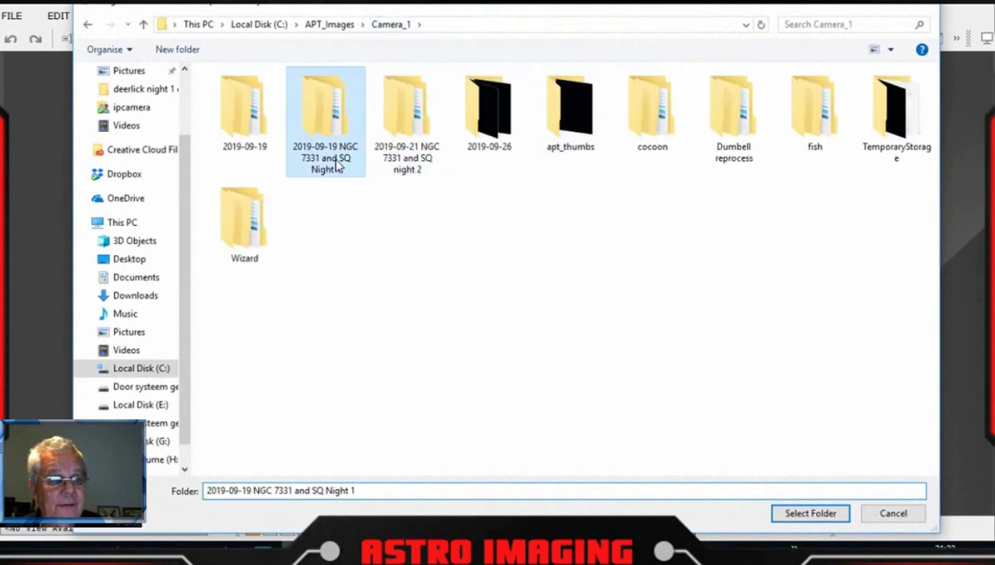
double_click(340, 169)
click(253, 129)
double_click(253, 129)
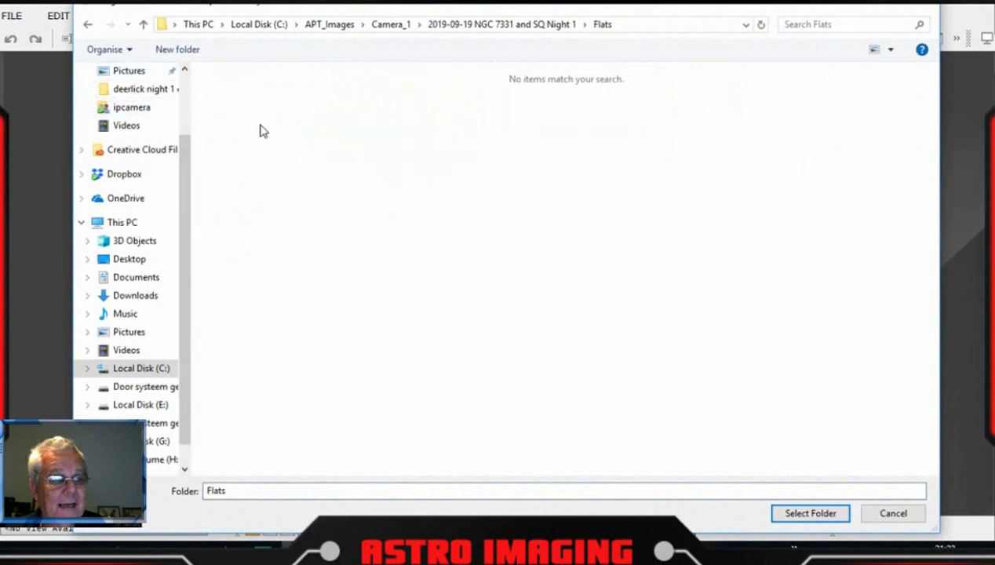
click(145, 26)
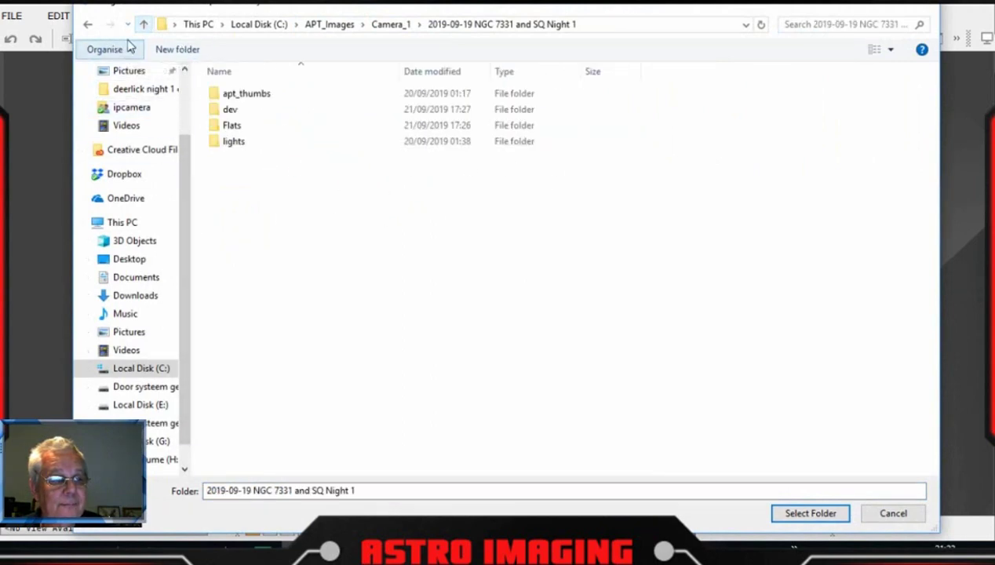
click(144, 25)
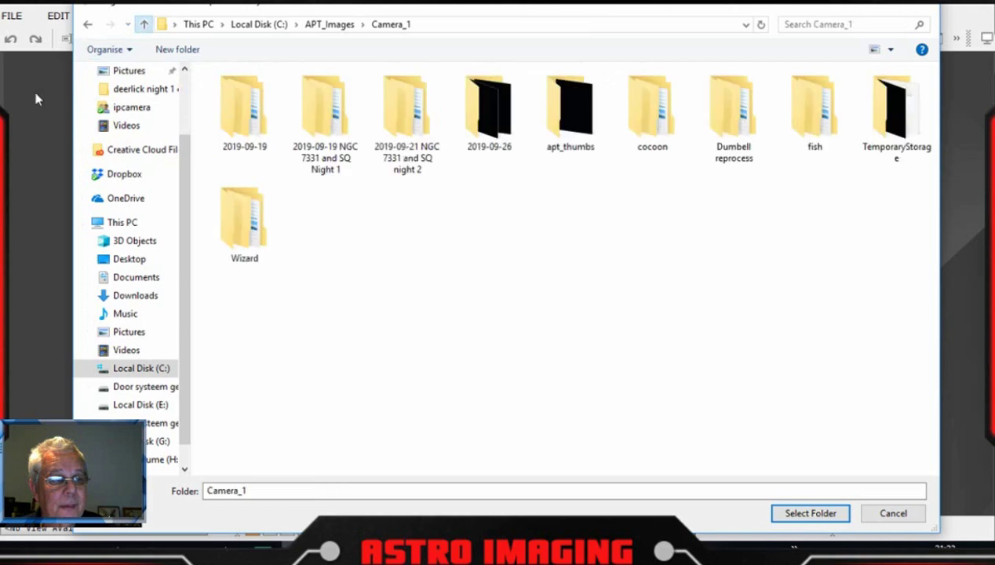
double_click(396, 156)
double_click(407, 149)
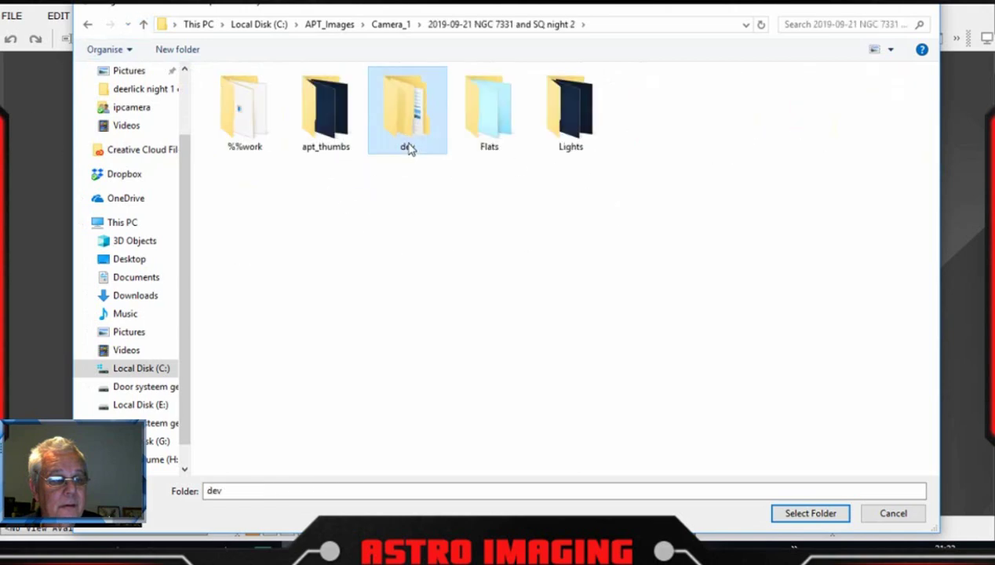
double_click(239, 97)
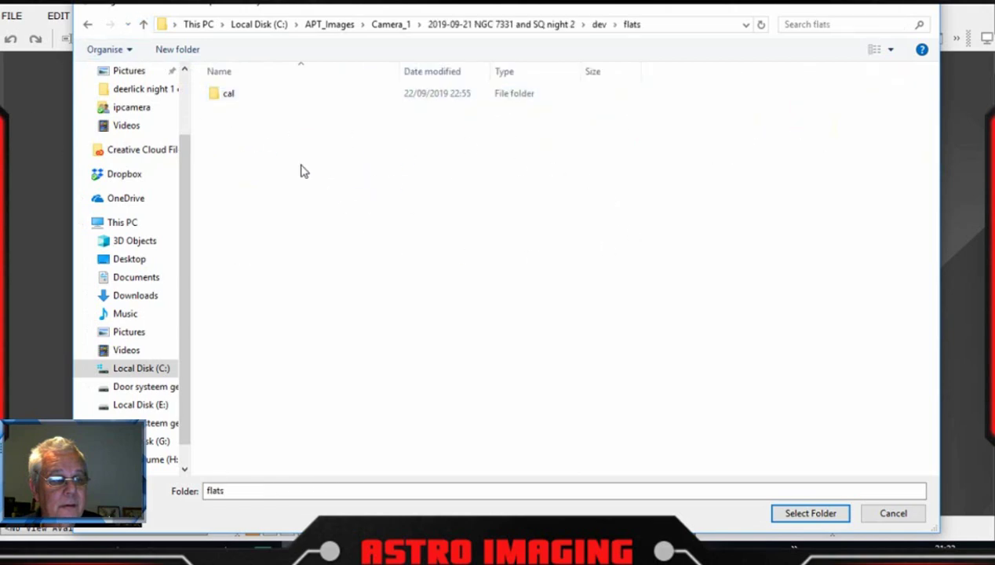
click(271, 101)
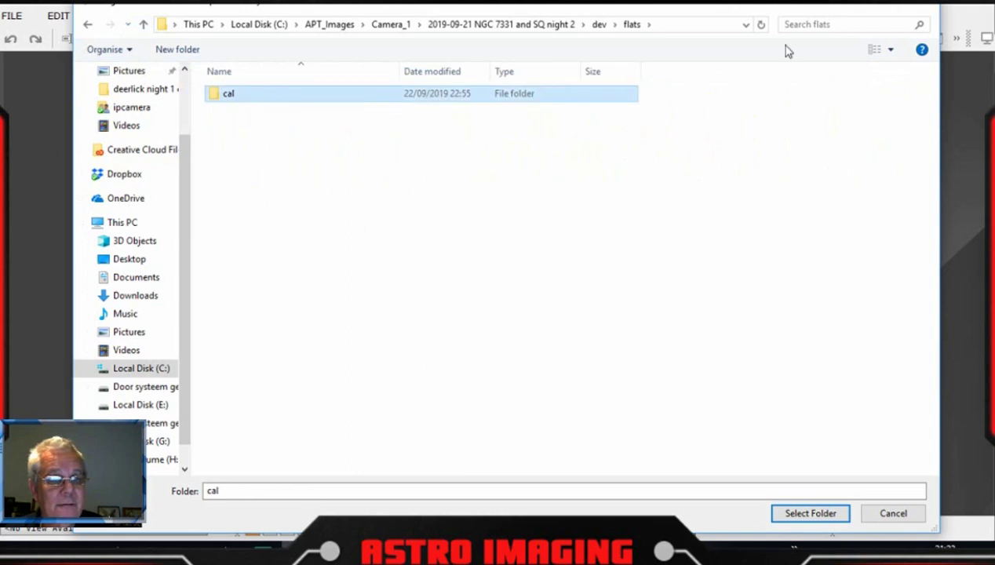
drag(857, 9, 866, 26)
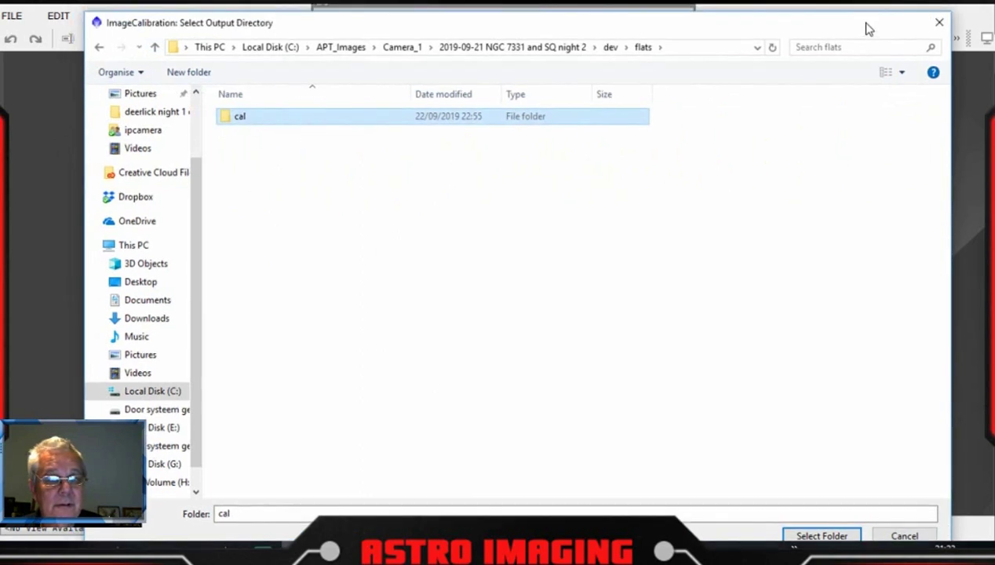
click(937, 25)
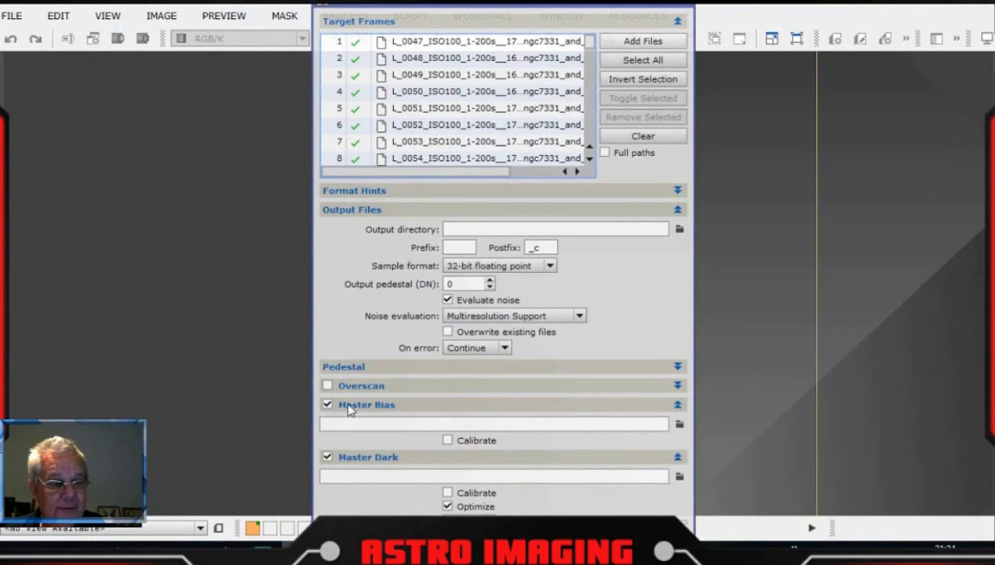
- Set masterbias.xisf from the Image Processing folder as the master bias
click(680, 425)
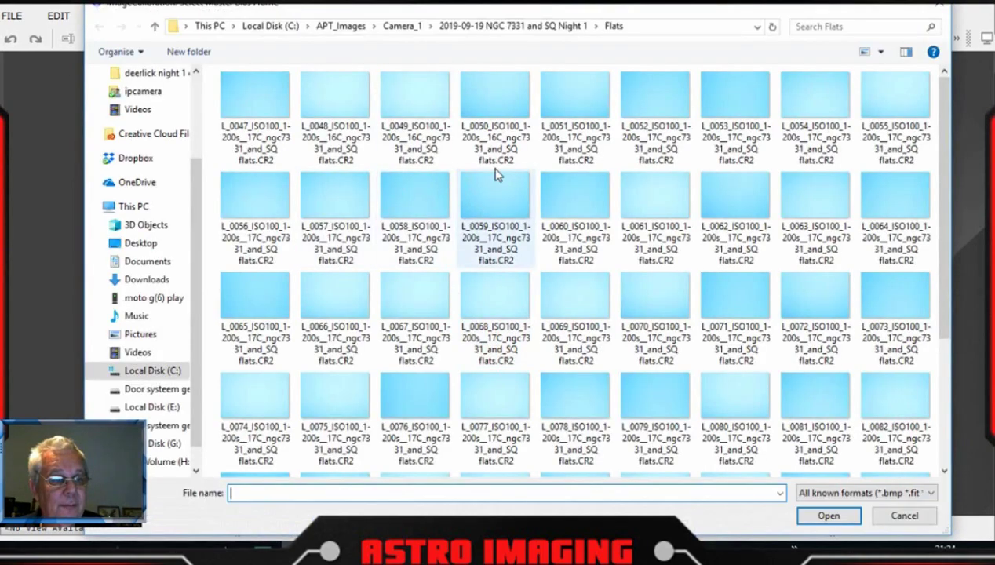
click(330, 28)
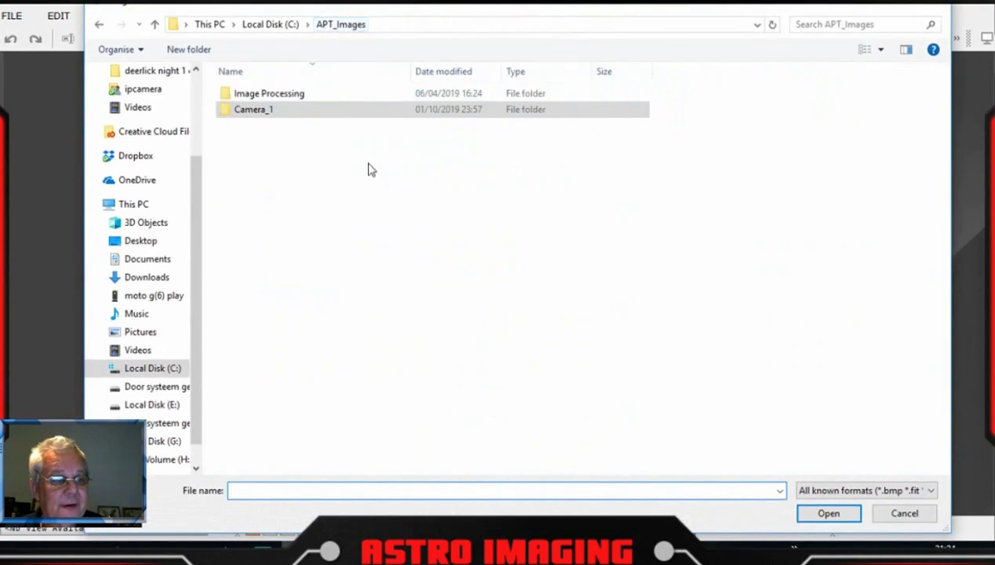
click(286, 96)
double_click(287, 96)
double_click(287, 142)
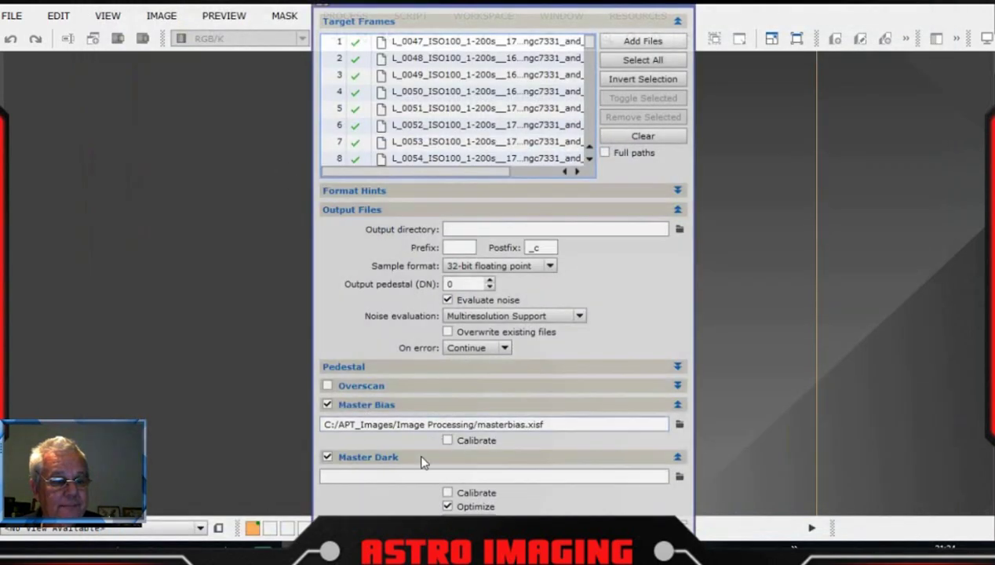
- Leave Master Dark and Master Flat unchecked, collapse Output Files, and close ImageCalibration
click(328, 458)
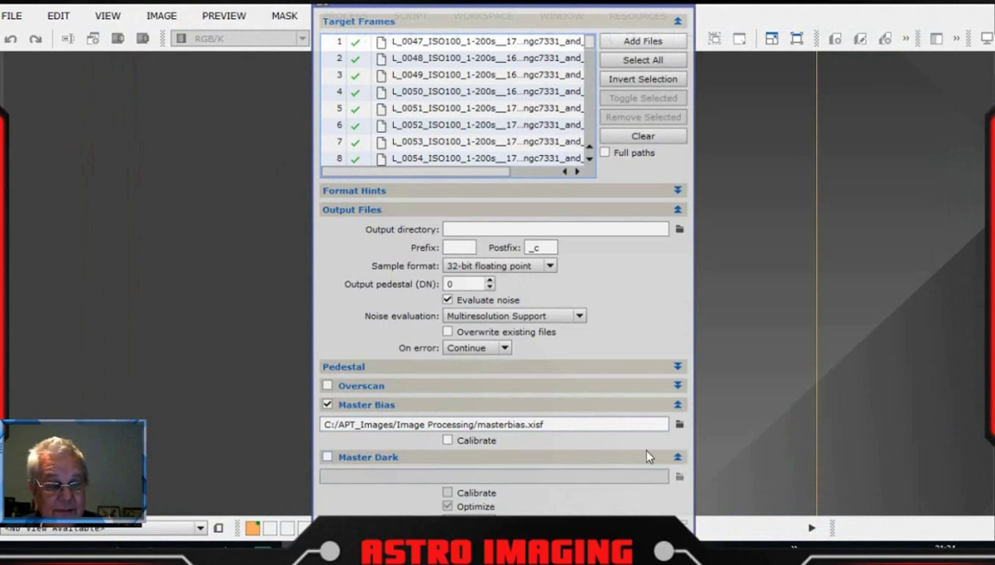
click(678, 458)
click(327, 477)
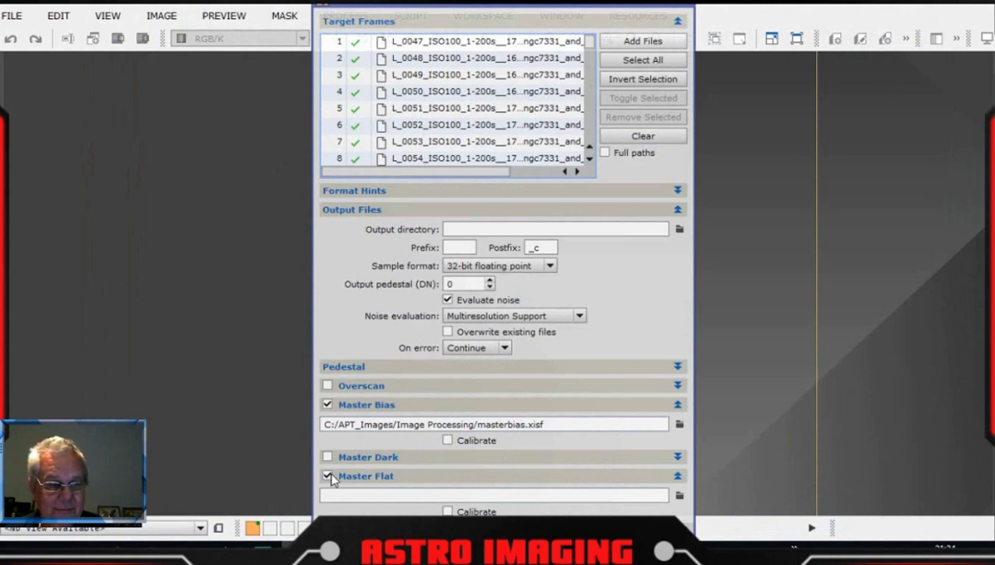
click(328, 477)
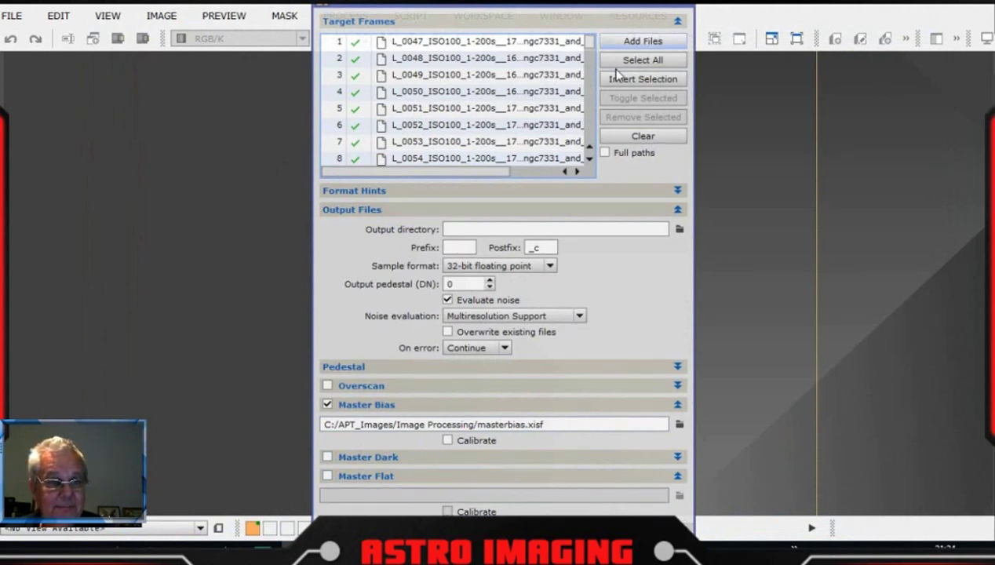
click(677, 209)
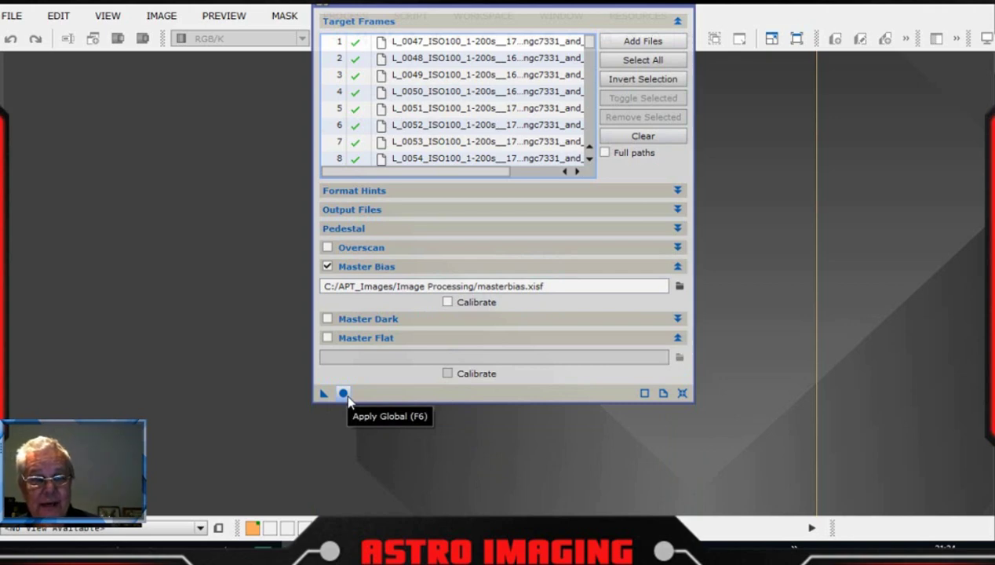
click(688, 7)
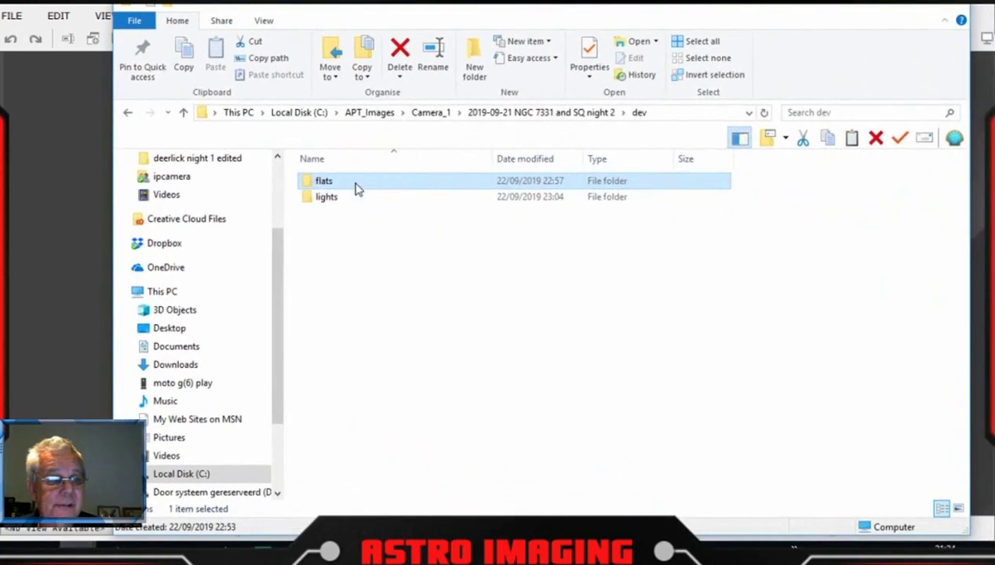
- Browse into dev\flats\cal, widen the Name column to read the _c.xisf names, then minimise Explorer
double_click(353, 190)
click(329, 183)
double_click(330, 183)
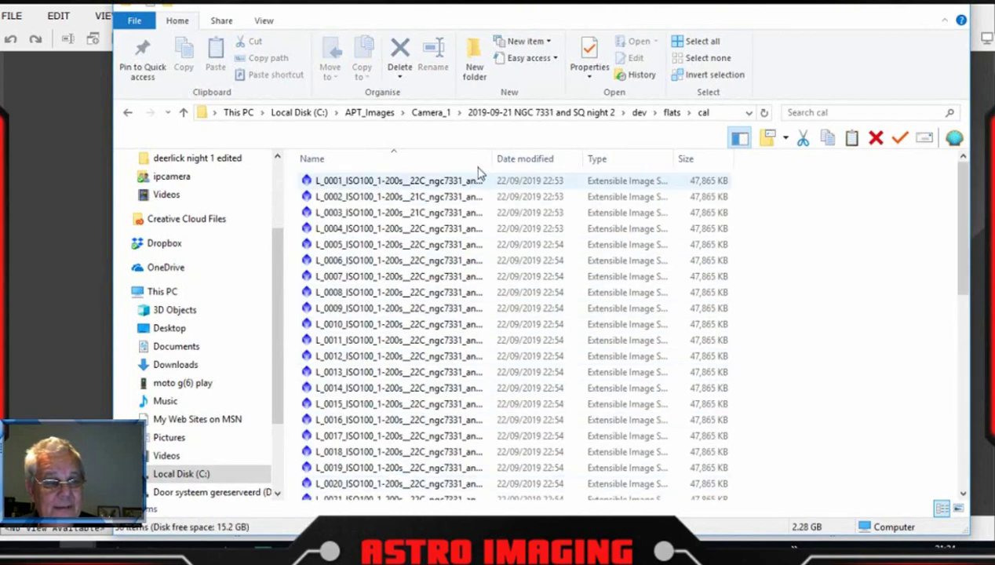
drag(492, 158, 571, 161)
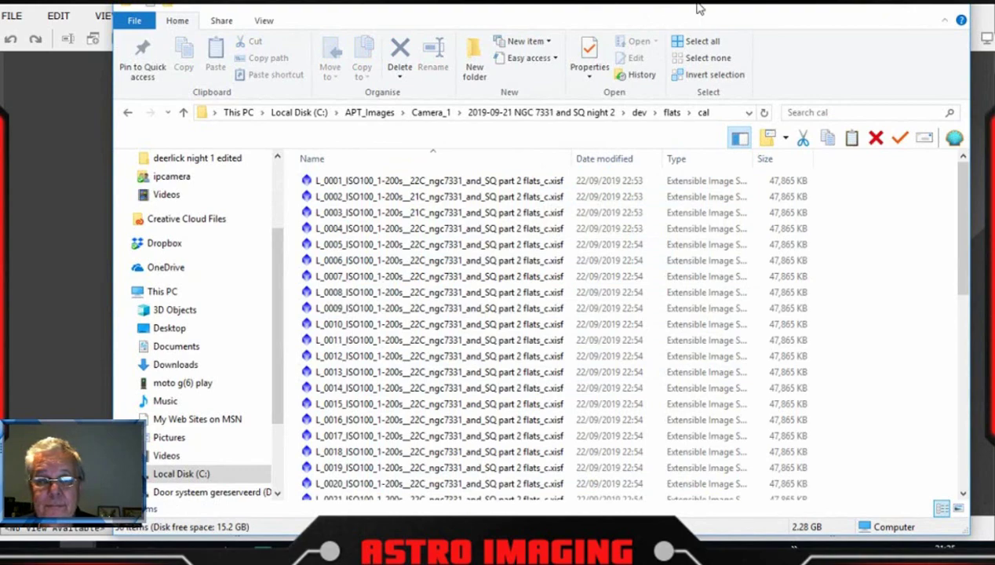
key(super+Down)
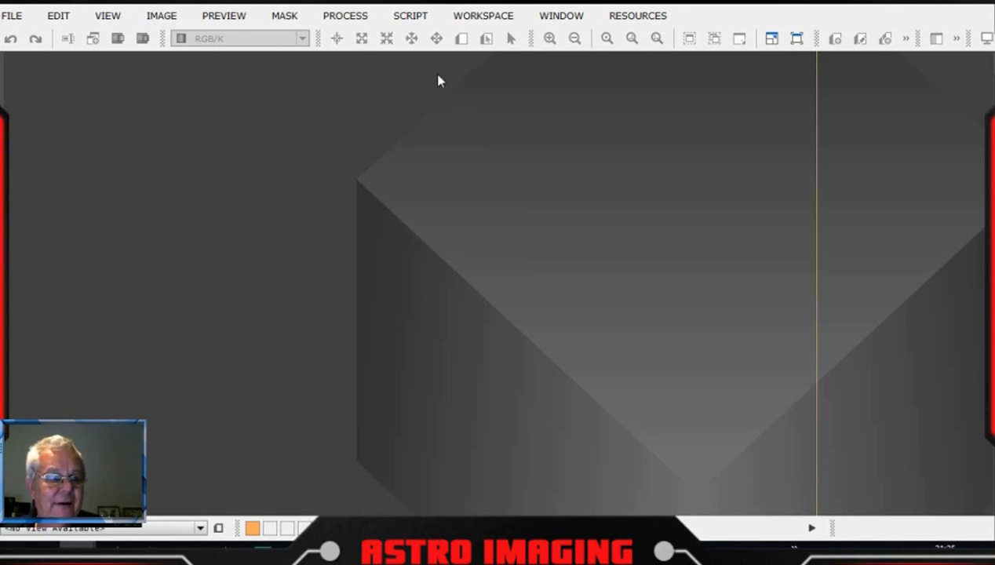
- Open the ImageIntegration process from All Processes and centre its window
click(345, 15)
mouse_move(461, 13)
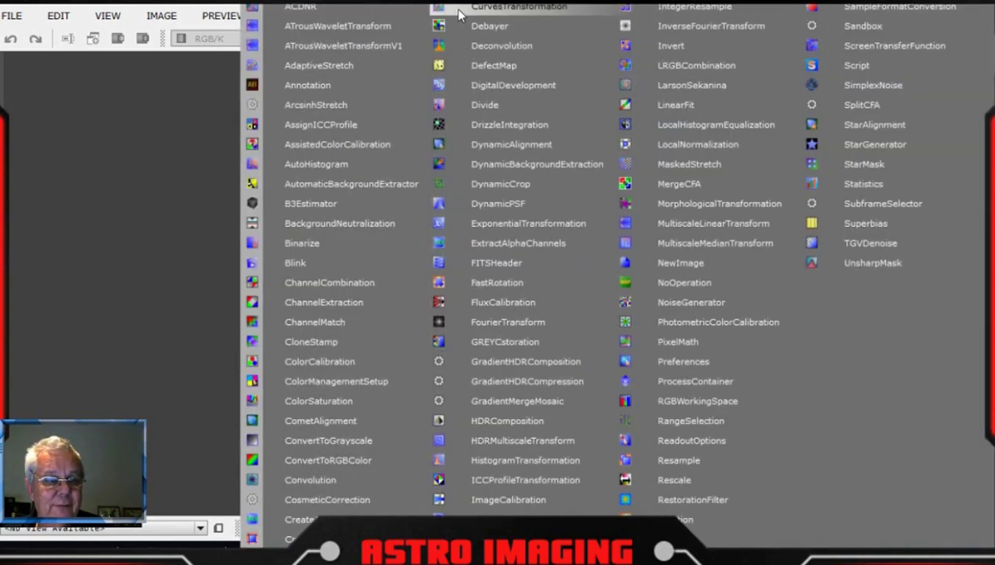
click(510, 538)
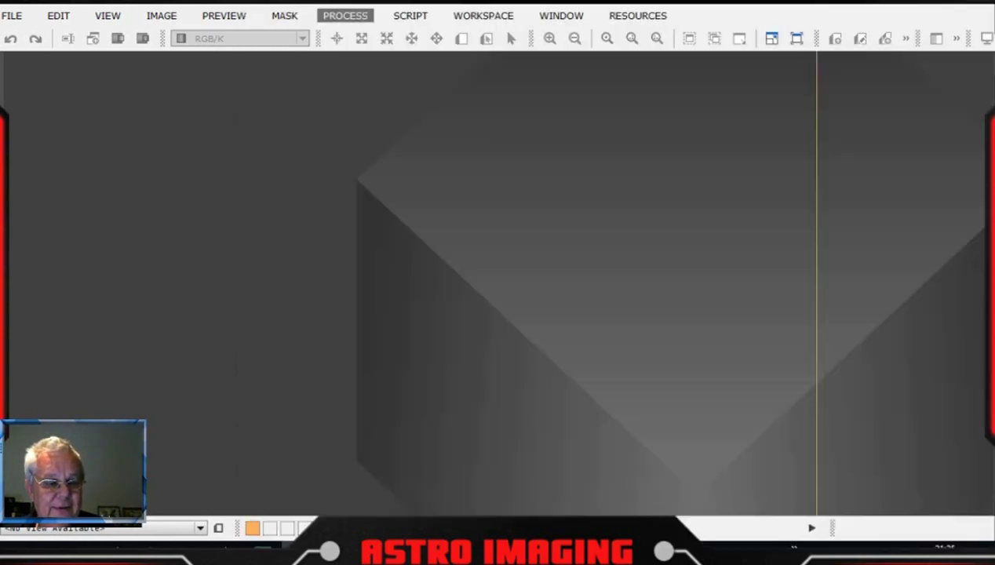
drag(290, 5, 595, 5)
- Select every calibrated flat in the night 2 dev\flats\cal folder for input
click(606, 39)
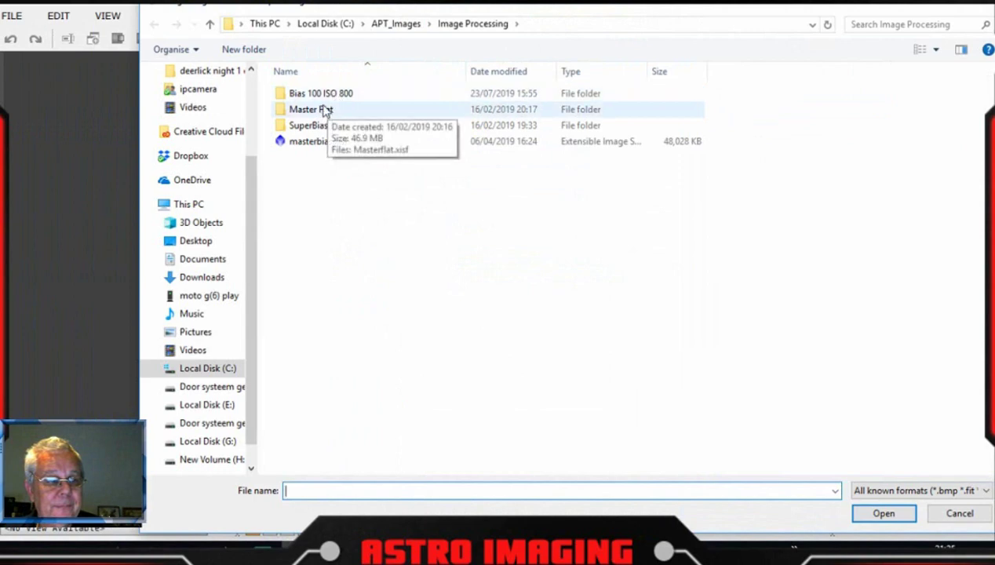
click(396, 24)
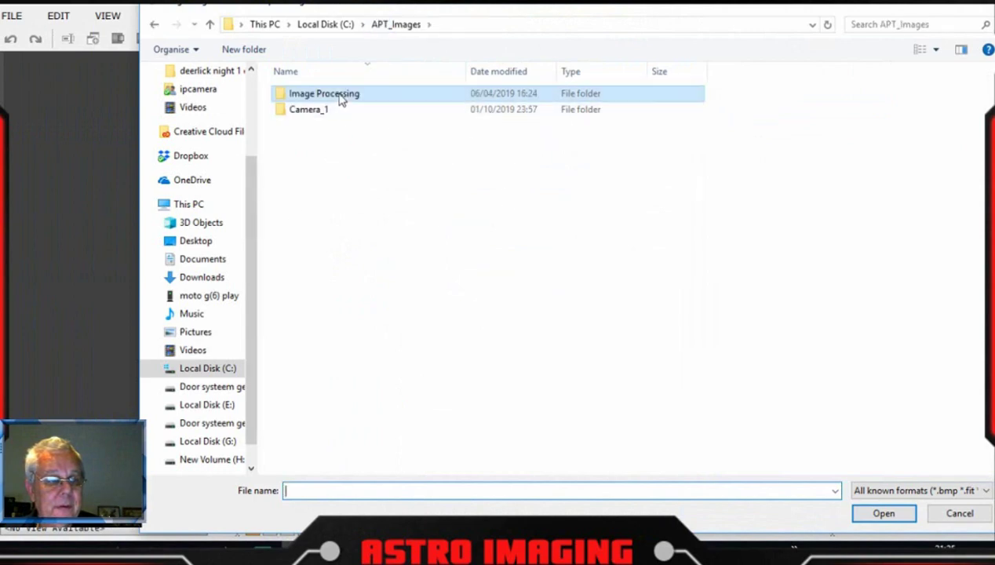
double_click(337, 112)
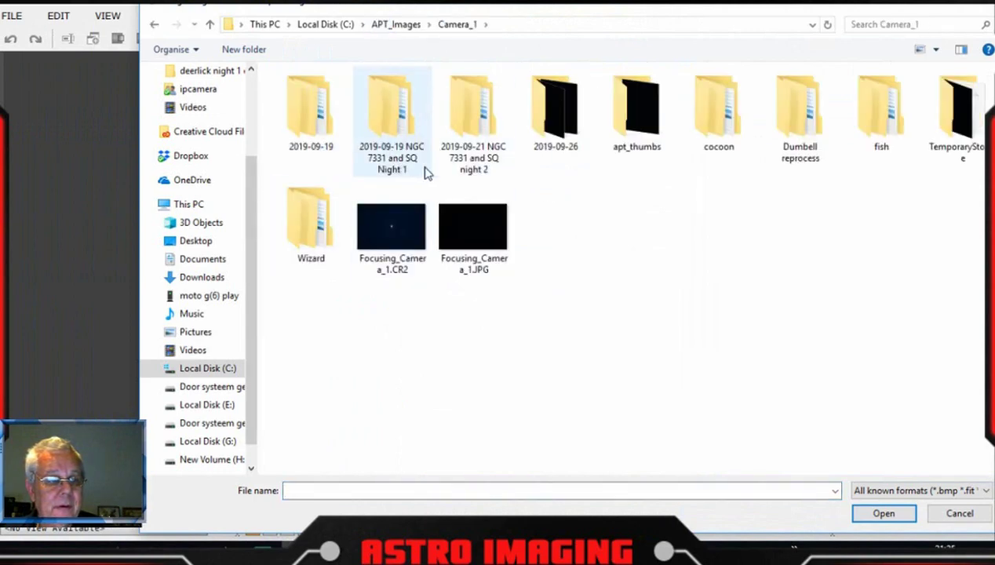
double_click(491, 134)
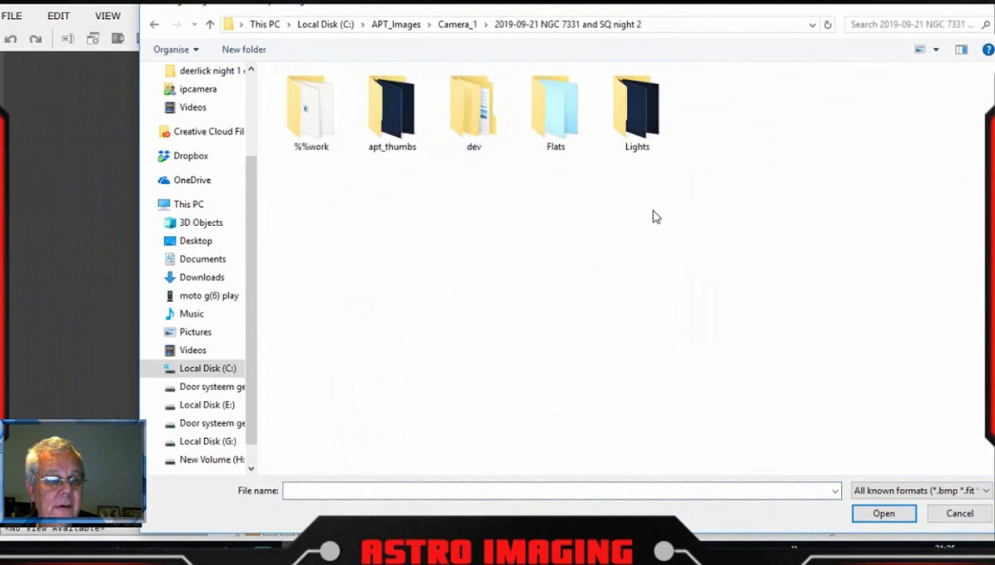
double_click(483, 127)
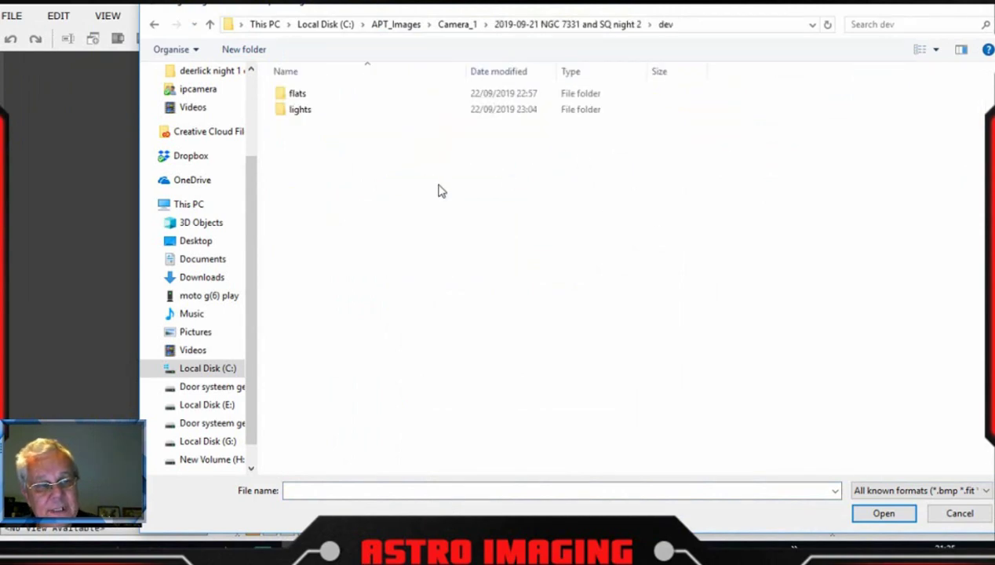
click(328, 96)
double_click(327, 96)
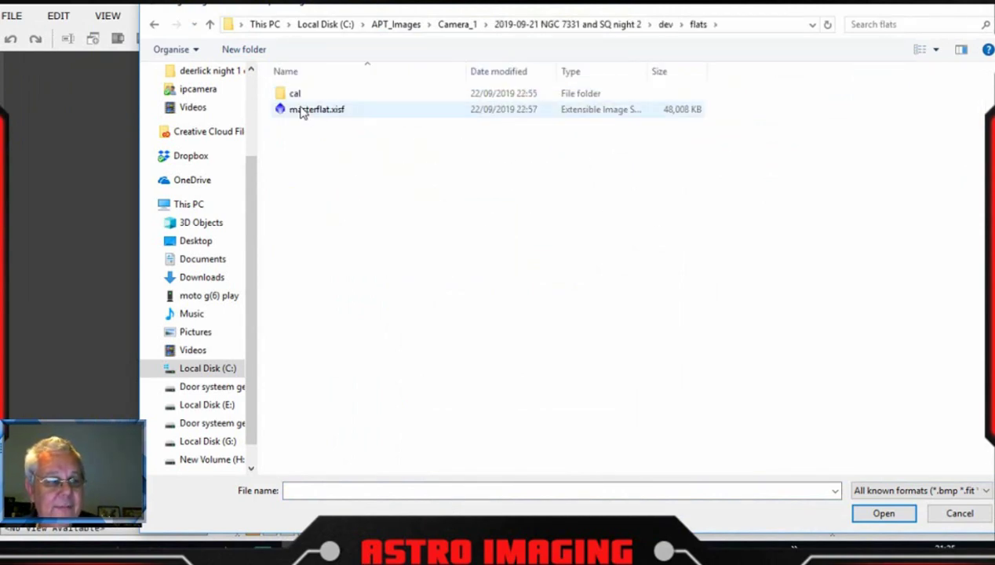
double_click(297, 95)
click(443, 237)
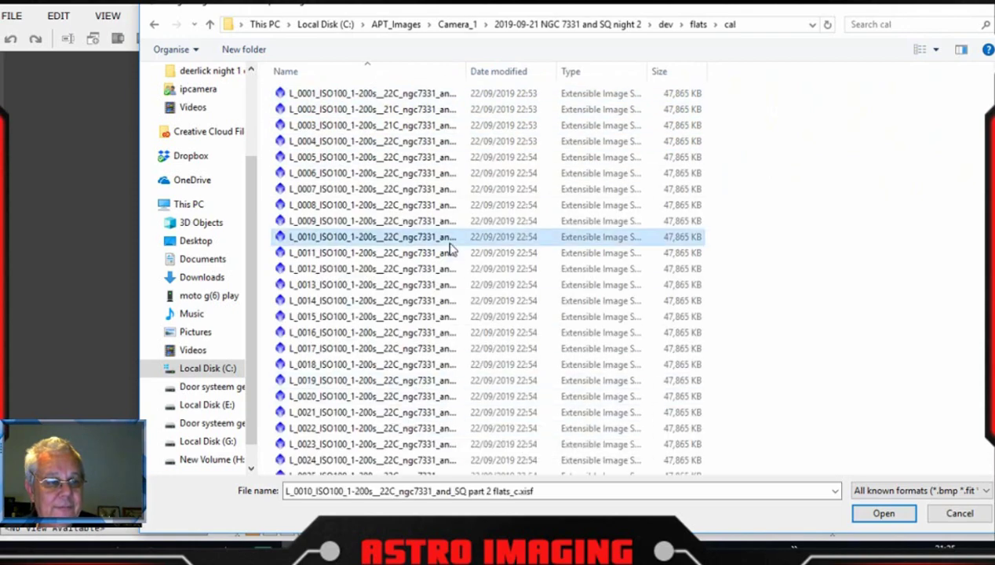
key(ctrl+a)
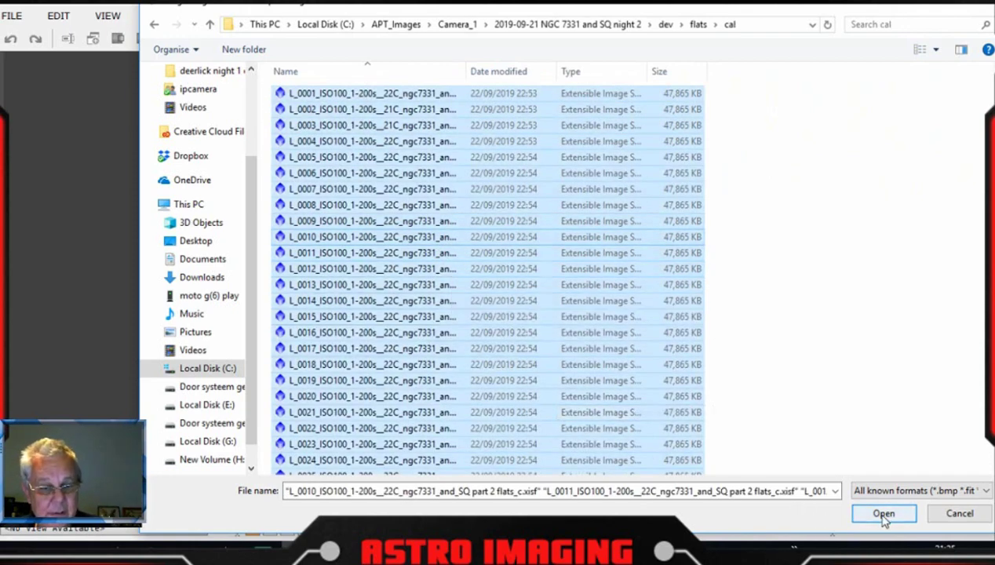
- Load the selected calibrated flats into Input Images and collapse that section
click(882, 514)
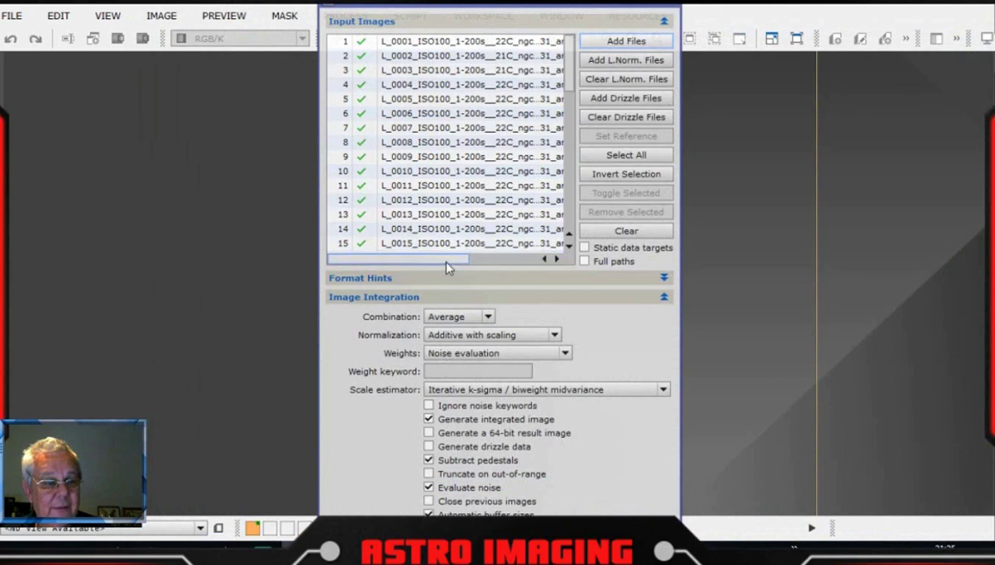
drag(443, 259, 579, 260)
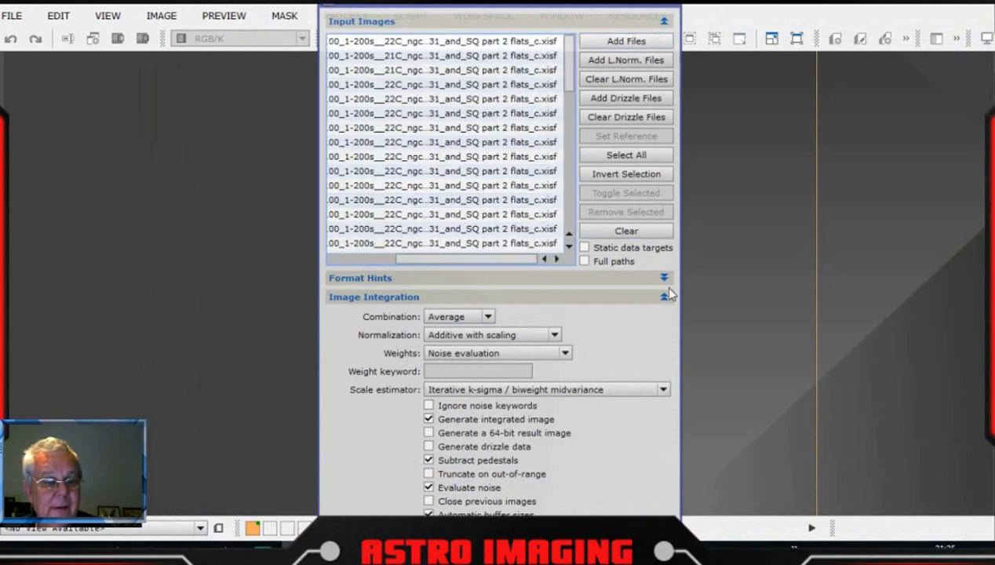
click(664, 21)
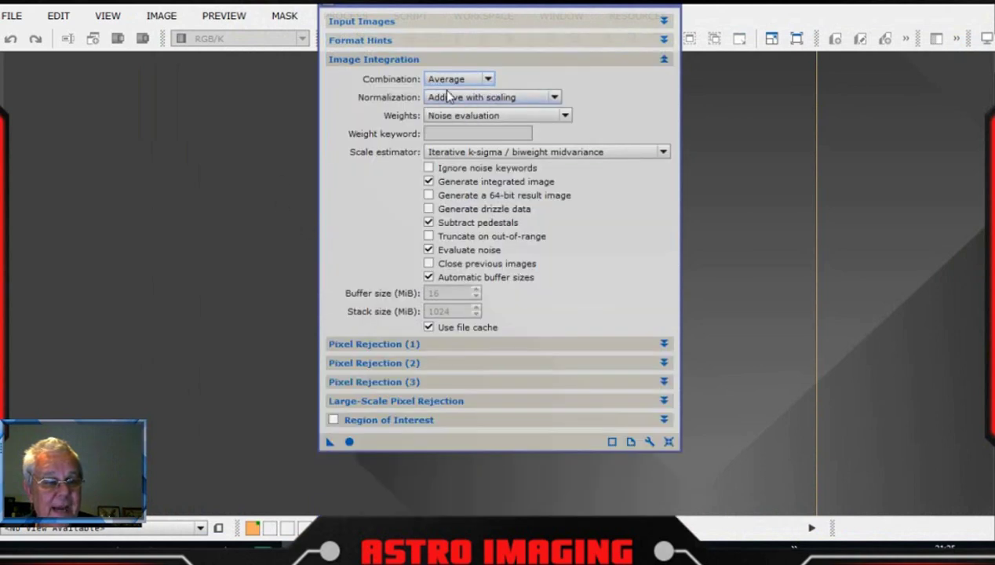
- Set Normalization to No normalization and Weights to Don't care (all weights = 1)
click(555, 98)
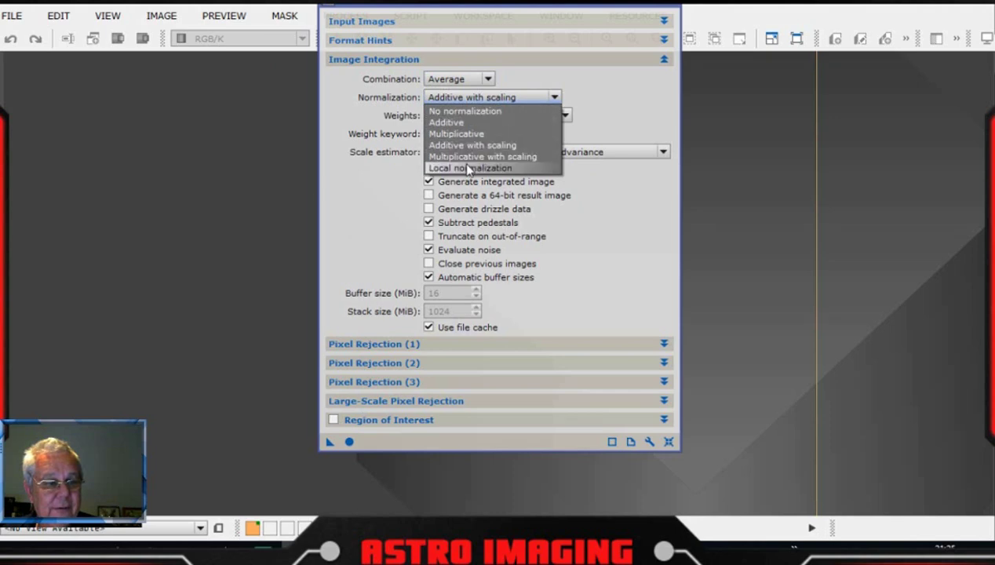
click(468, 110)
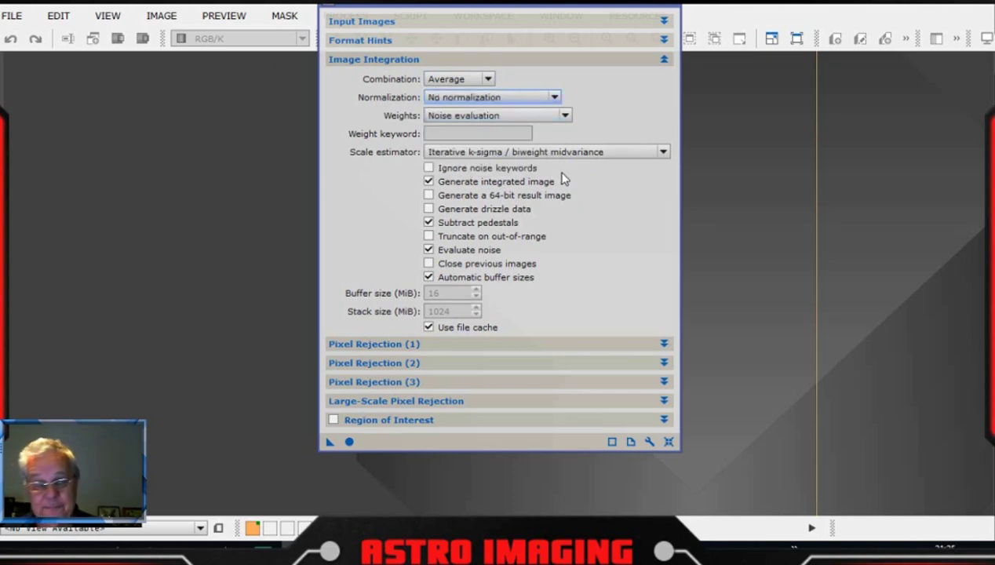
click(564, 116)
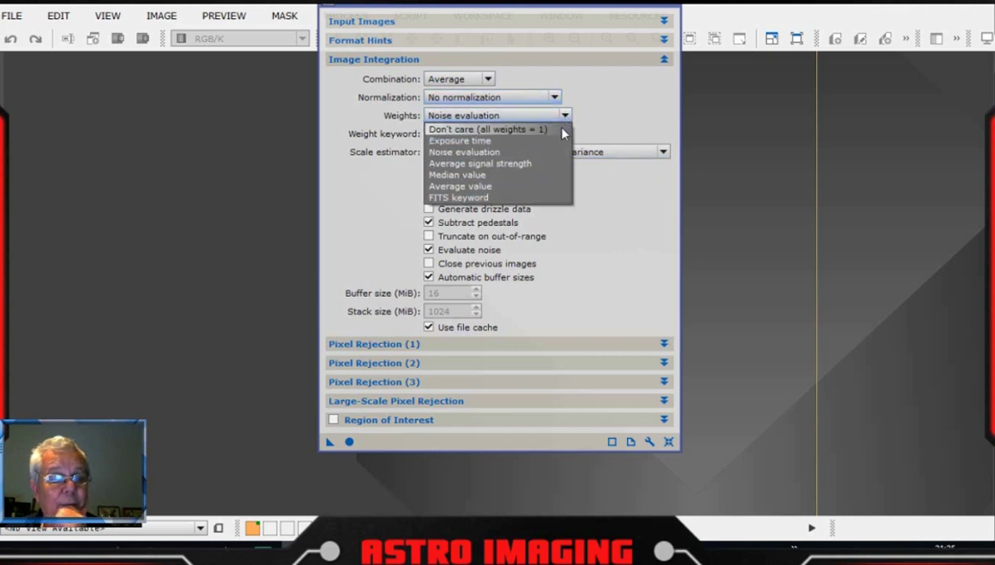
click(494, 130)
mouse_move(531, 196)
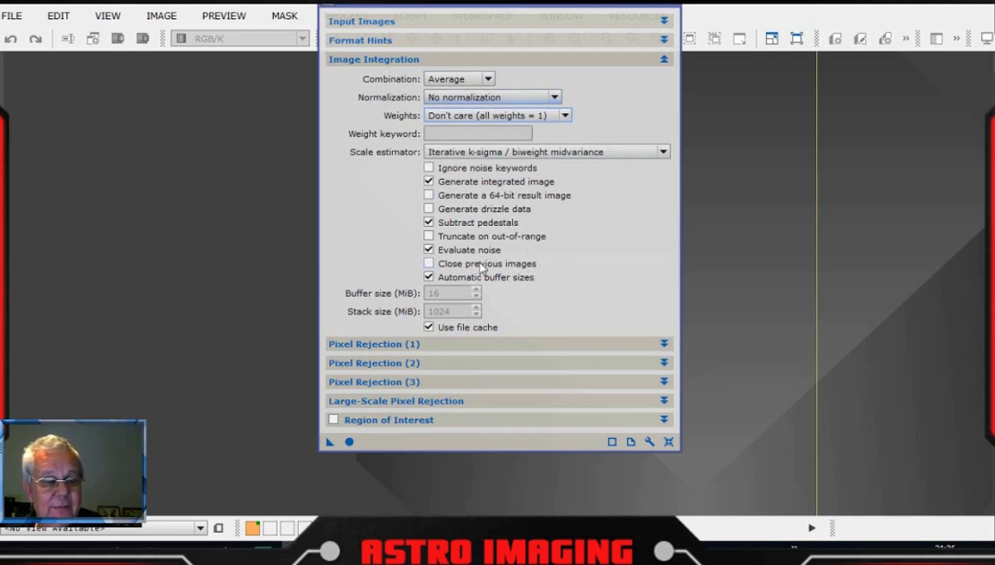
mouse_move(481, 268)
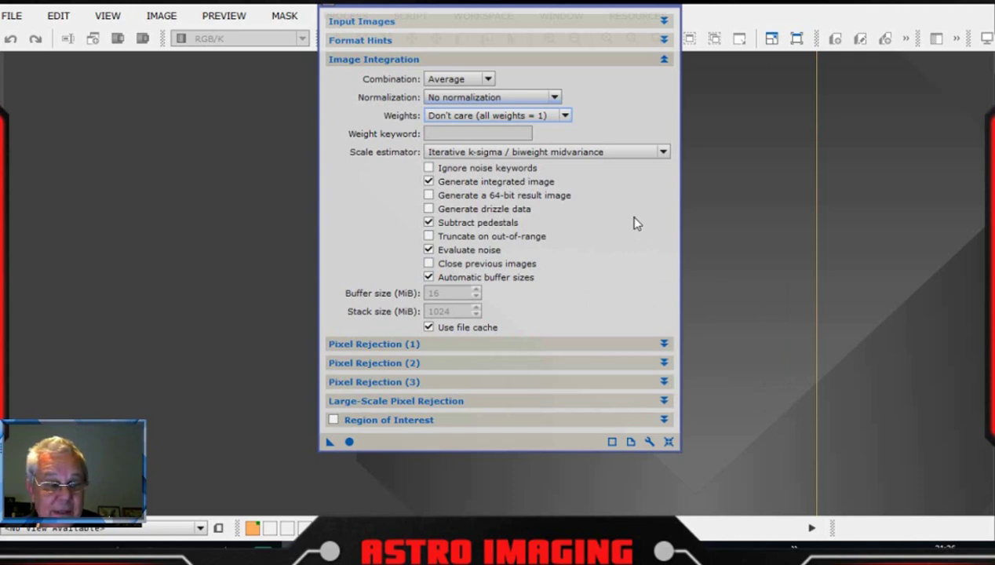
- Use Percentile Clipping rejection with Equalize fluxes and Clip low range off, then close ImageIntegration
click(664, 61)
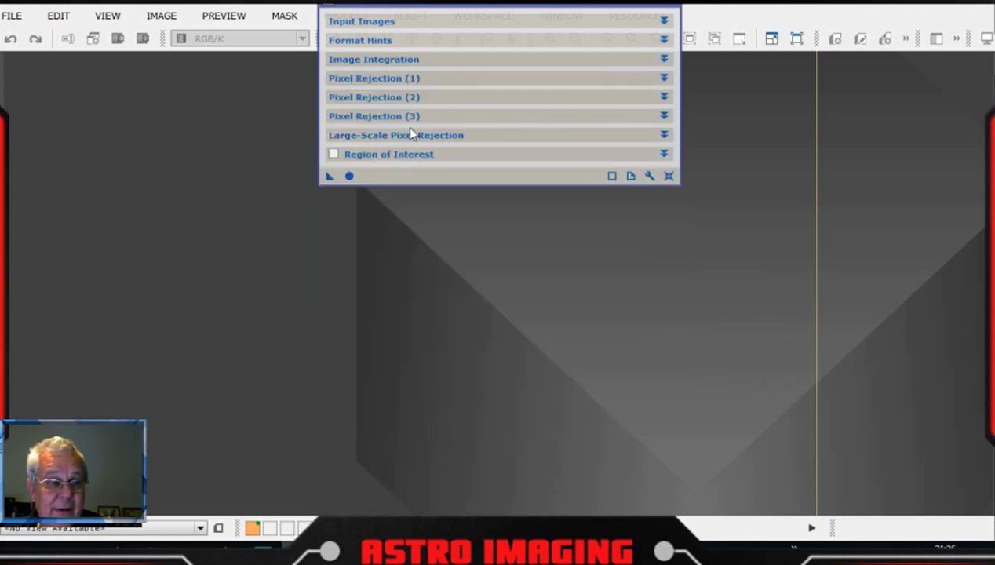
click(664, 78)
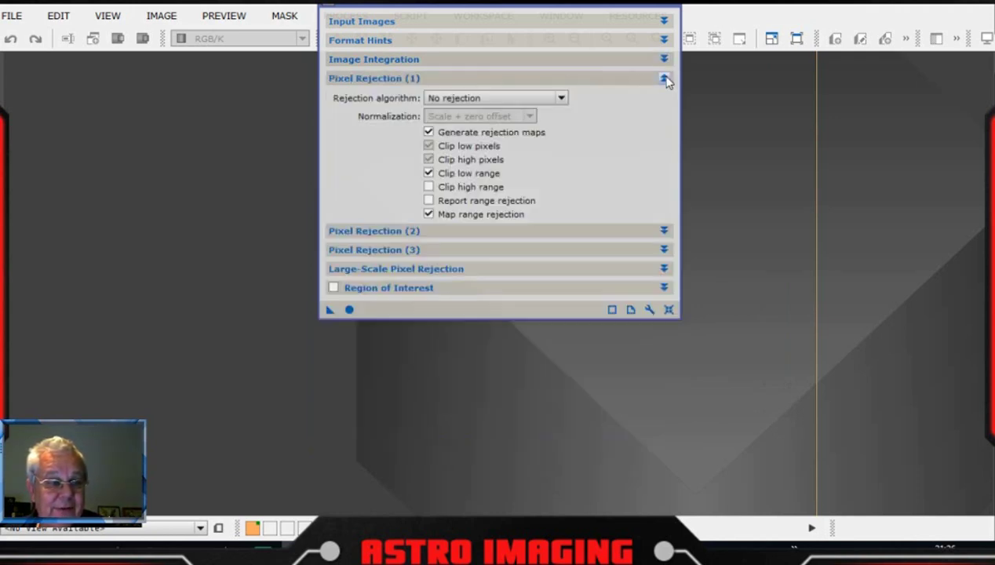
click(560, 97)
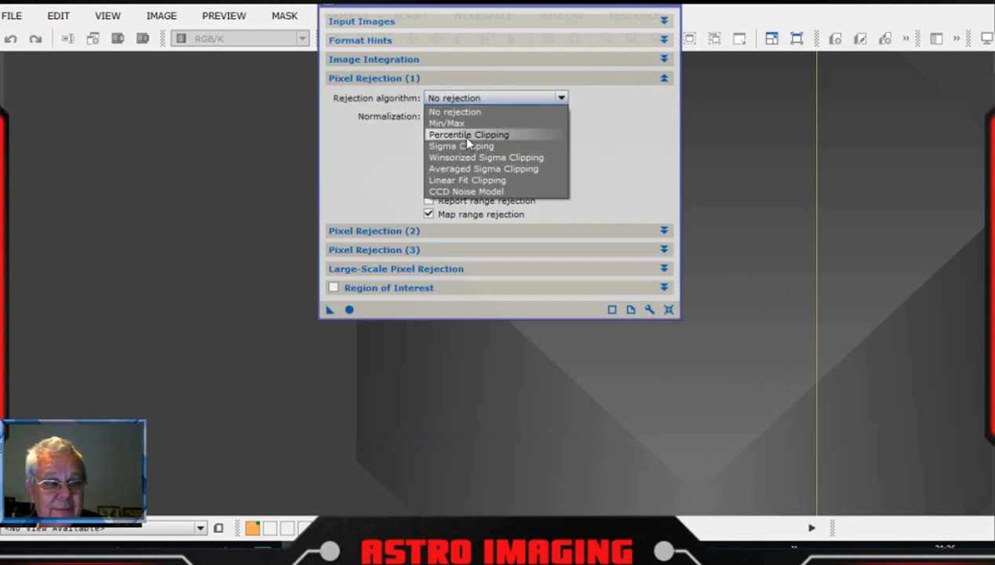
click(462, 135)
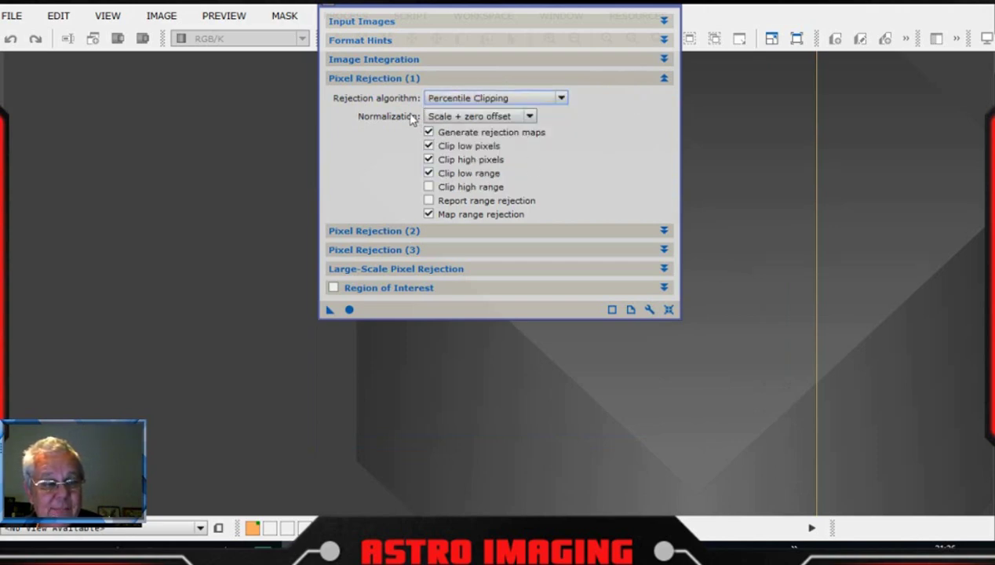
click(528, 115)
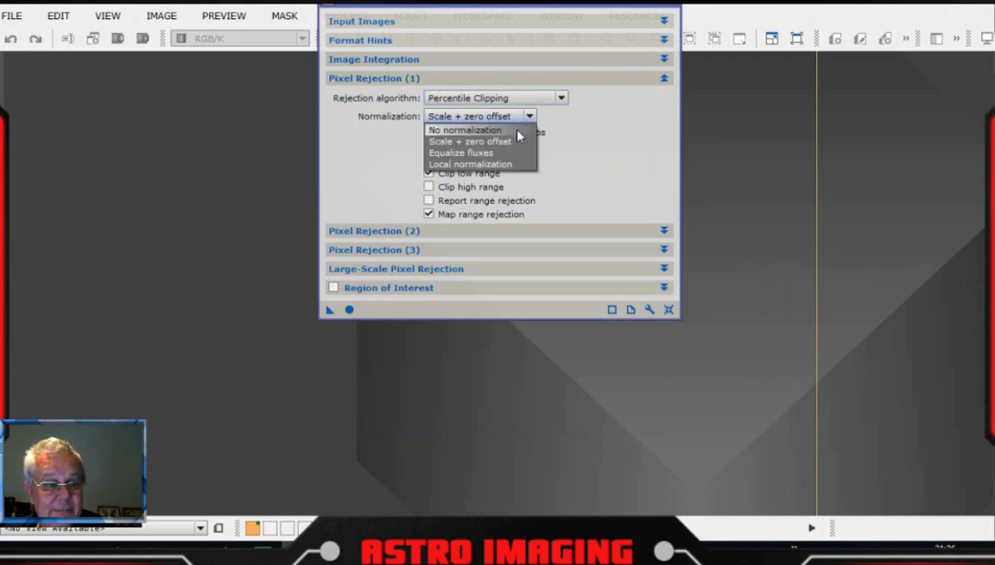
click(486, 153)
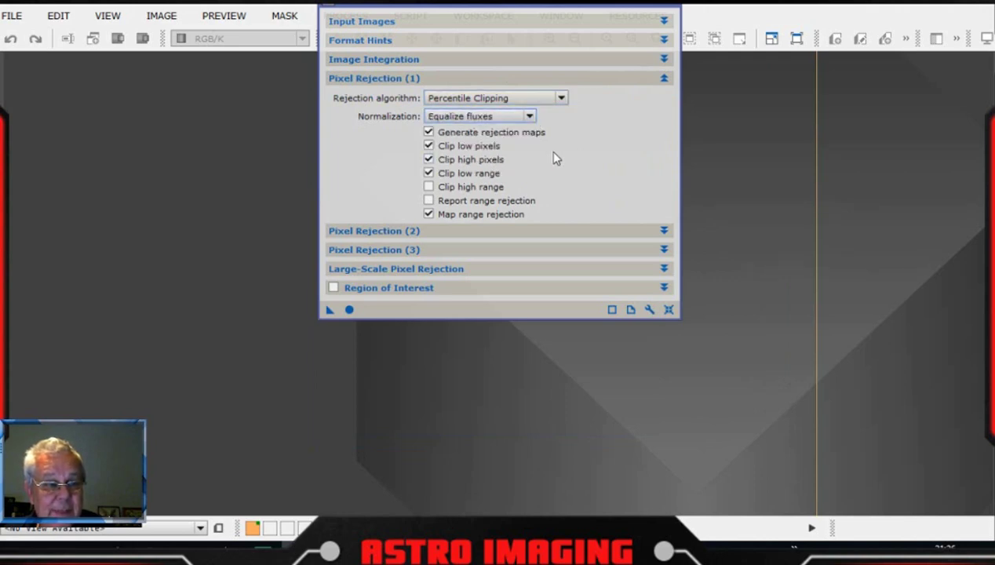
click(429, 200)
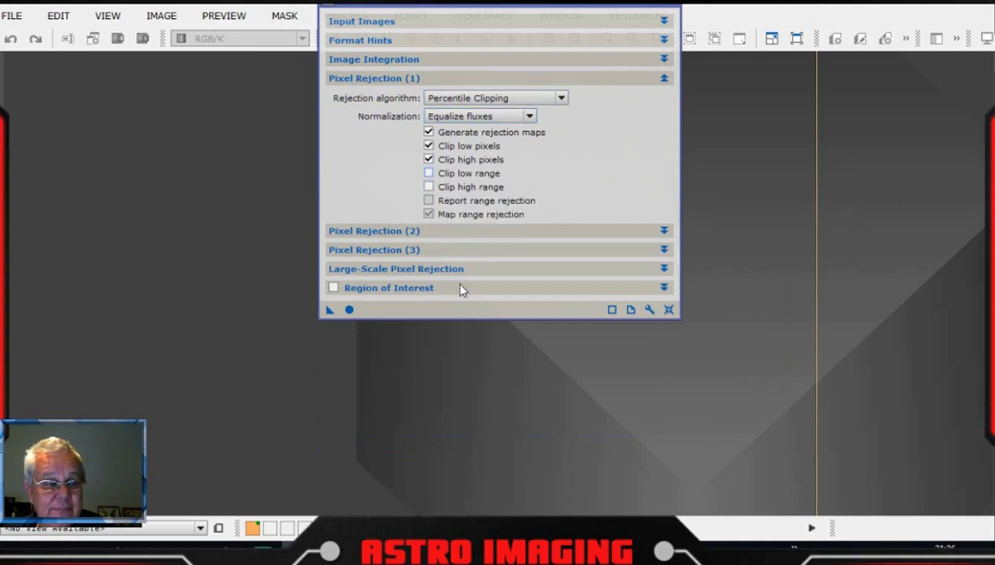
click(664, 80)
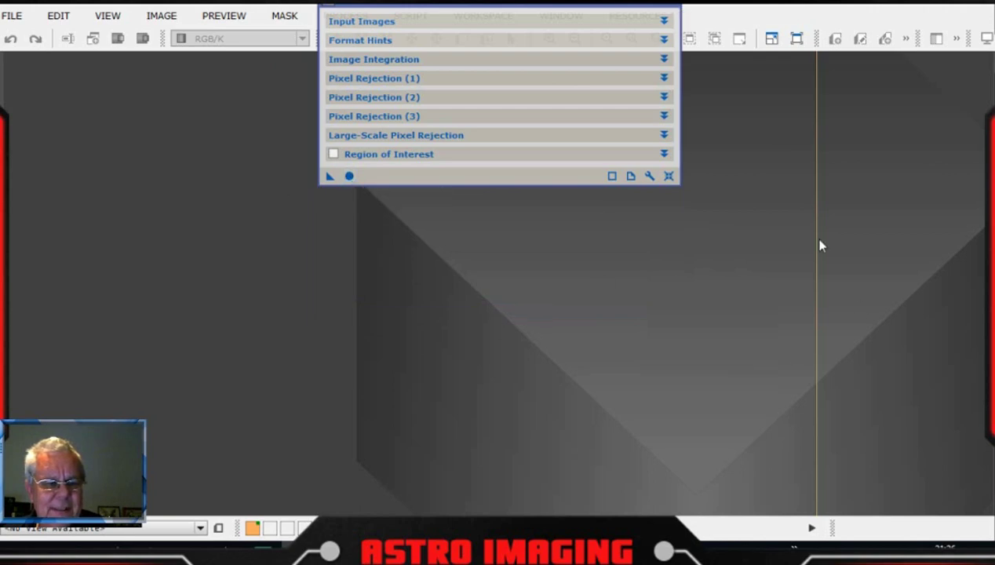
click(676, 6)
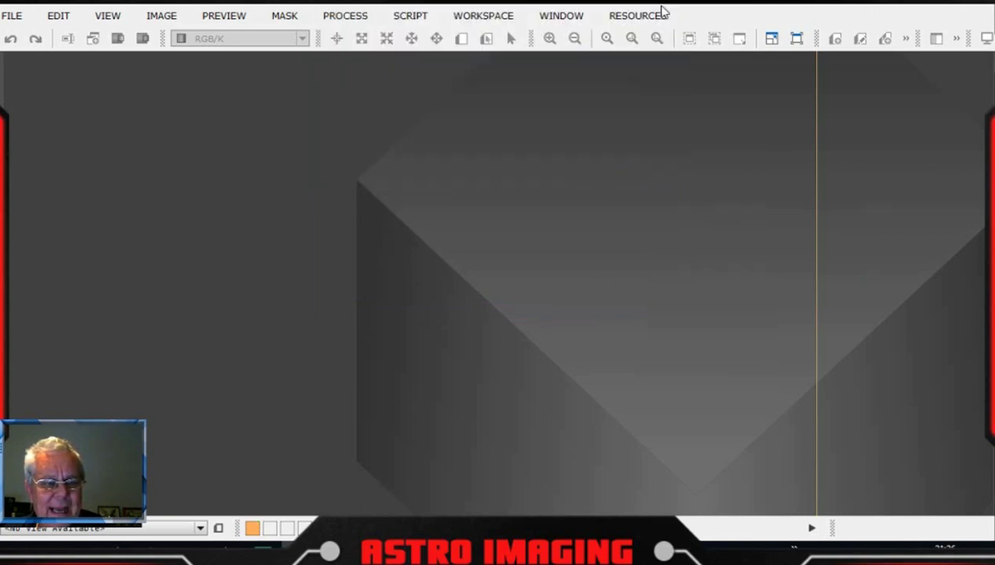
- From File Explorer's flats folder, open masterflat.xisf in PixInsight
key(alt+Tab)
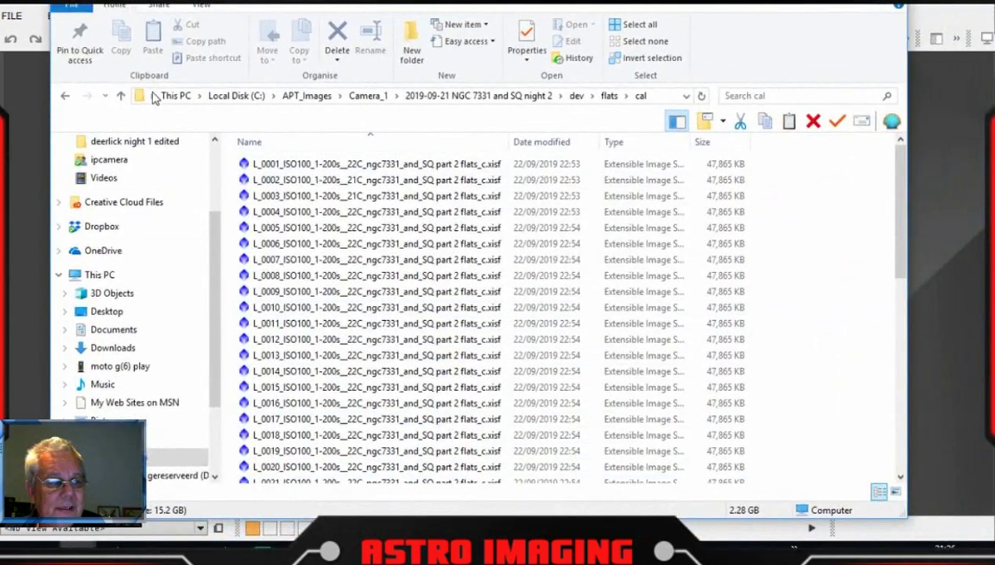
click(121, 94)
click(282, 179)
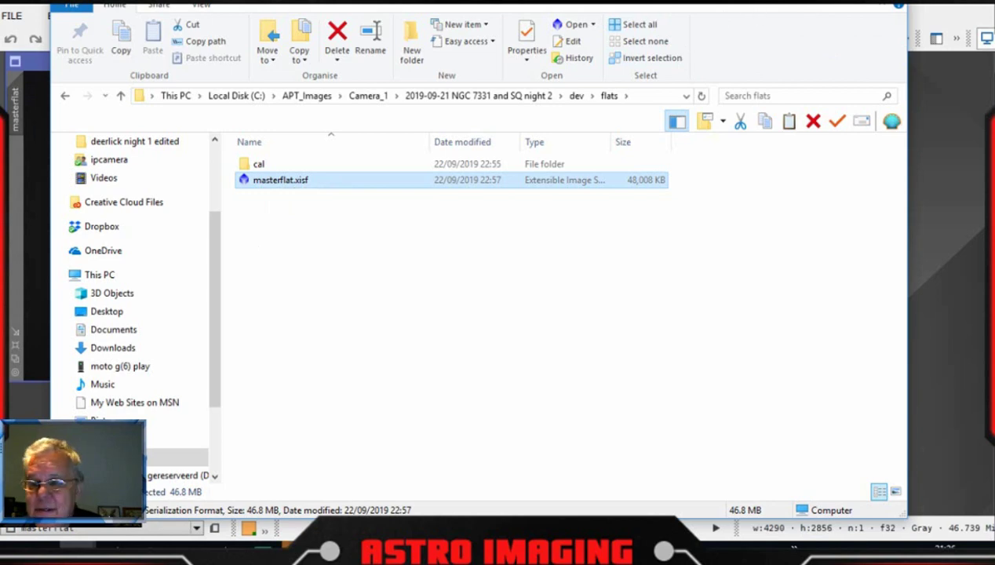
drag(755, 16, 994, 47)
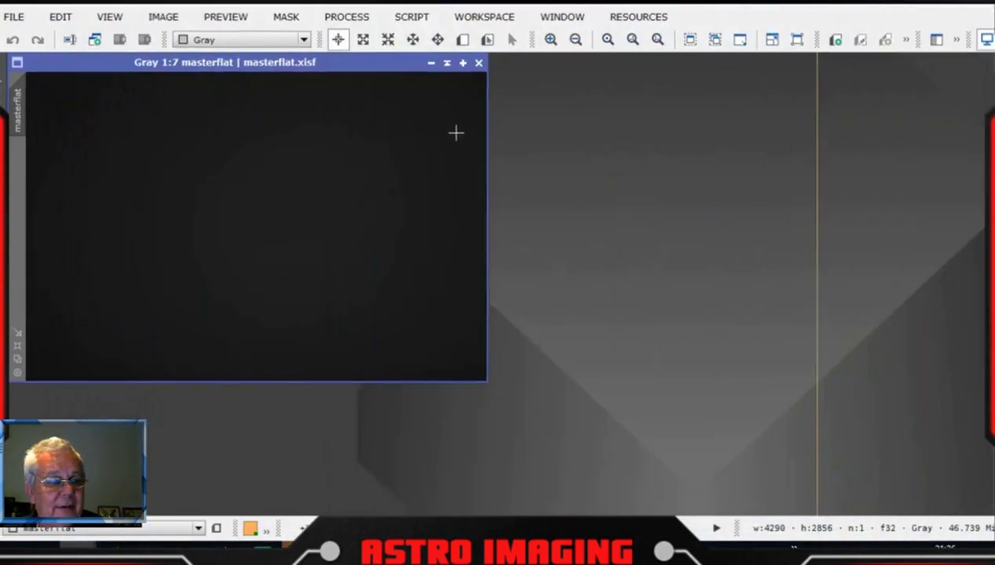
- Centre the masterflat window and pull the zoom tools out of the crowded toolbar row
drag(318, 64, 590, 117)
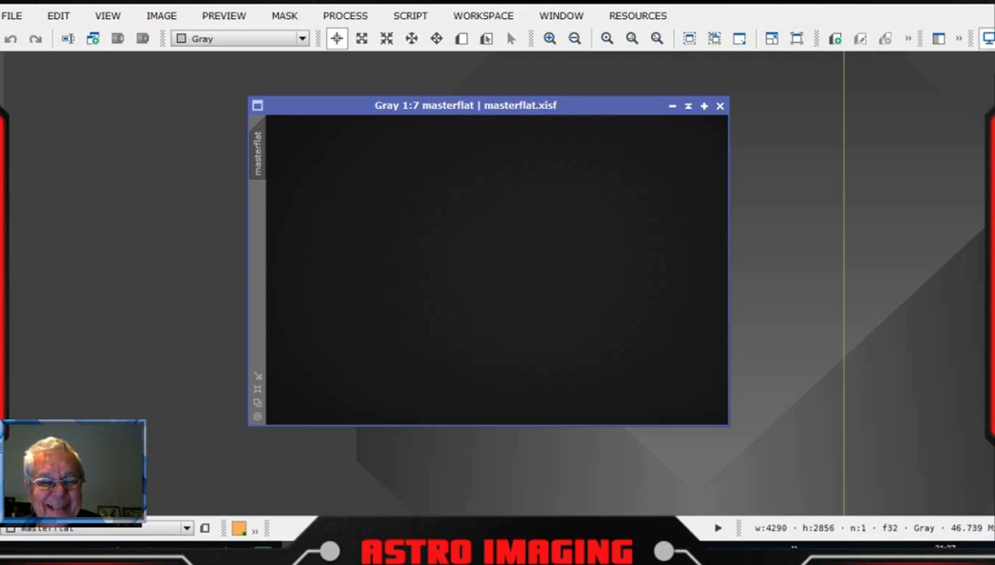
click(958, 38)
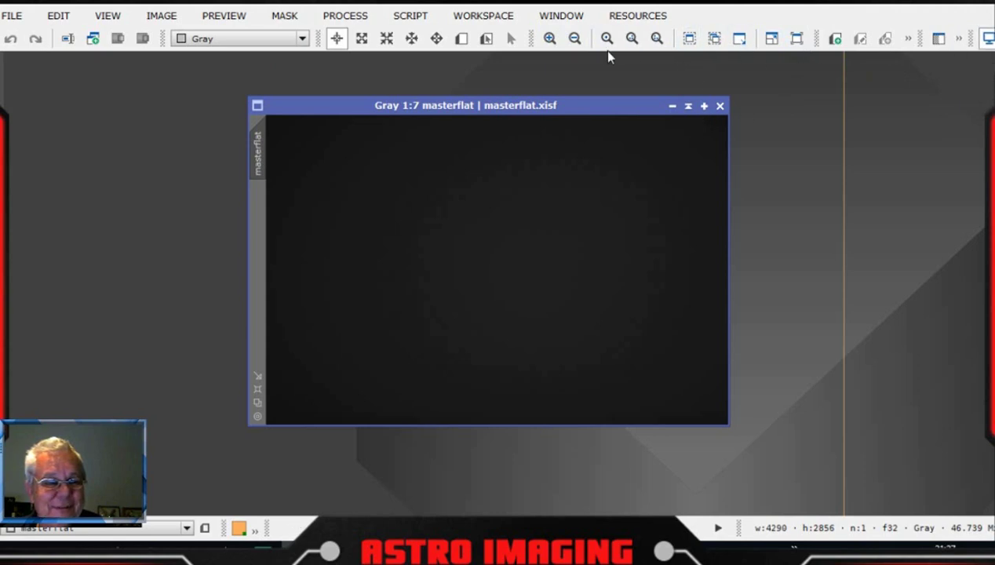
mouse_move(526, 38)
mouse_down()
mouse_move(551, 73)
mouse_move(651, 111)
mouse_move(742, 205)
mouse_move(543, 80)
mouse_move(527, 41)
mouse_up()
- Untick Zoom and then Preview in the toolbar context list so both toolbars disappear
right_click(528, 43)
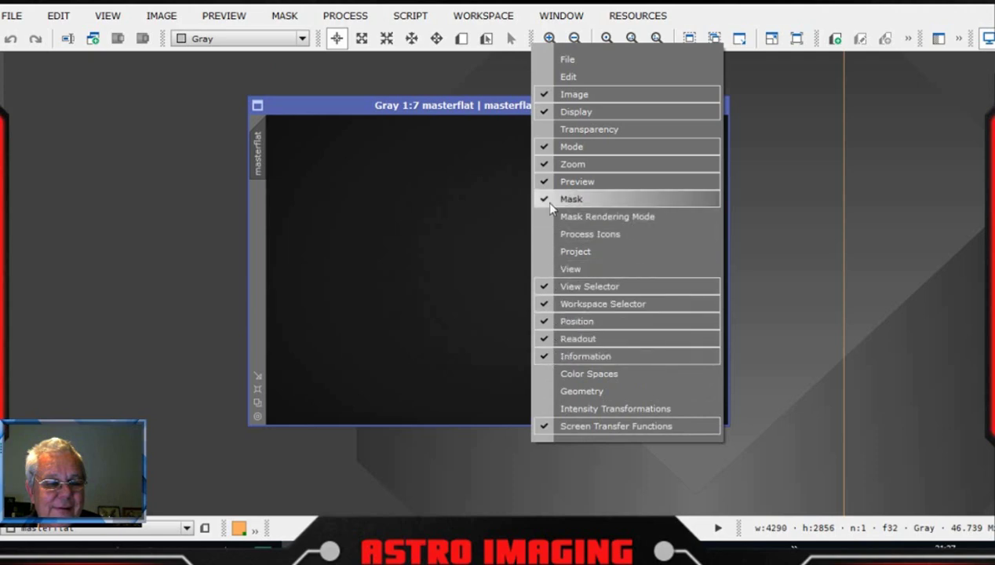
click(814, 174)
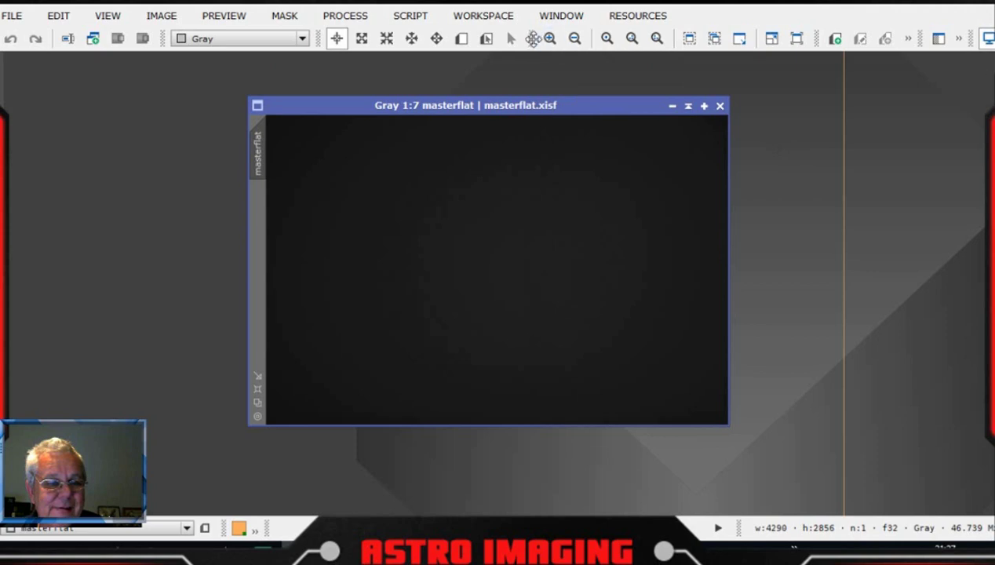
drag(533, 38, 987, 448)
right_click(536, 45)
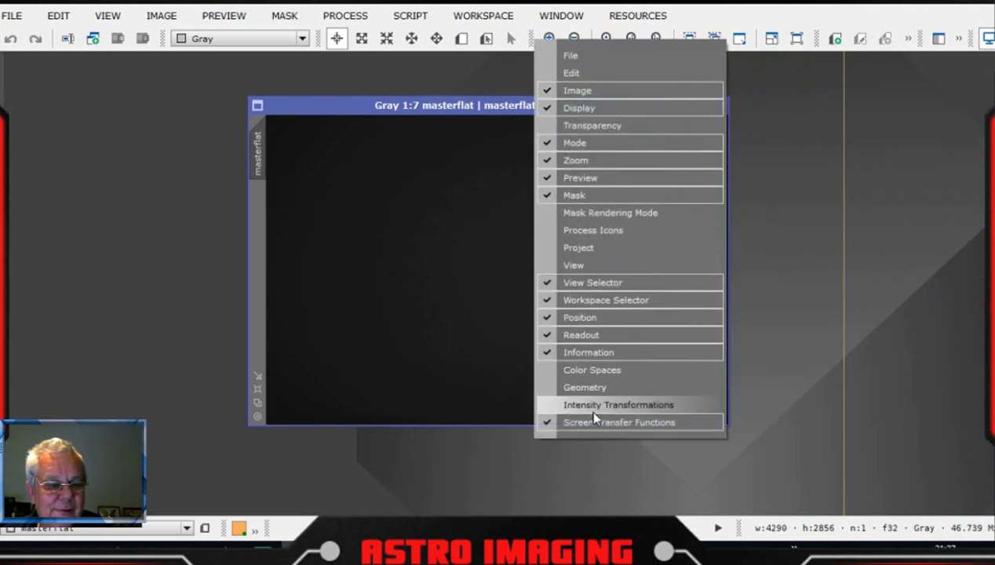
click(549, 161)
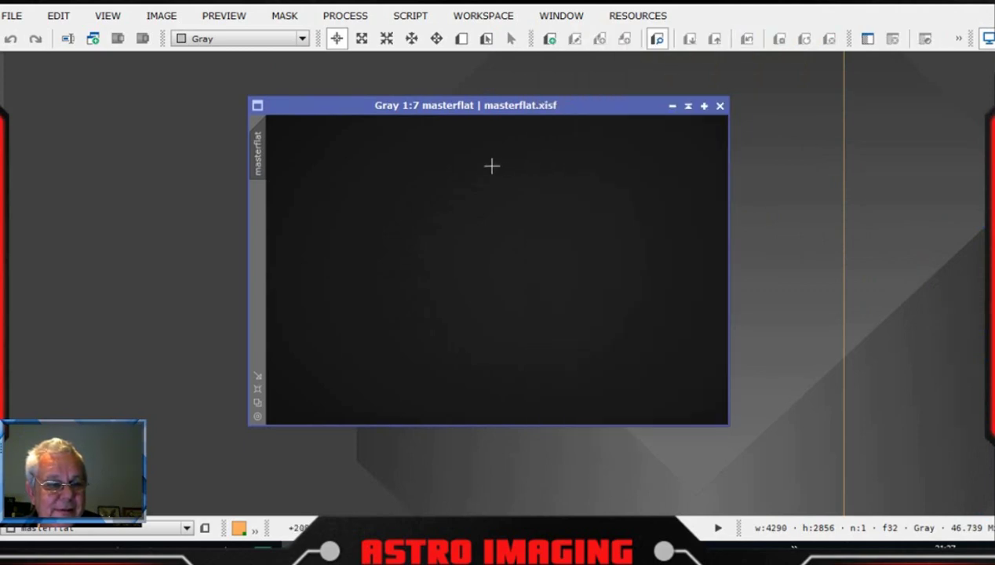
right_click(551, 46)
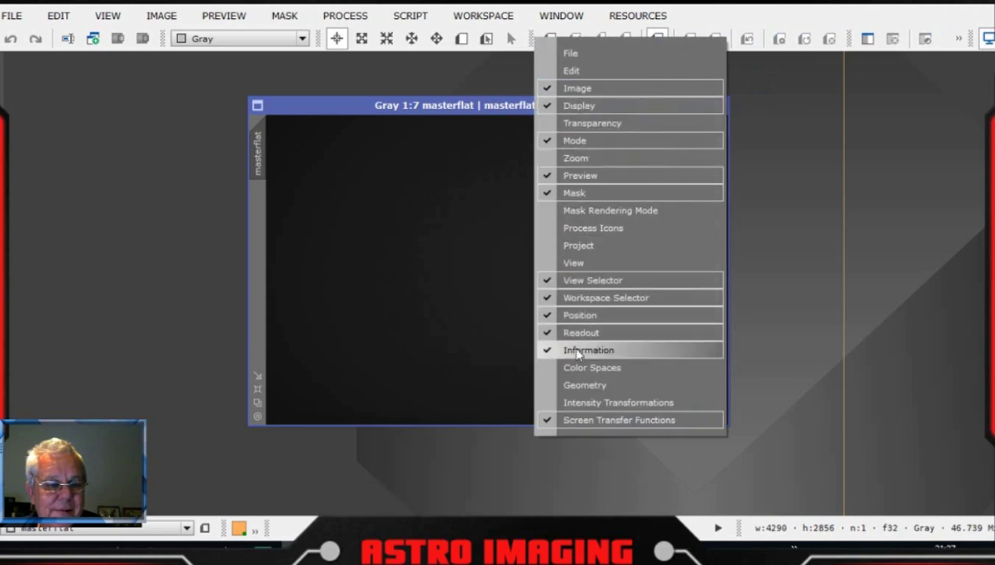
click(551, 174)
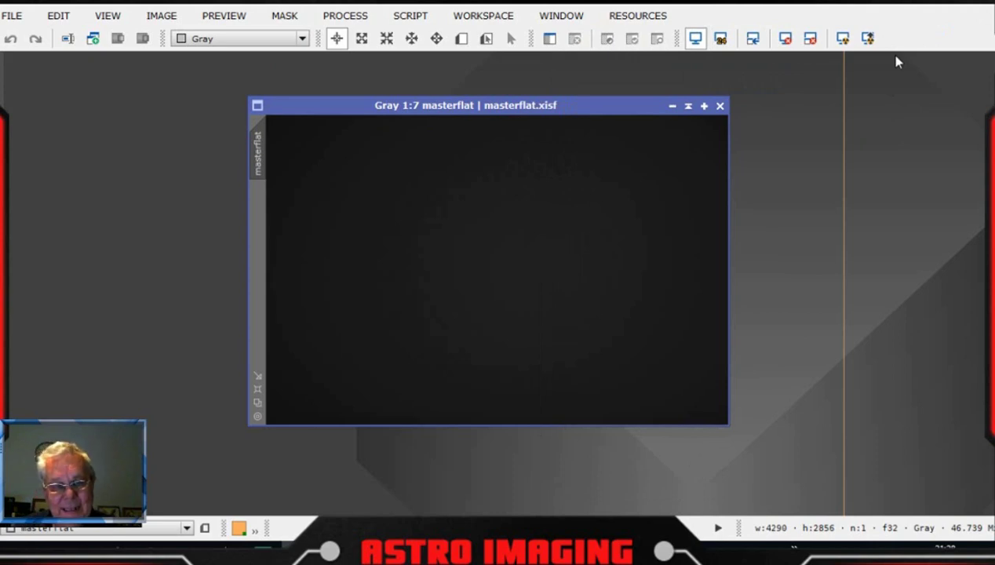
- Toggle a view setting on masterflat.xisf, then close the masterflat image window
click(842, 39)
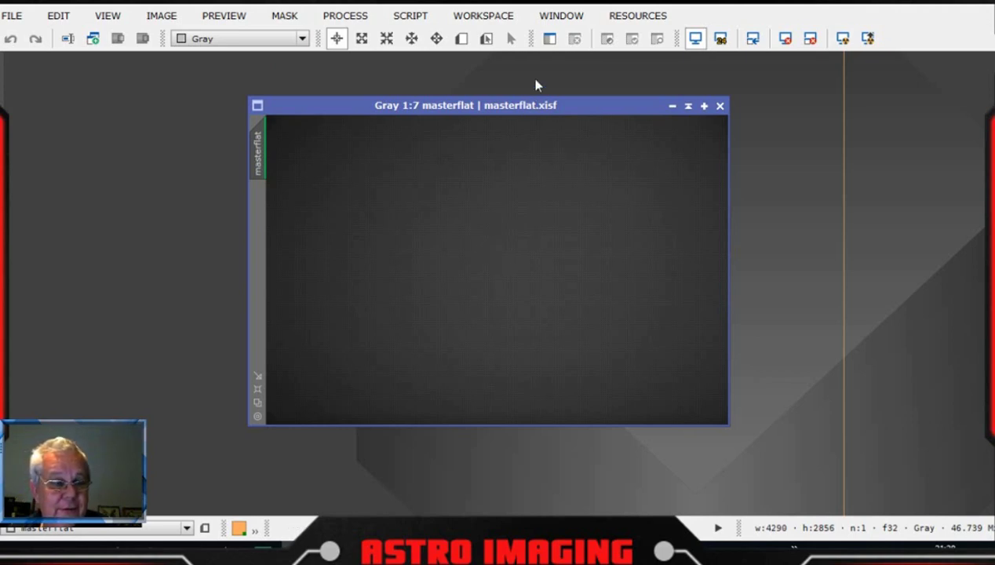
drag(532, 111, 520, 109)
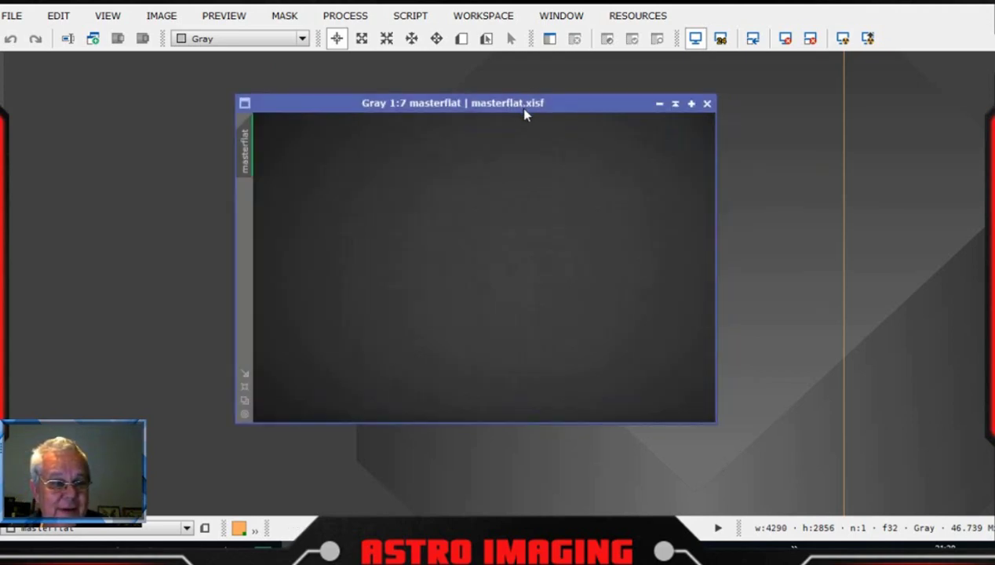
click(707, 103)
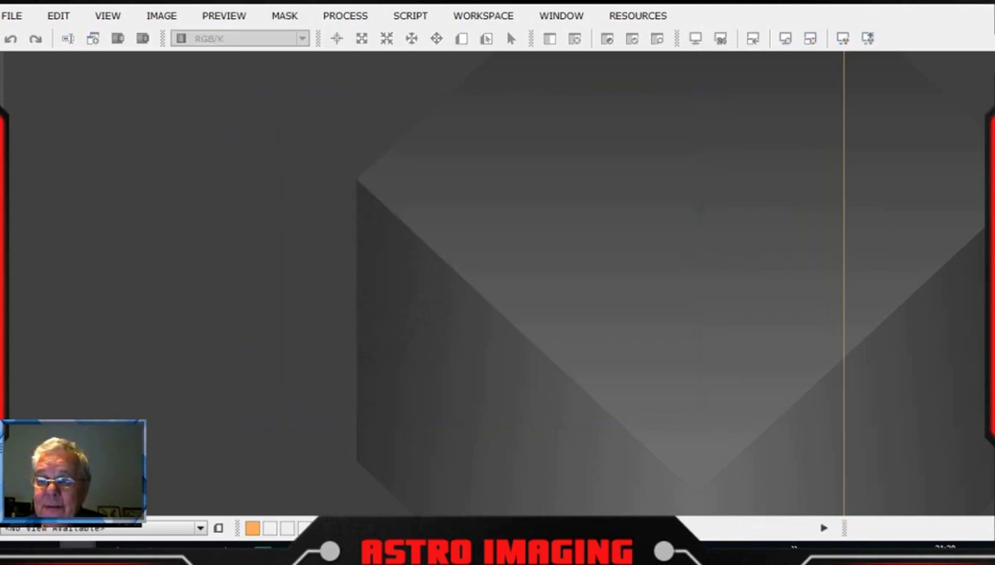
- Bring forward the File Explorer window showing the Night 1 dev folder, nudge it, then minimise it
key(alt+Tab)
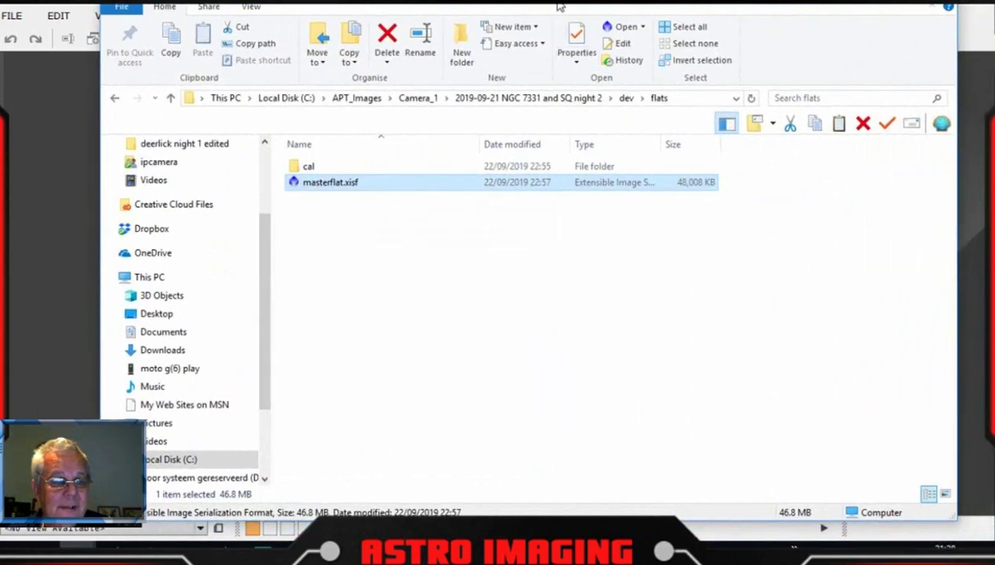
drag(625, 7, 631, 22)
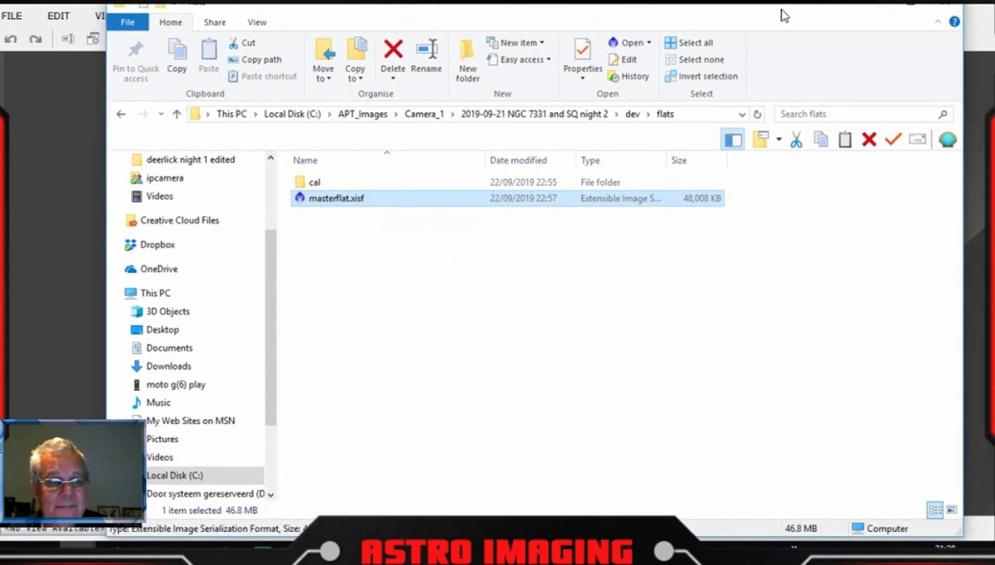
click(910, 14)
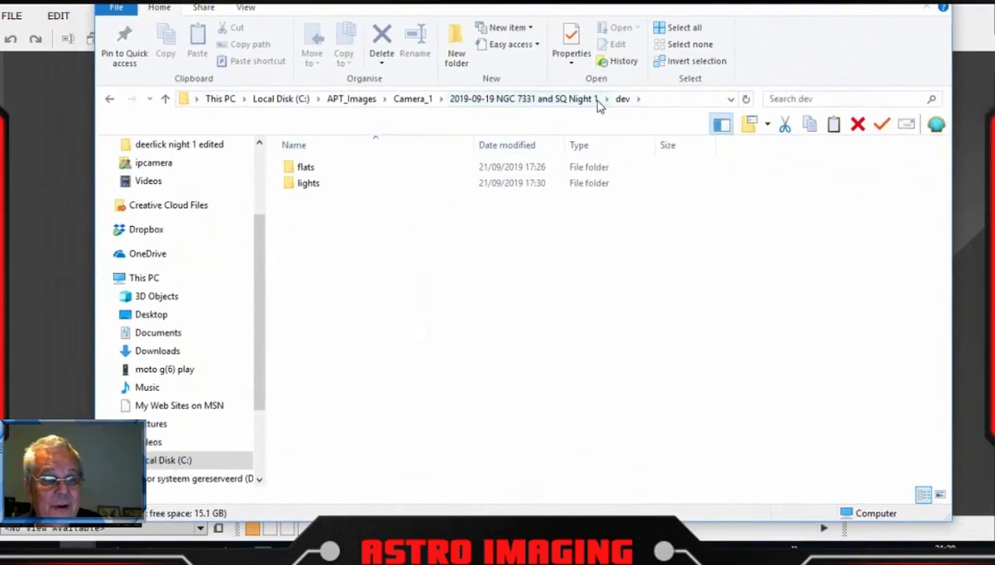
- Check the contents of the Night 1 flats and lights folders, then return up to the session folder
double_click(306, 167)
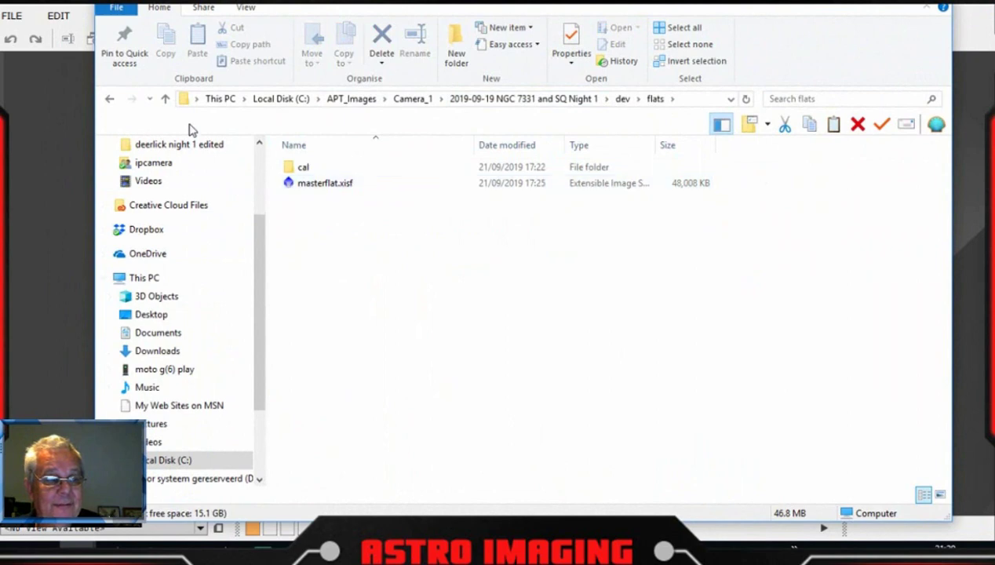
click(169, 100)
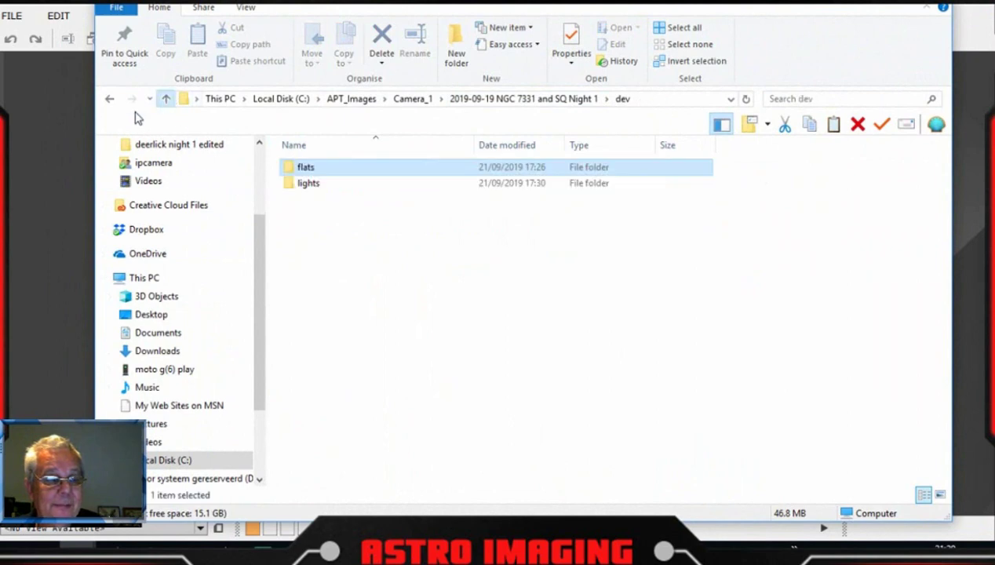
click(317, 185)
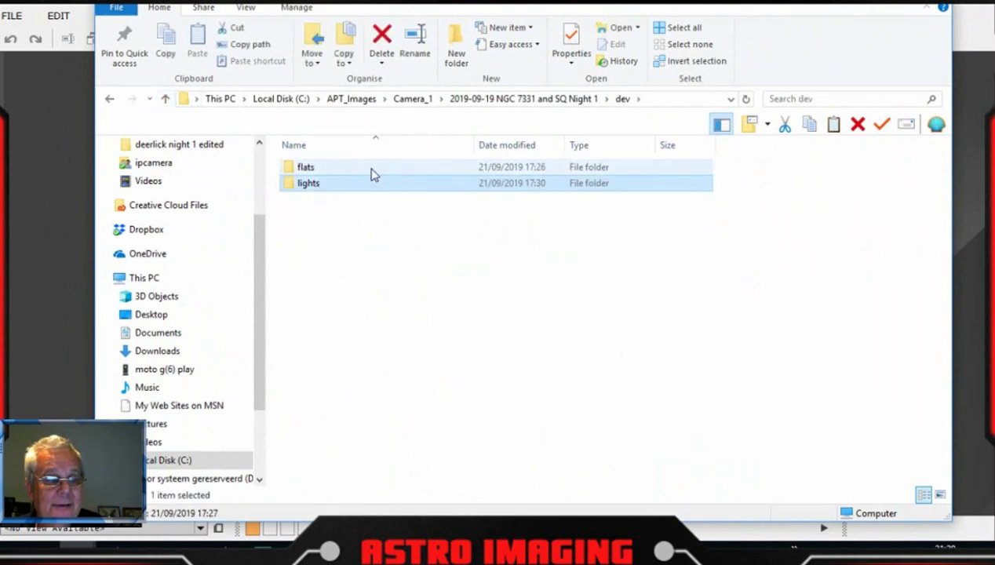
double_click(331, 190)
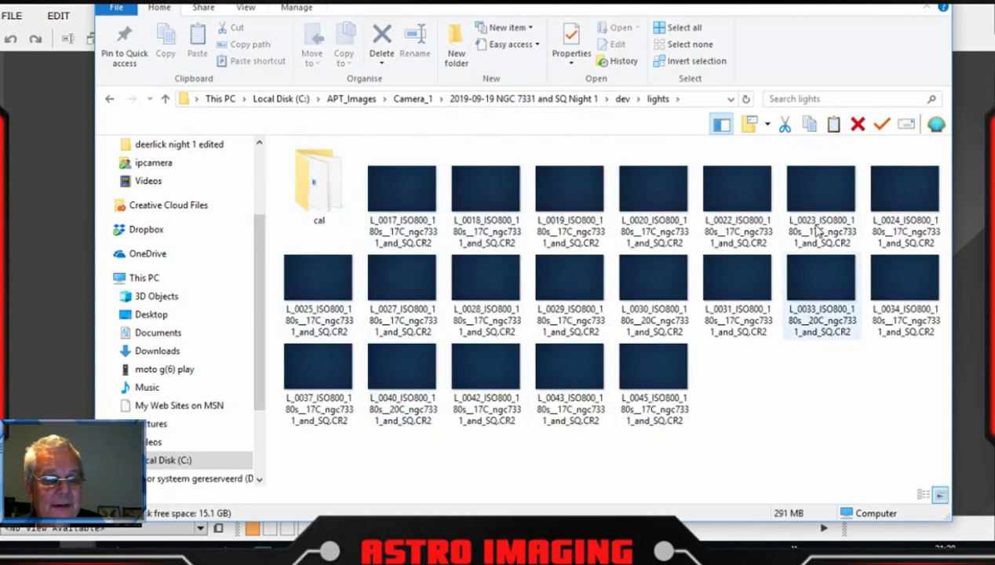
click(164, 100)
click(164, 101)
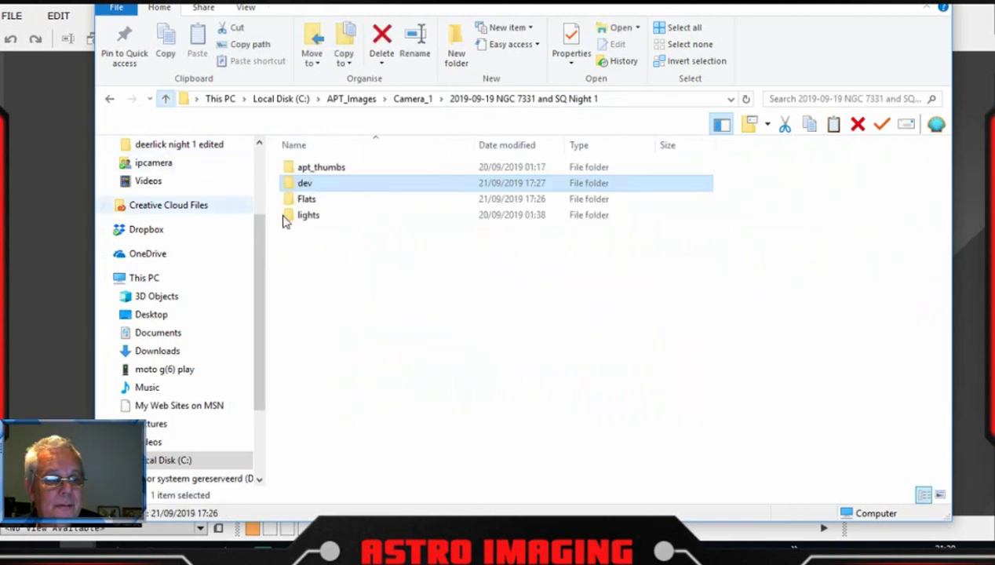
- Check the night 2 lights and flats folders and the masterflat.xisf size, ending in night 2 dev
click(412, 99)
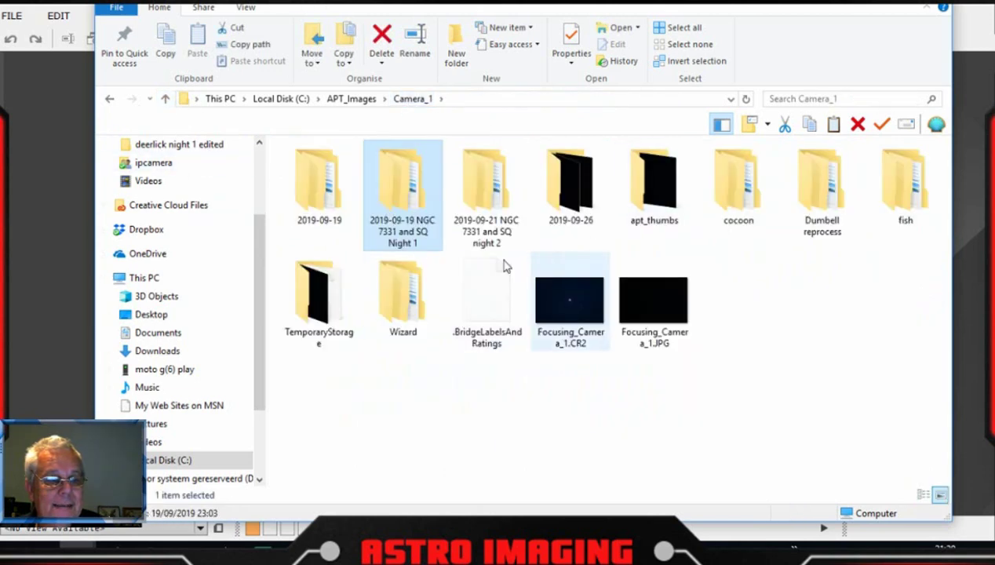
double_click(486, 196)
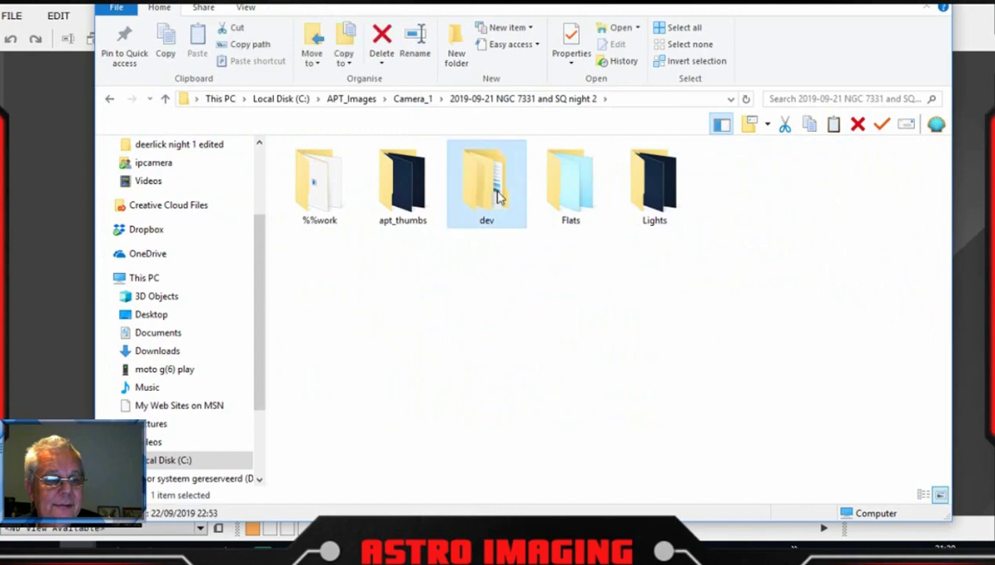
double_click(492, 191)
double_click(318, 193)
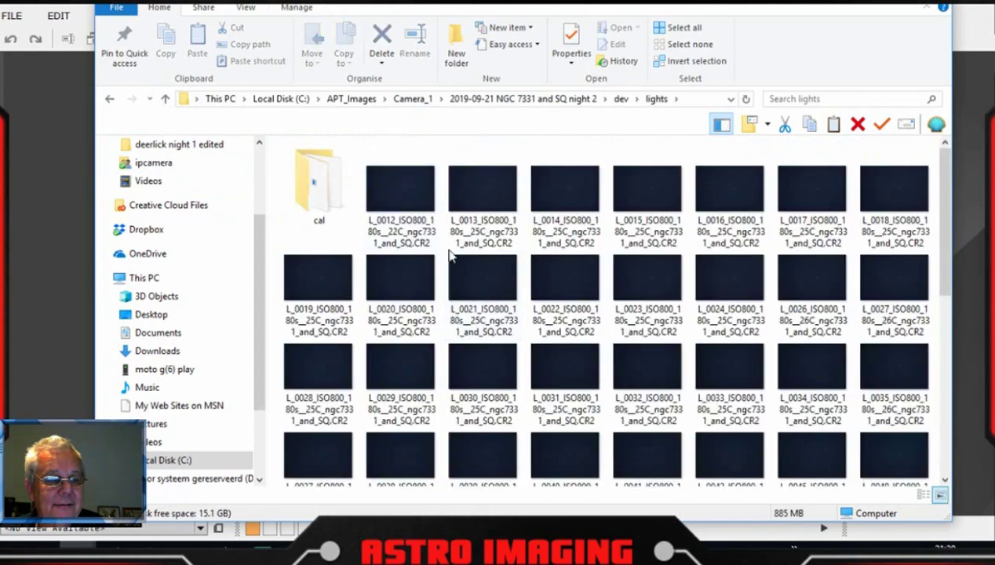
mouse_move(942, 219)
mouse_down()
mouse_move(946, 431)
mouse_move(944, 236)
mouse_up()
click(166, 100)
double_click(298, 166)
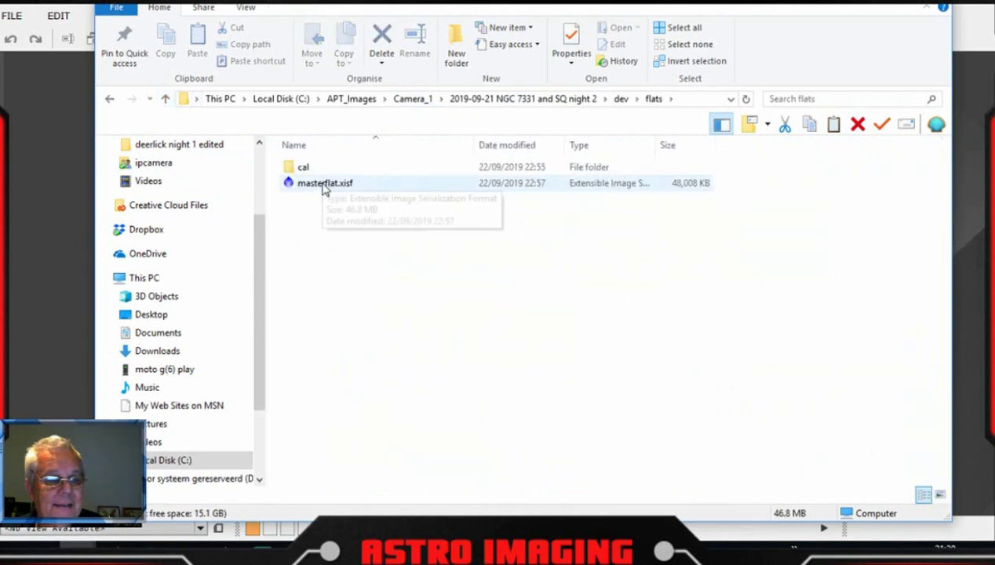
click(325, 186)
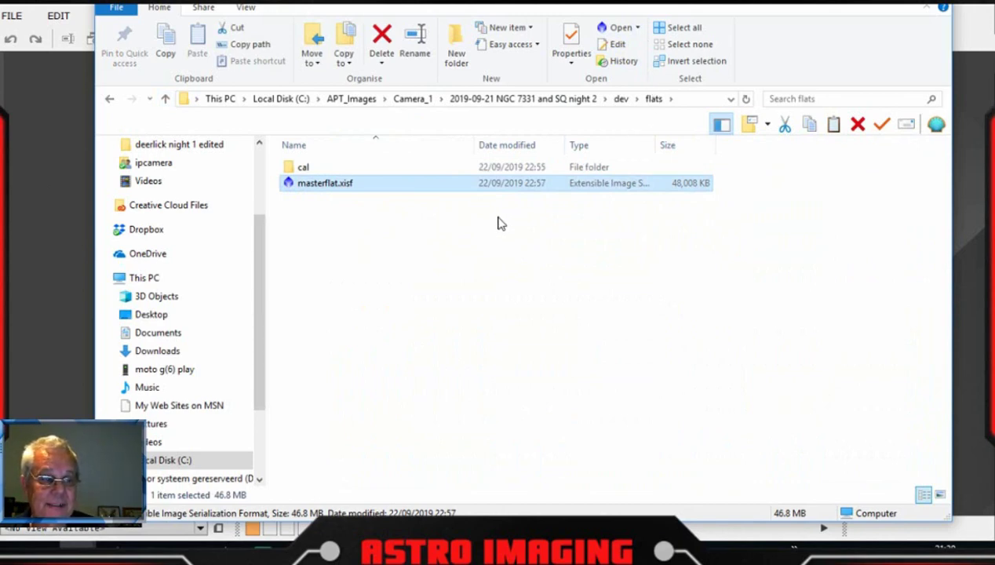
click(166, 102)
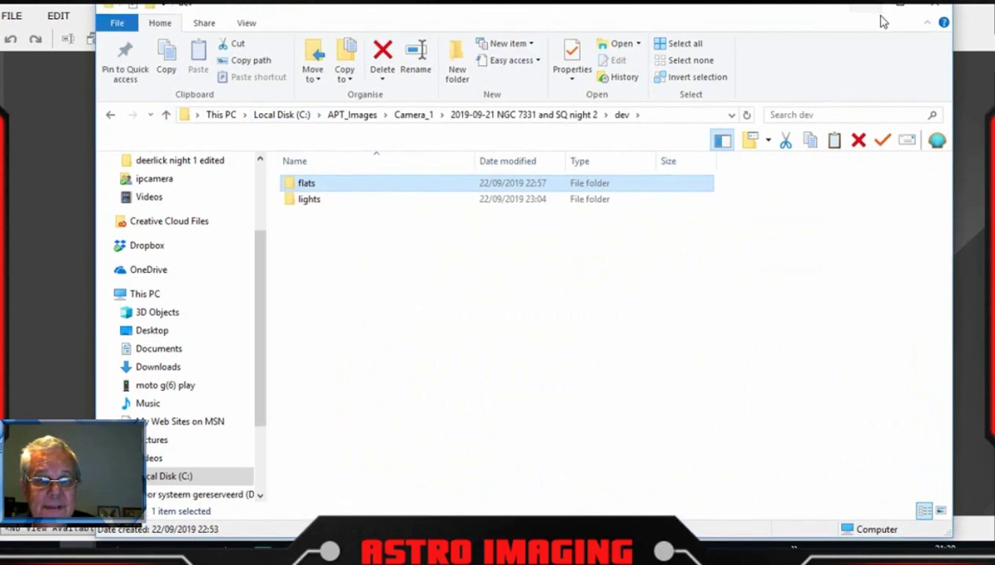
drag(793, 7, 803, 6)
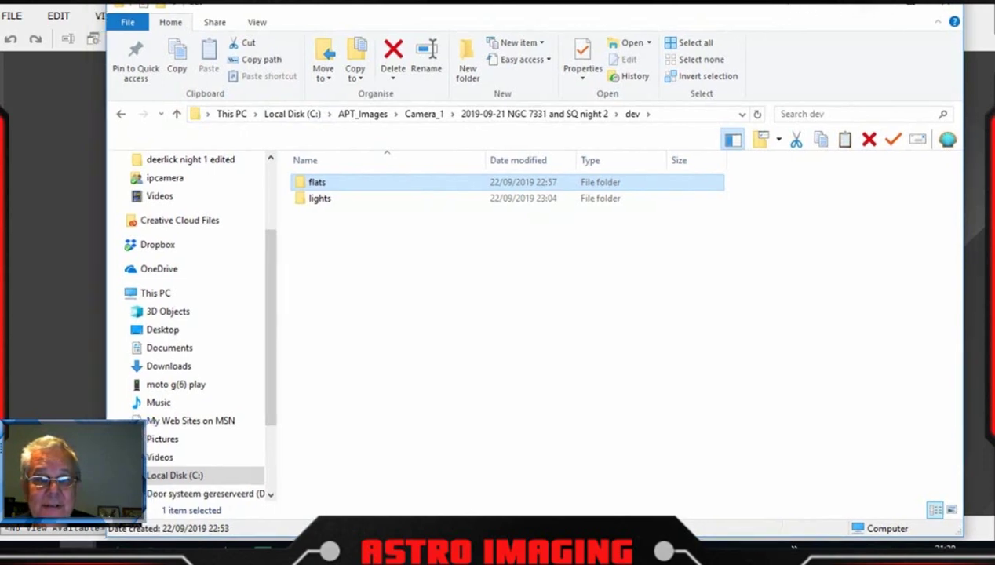
- Return to PixInsight, open ImageCalibration from All Processes, and reset it to defaults
click(879, 11)
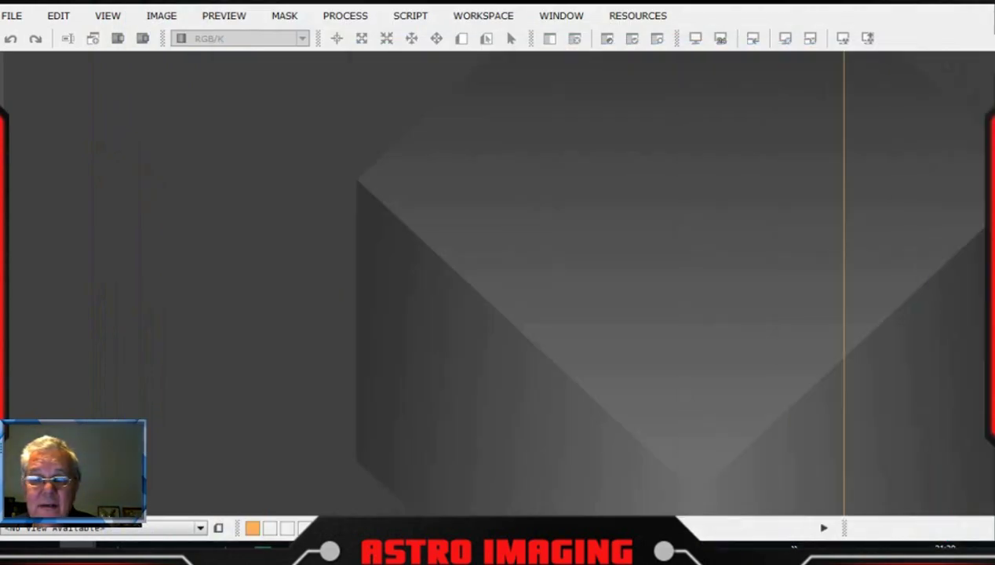
click(347, 17)
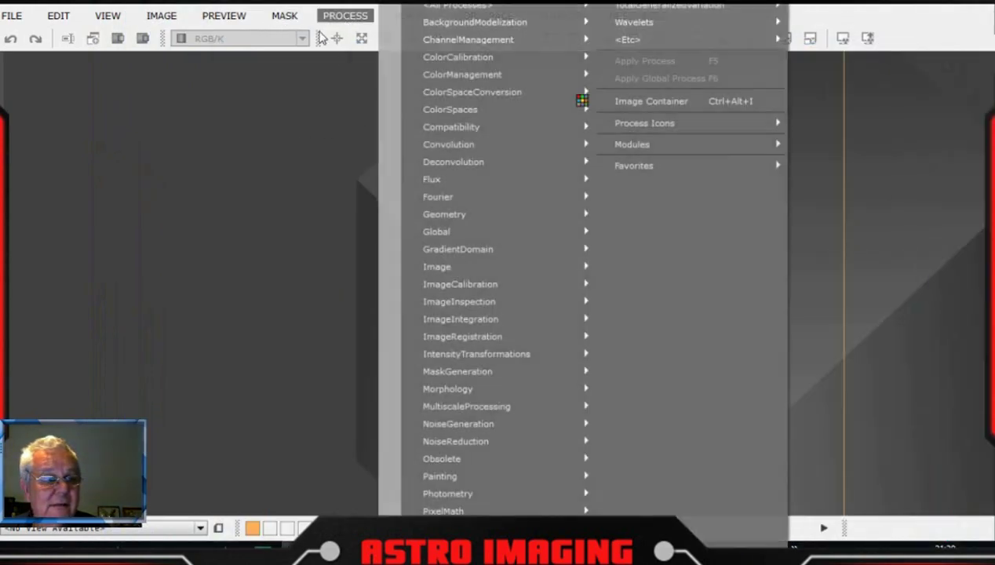
mouse_move(458, 5)
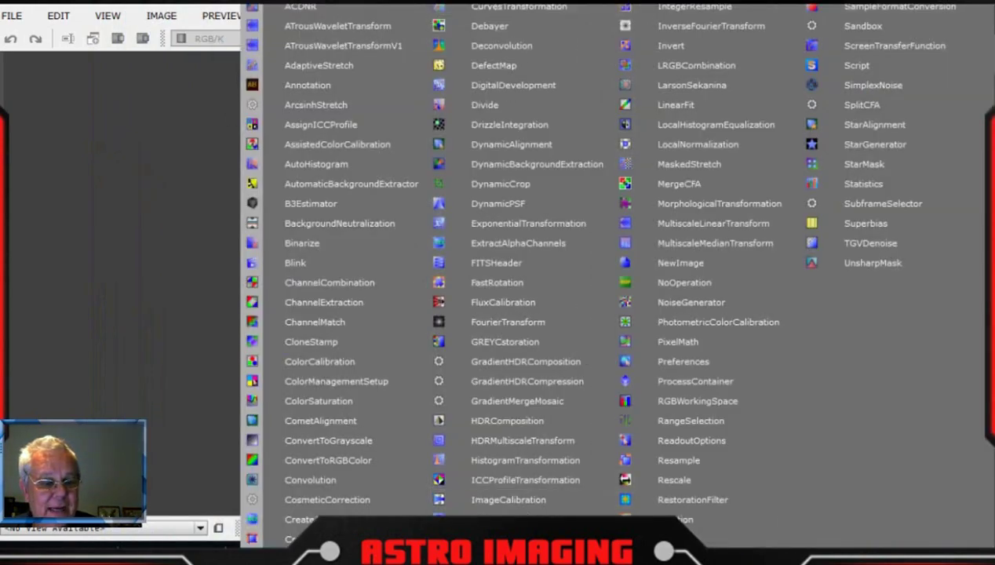
click(506, 500)
drag(564, 9, 534, 39)
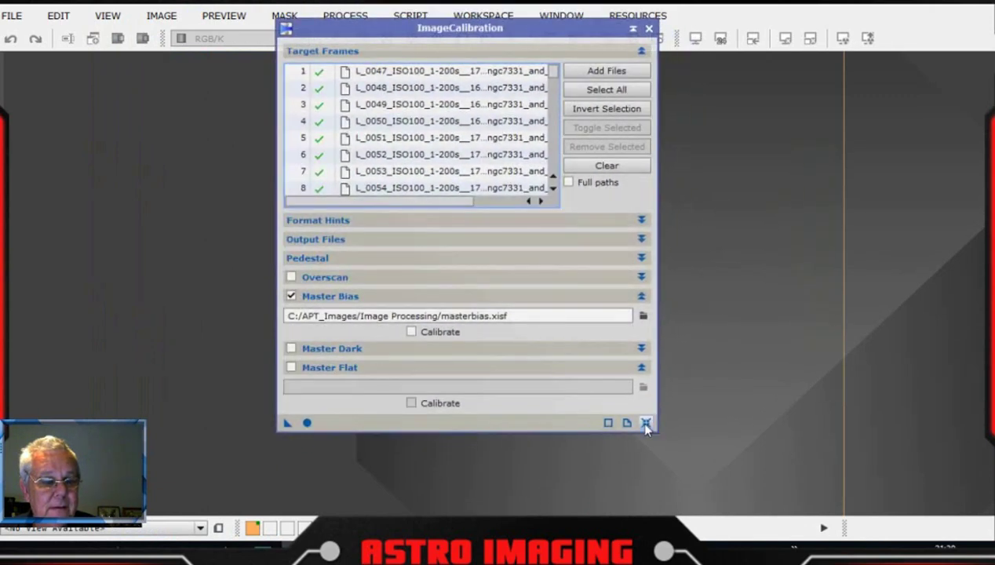
click(645, 423)
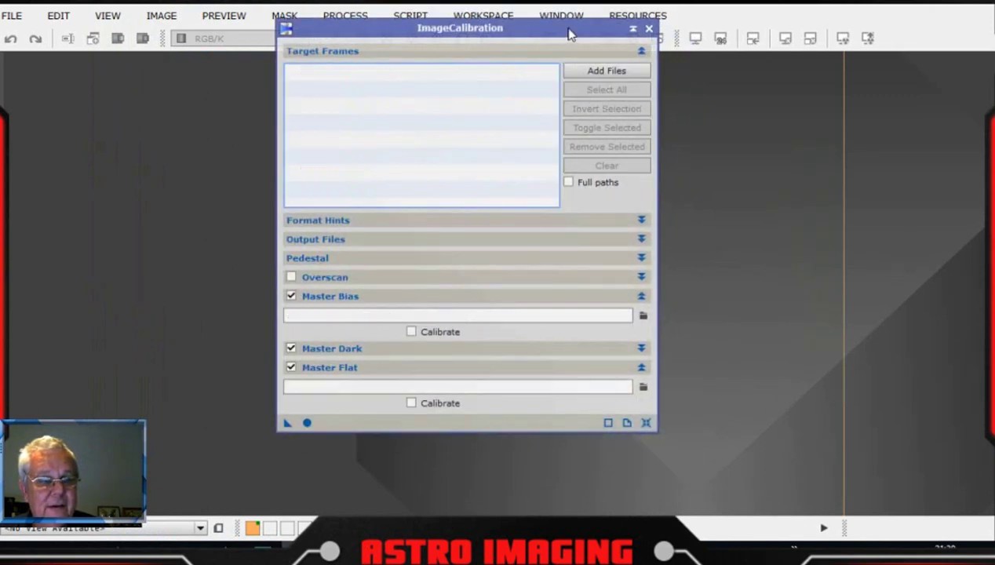
- Add all Night 1 light frames, excluding the cal folder, as ImageCalibration targets
drag(570, 33, 524, 44)
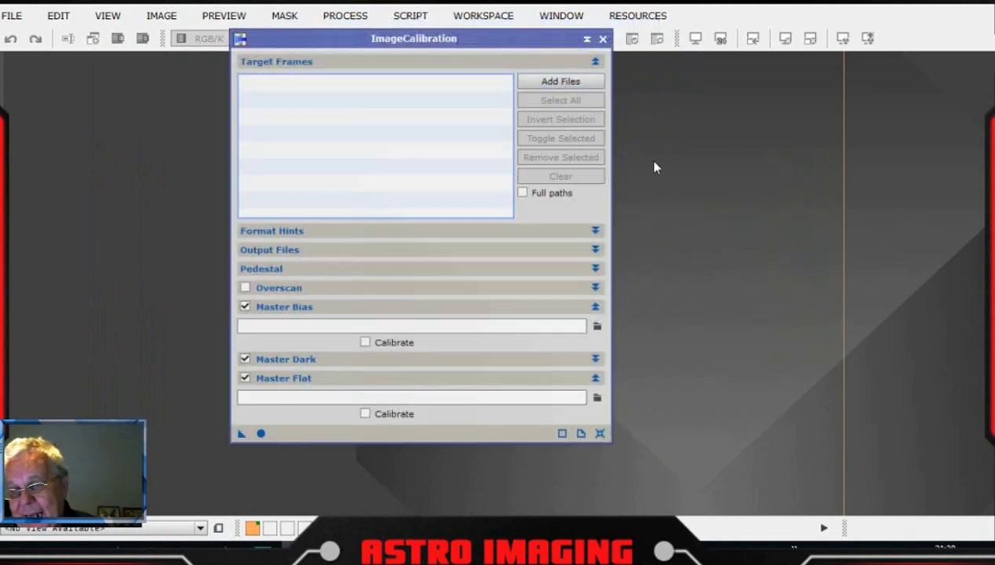
click(576, 84)
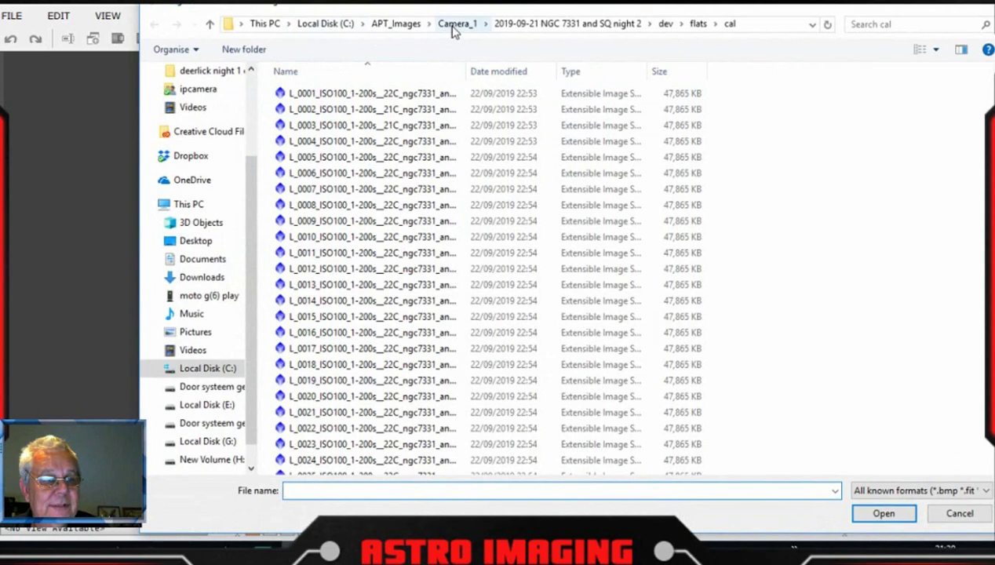
click(453, 30)
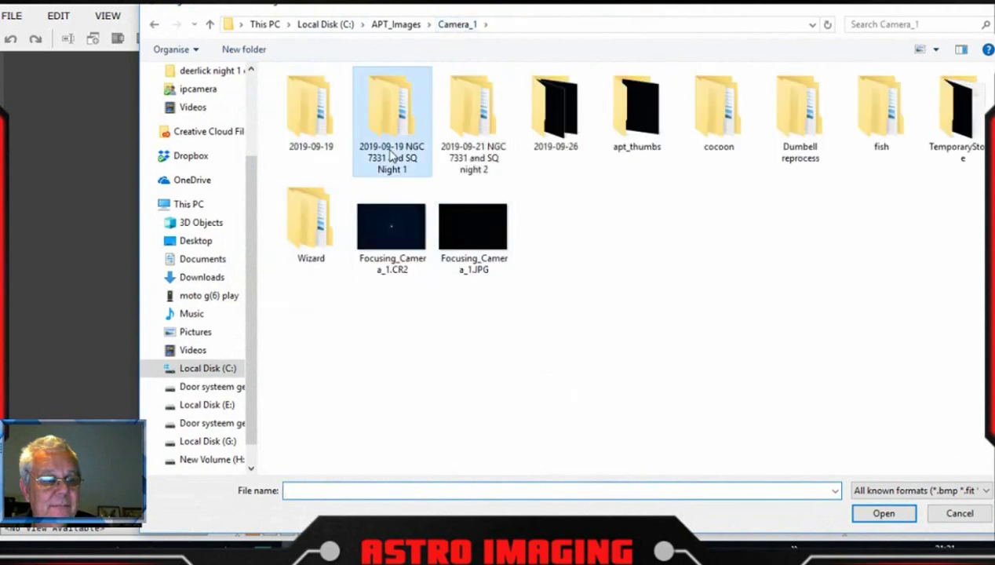
double_click(361, 124)
double_click(330, 109)
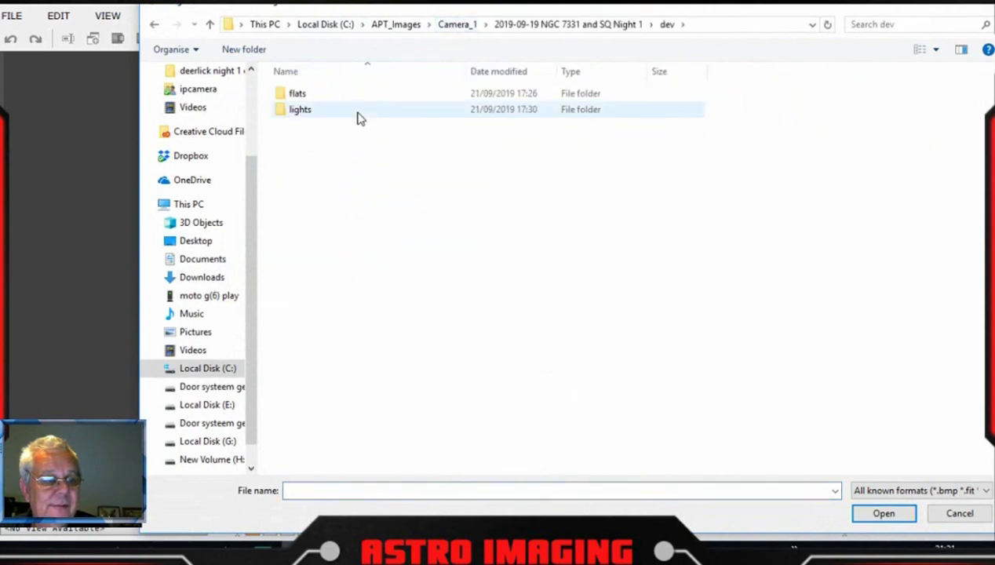
double_click(358, 110)
click(390, 216)
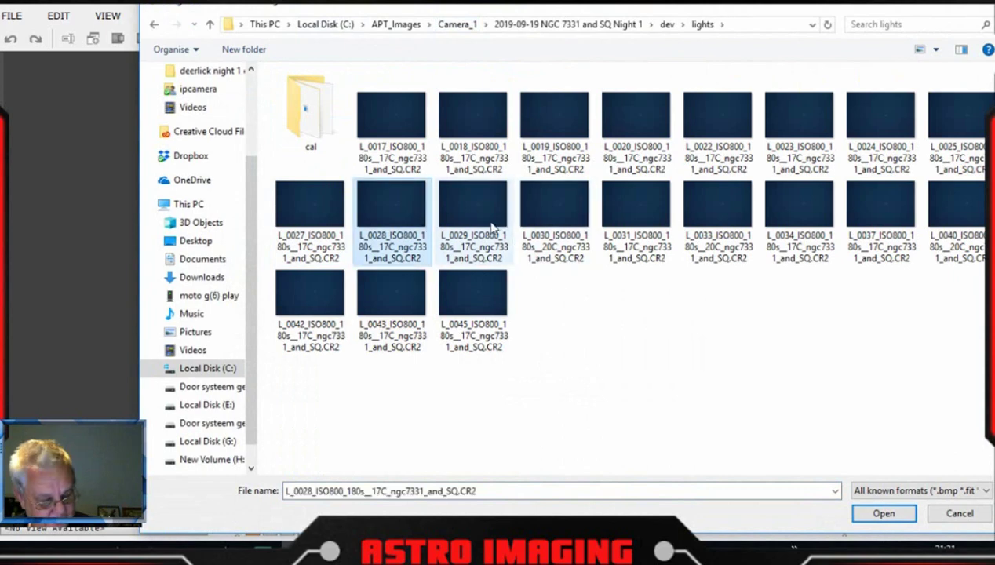
key(ctrl+a)
ctrl+click(306, 126)
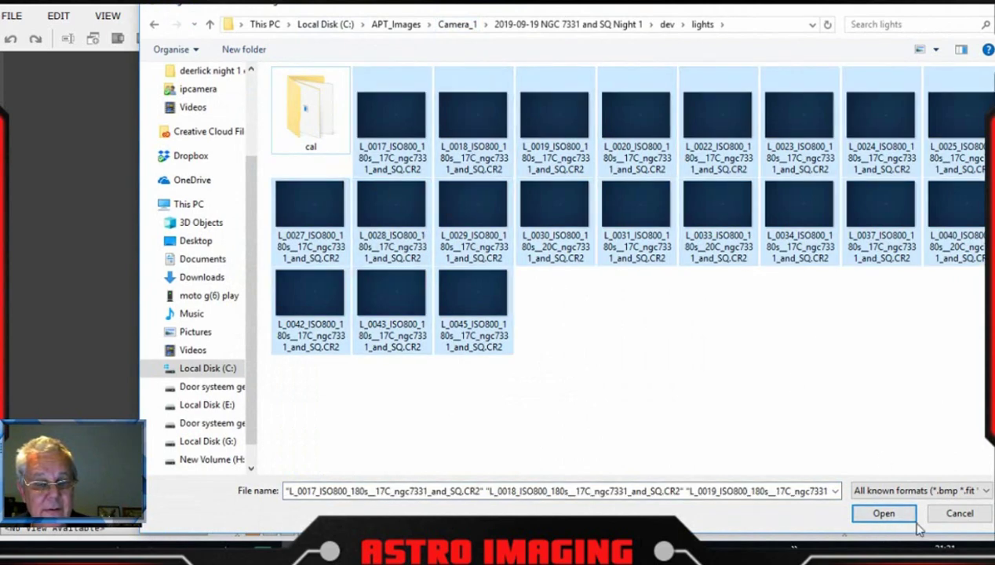
click(885, 514)
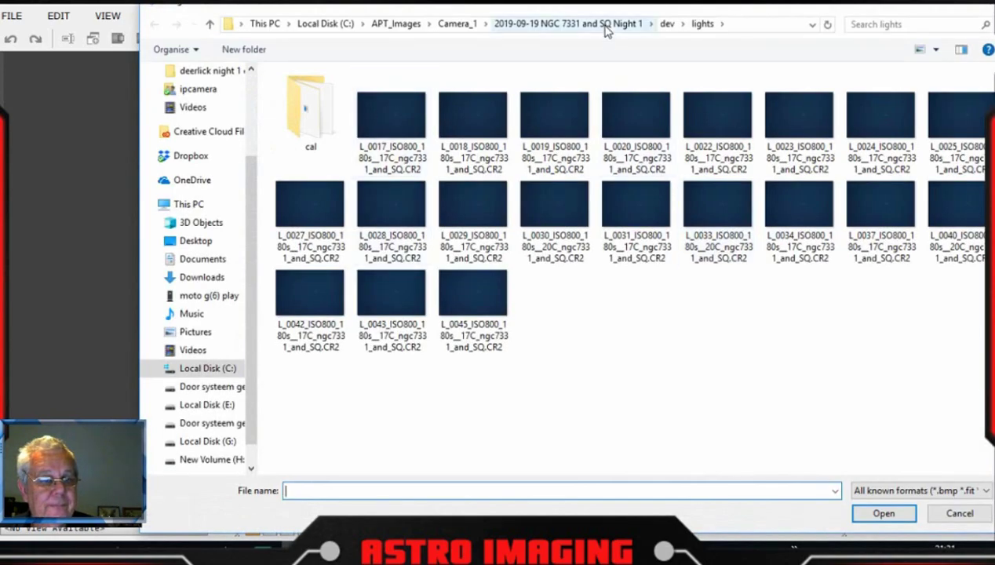
- Set the master bias to masterbias.xisf from the Image Processing folder
click(605, 24)
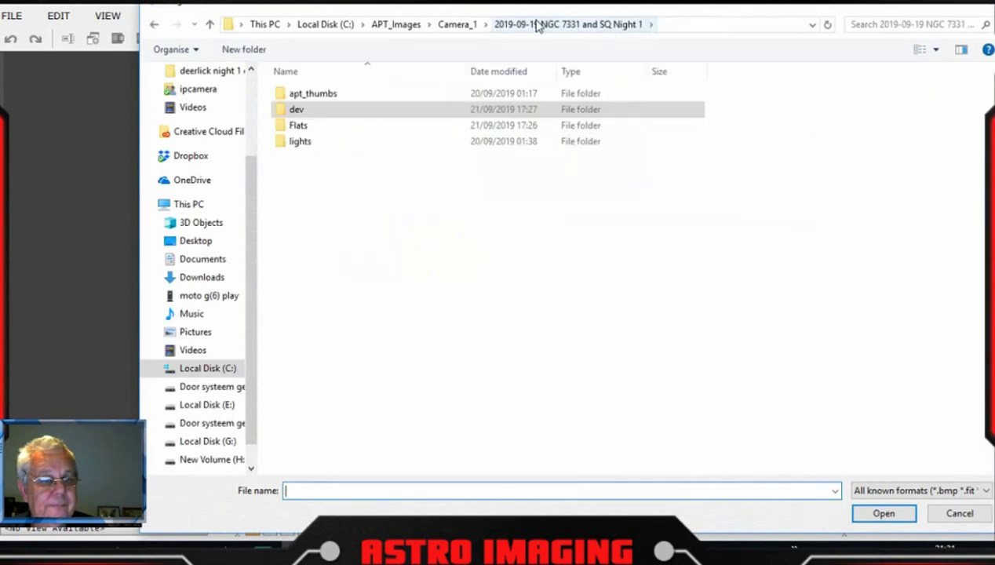
double_click(305, 110)
double_click(314, 96)
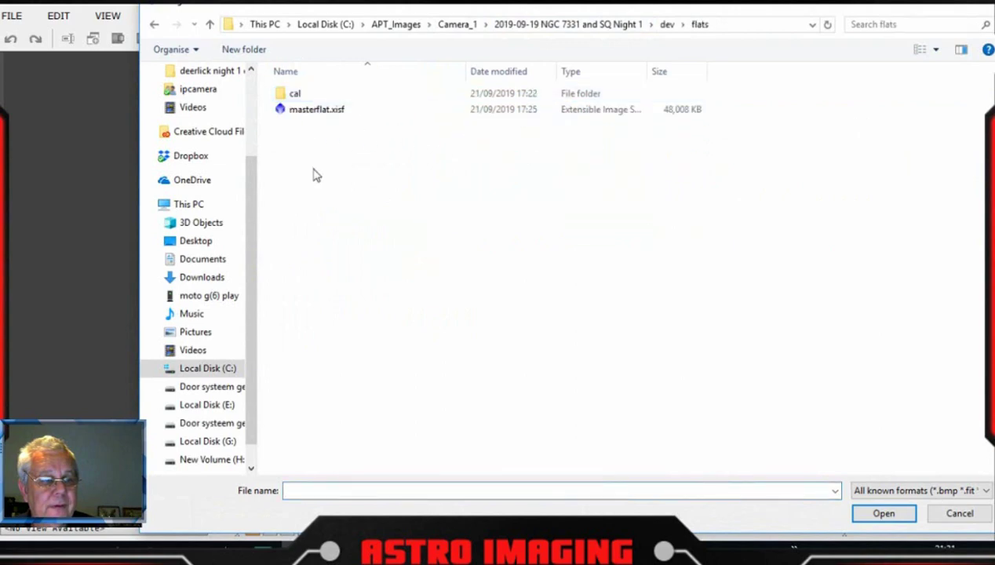
click(396, 26)
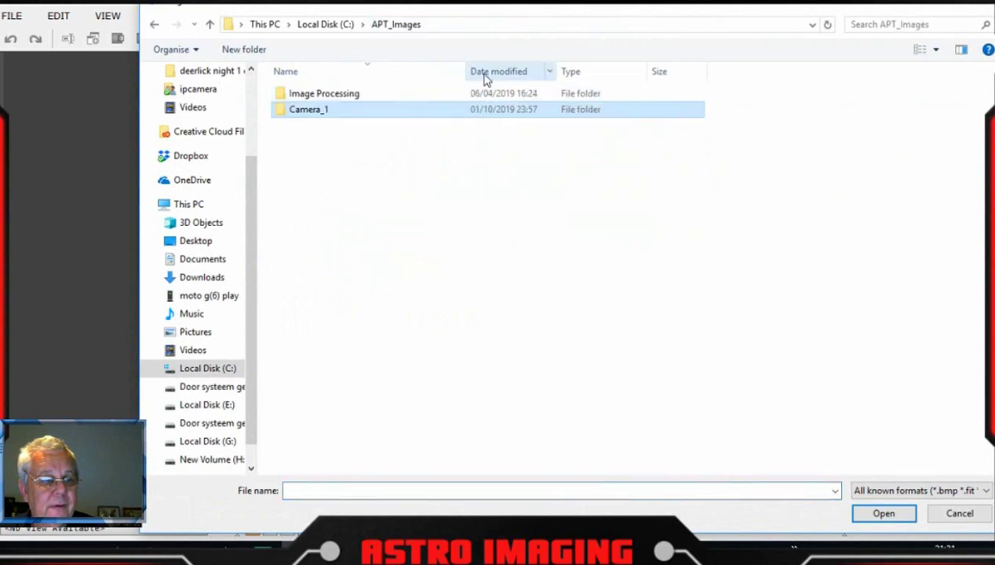
click(318, 99)
double_click(318, 99)
double_click(334, 142)
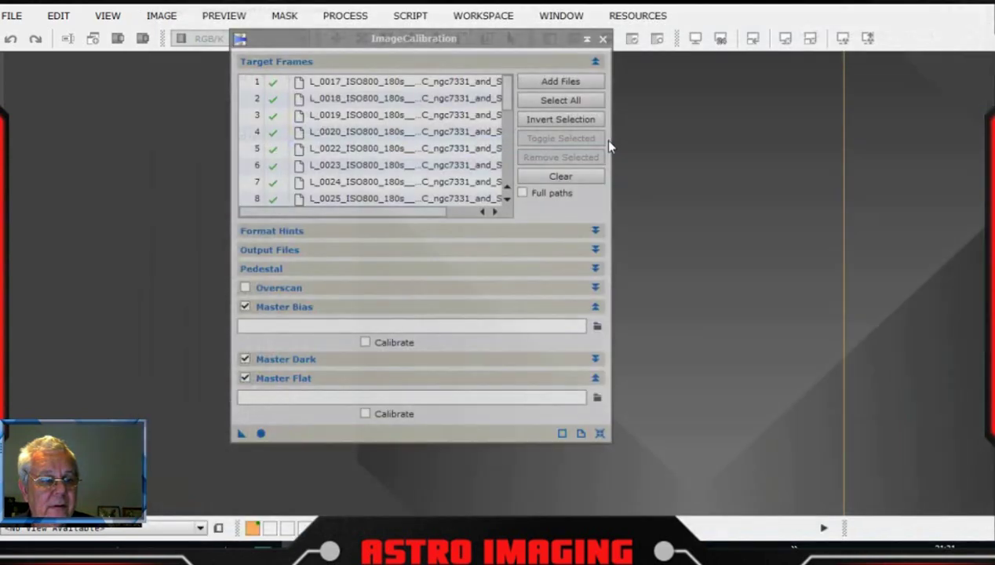
- Set the master flat to masterflat.xisf from the Night 1 dev/flats folder
click(597, 397)
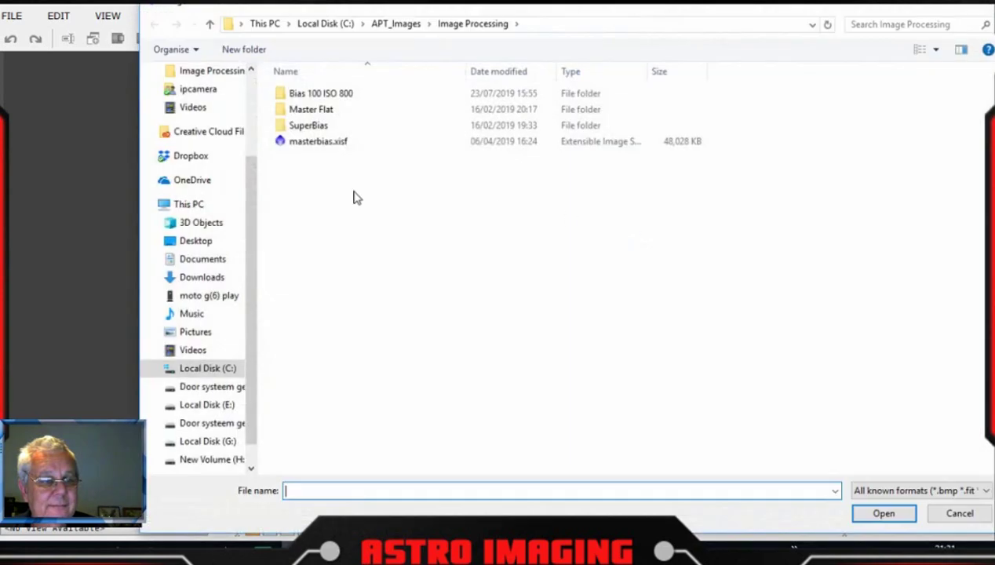
click(385, 24)
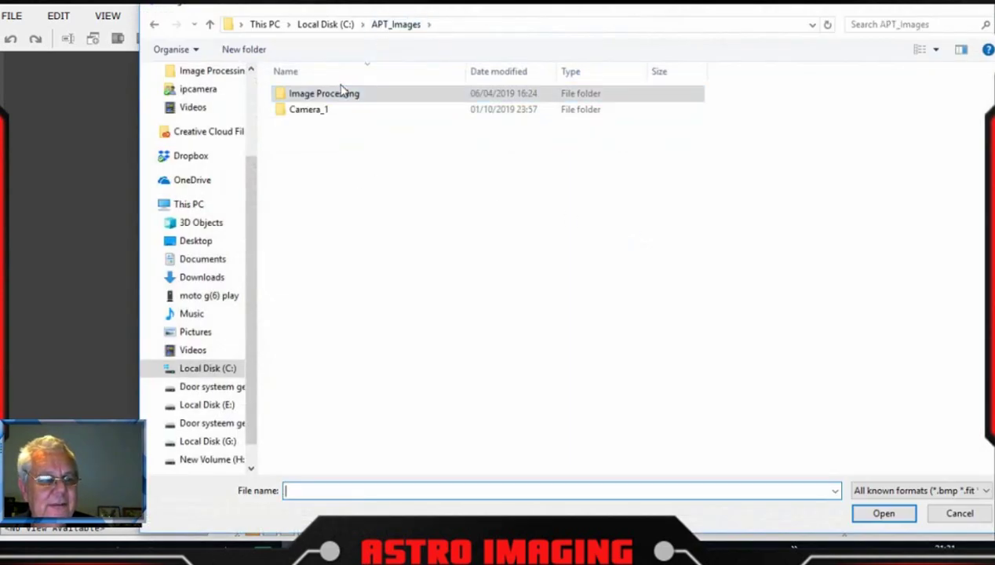
double_click(315, 110)
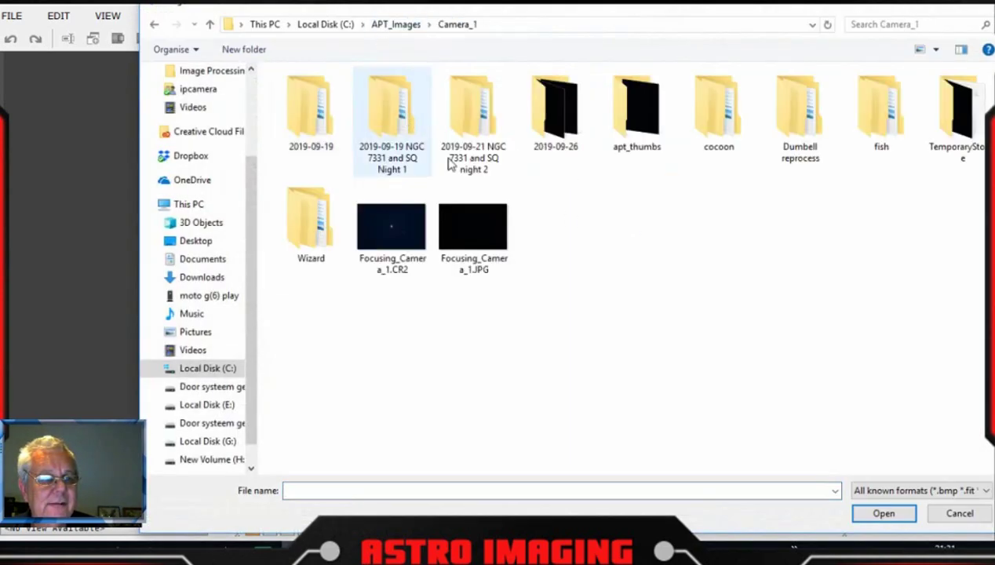
double_click(405, 157)
double_click(309, 114)
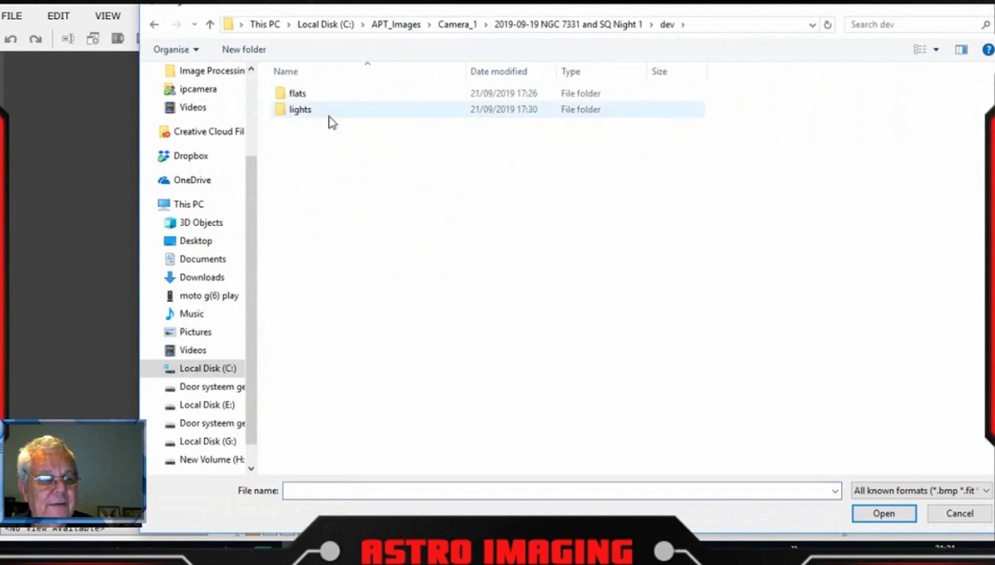
click(317, 95)
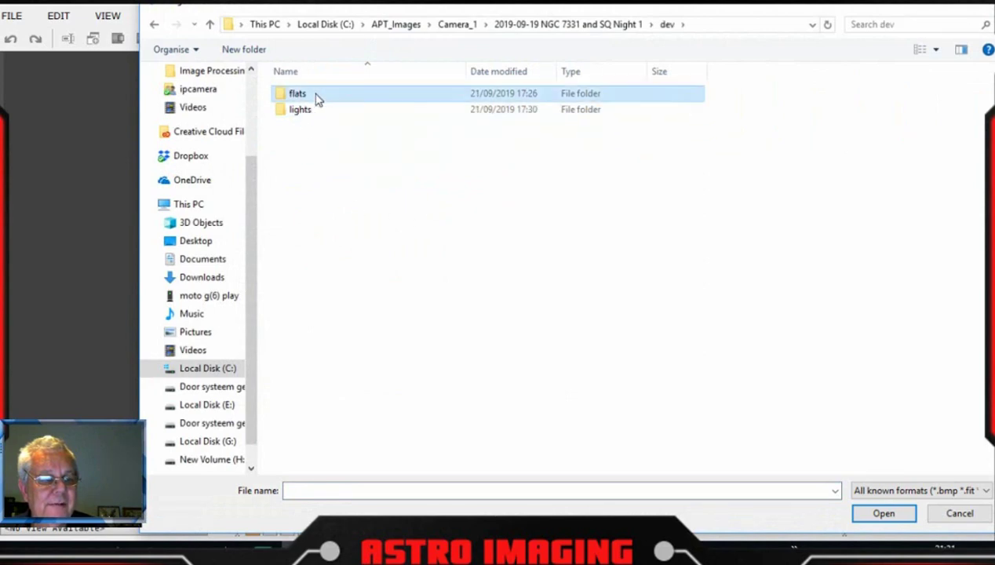
double_click(318, 96)
click(347, 115)
double_click(347, 114)
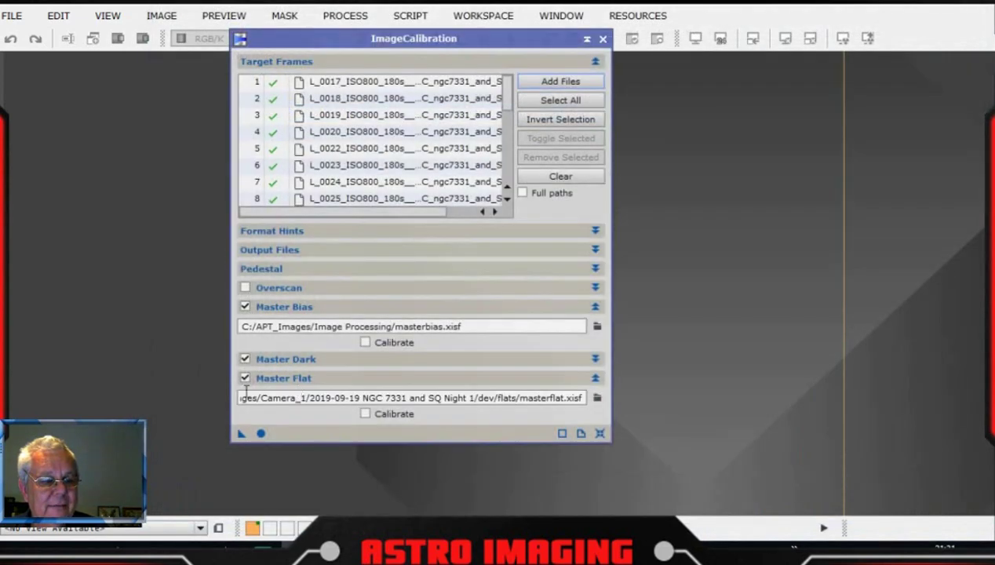
- Turn off Master Dark in ImageCalibration
click(245, 359)
drag(506, 48, 445, 33)
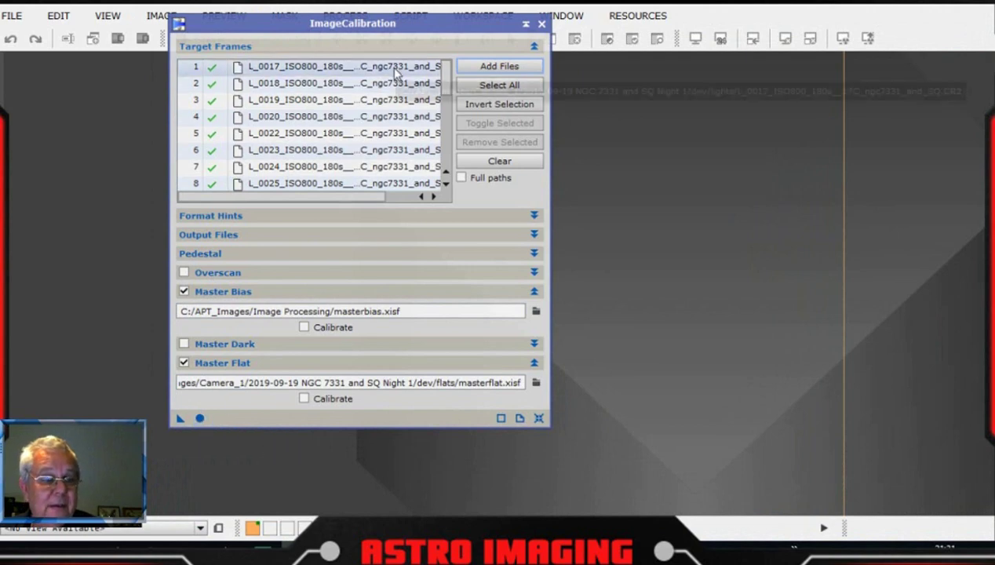
drag(410, 26, 398, 38)
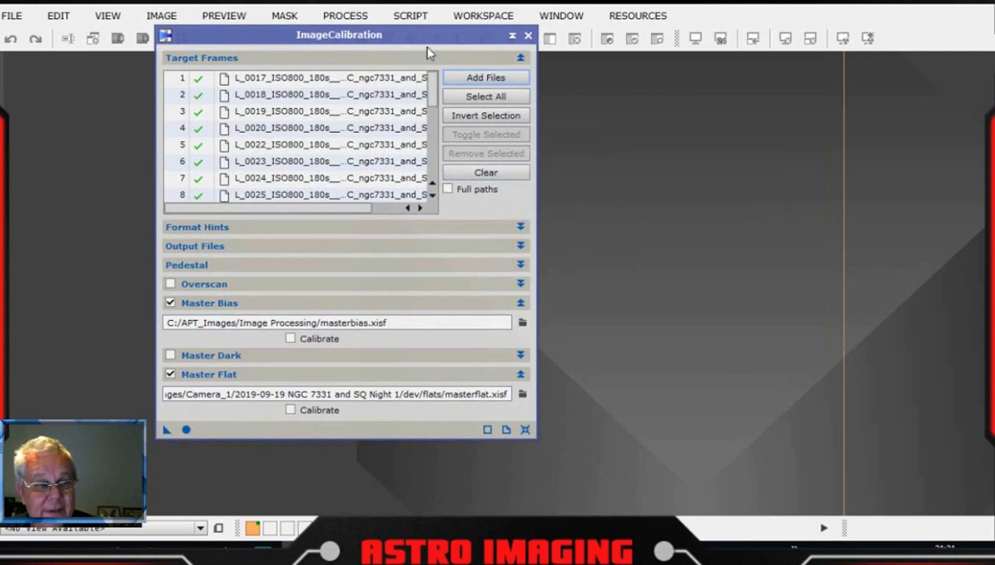
drag(429, 42, 431, 65)
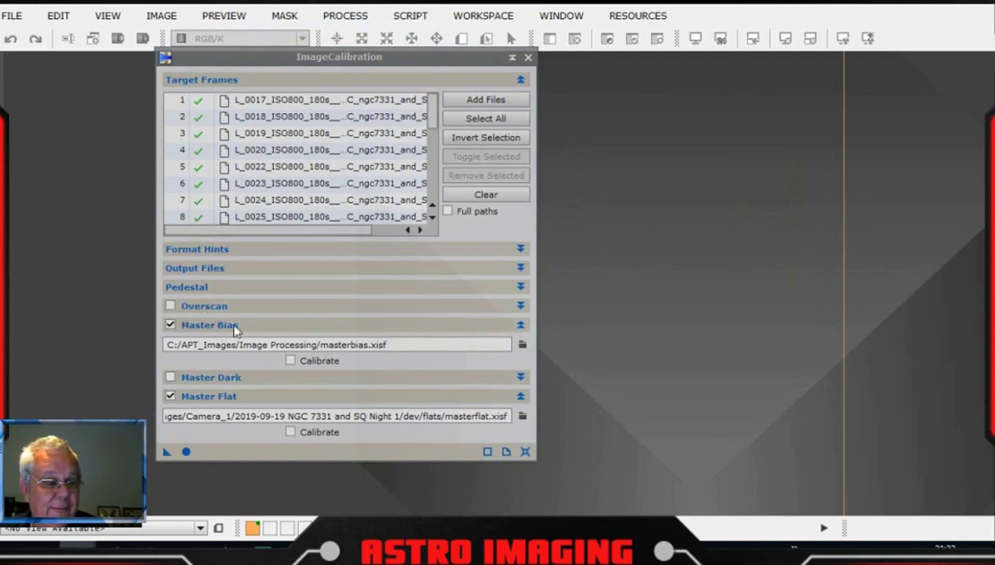
- Set the calibration output directory to the Night 1 dev/lights/cal folder
click(518, 269)
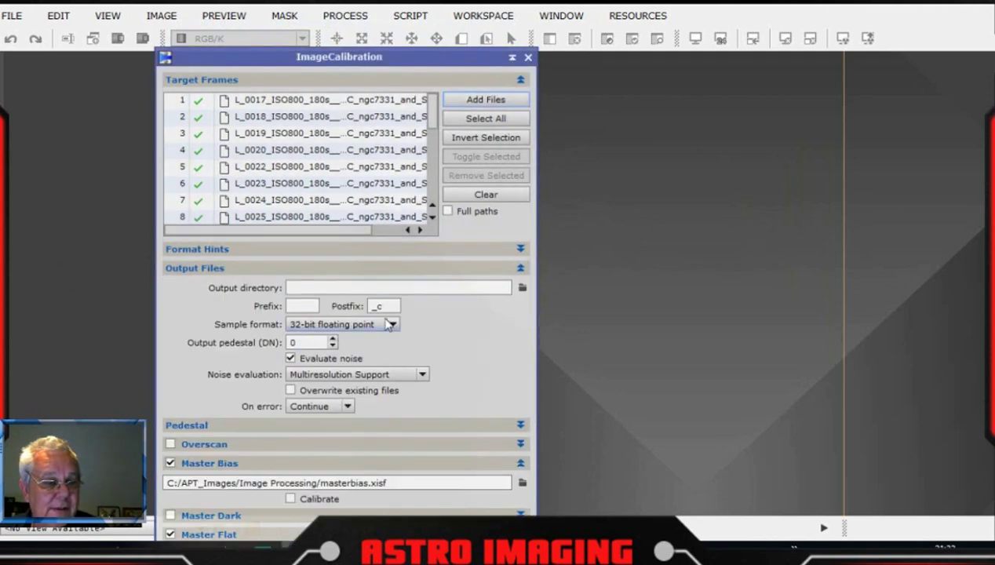
click(522, 288)
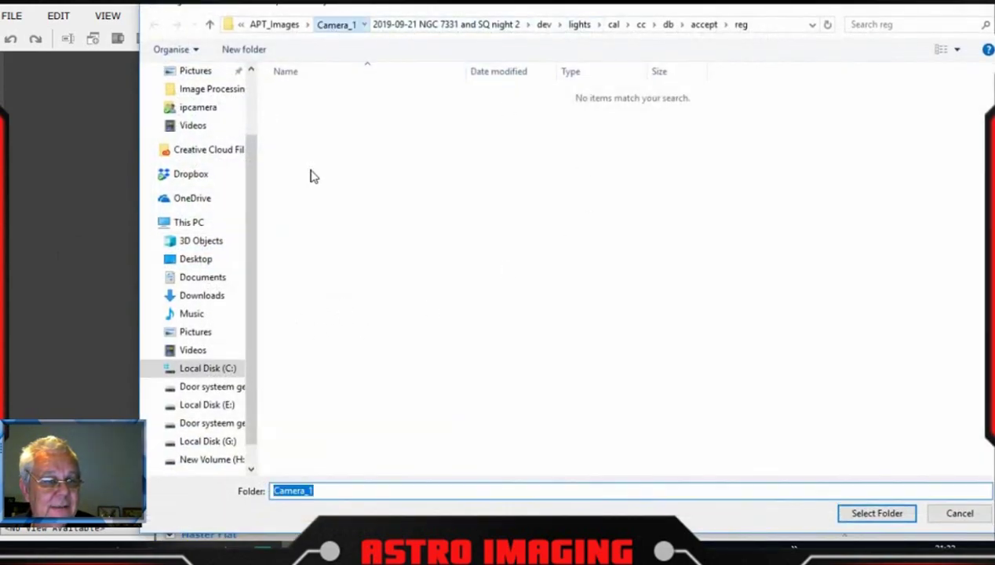
click(335, 25)
double_click(404, 106)
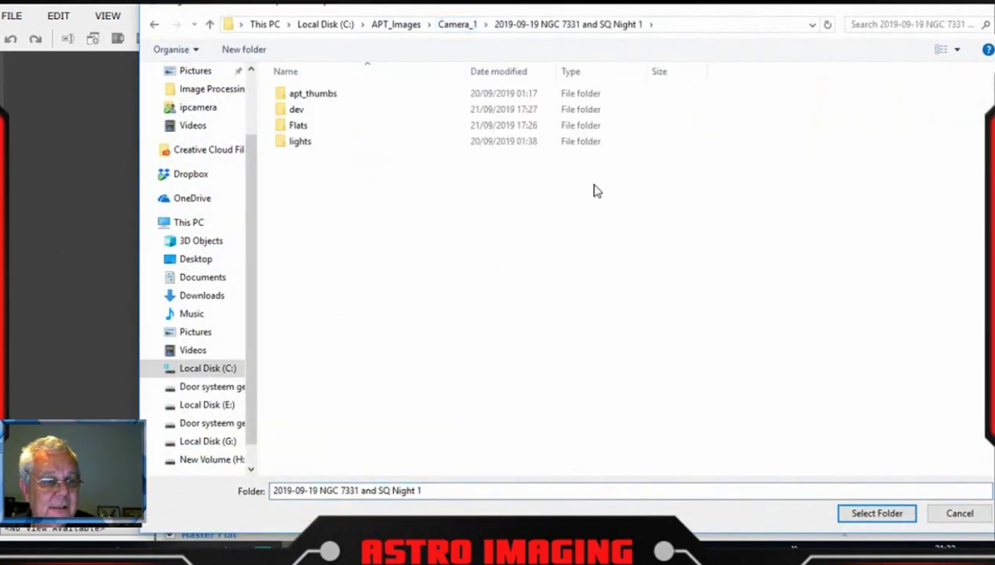
double_click(306, 110)
double_click(327, 112)
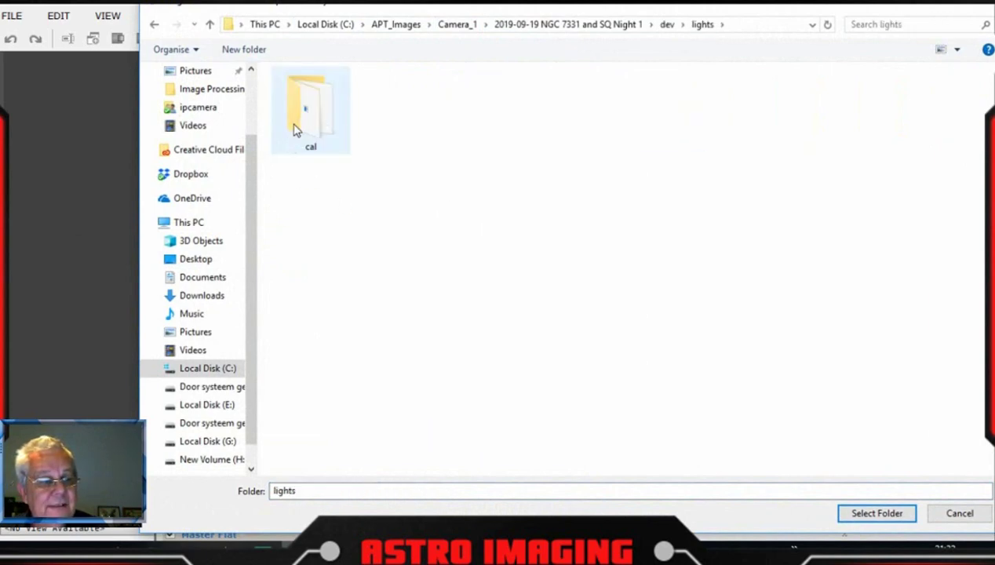
click(295, 127)
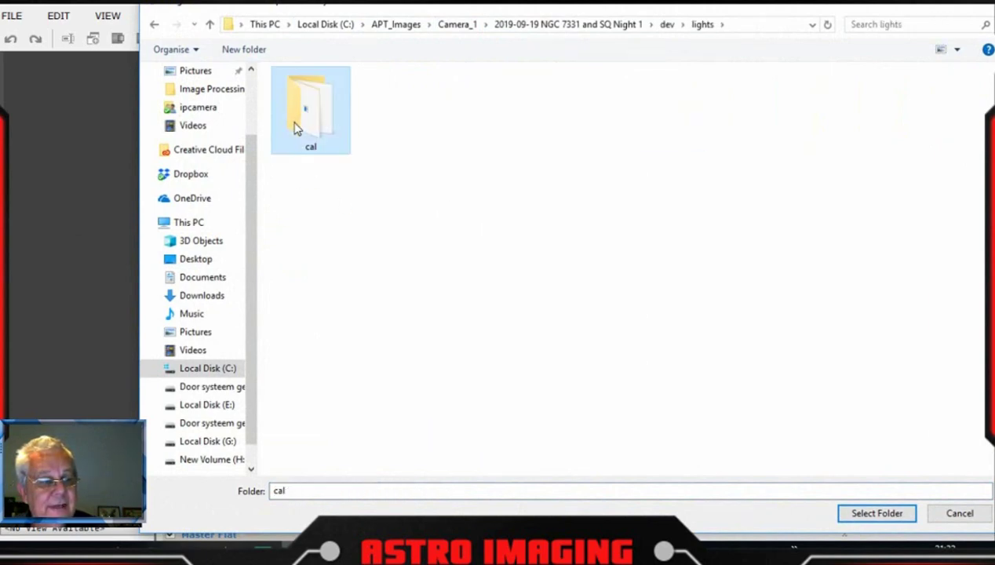
click(866, 513)
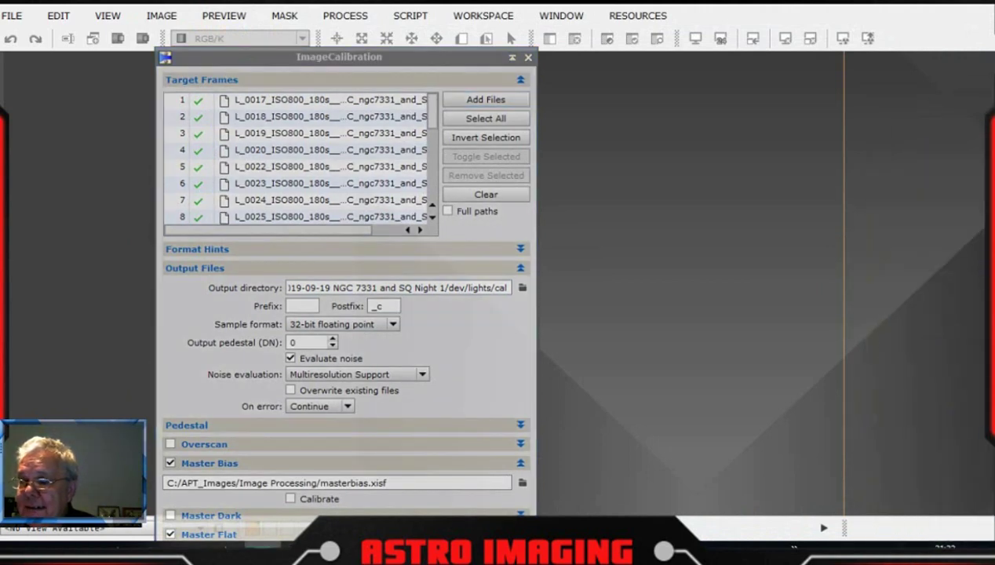
- Collapse Output Files, run the calibration globally on the targets, and bring up File Explorer
drag(369, 57, 372, 0)
click(522, 211)
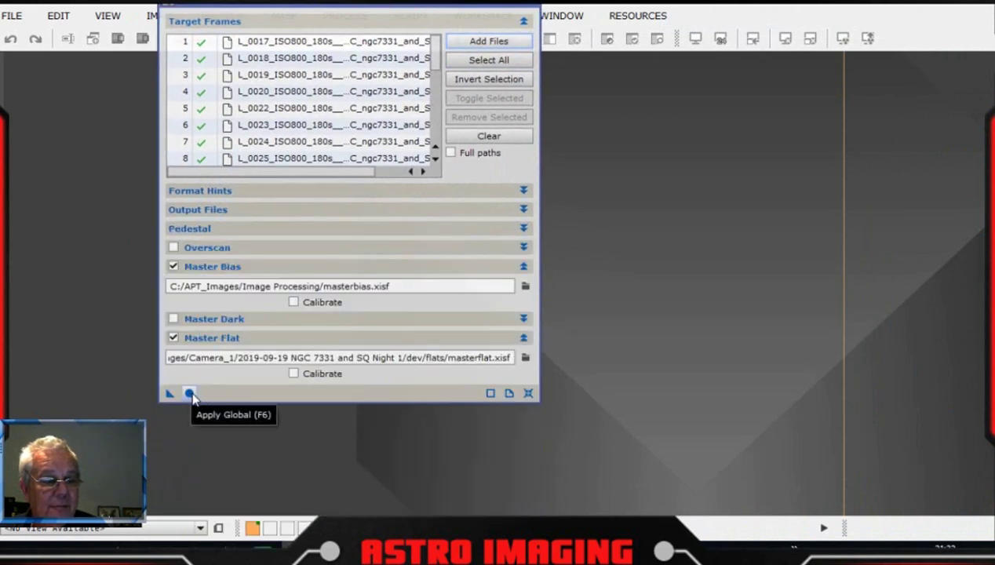
click(189, 394)
key(alt+Tab)
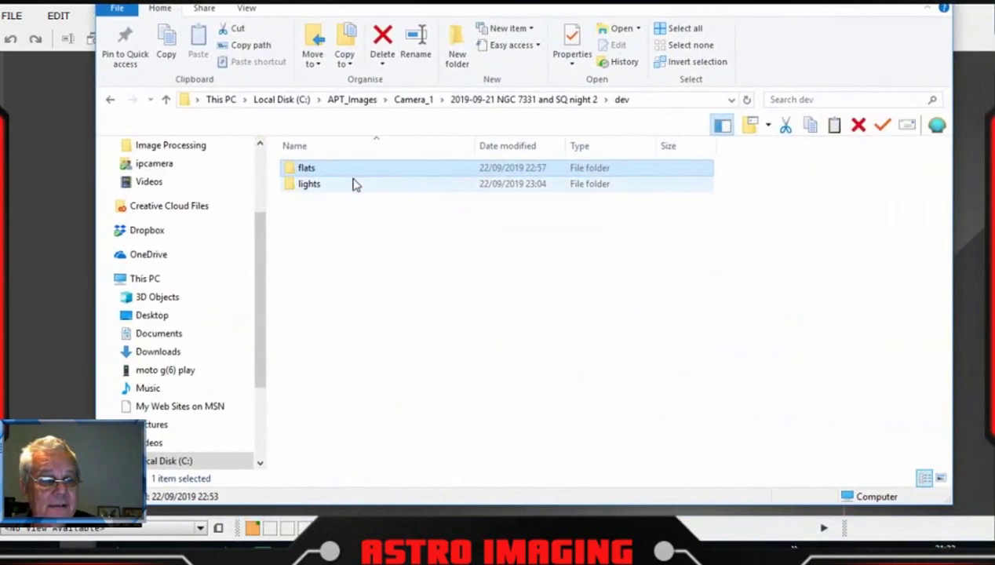
- Browse to Night 1 dev/lights/cal to verify the calibrated frames and cc folder, then return to PixInsight
click(408, 104)
double_click(400, 176)
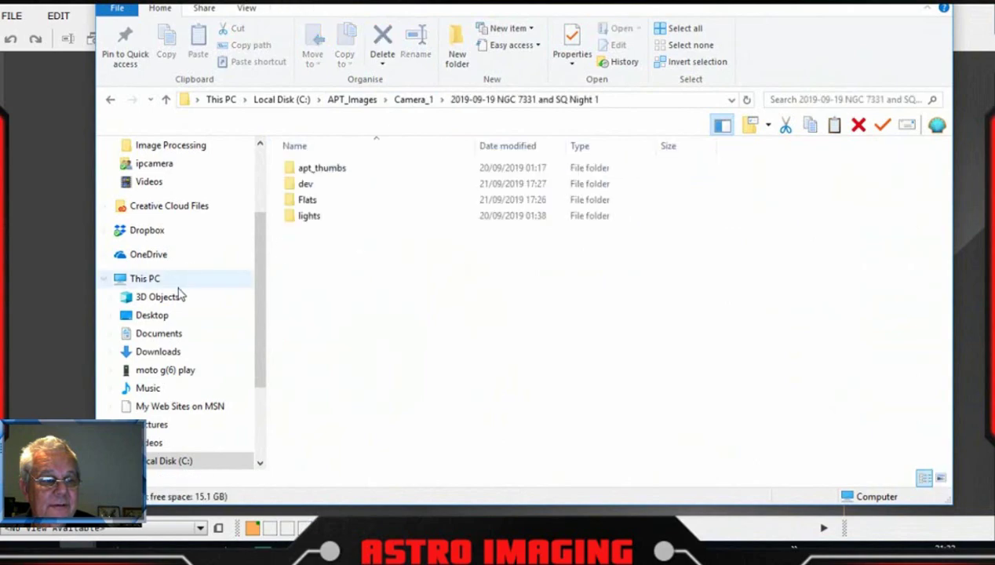
double_click(330, 186)
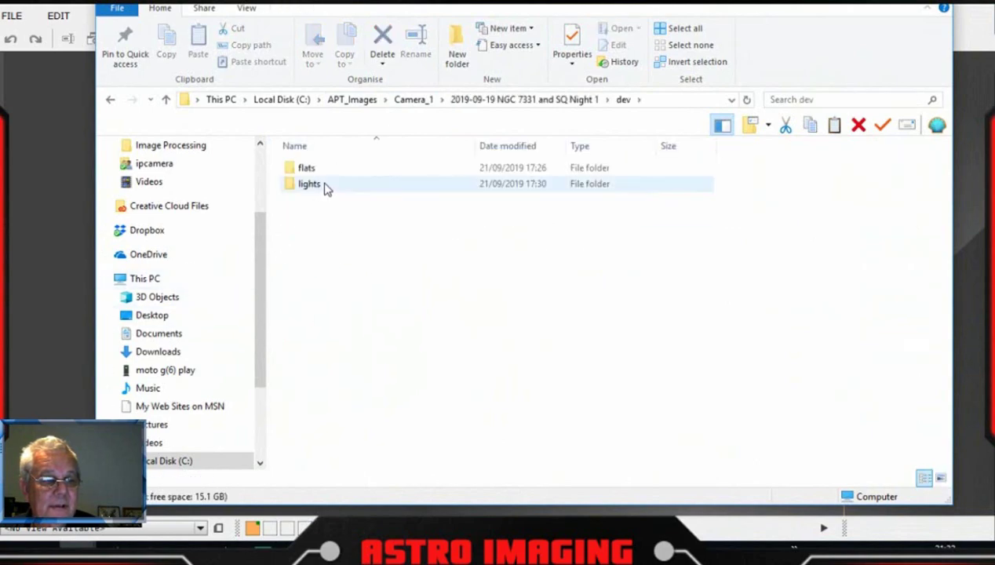
double_click(326, 186)
double_click(333, 200)
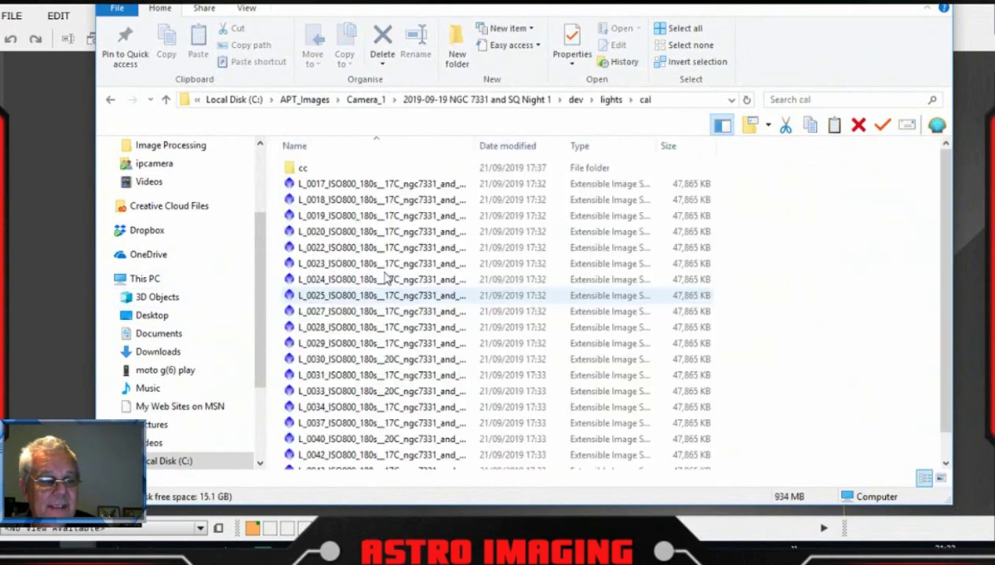
drag(938, 262, 944, 379)
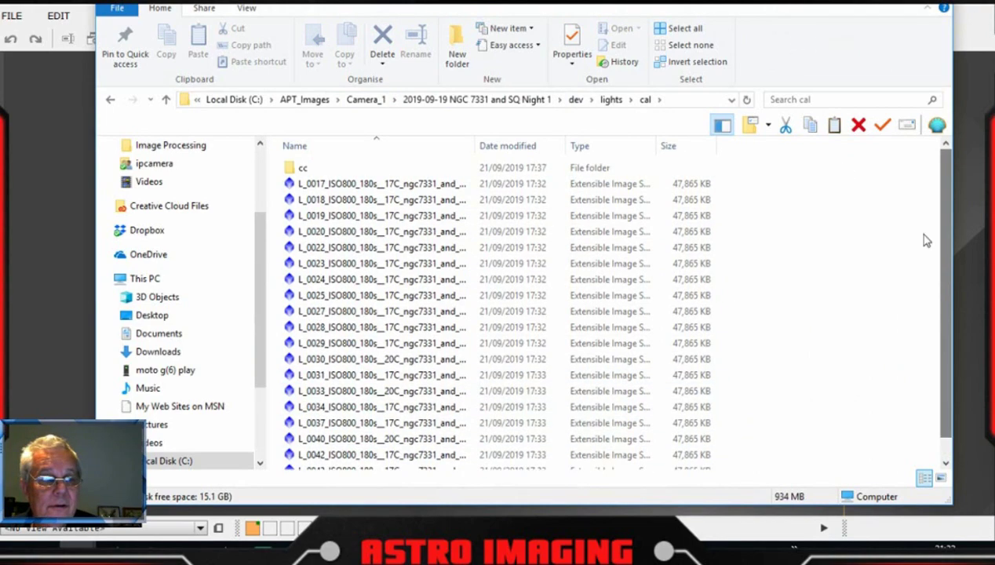
key(alt+Tab)
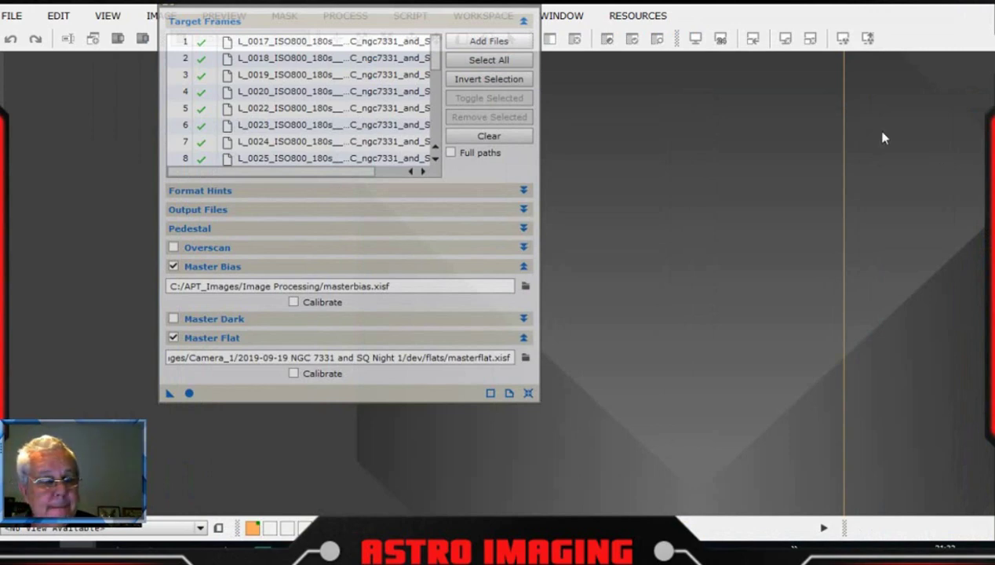
- Close ImageCalibration and open CosmeticCorrection from All Processes, centred in the workspace
drag(410, 9, 402, 68)
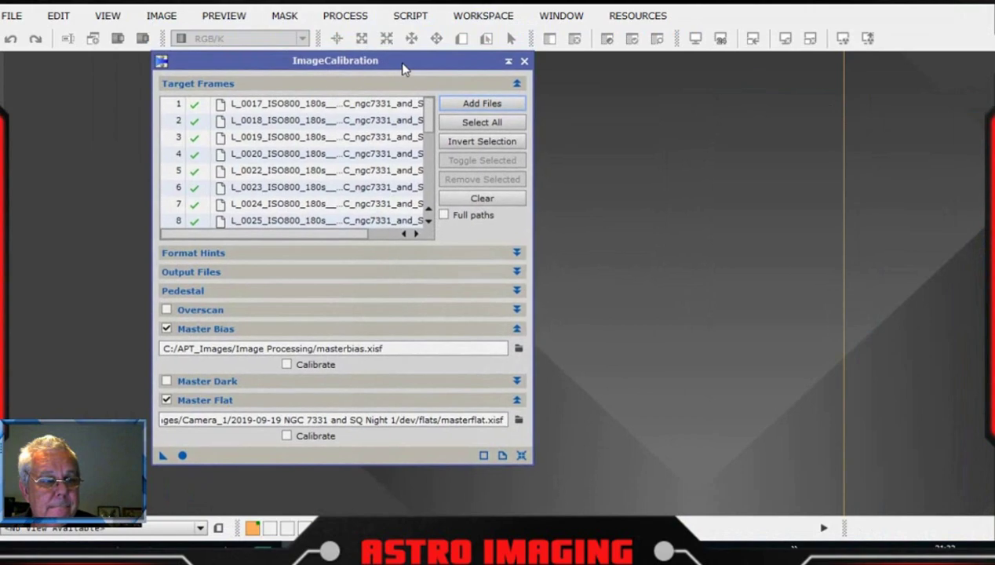
click(525, 61)
click(343, 15)
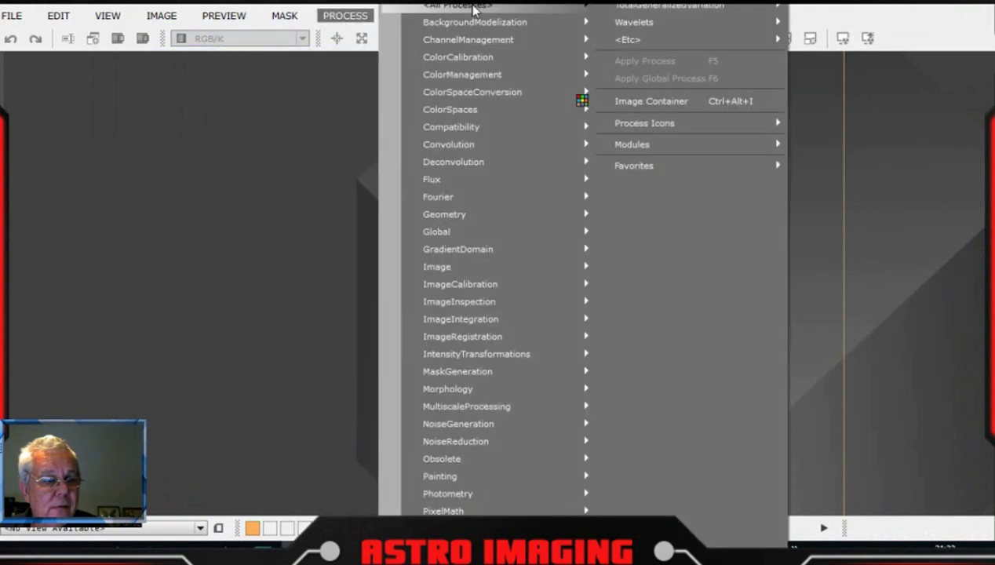
mouse_move(473, 9)
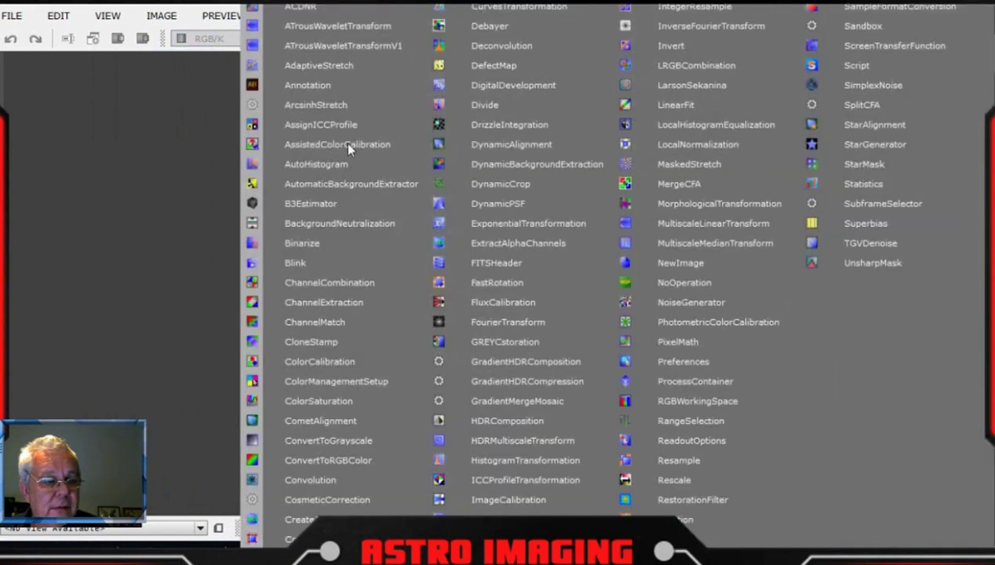
click(341, 497)
drag(283, 69, 568, 75)
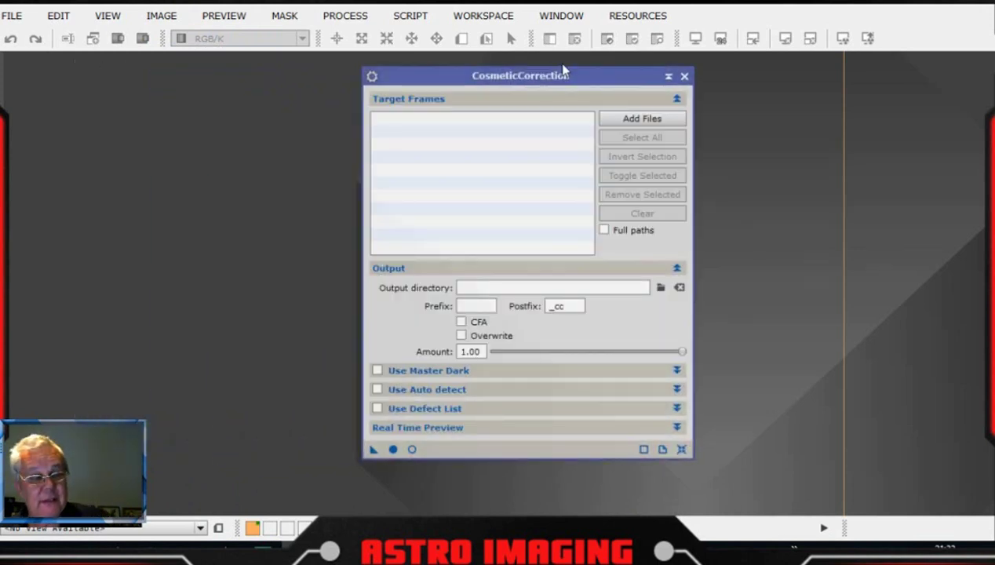
- Open the calibrated L_0020 frame from the Night 1 dev/lights/cal folder
double_click(458, 216)
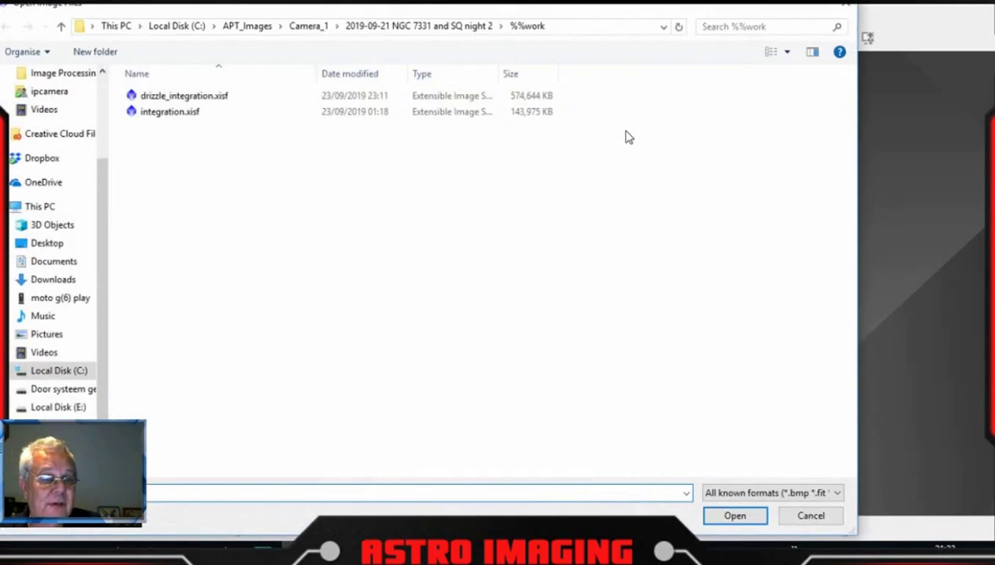
click(300, 26)
double_click(256, 153)
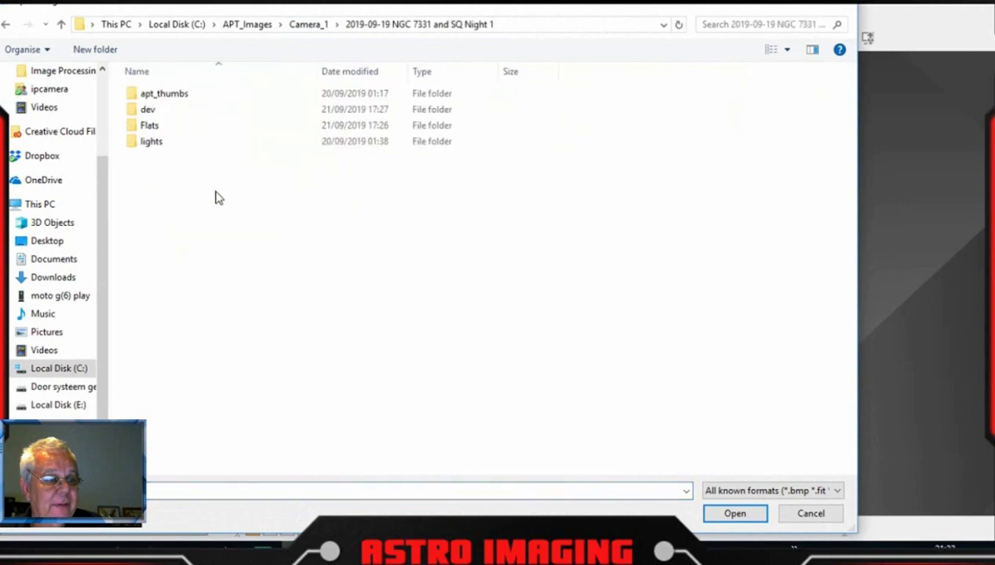
double_click(170, 114)
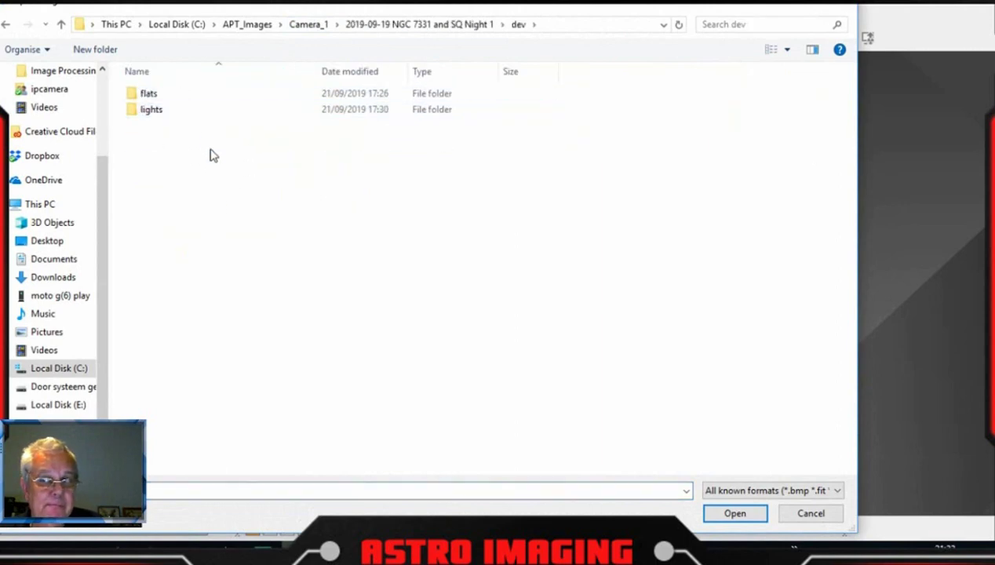
click(192, 113)
double_click(193, 113)
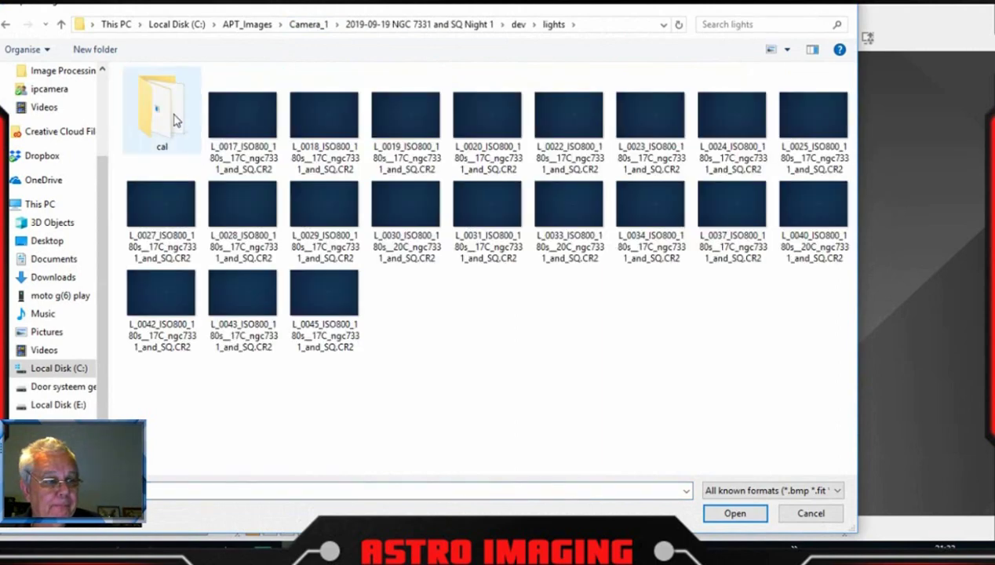
double_click(146, 156)
click(201, 157)
double_click(201, 157)
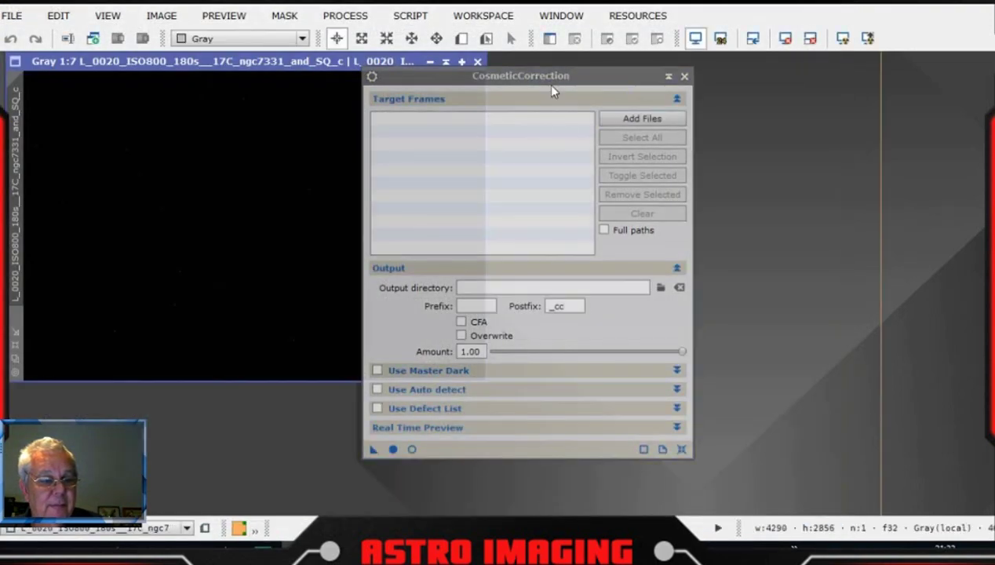
- Auto-stretch L_0020 with STF and zoom in to inspect its pixels
drag(551, 92, 927, 133)
drag(345, 61, 540, 139)
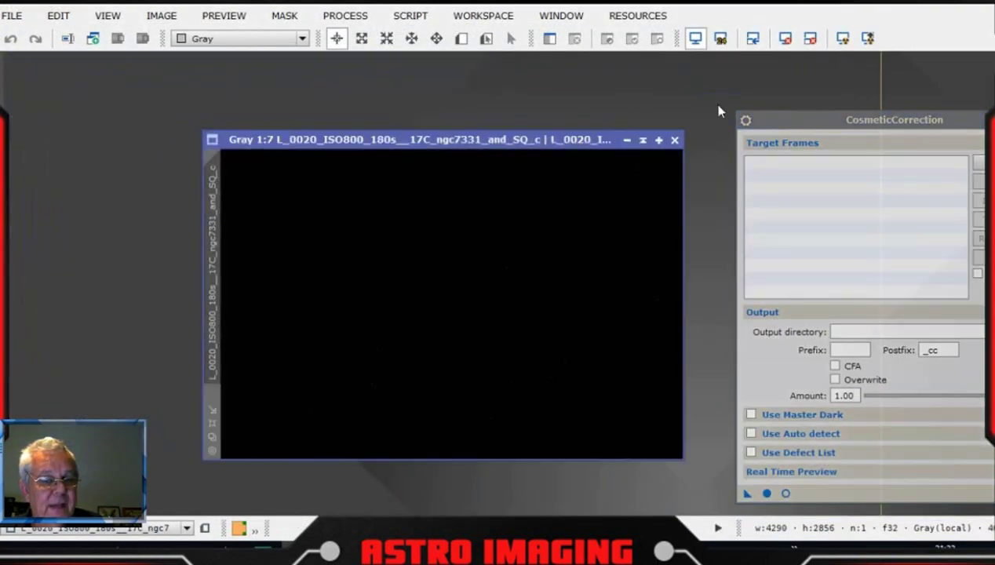
click(842, 39)
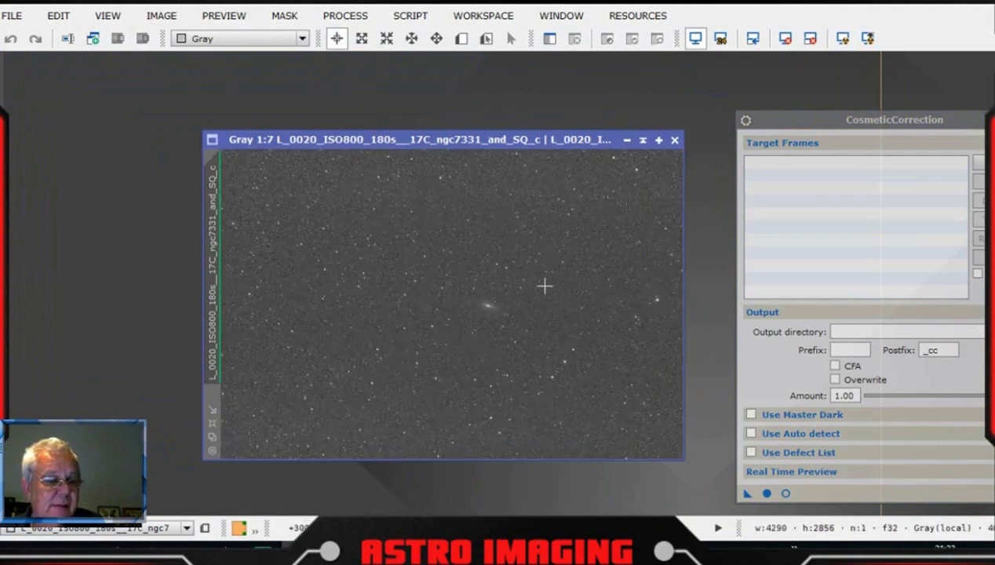
scroll(520, 283, up, 2)
scroll(513, 283, up, 5)
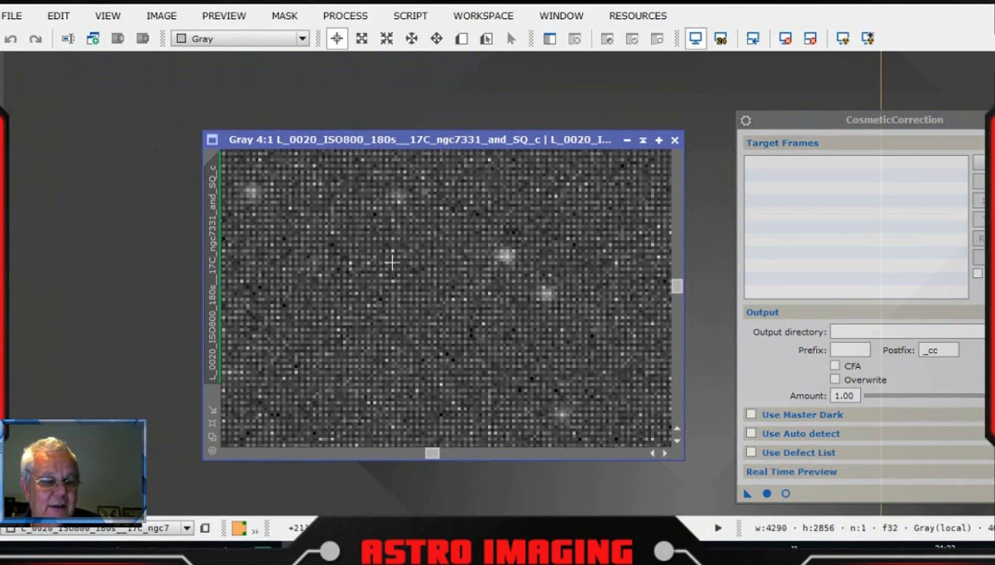
scroll(449, 259, up, 1)
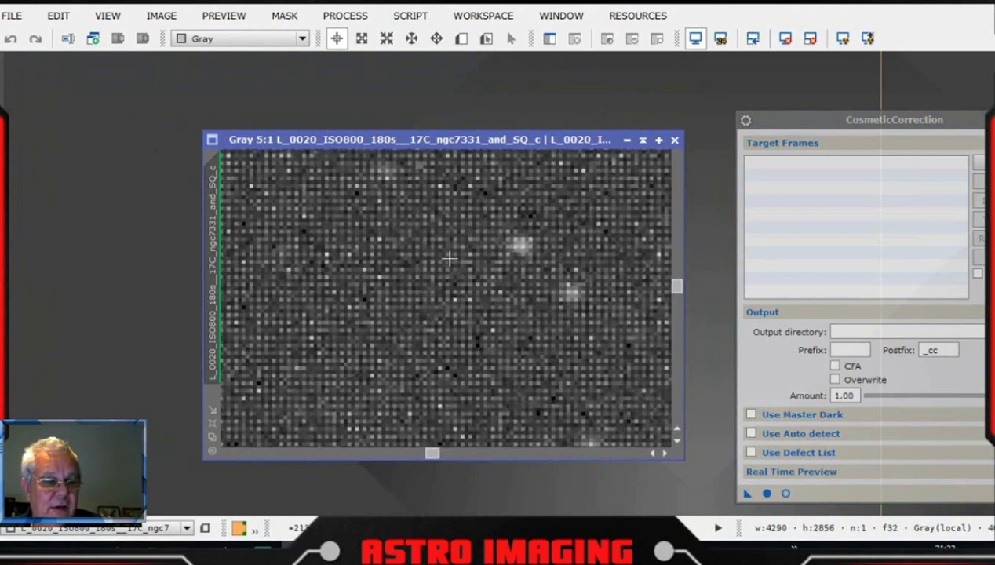
- Close L_0020 and recentre the CosmeticCorrection window to add target frames
click(674, 141)
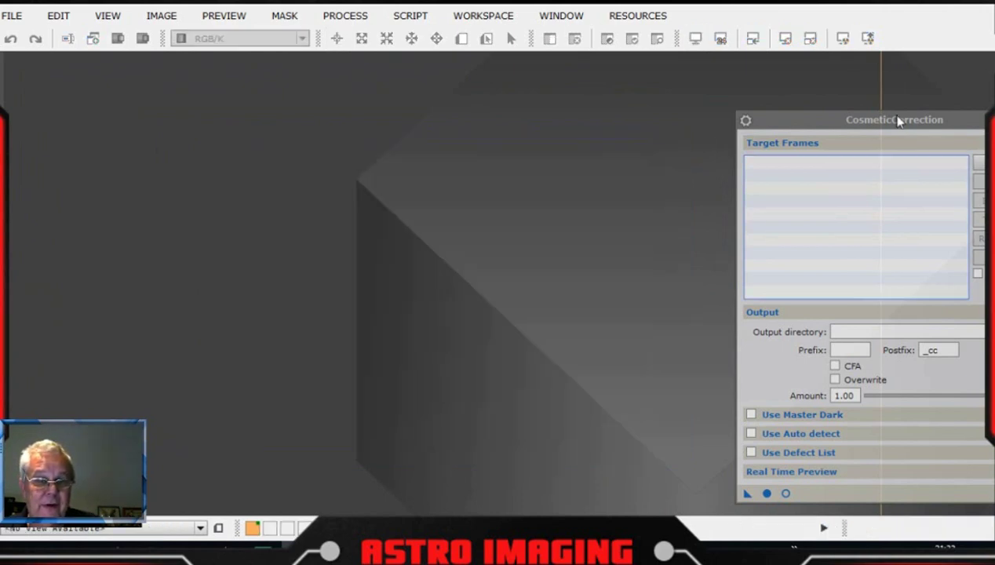
drag(897, 120, 411, 83)
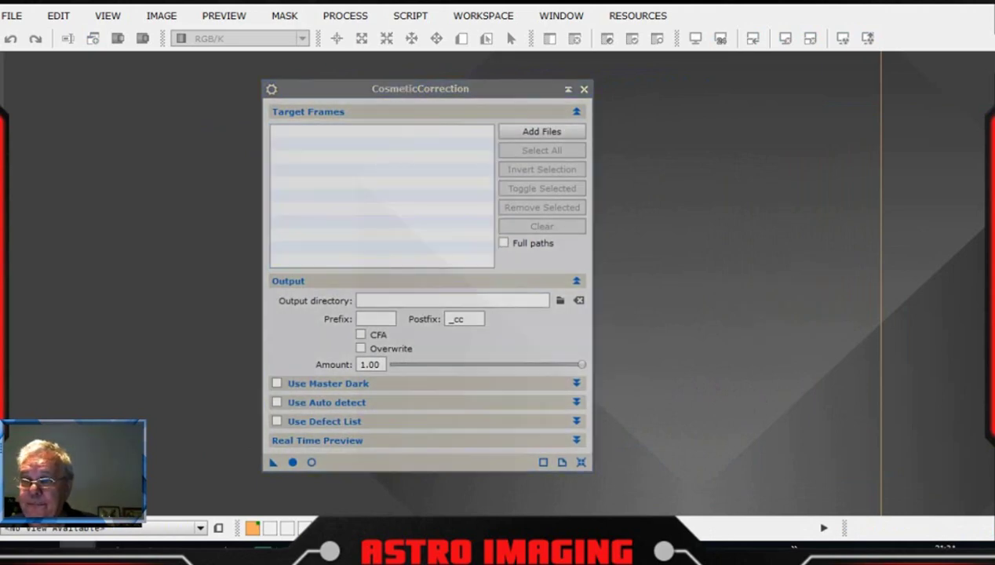
click(533, 131)
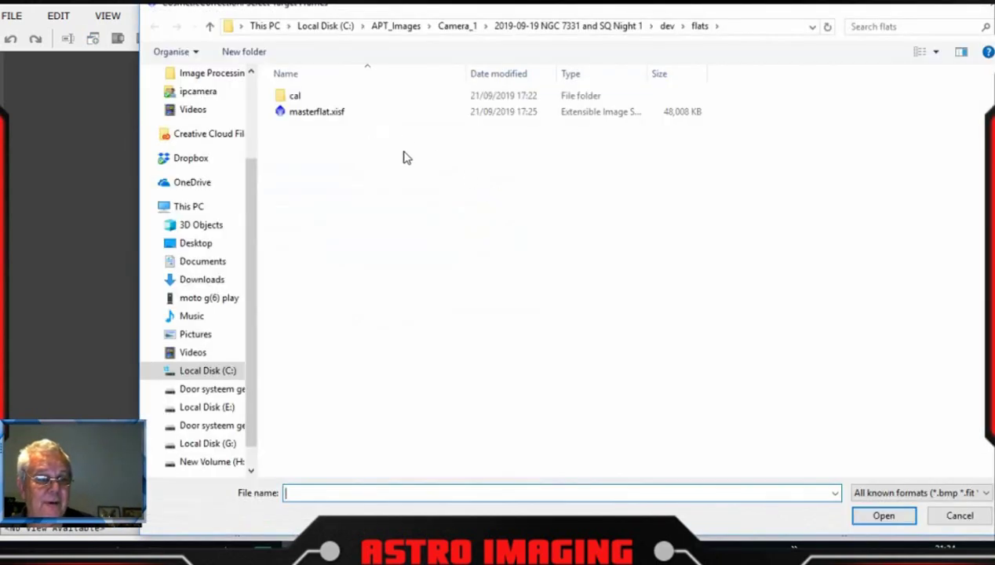
- Add every calibrated _c.xisf light frame from Night 1 dev/lights/cal as CosmeticCorrection targets
click(608, 25)
double_click(319, 146)
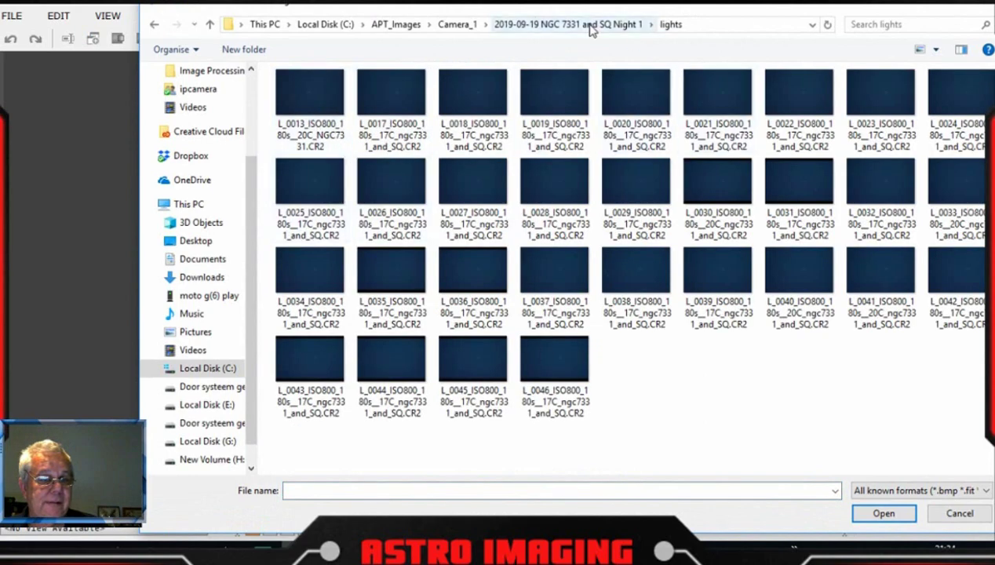
click(459, 25)
double_click(404, 161)
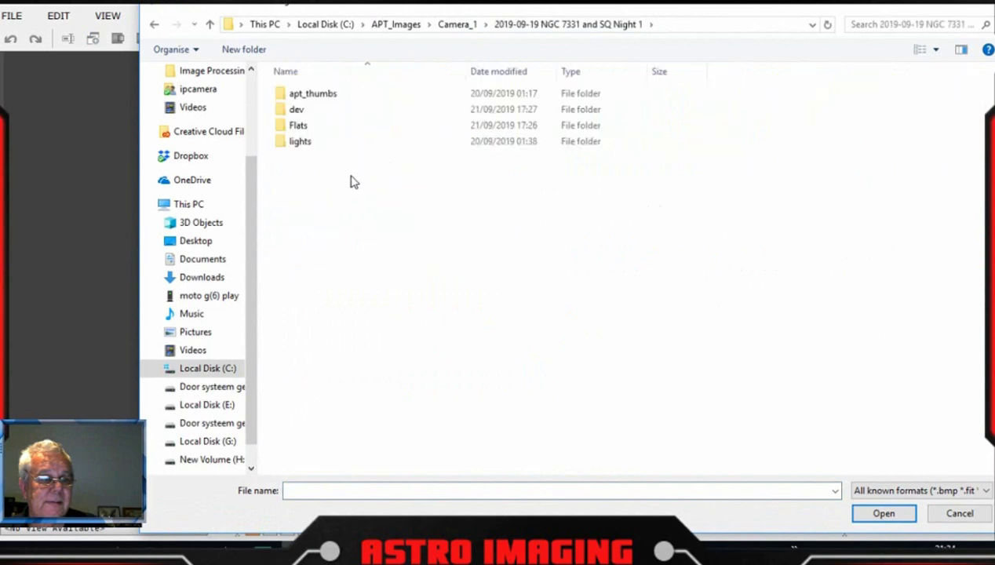
double_click(321, 111)
double_click(332, 111)
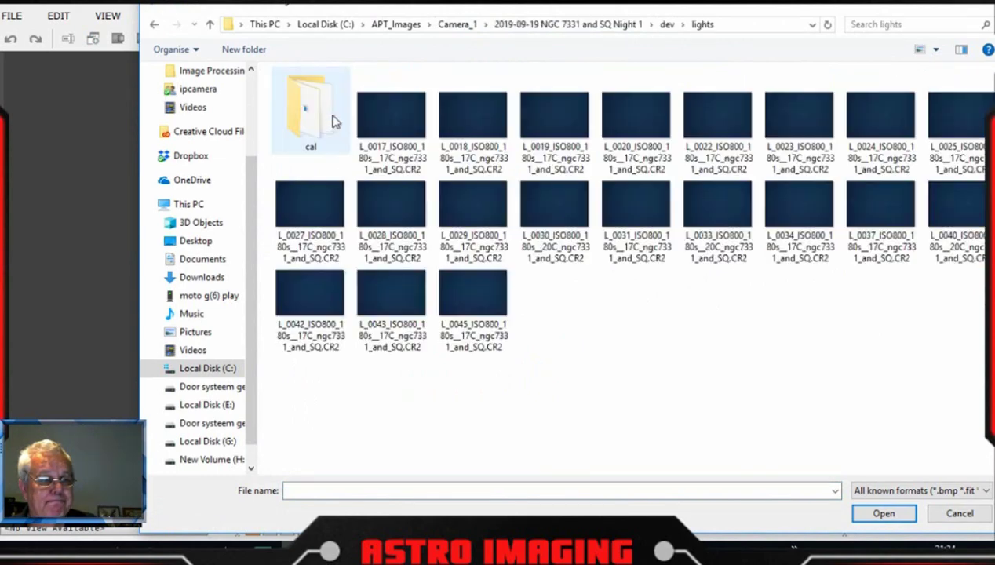
double_click(331, 122)
click(353, 205)
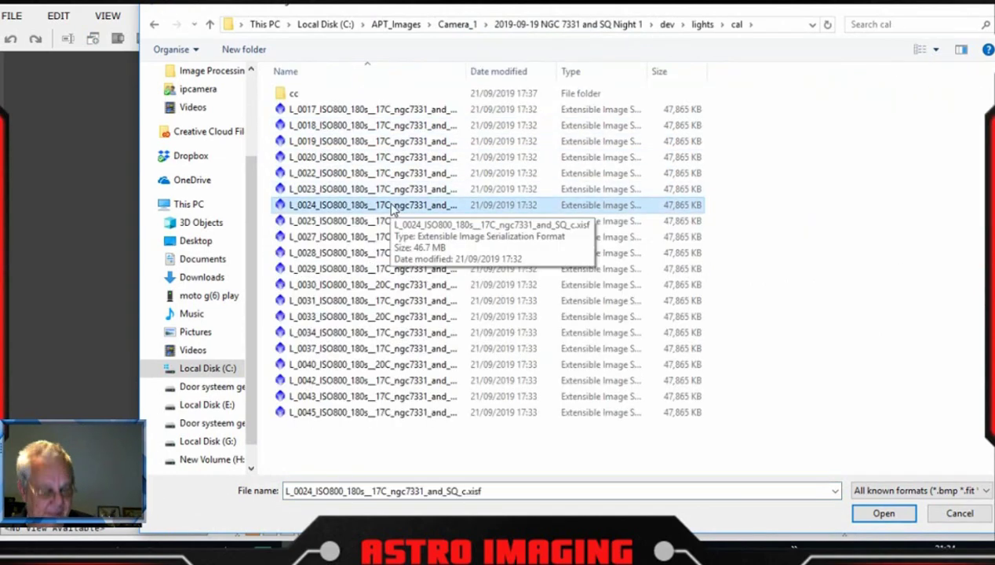
key(ctrl+a)
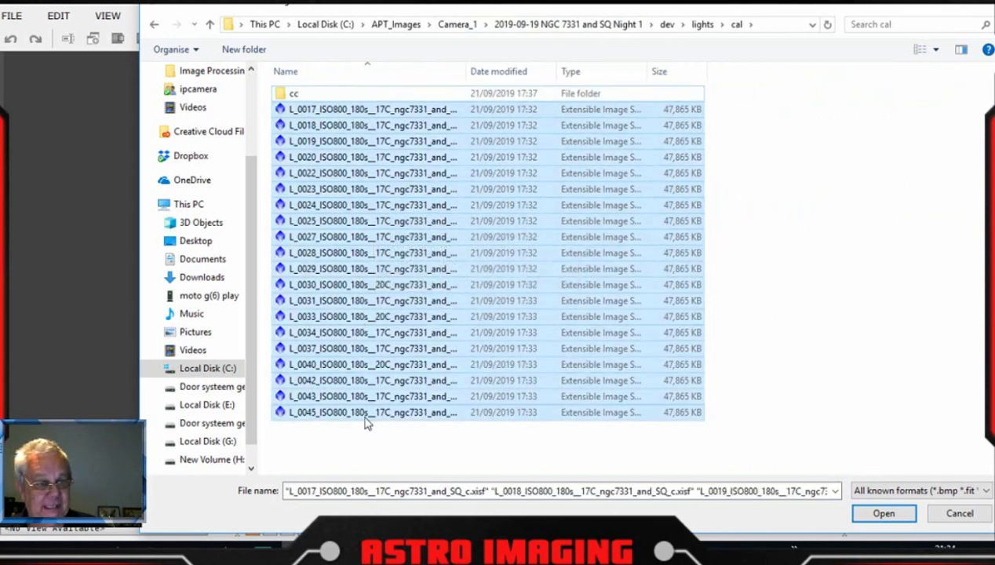
drag(468, 71, 549, 69)
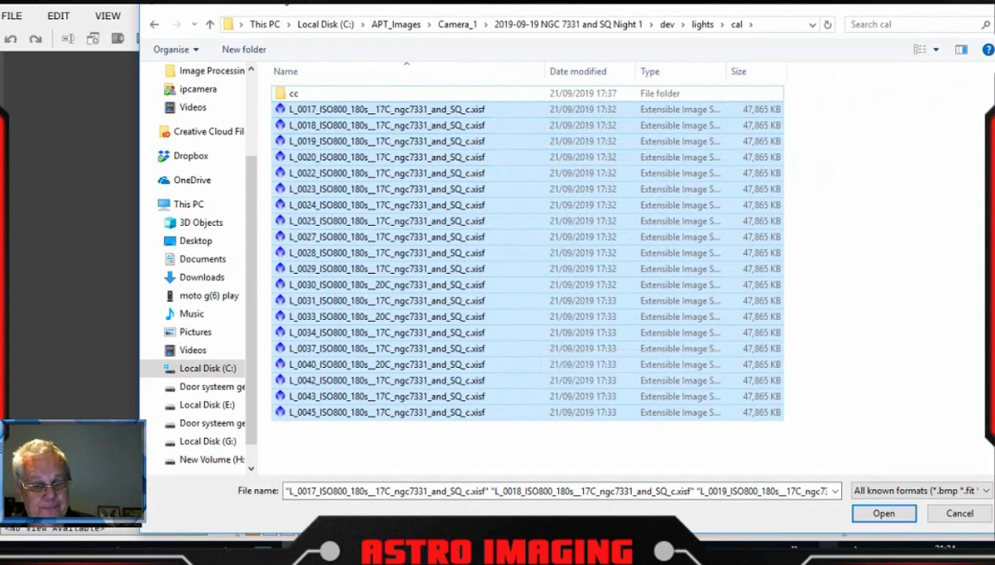
click(884, 513)
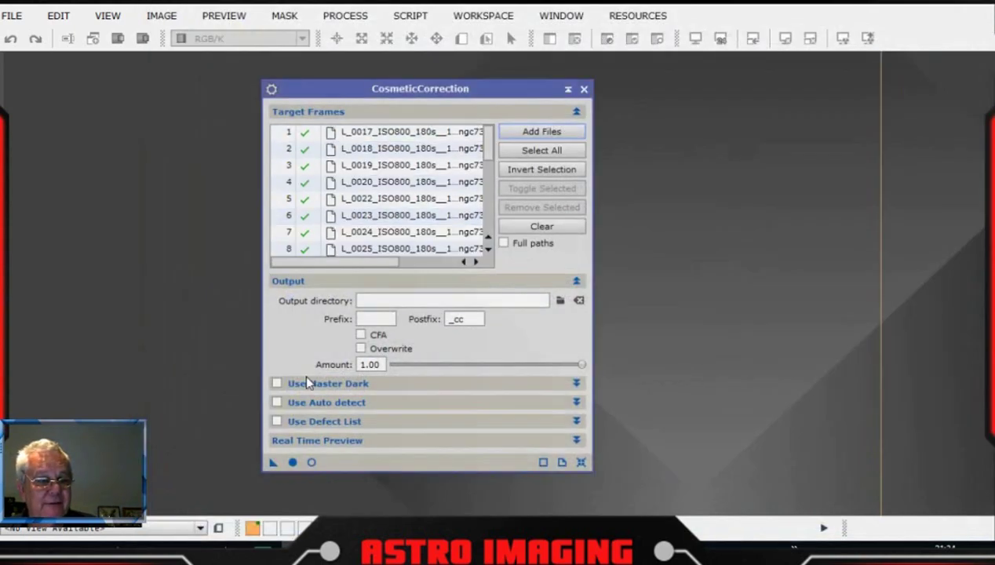
- Set the CosmeticCorrection output directory to the cal/cc folder and enable CFA
click(560, 301)
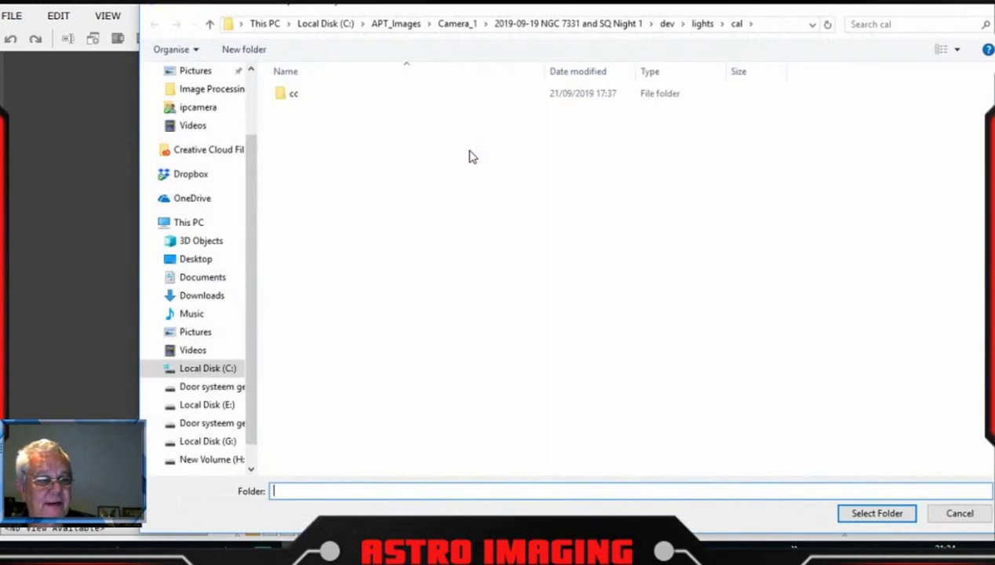
click(294, 96)
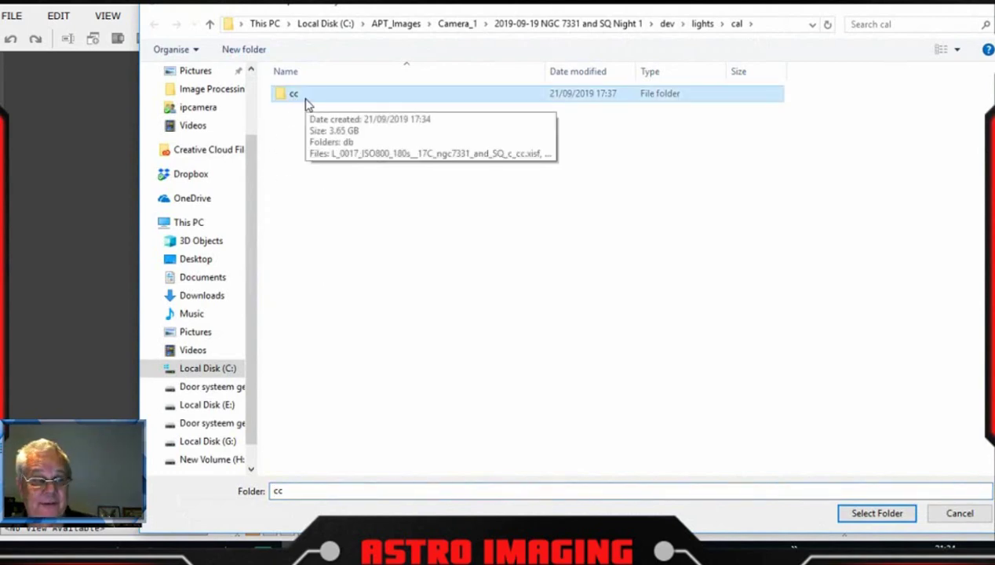
click(873, 514)
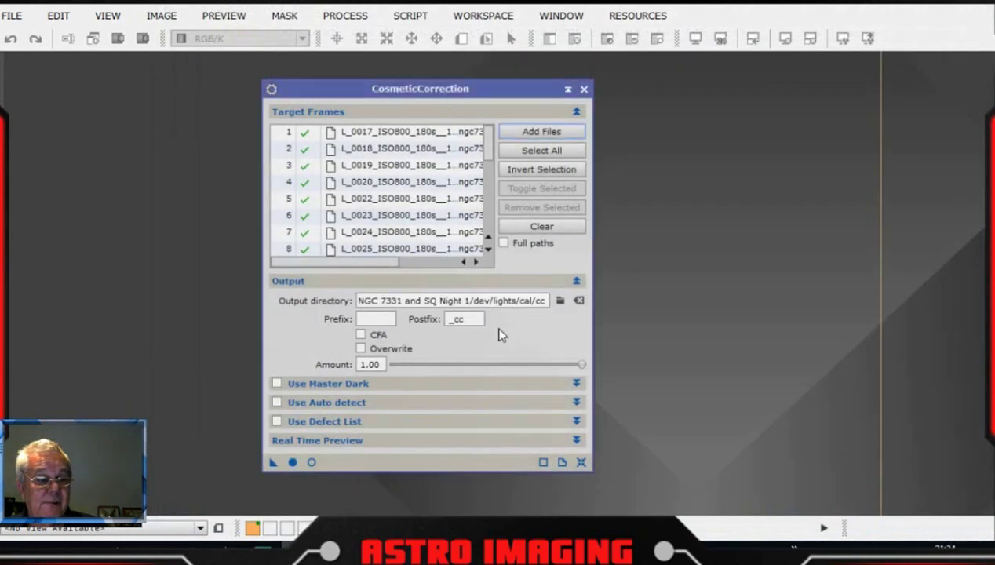
click(360, 335)
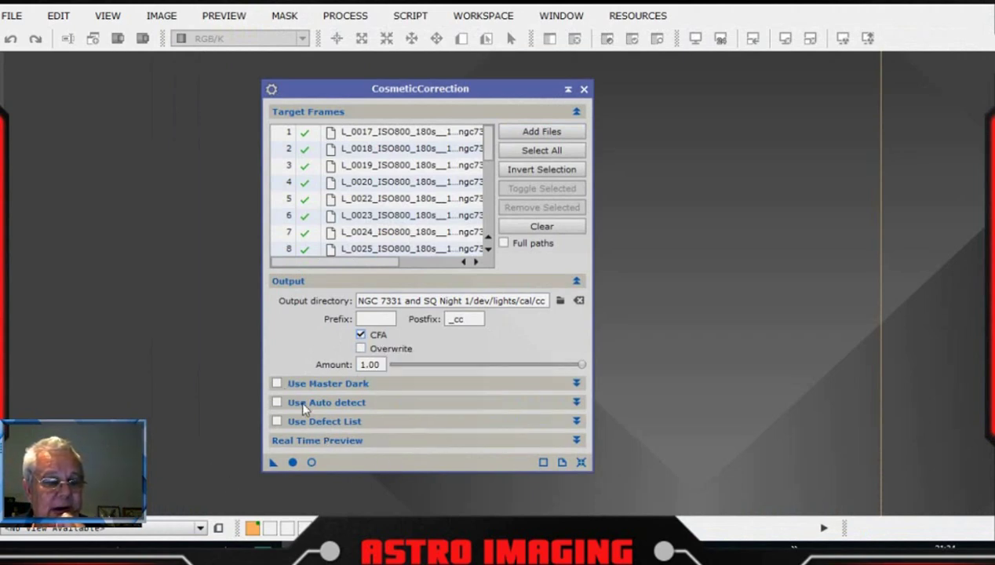
click(576, 112)
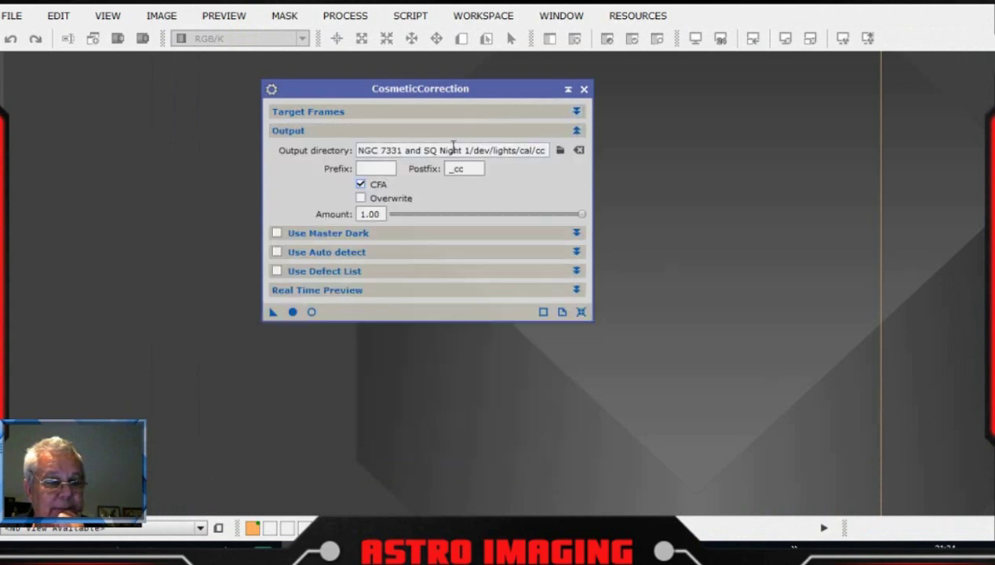
click(277, 253)
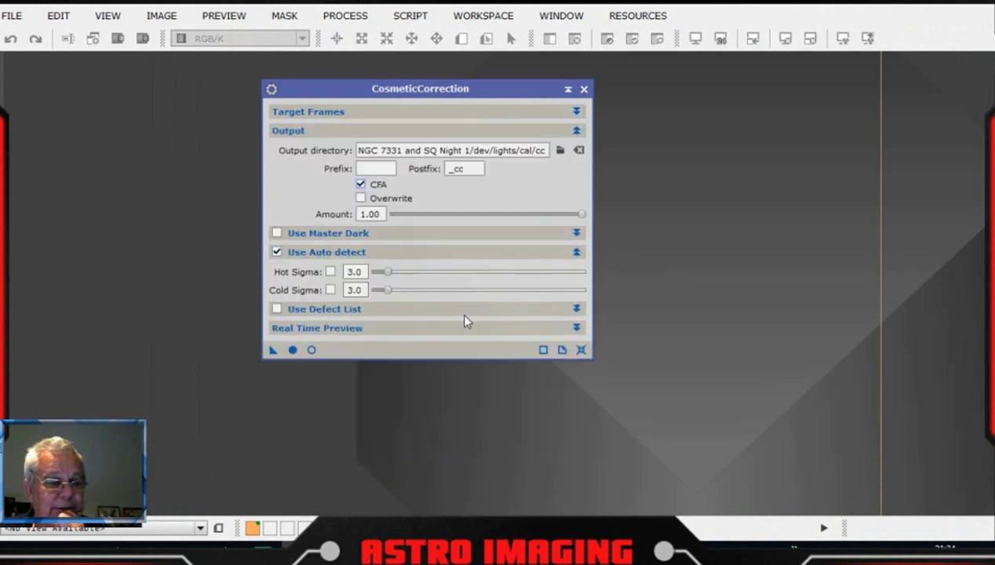
click(330, 291)
drag(361, 272, 343, 284)
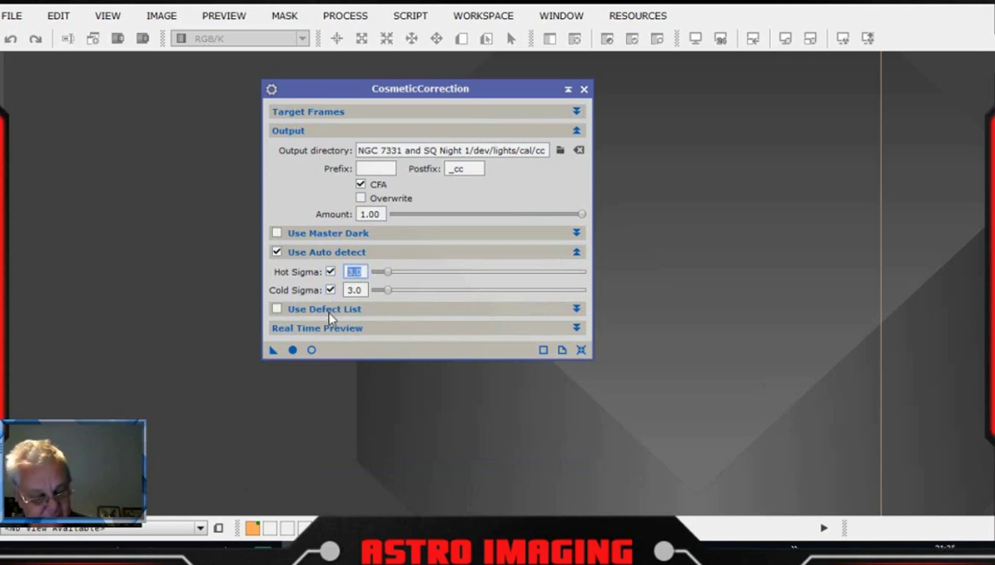
text(1.5)
key(Tab)
text(1)
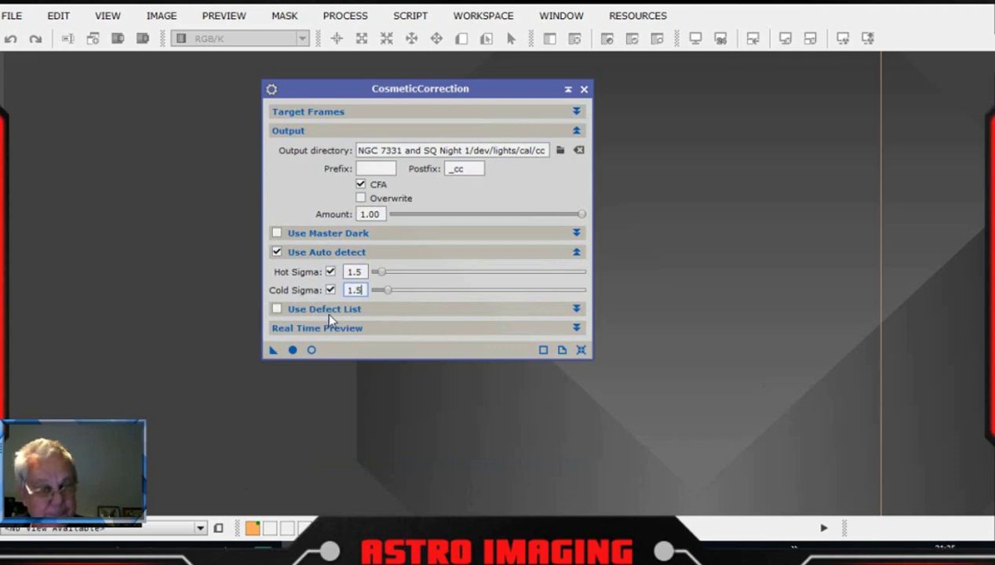
click(451, 309)
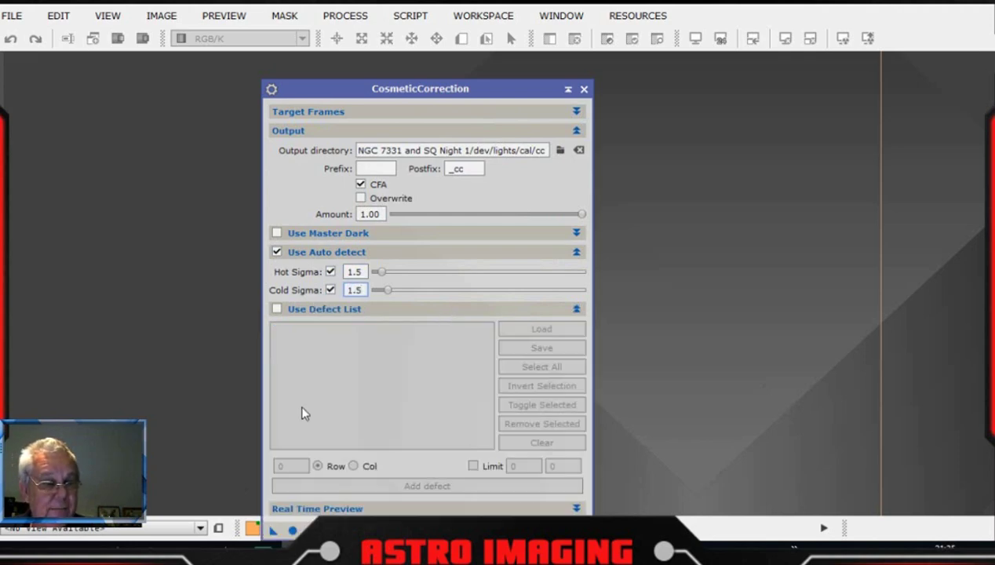
click(577, 309)
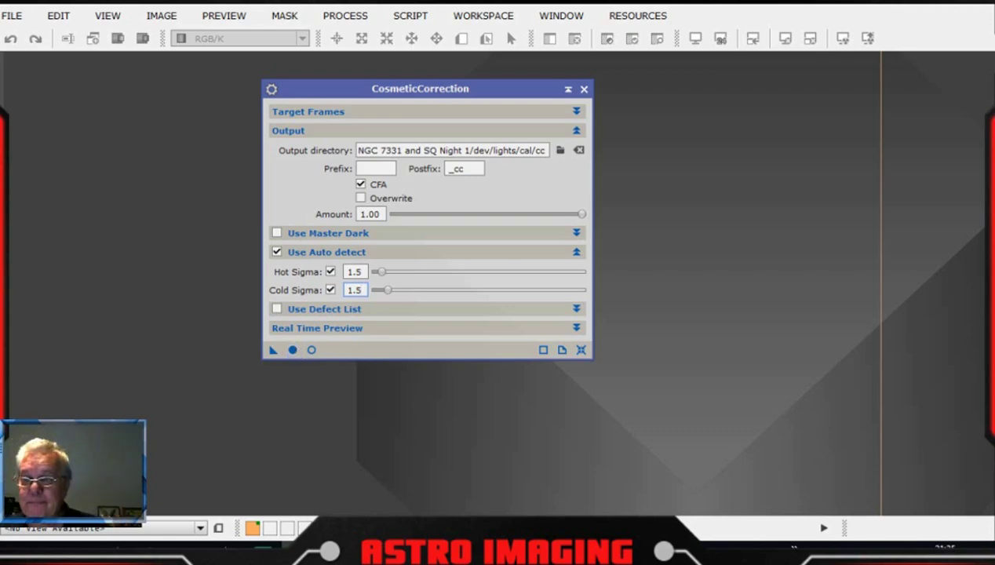
- Open corrected frame L_0022 from the cal/cc folder and close the CosmeticCorrection window
key(alt+Tab)
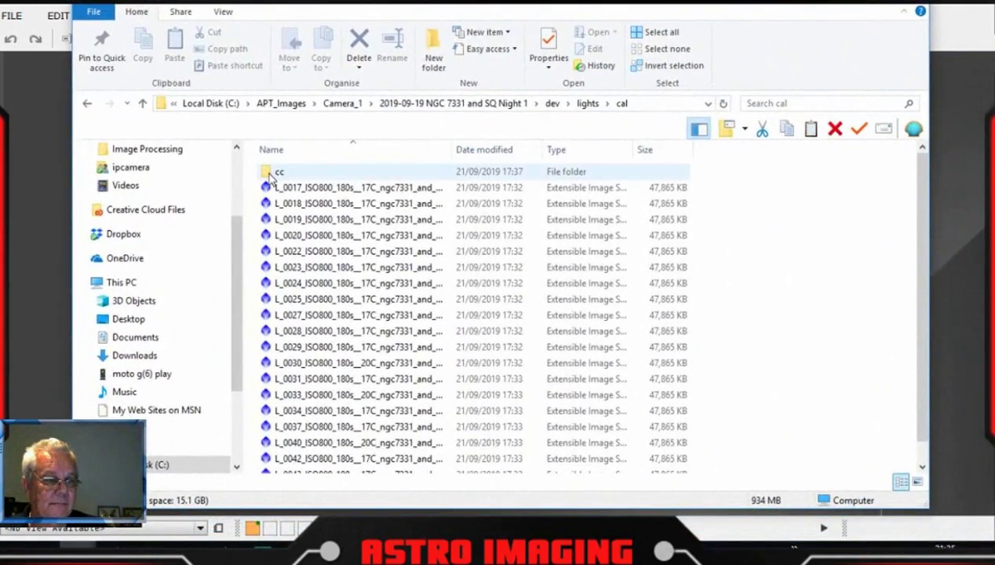
double_click(270, 175)
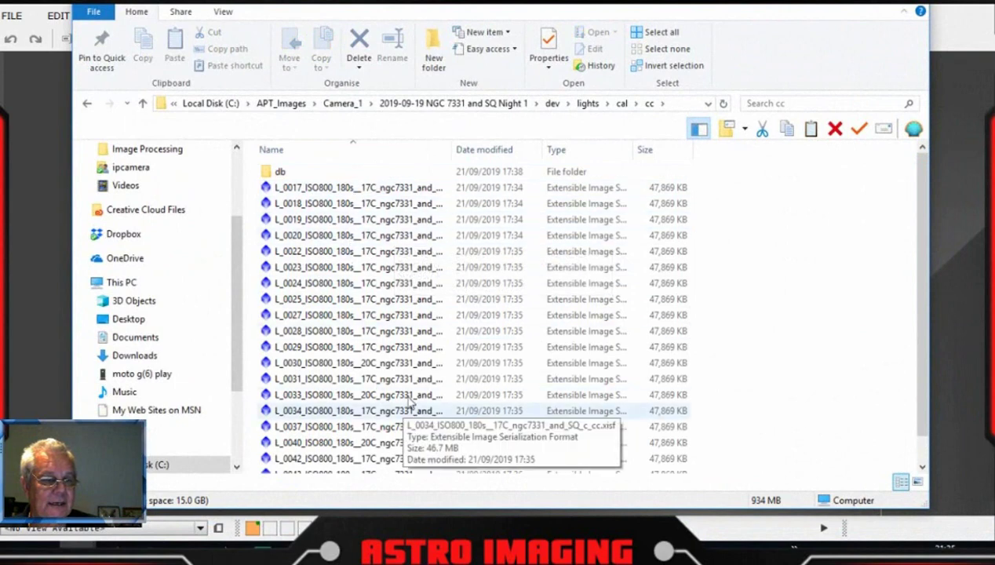
double_click(380, 256)
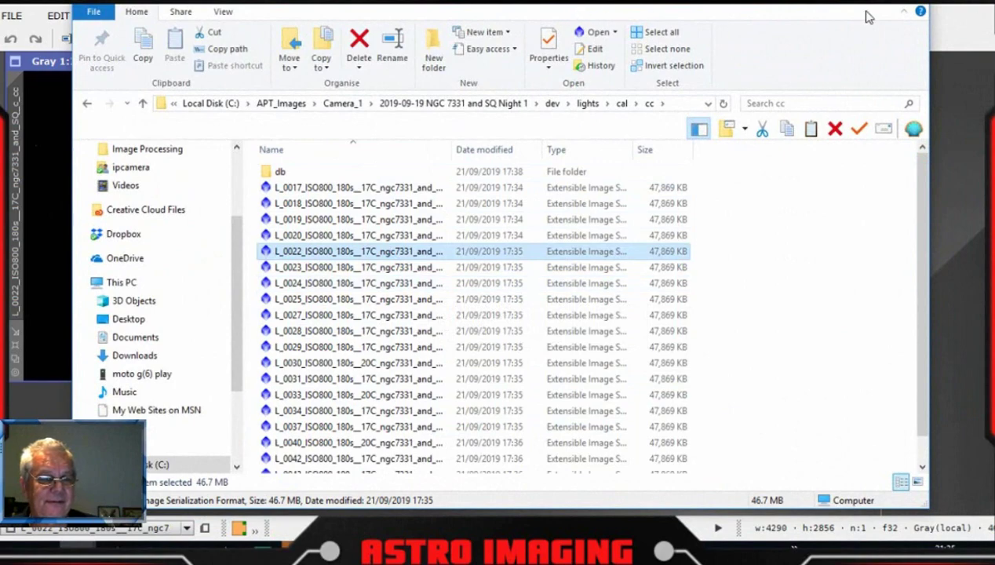
click(795, 9)
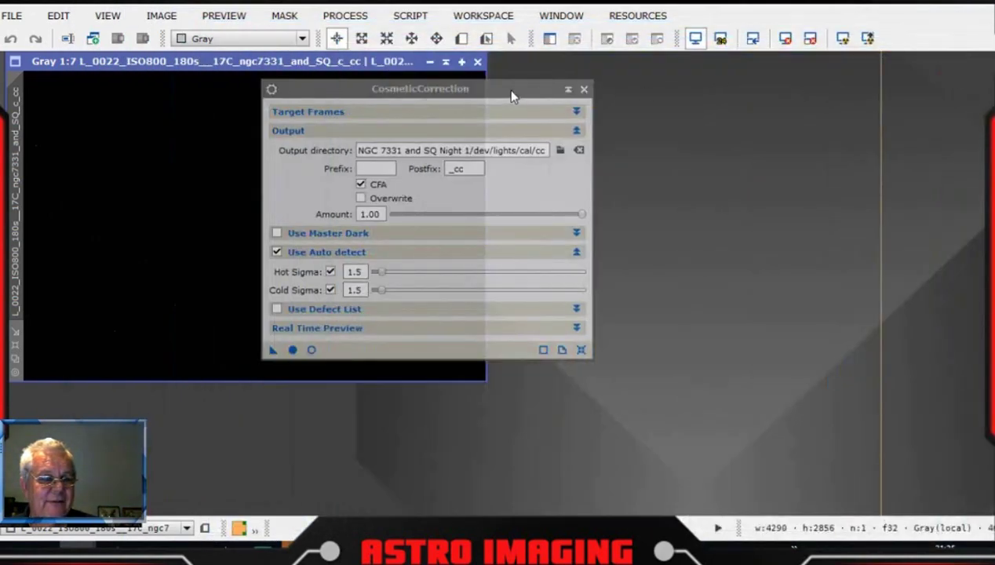
drag(412, 89, 714, 121)
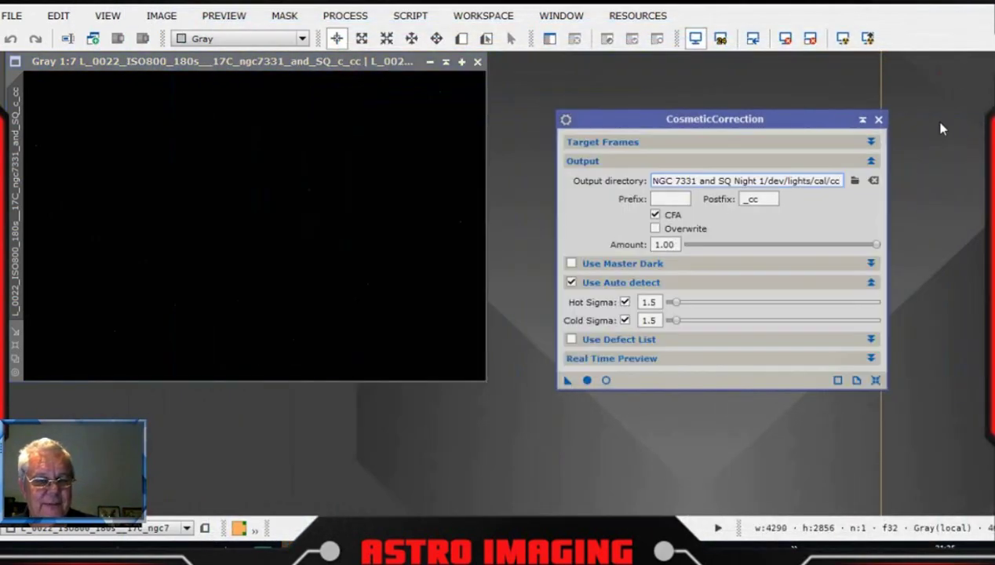
click(879, 119)
- Auto-stretch L_0022 with STF, zoom in to inspect the stars, then close it
drag(350, 62, 763, 138)
click(841, 45)
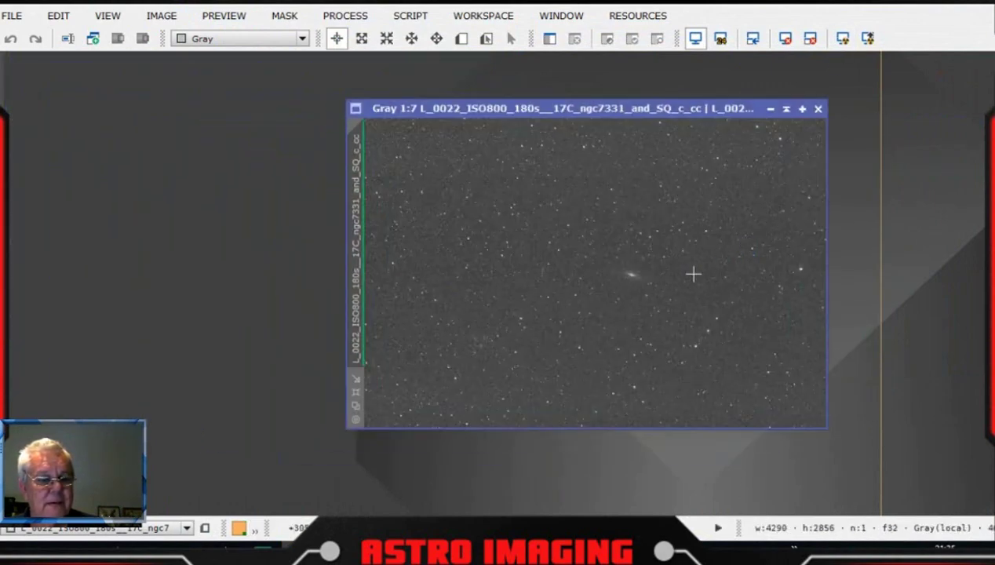
scroll(688, 277, up, 3)
scroll(663, 260, up, 6)
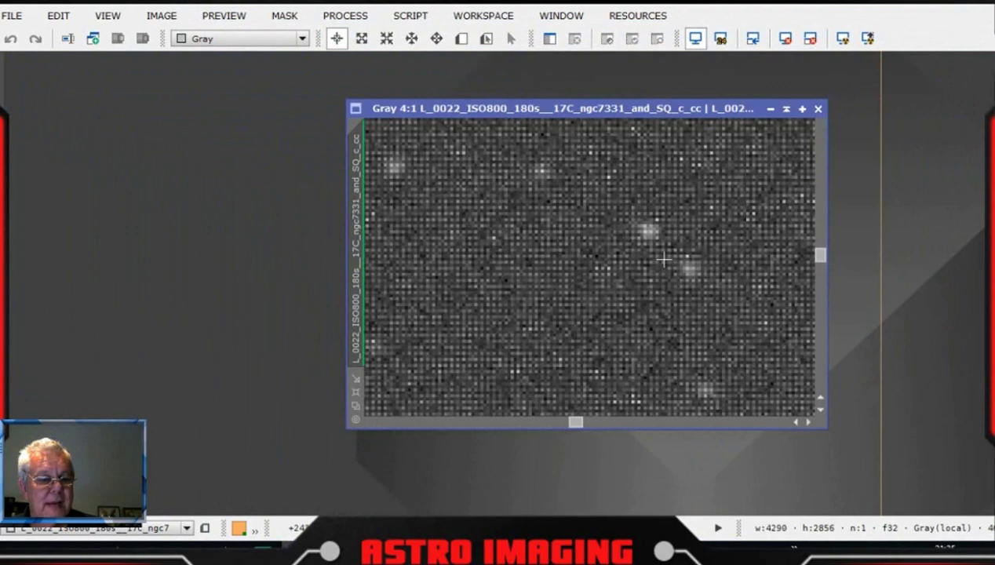
scroll(663, 259, down, 2)
scroll(661, 255, down, 6)
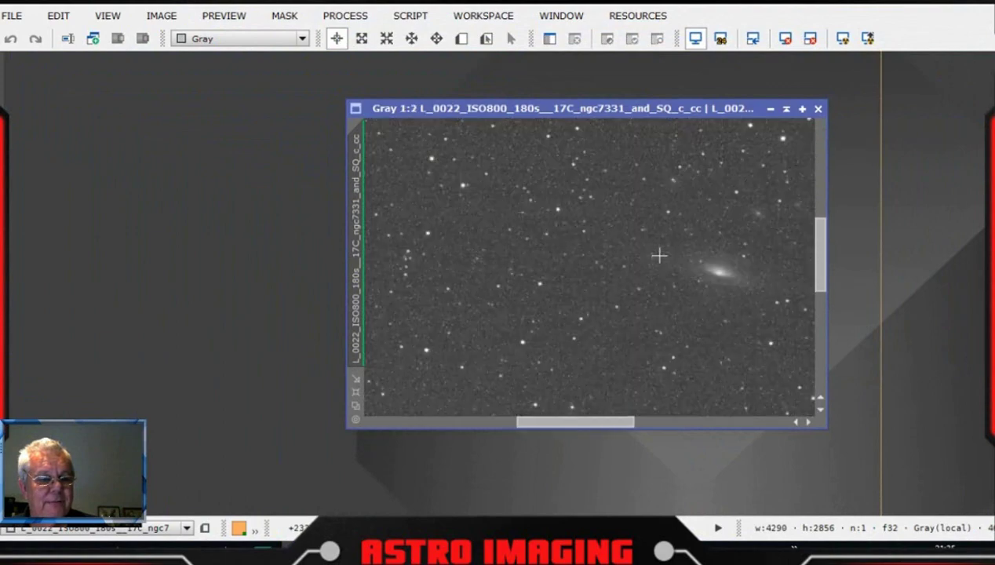
scroll(657, 255, up, 1)
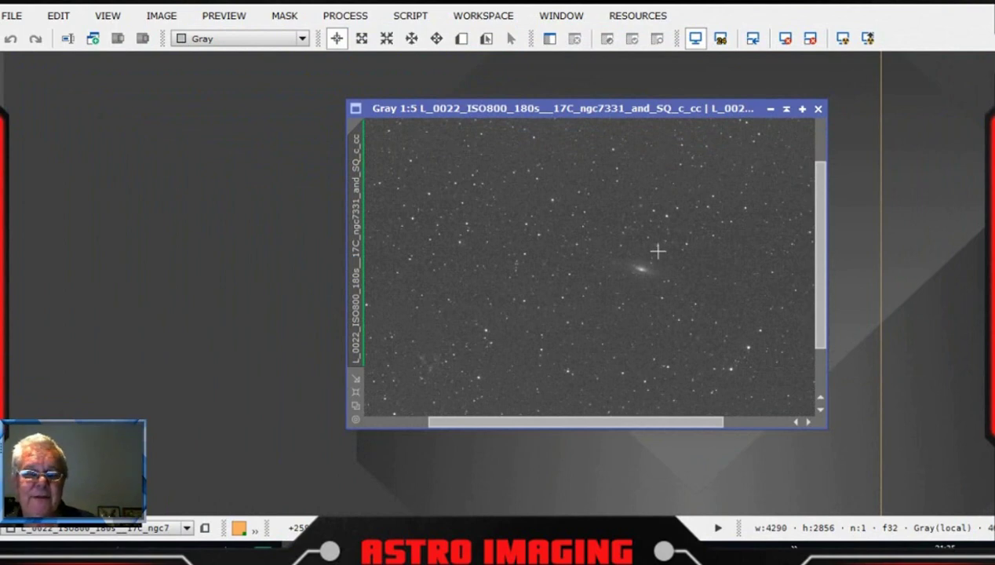
drag(658, 108, 559, 97)
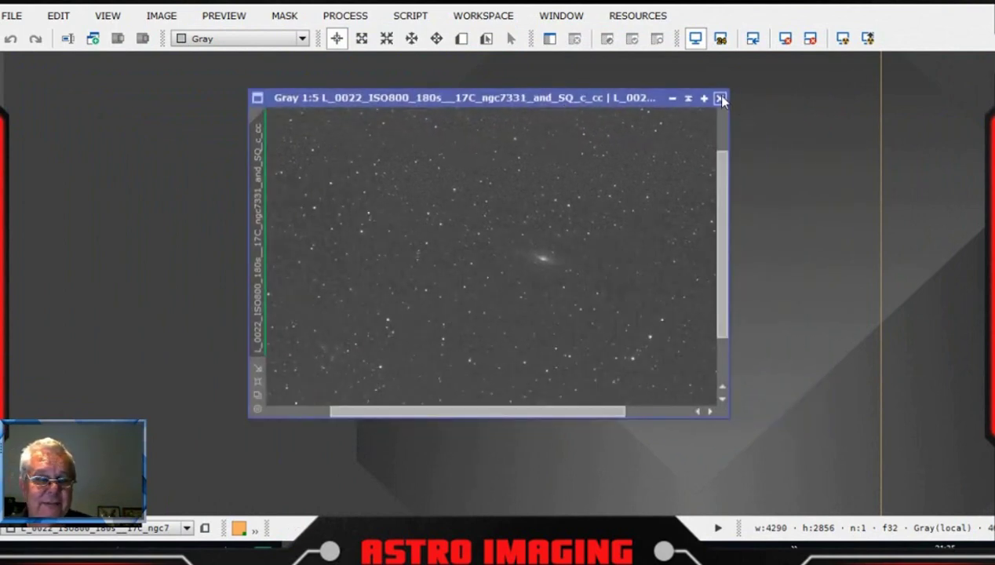
click(721, 98)
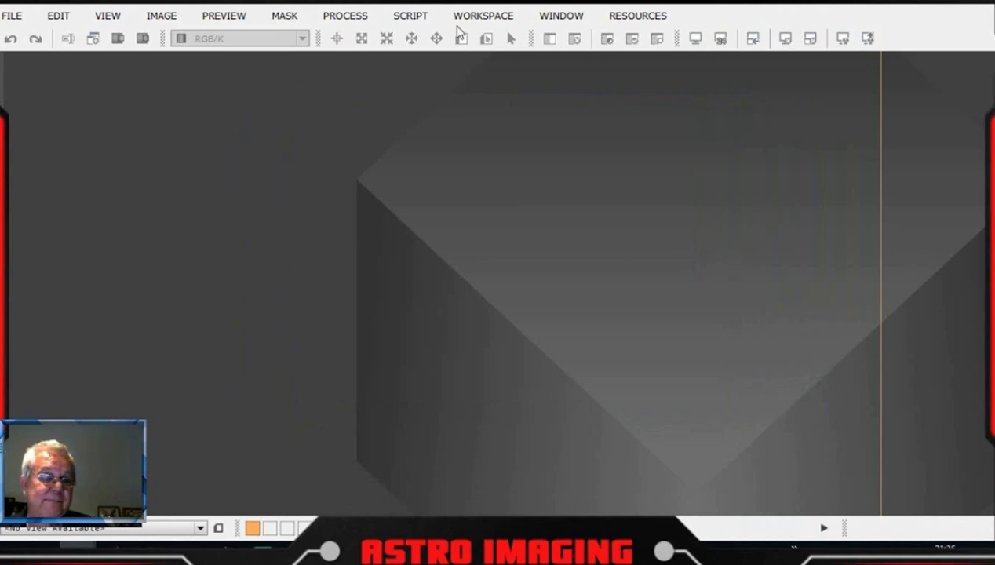
- Open Debayer and add all corrected frames from the cal/cc folder as targets
click(346, 16)
mouse_move(424, 6)
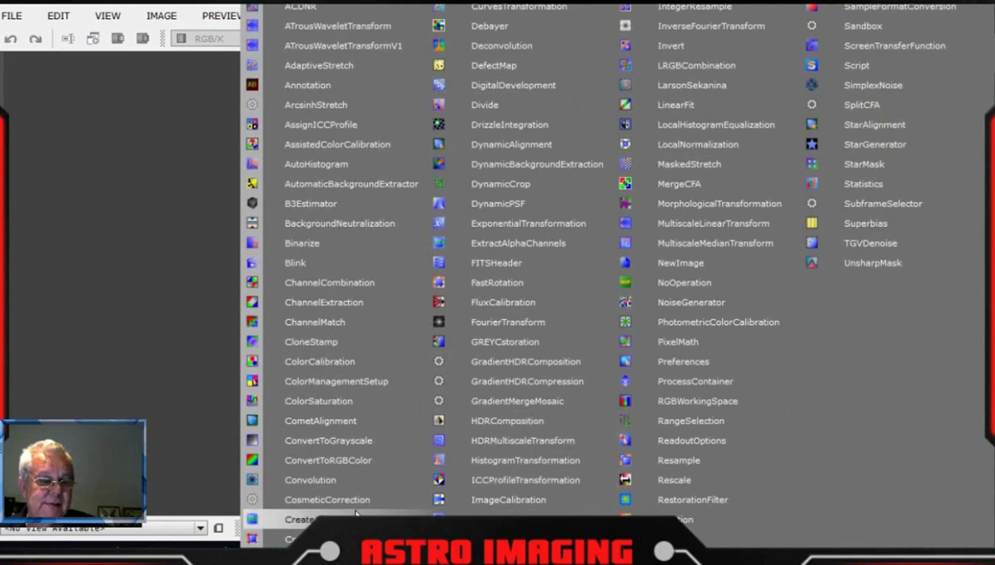
click(493, 28)
drag(297, 11, 541, 73)
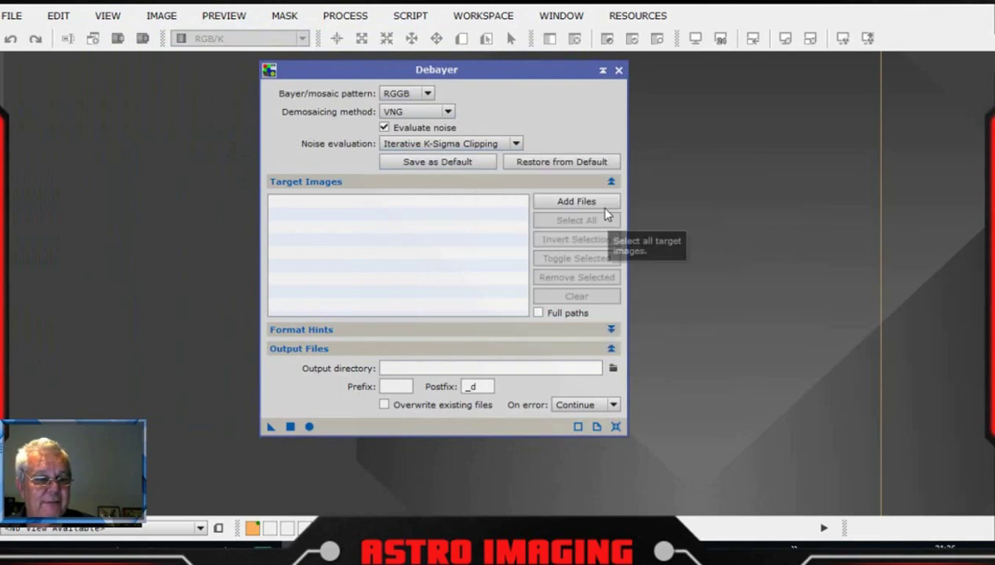
click(587, 203)
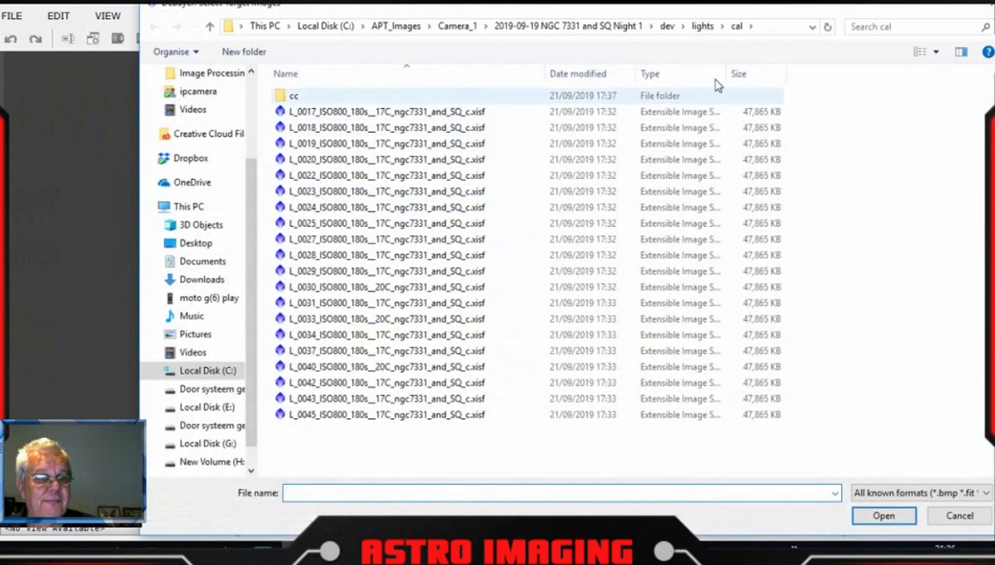
double_click(349, 95)
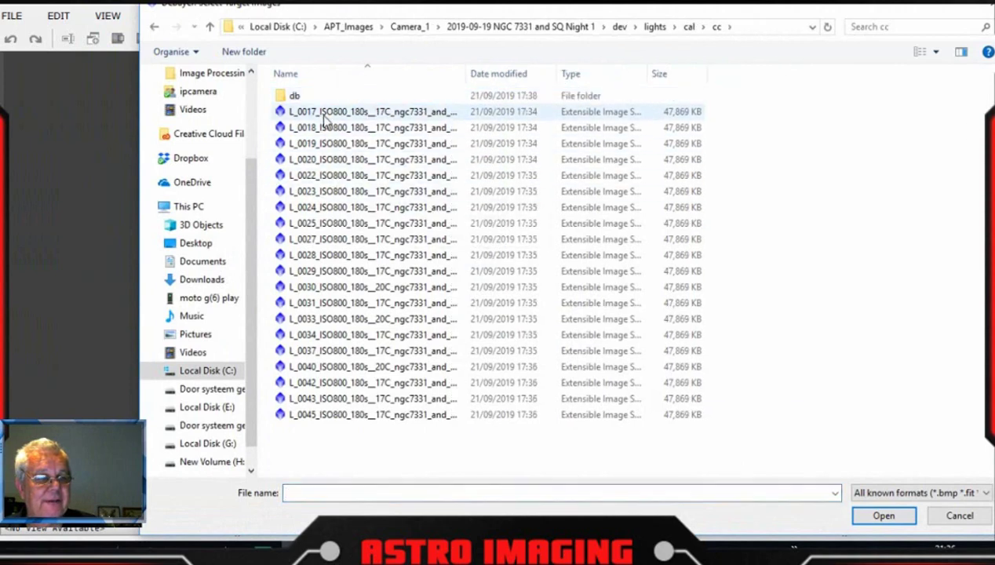
click(326, 113)
key(ctrl+a)
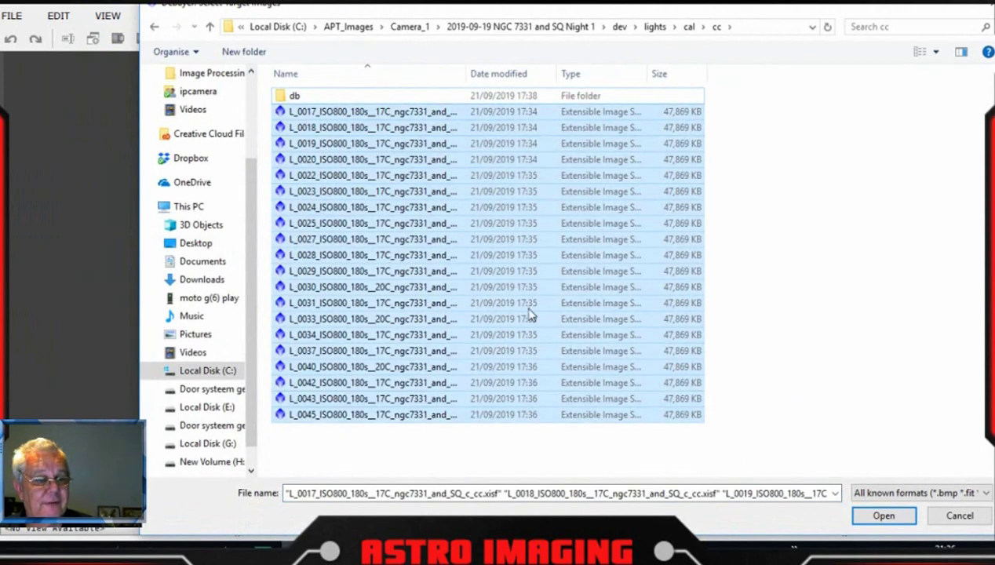
click(884, 516)
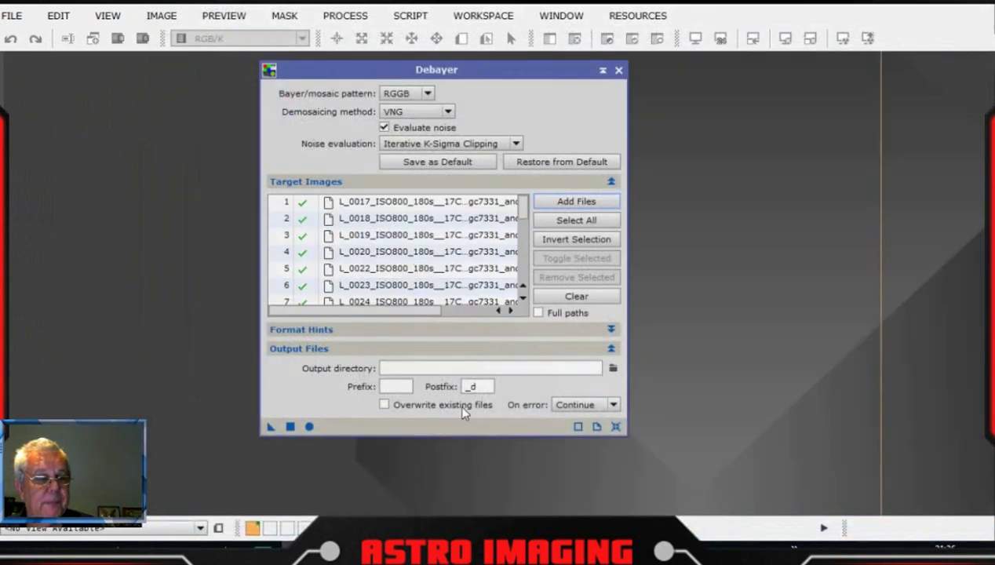
- Set the Debayer output directory to cal/cc/db and run it globally
click(613, 368)
click(296, 98)
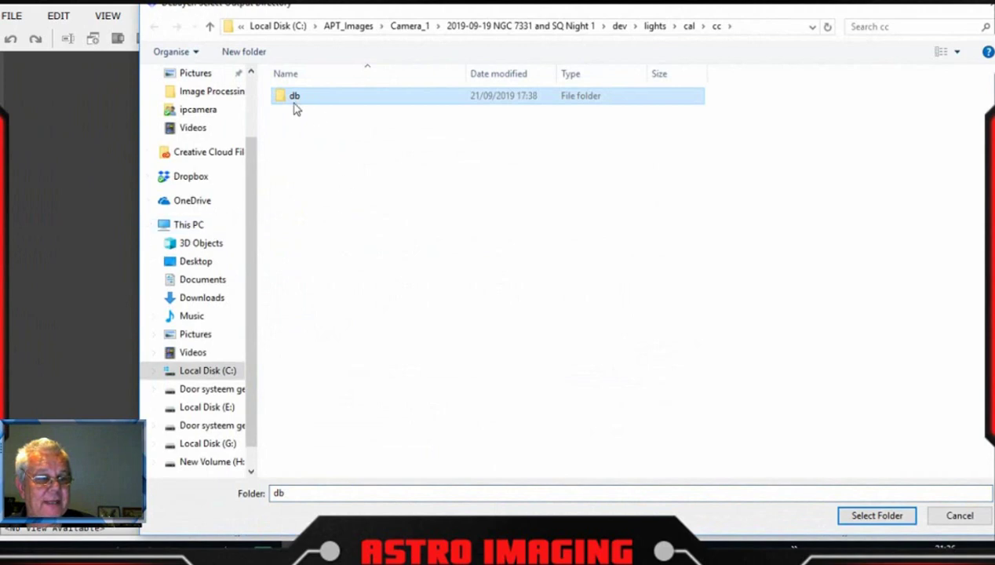
click(876, 515)
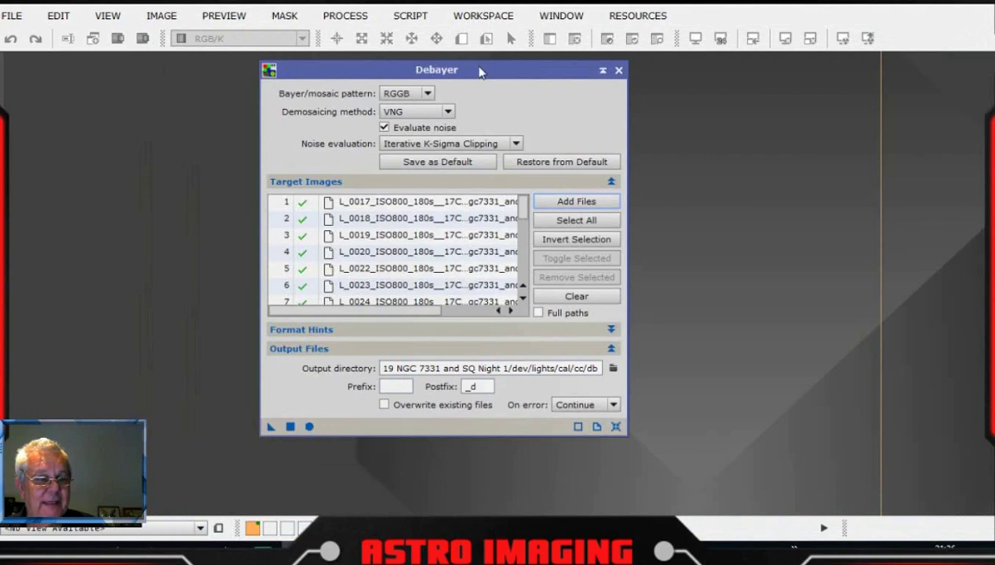
drag(477, 71, 353, 75)
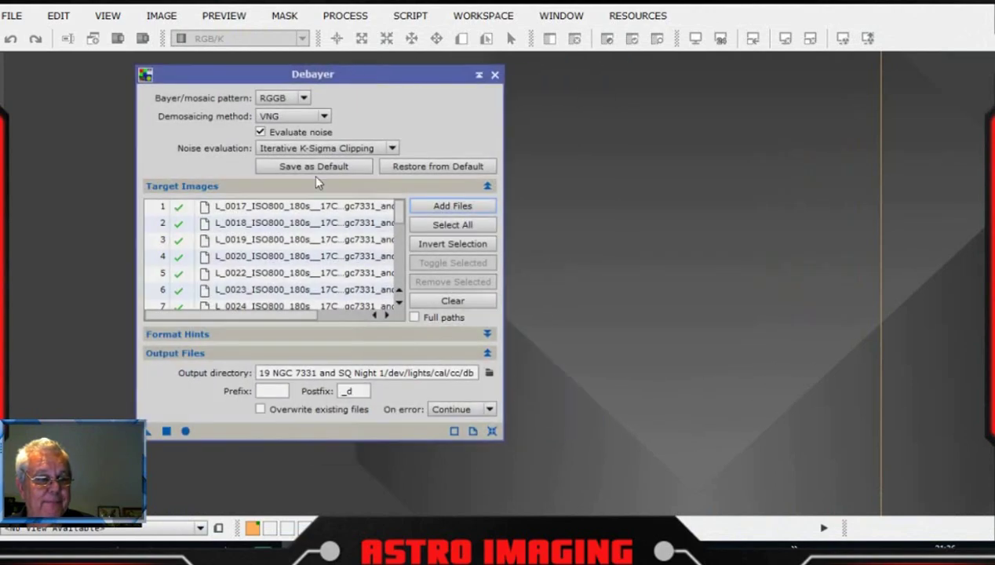
click(186, 431)
- Open the db folder in Explorer, widen the Name column, and open L_0023 _c_cc_d.xisf
drag(992, 8, 477, 1)
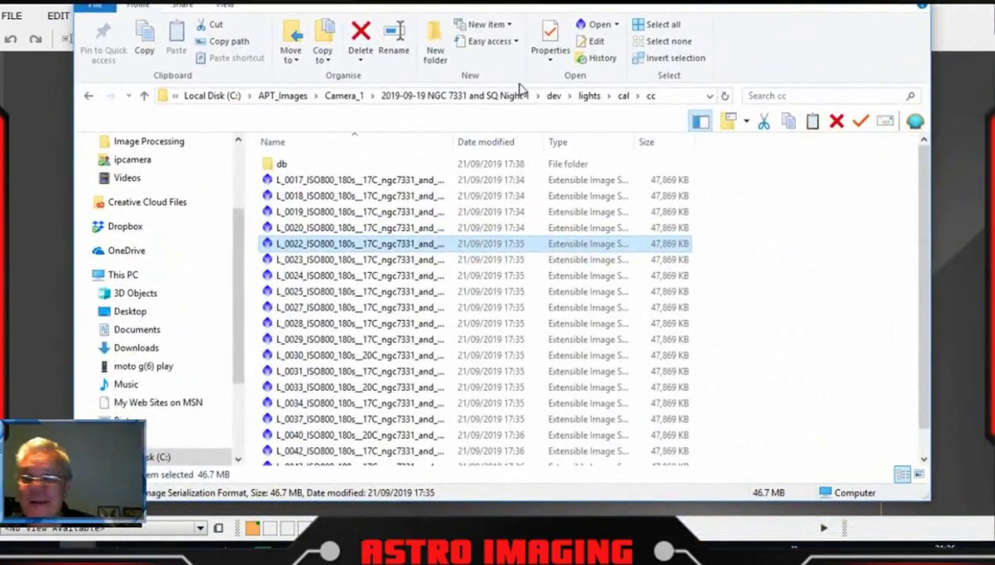
double_click(277, 164)
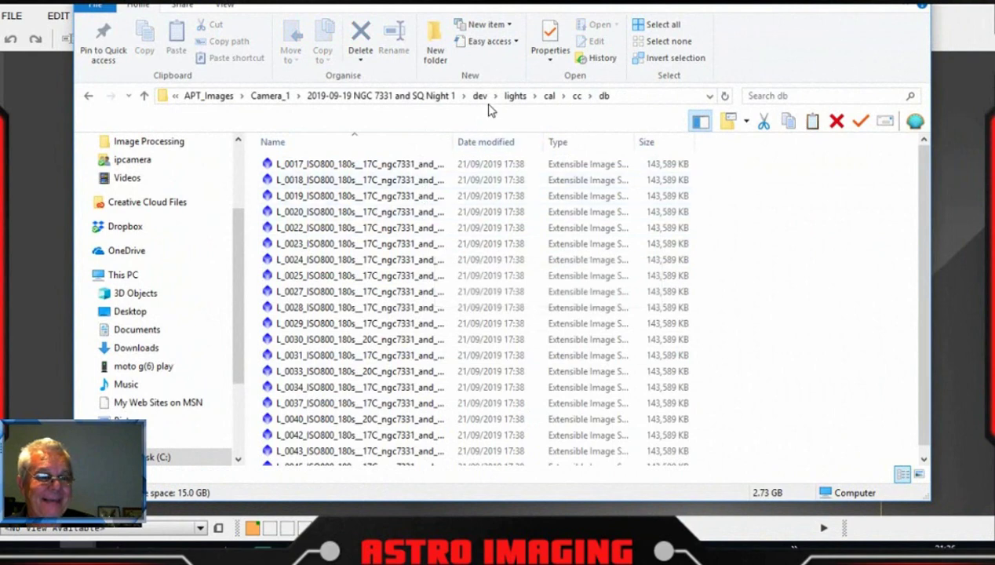
drag(456, 142, 552, 144)
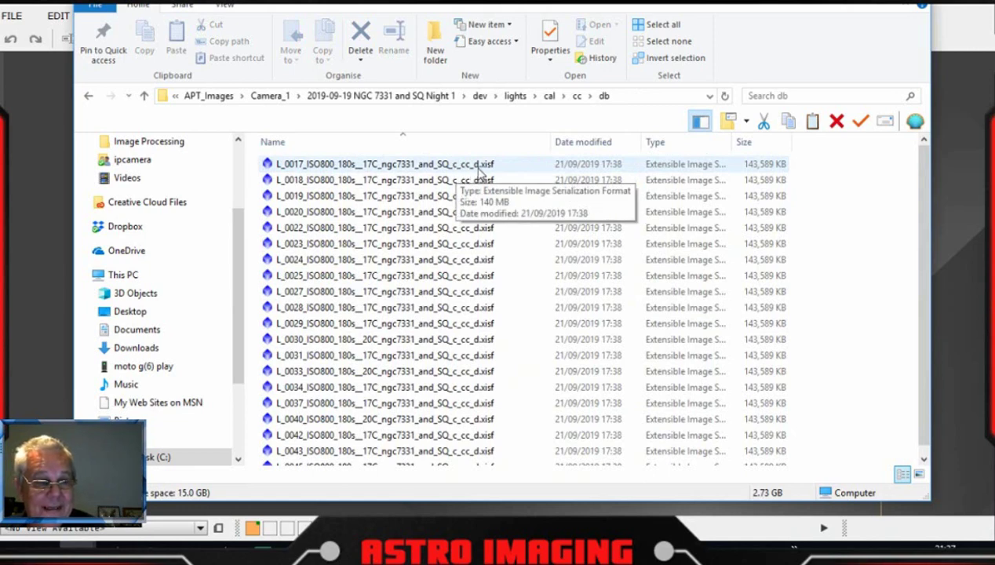
double_click(493, 244)
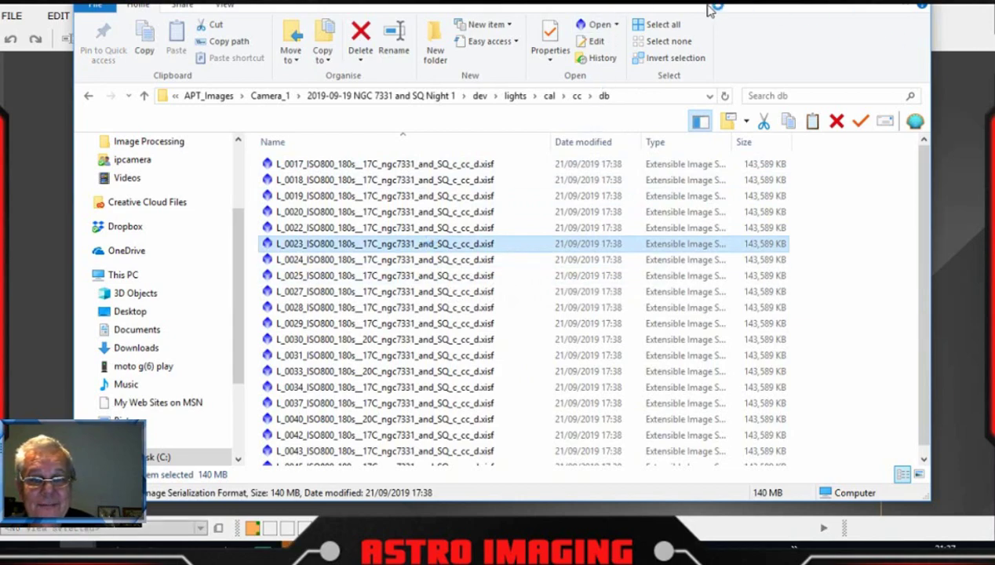
drag(694, 8, 994, 7)
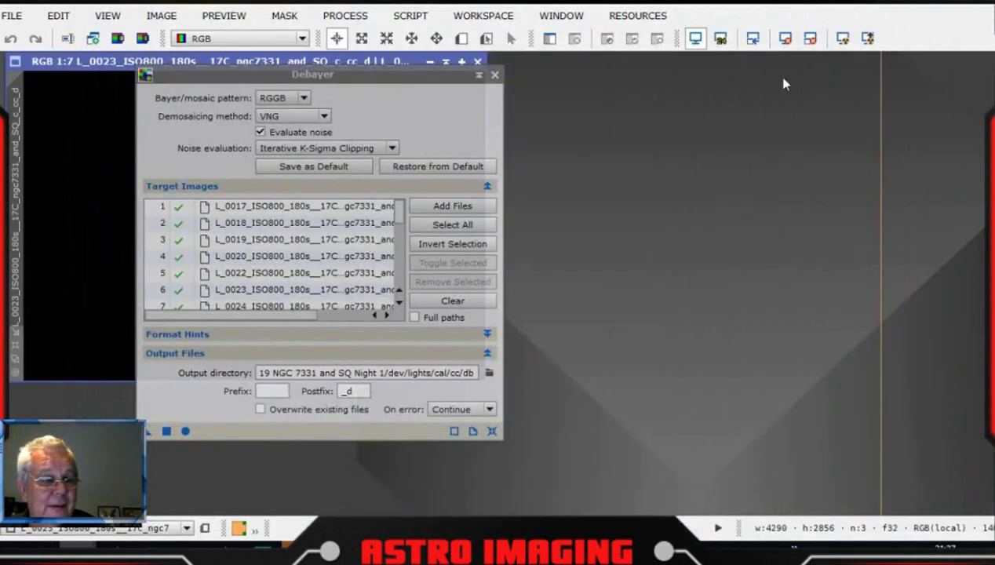
- Close Debayer and auto-stretch L_0023 to inspect the colour star field
drag(459, 80, 785, 89)
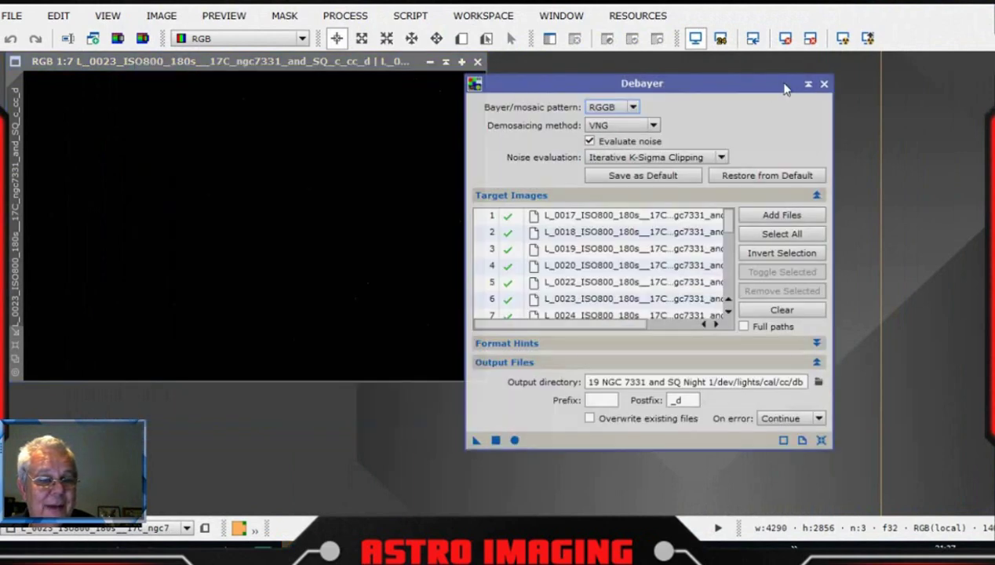
click(824, 84)
drag(422, 71, 689, 122)
click(866, 40)
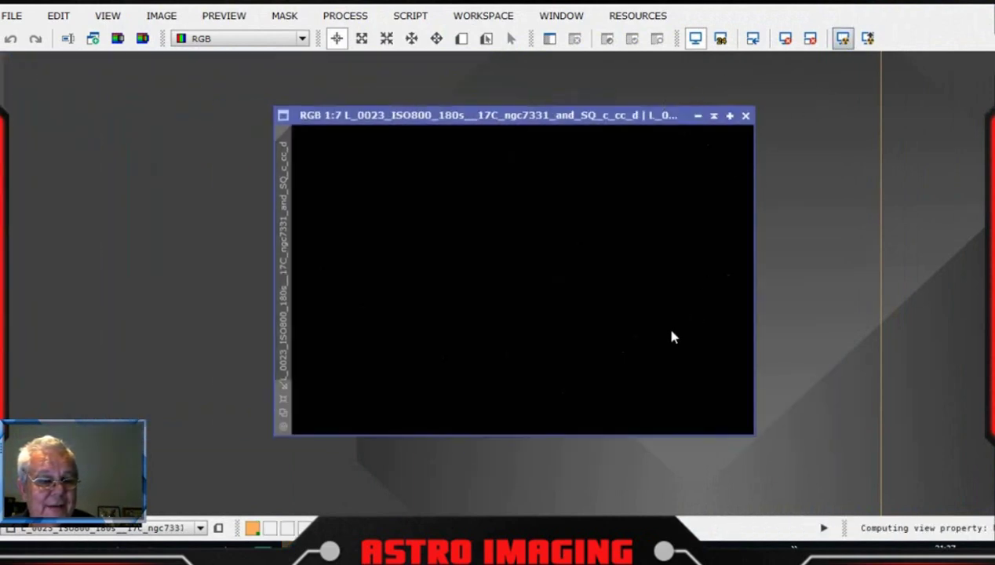
scroll(648, 299, up, 6)
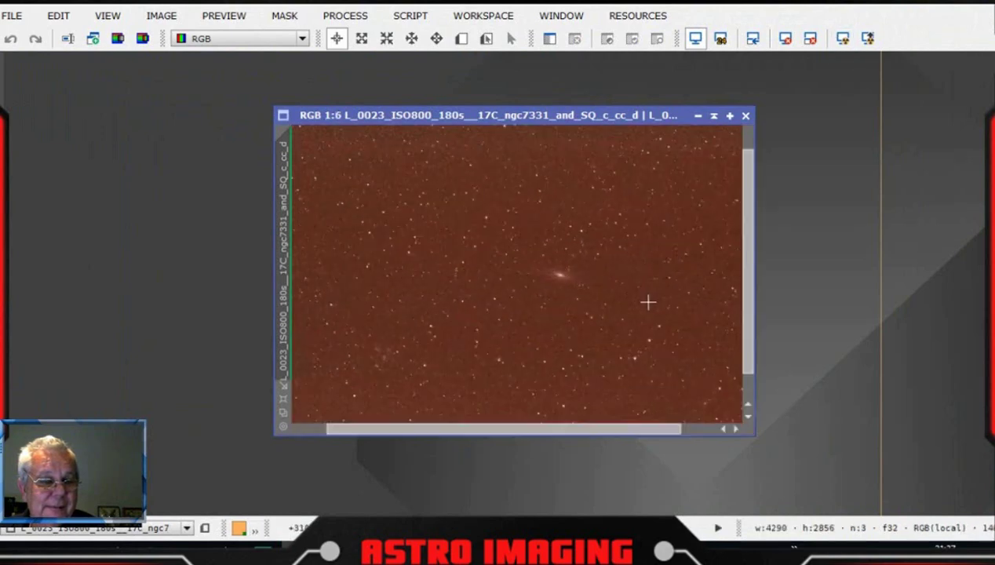
scroll(641, 302, down, 7)
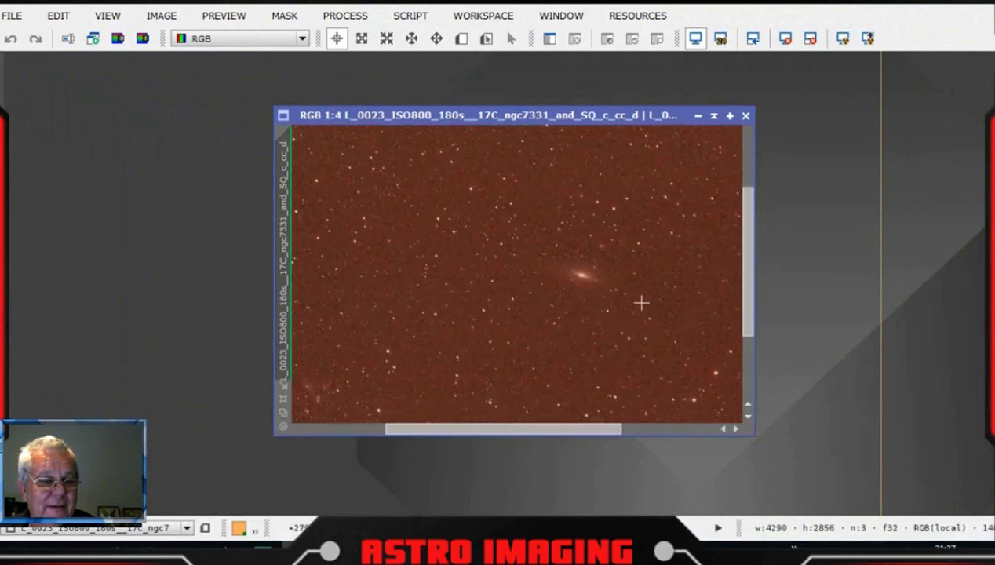
scroll(641, 305, up, 1)
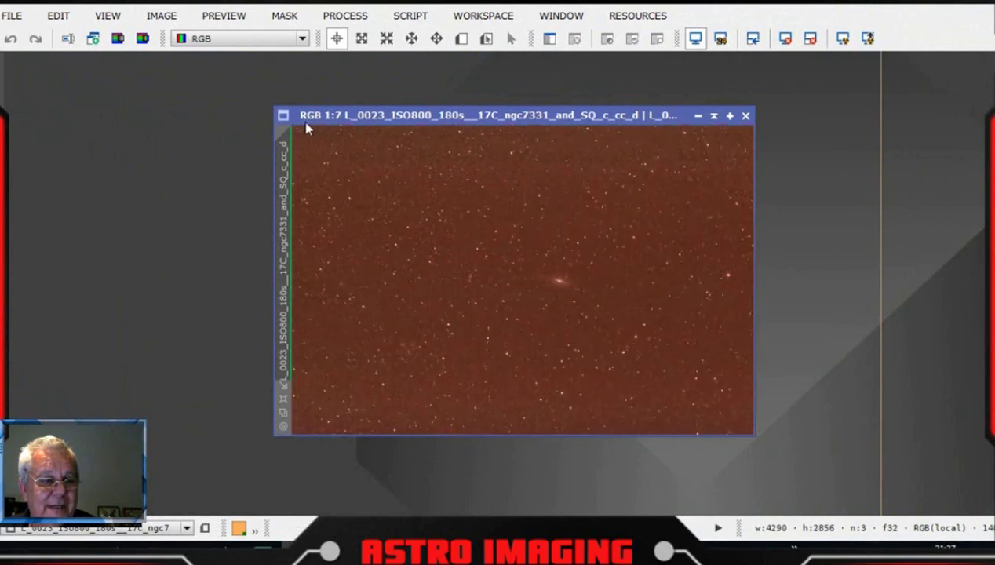
- Close the L_0023 star-field image and switch back to File Explorer
drag(416, 116, 328, 126)
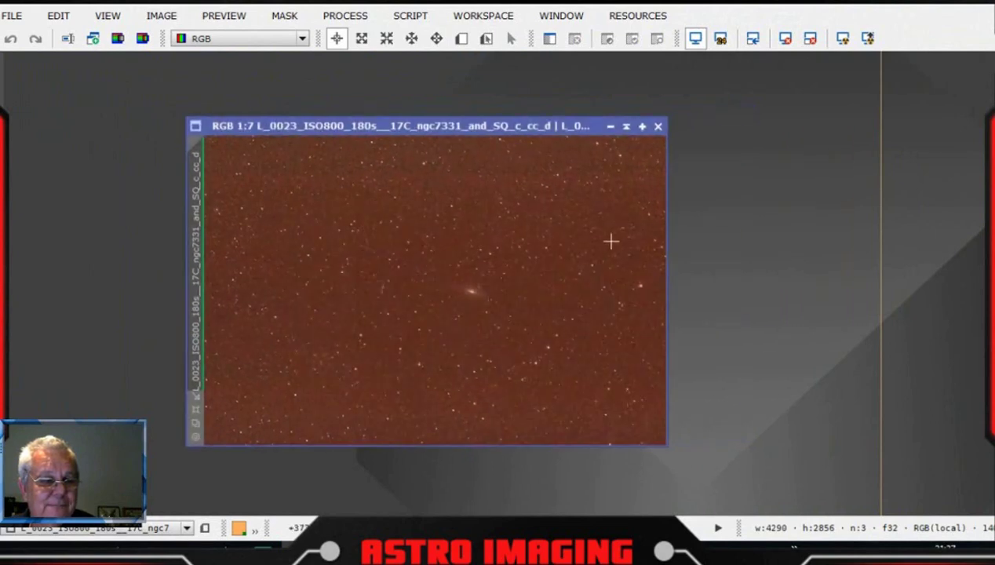
click(658, 126)
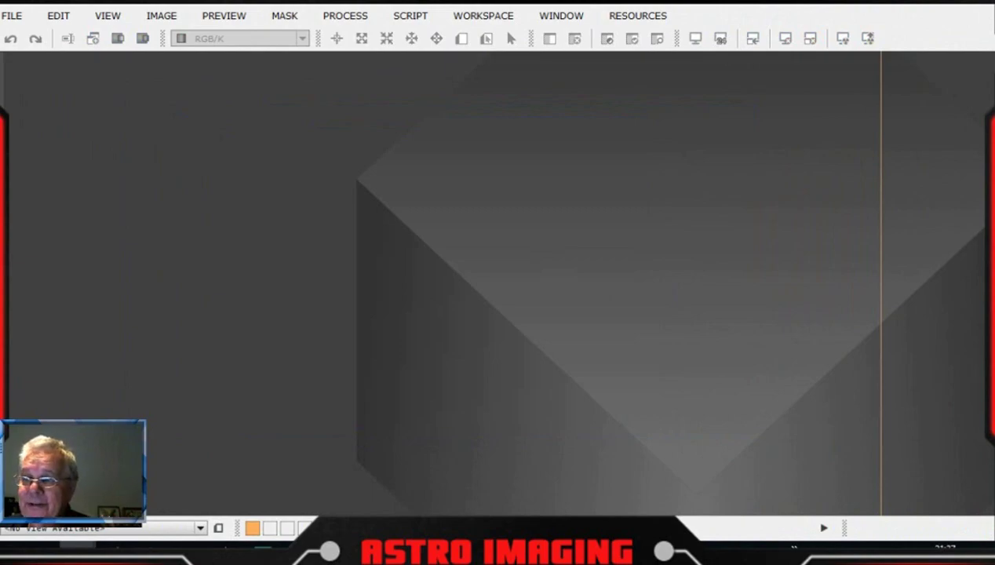
key(alt+Tab)
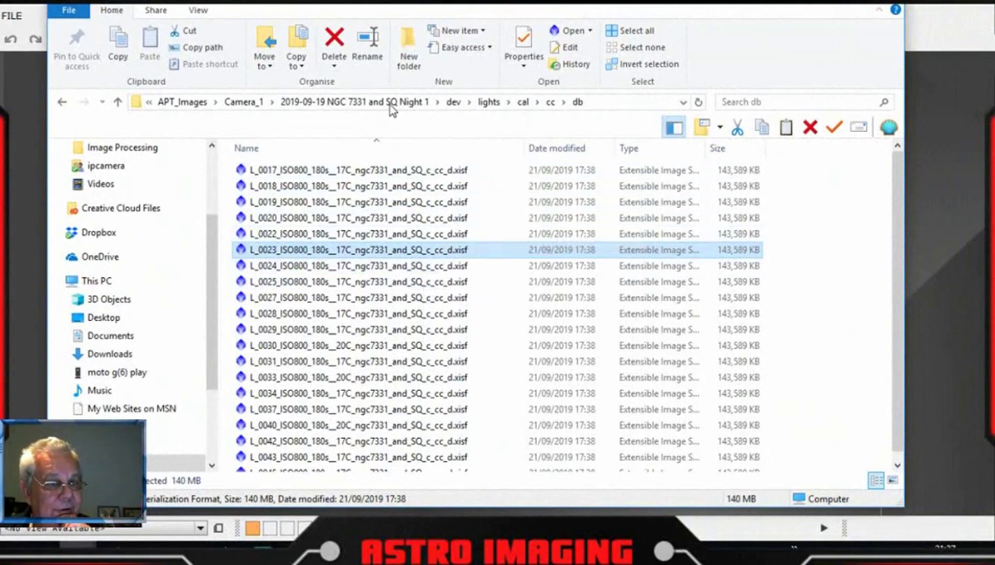
- Browse to night 2 dev/lights/cal/cc/db, select the accept folder, and move Explorer aside
click(255, 108)
double_click(437, 206)
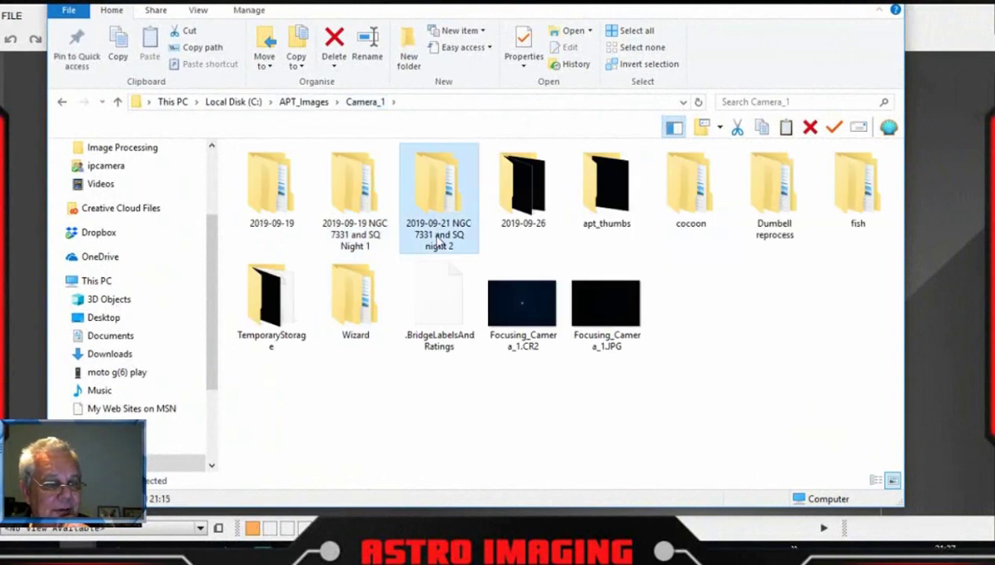
double_click(439, 213)
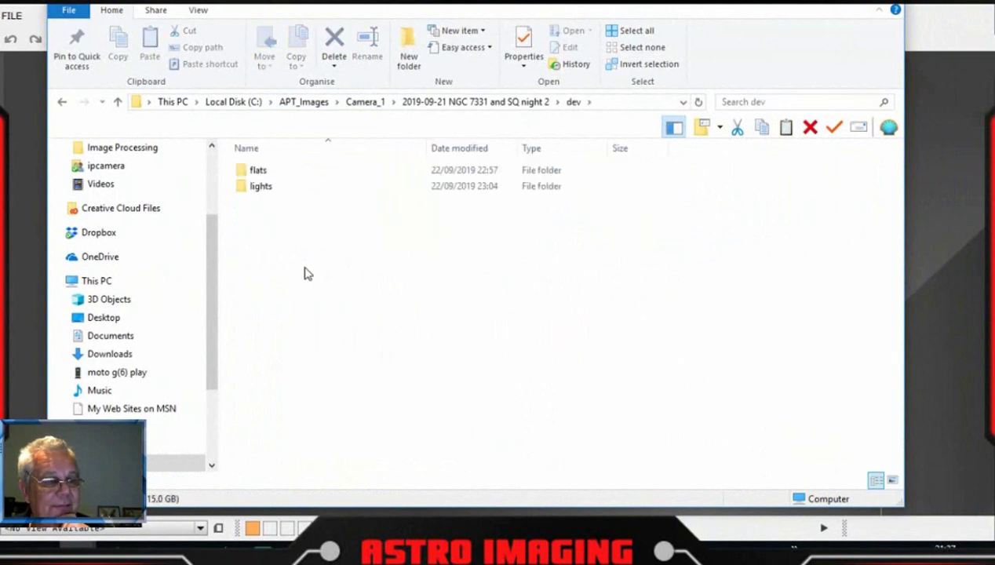
double_click(263, 189)
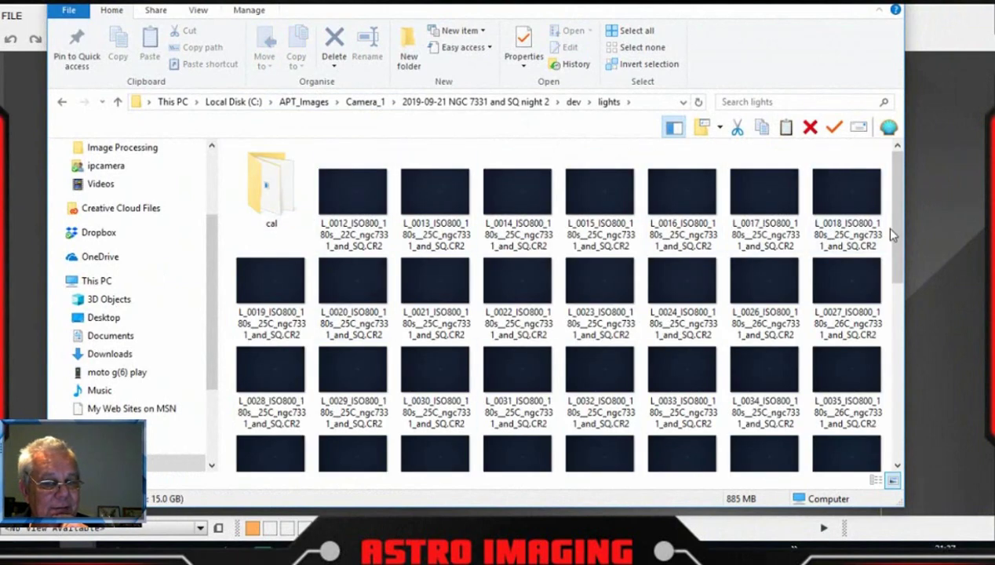
drag(897, 228, 897, 275)
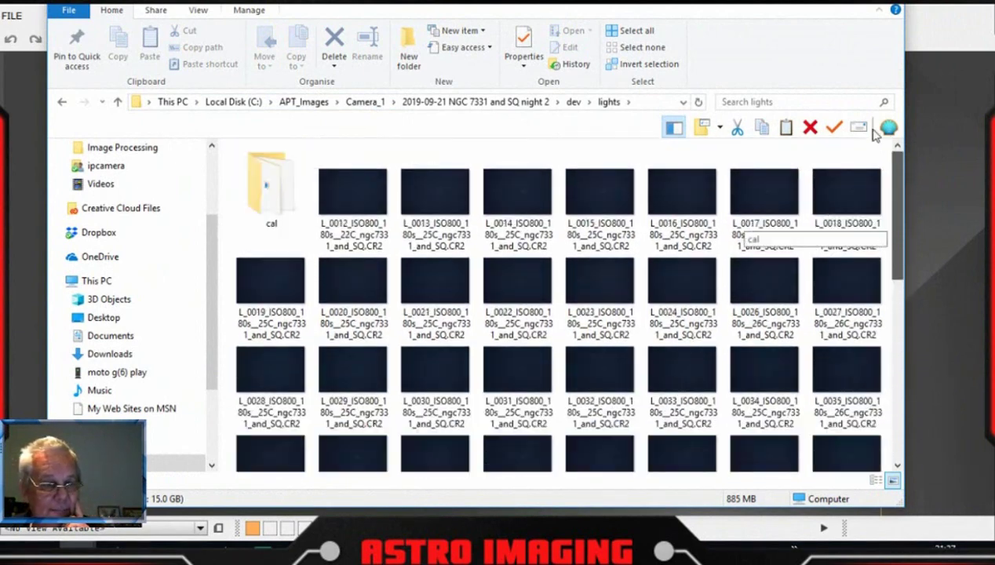
double_click(285, 177)
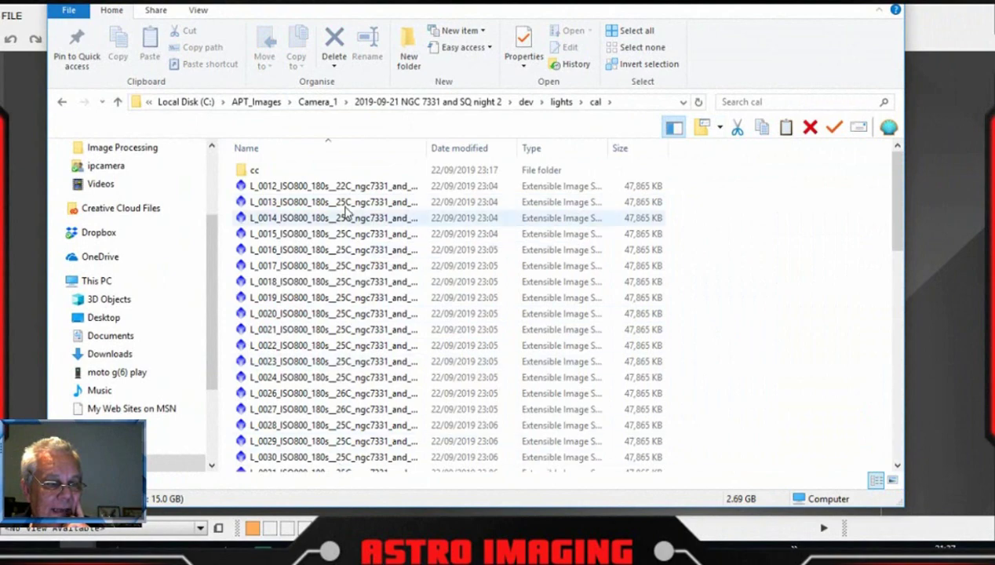
double_click(275, 173)
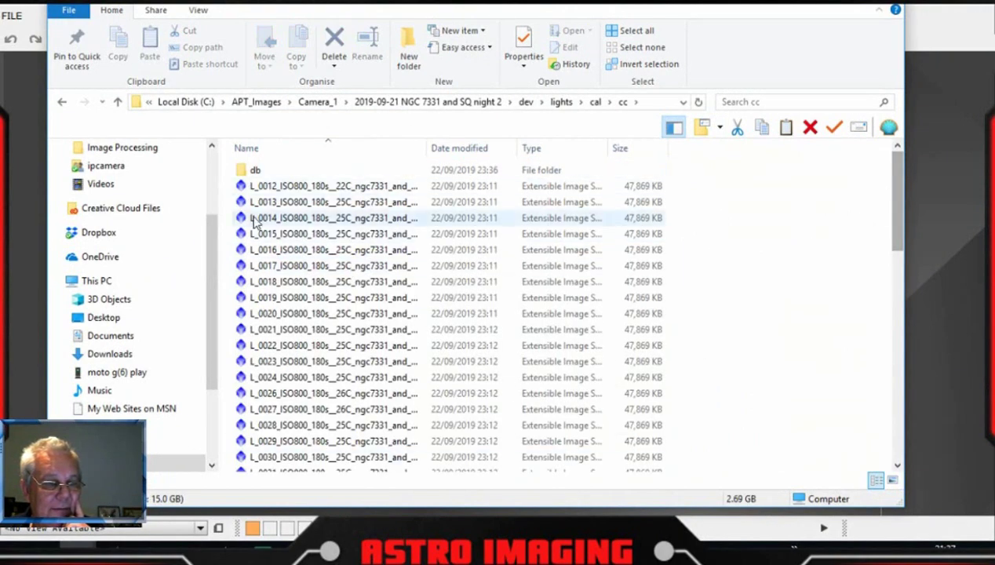
double_click(255, 171)
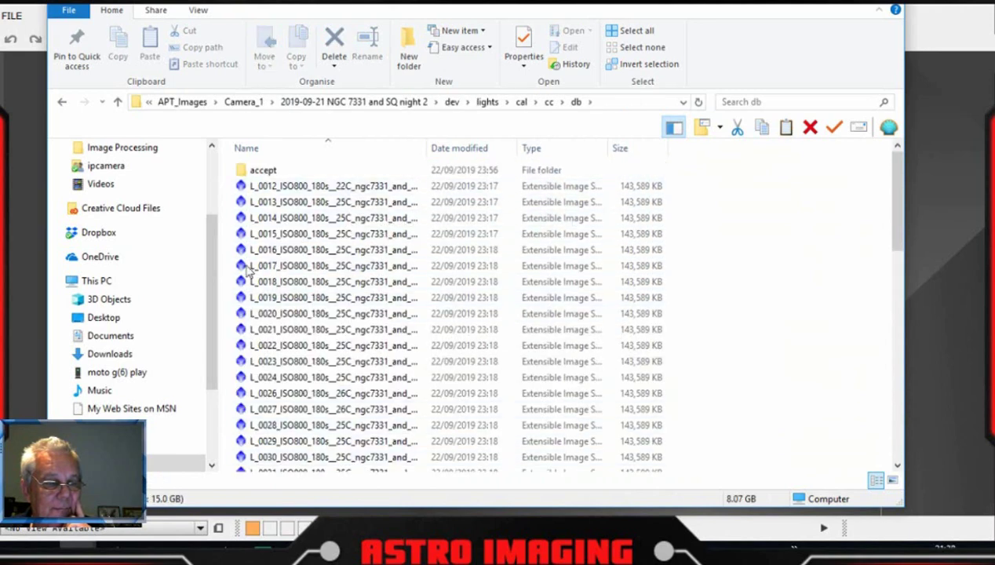
click(264, 174)
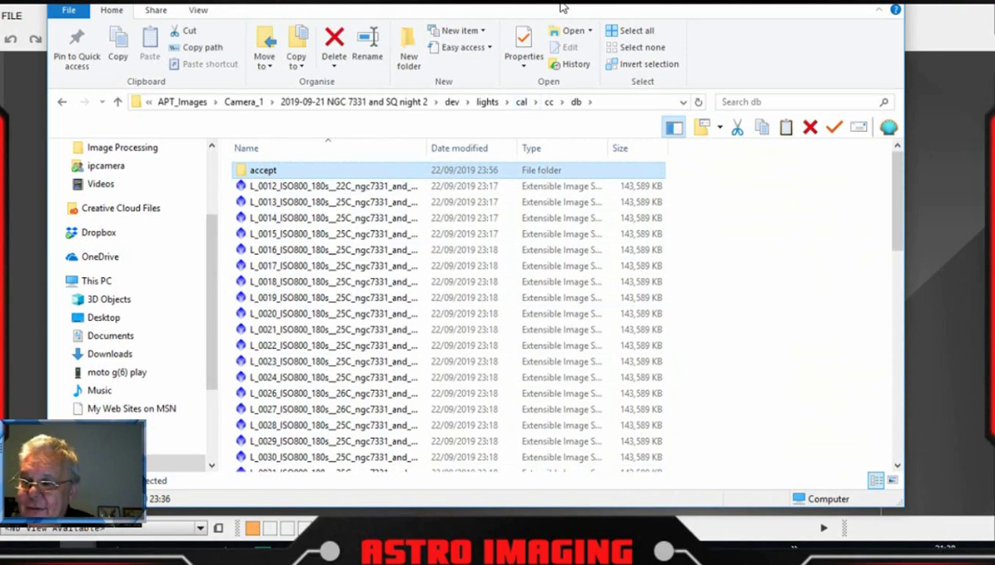
drag(562, 7, 994, 10)
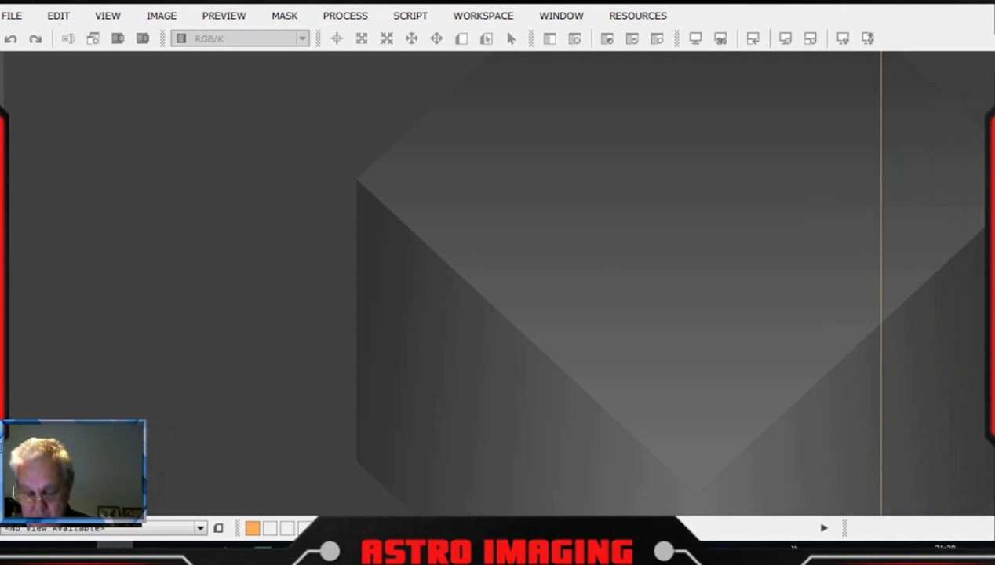
- Launch SubframeSelector and arrange its main, Expressions and Measurements windows
click(345, 16)
mouse_move(436, 18)
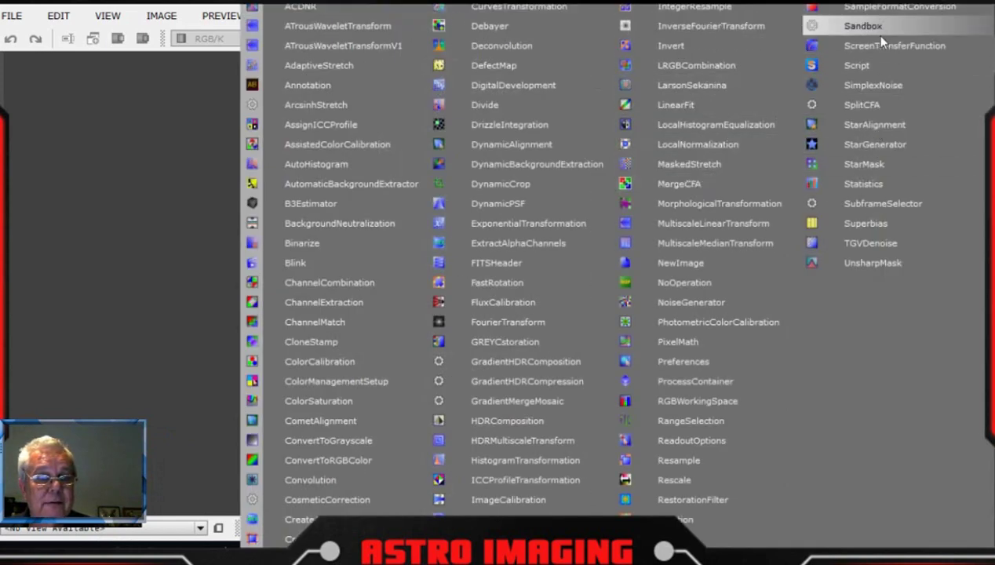
click(874, 205)
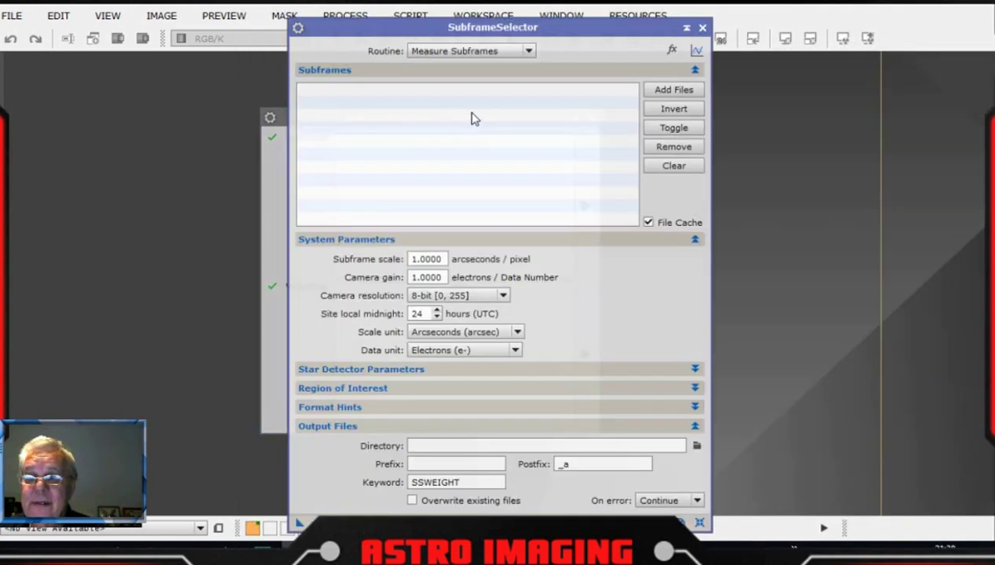
drag(520, 29, 218, 1)
drag(496, 119, 647, 205)
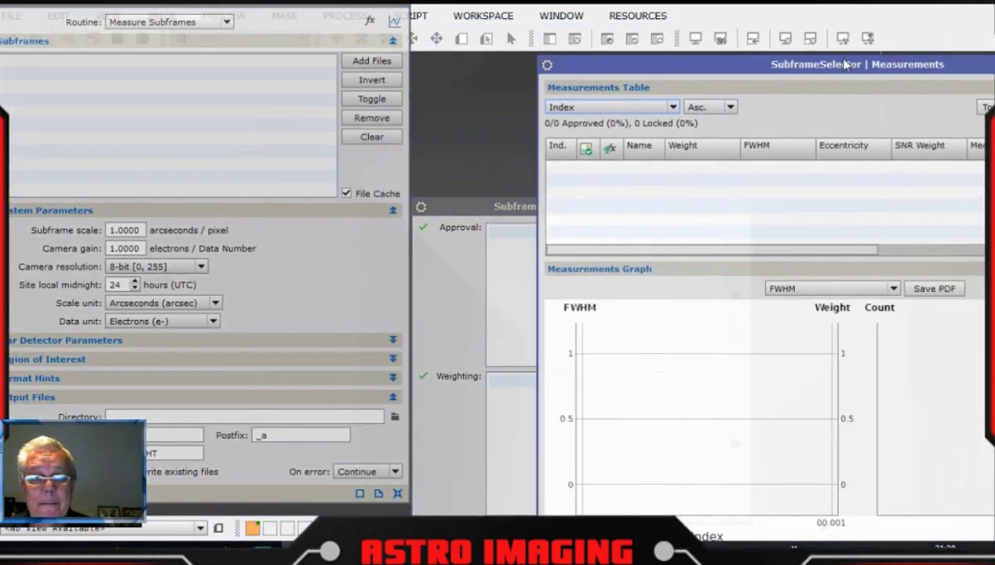
drag(873, 62, 681, 16)
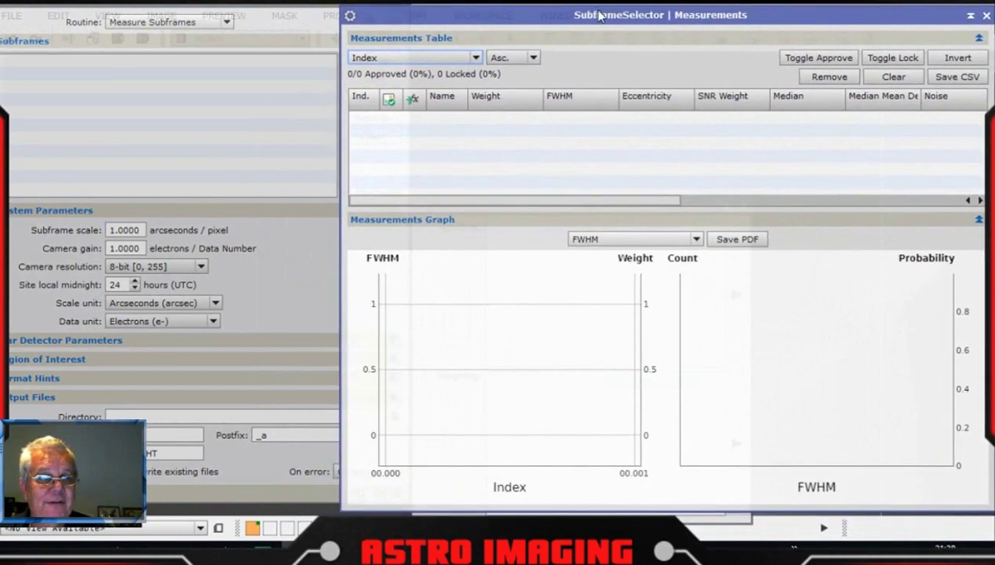
drag(598, 14, 993, 47)
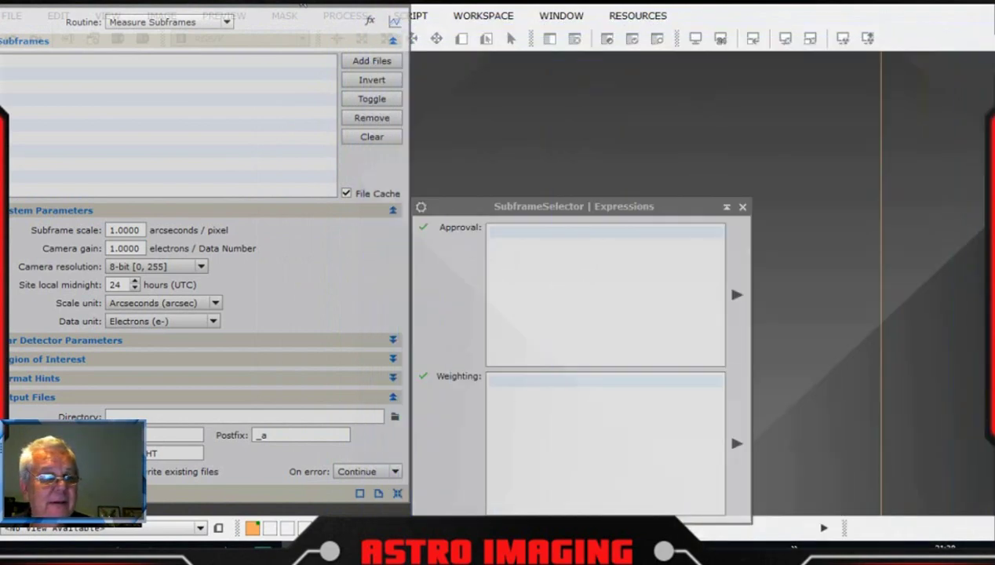
drag(285, 3, 801, 91)
click(12, 15)
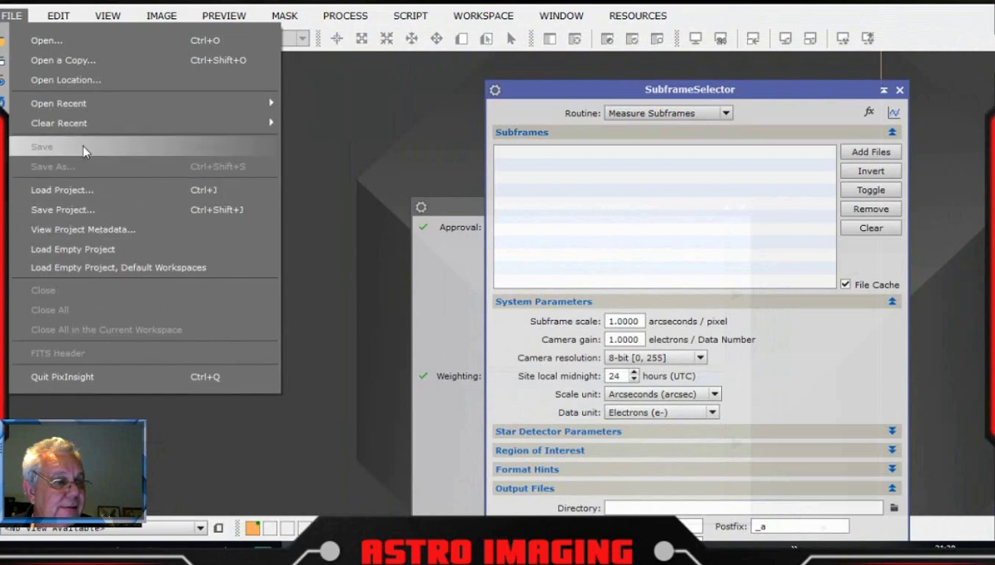
- Cap the maximum processors at 2 on Global Preferences' Parallel Processing and Threads page
mouse_move(60, 19)
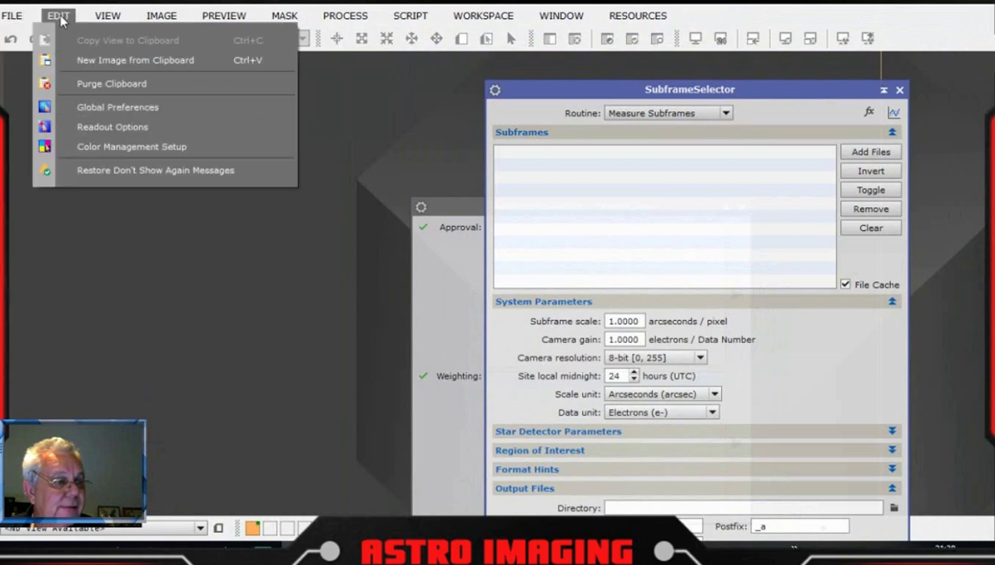
click(83, 108)
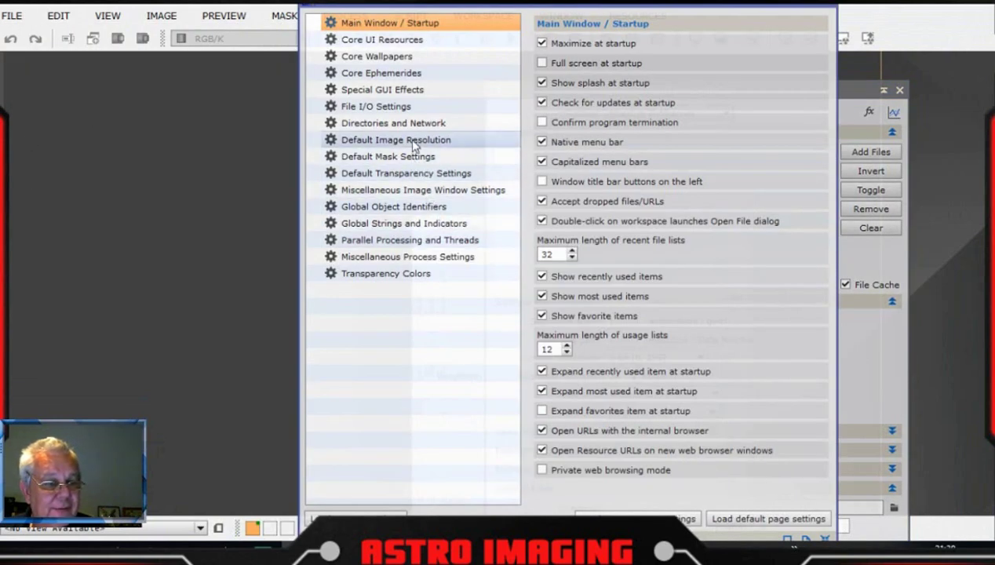
click(399, 240)
click(609, 190)
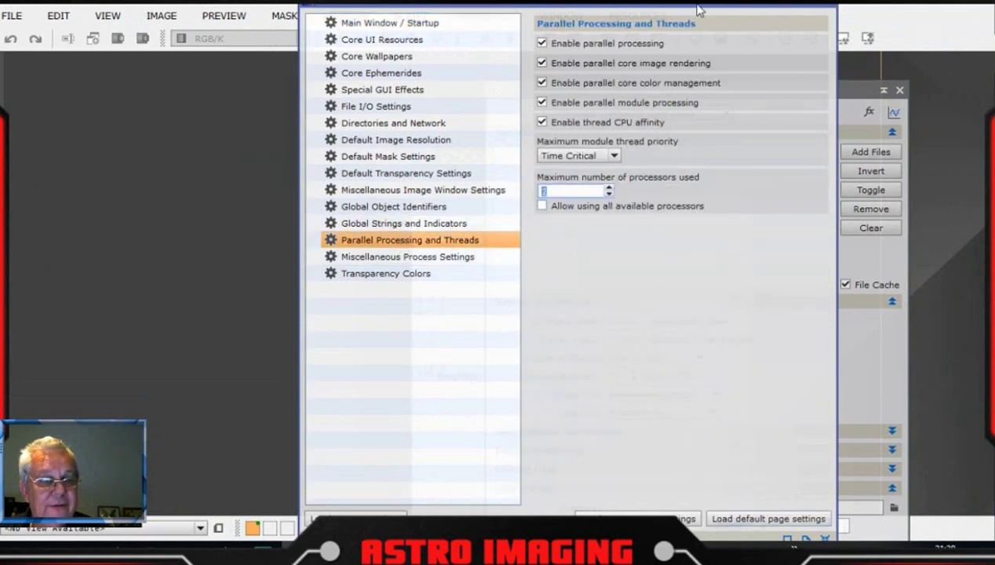
drag(701, 7, 593, 6)
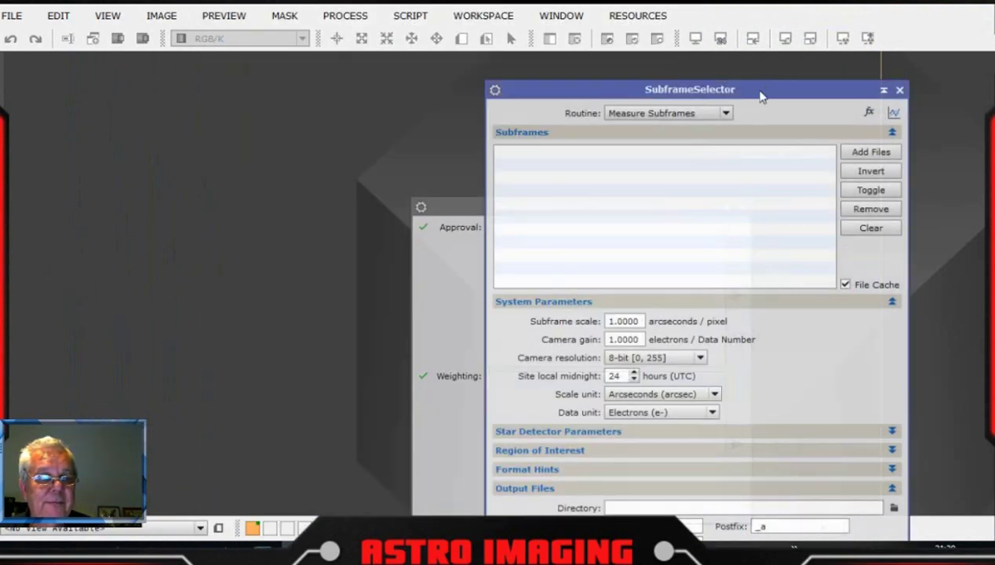
- Rearrange the SubframeSelector window to show its measurements and lower sections
drag(760, 96, 284, 72)
click(415, 88)
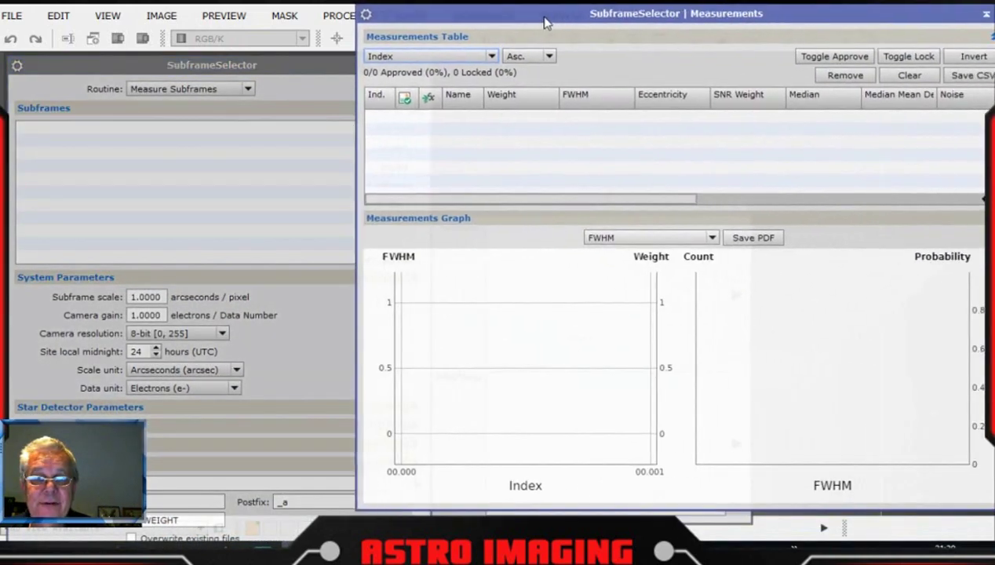
drag(243, 65, 237, 6)
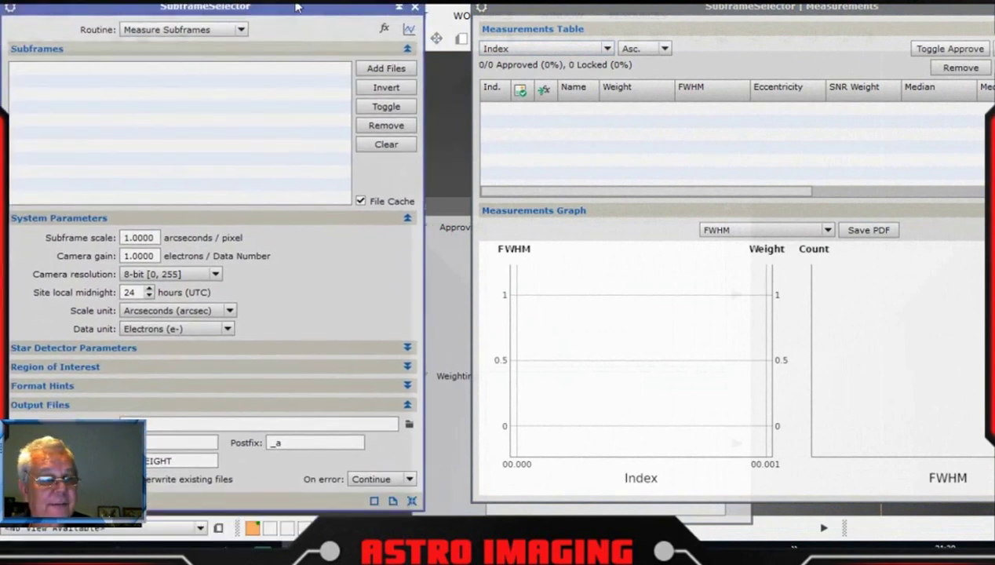
drag(296, 6, 331, 9)
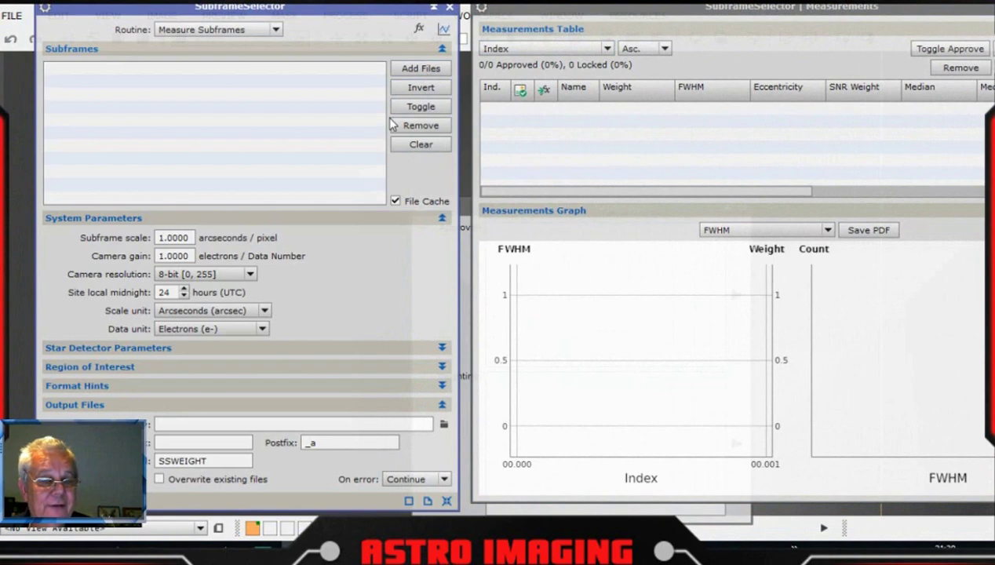
- Add all Night 1 debayered frames from dev/lights/cal/cc/db to the Subframes list
click(418, 70)
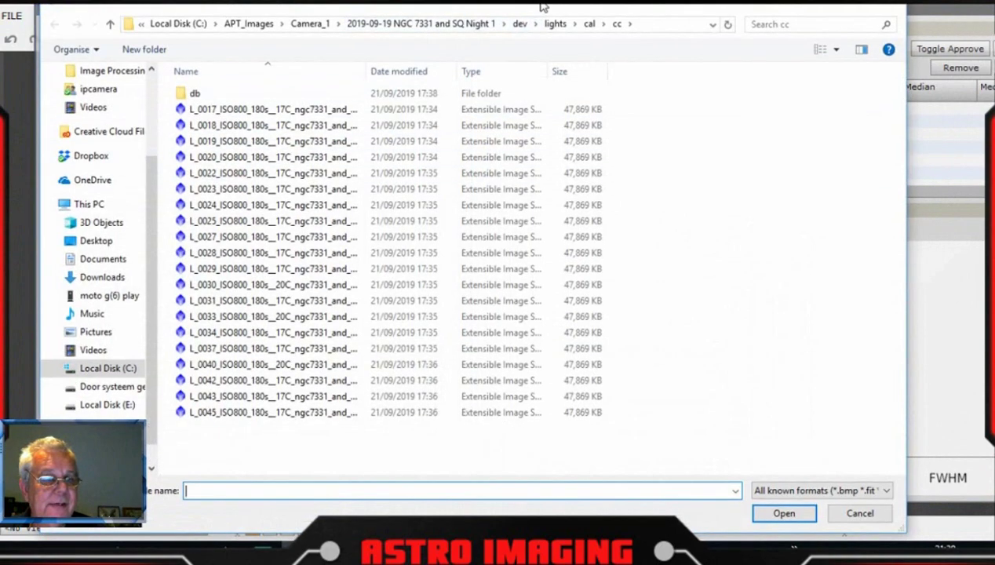
drag(542, 6, 636, 4)
click(419, 24)
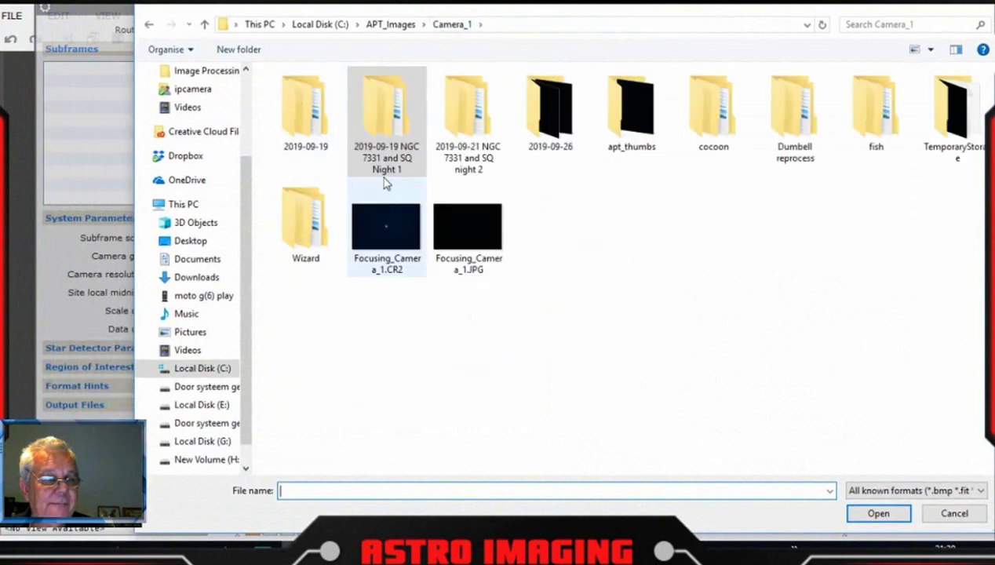
double_click(386, 151)
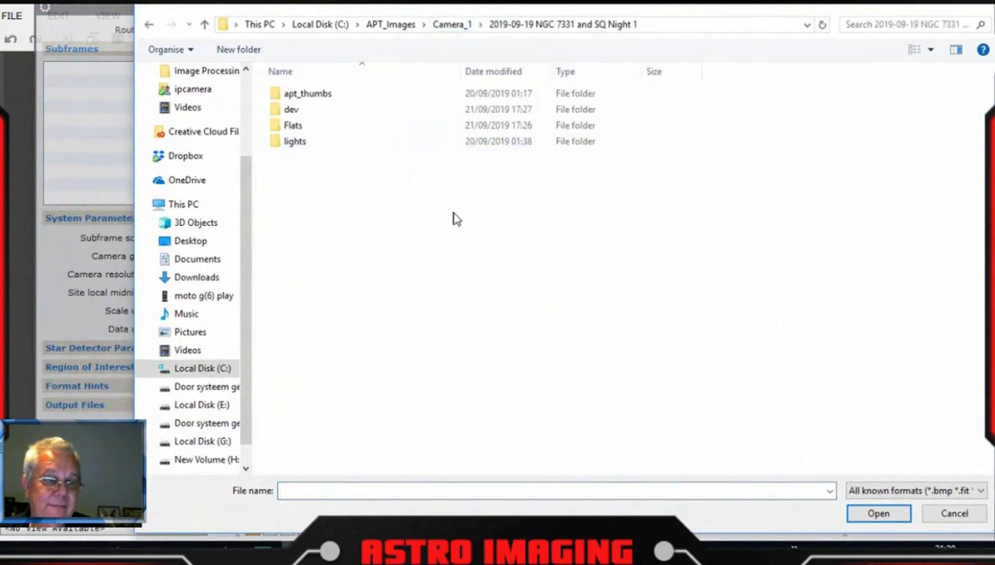
double_click(328, 109)
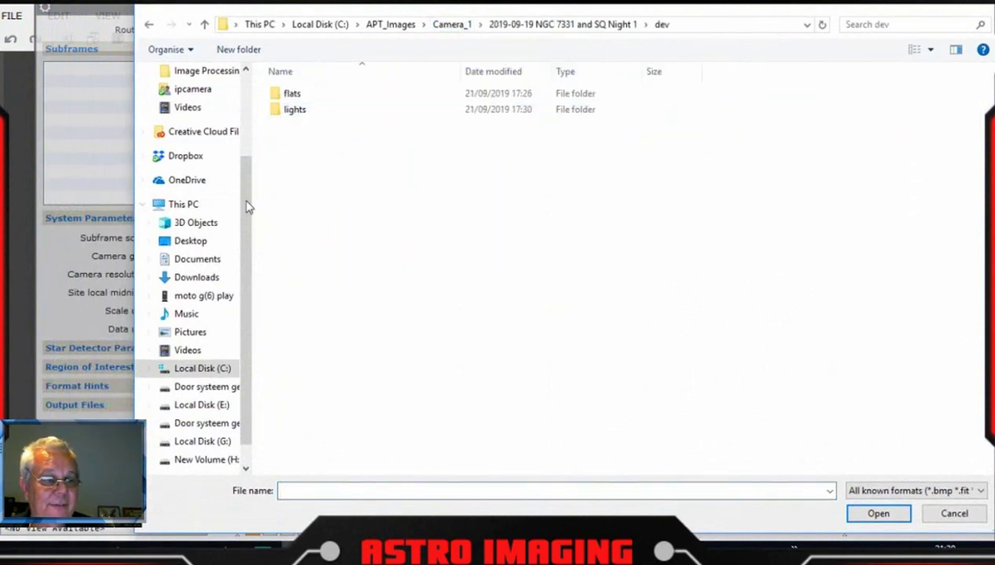
double_click(306, 110)
double_click(306, 110)
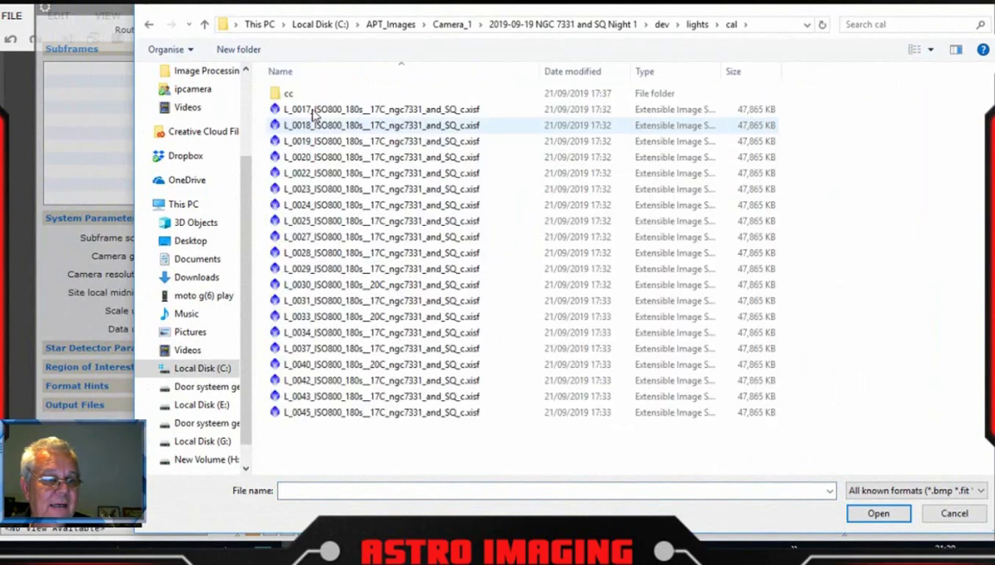
double_click(306, 94)
double_click(306, 93)
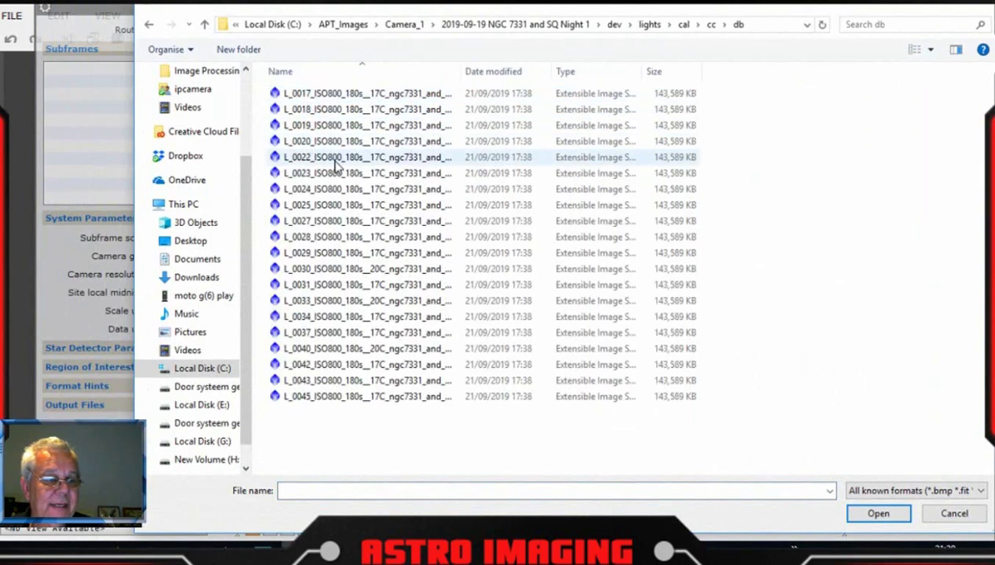
click(336, 158)
key(ctrl+a)
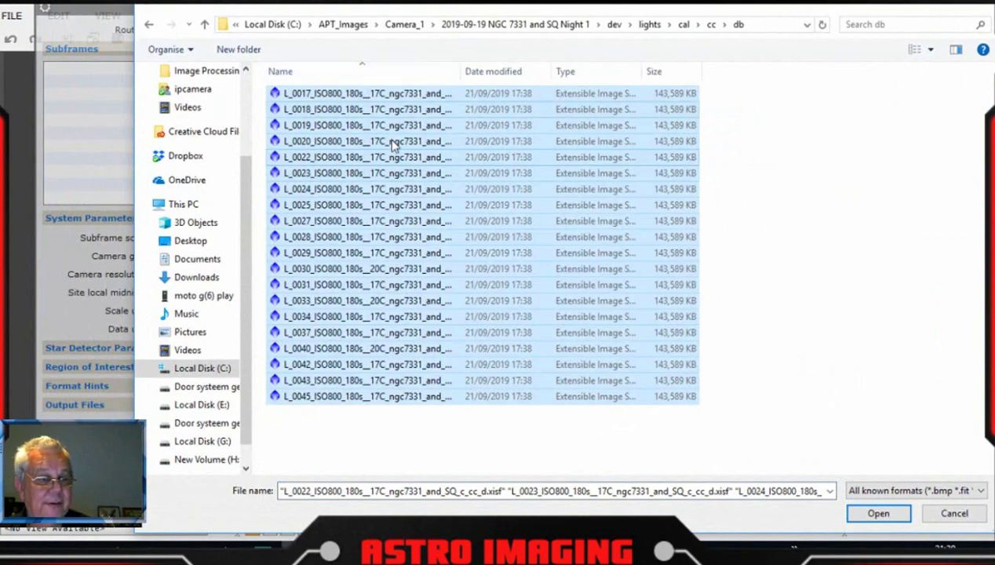
click(877, 514)
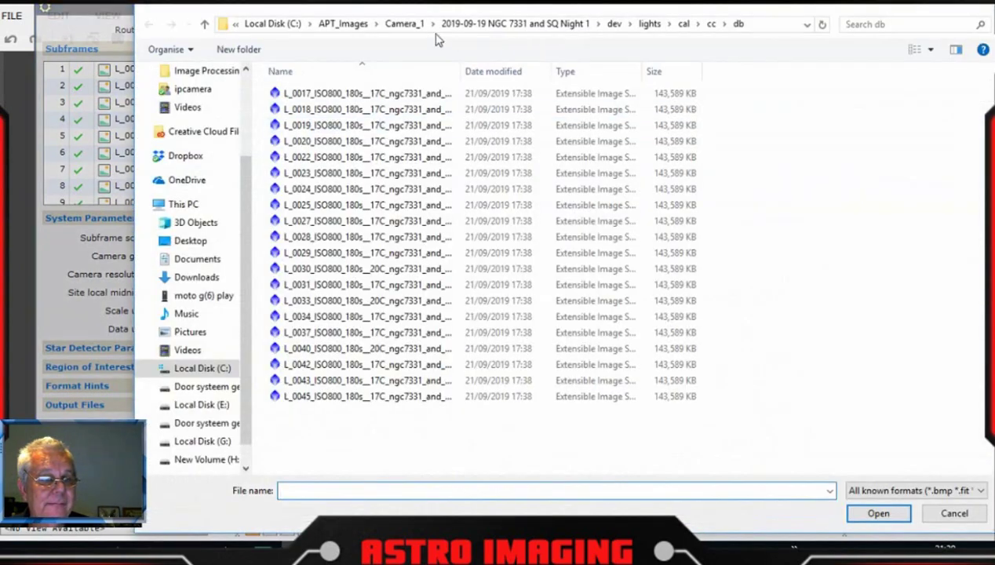
- Add all night 2 db frames to the list, leaving out the accept folder
click(410, 24)
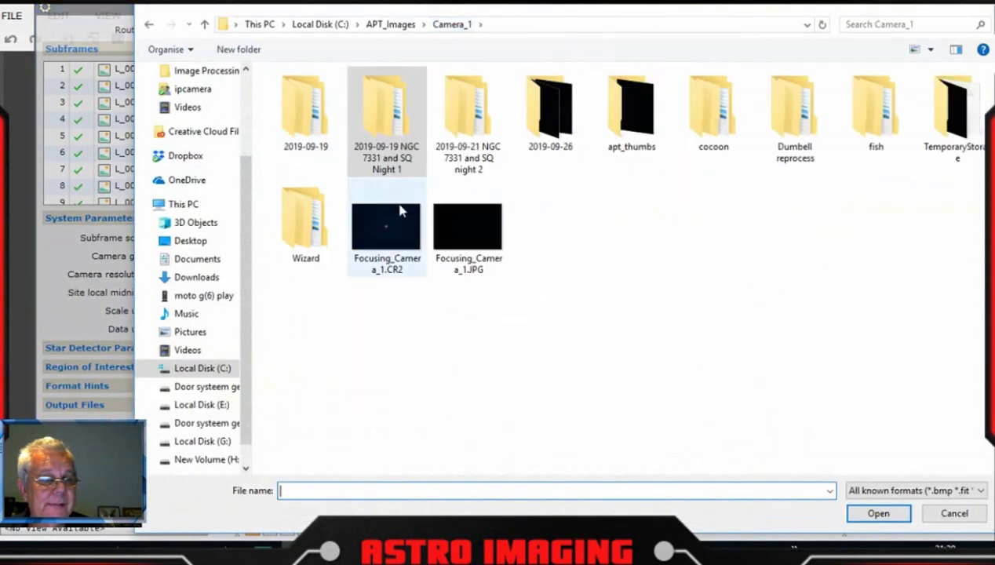
double_click(480, 167)
double_click(494, 125)
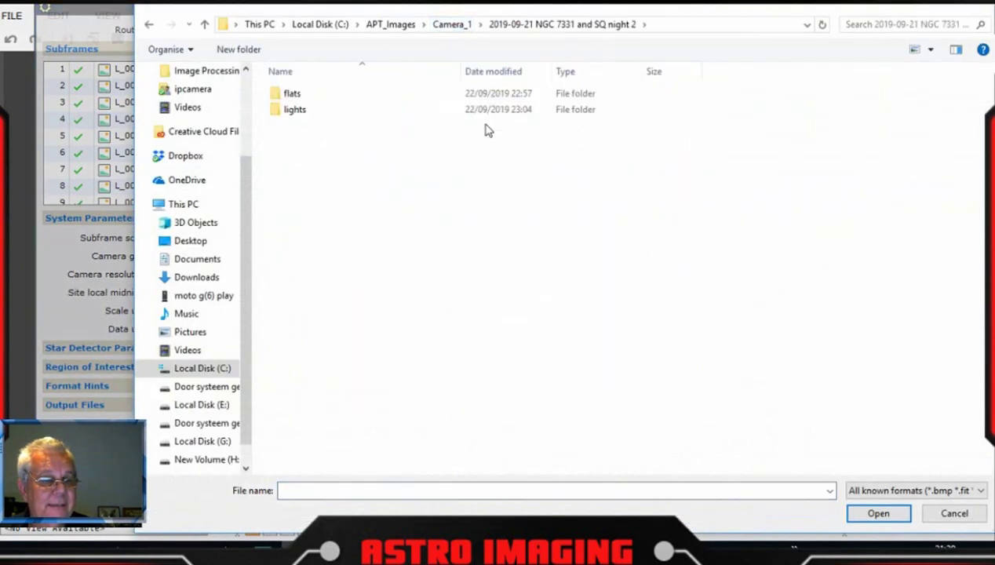
double_click(311, 114)
double_click(316, 122)
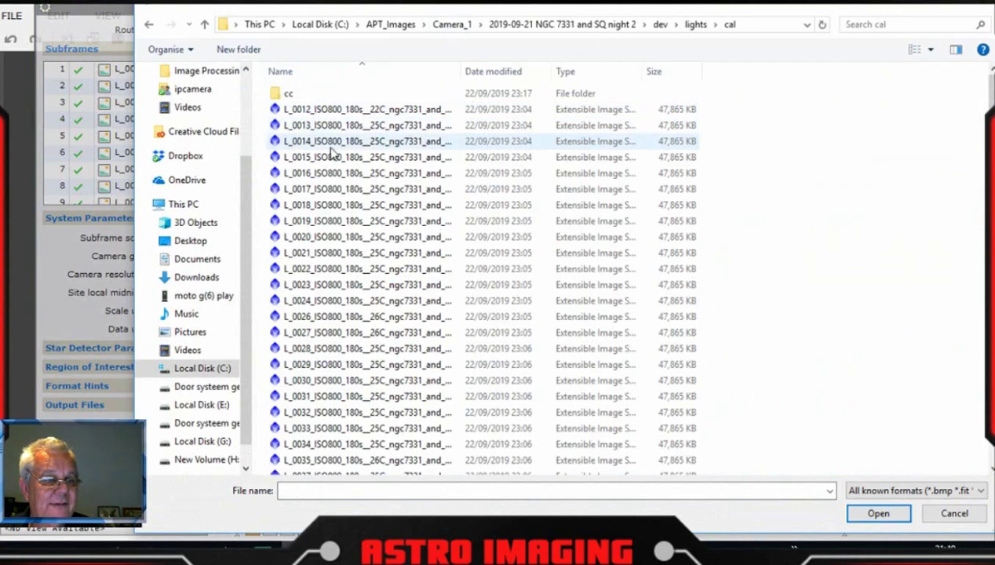
double_click(311, 95)
double_click(312, 95)
click(334, 159)
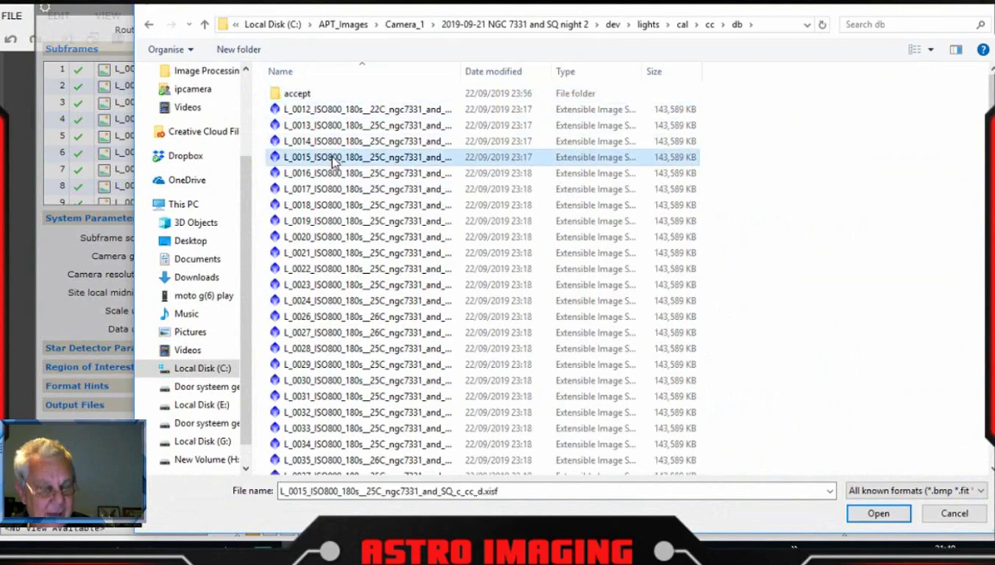
key(ctrl+a)
ctrl+click(318, 95)
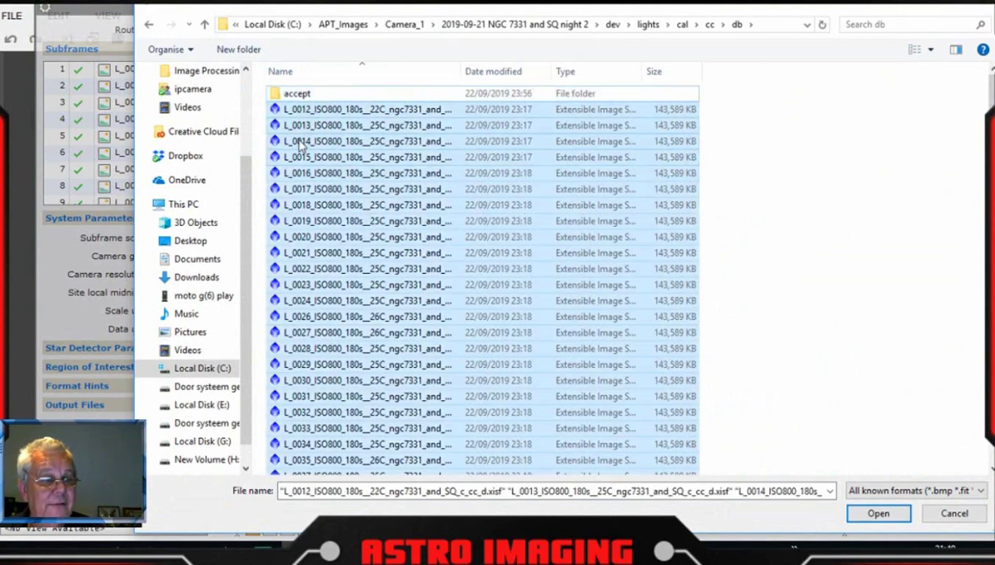
click(877, 514)
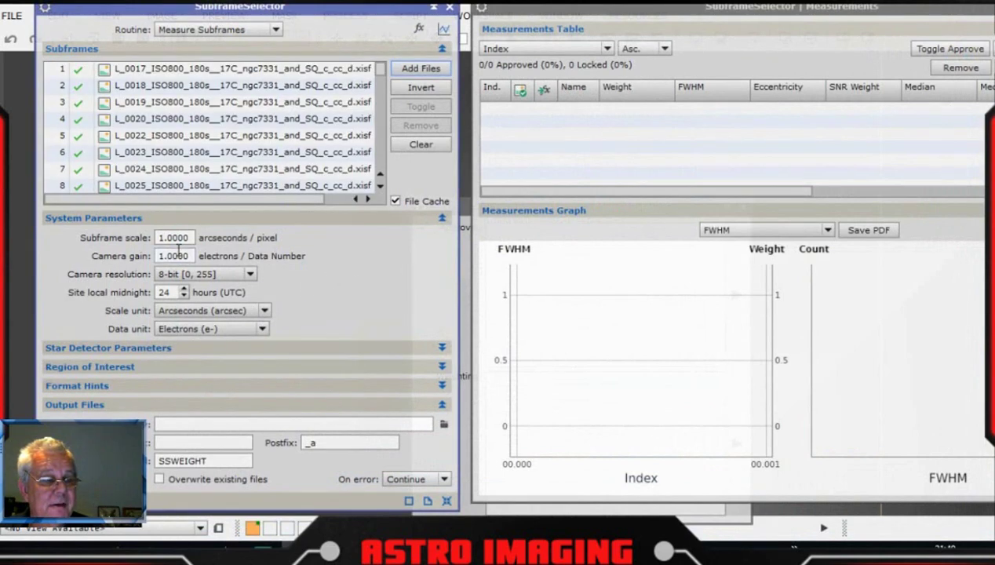
- Set subframe scale to 1.18 arcsec/pixel and camera gain to 0.297
drag(157, 238, 184, 237)
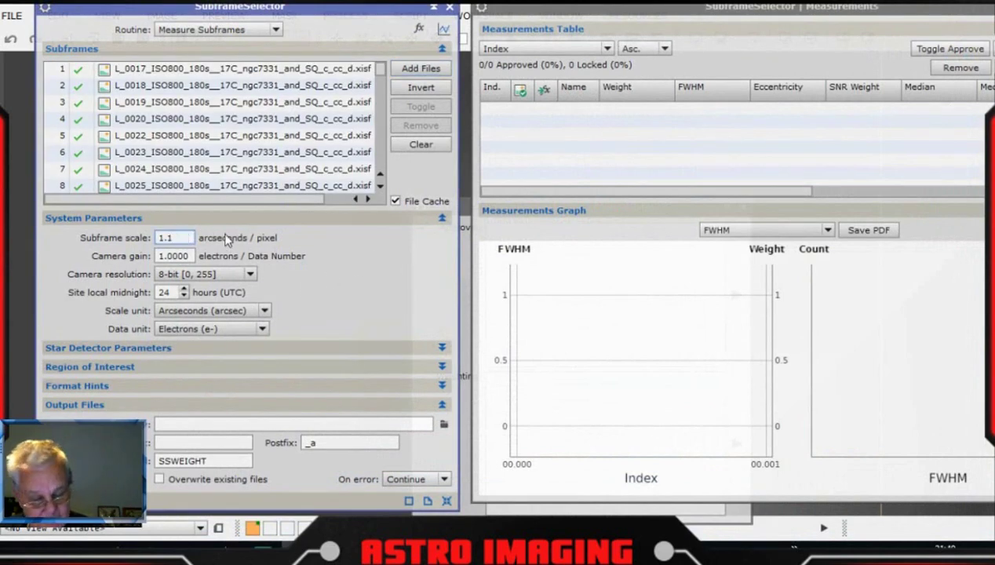
key(Return)
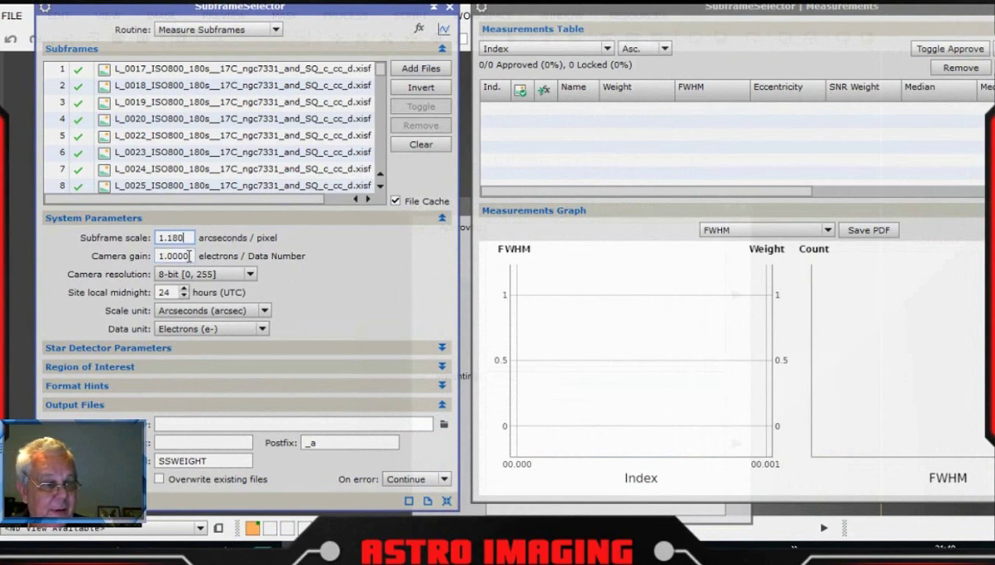
drag(188, 255, 160, 257)
text(0)
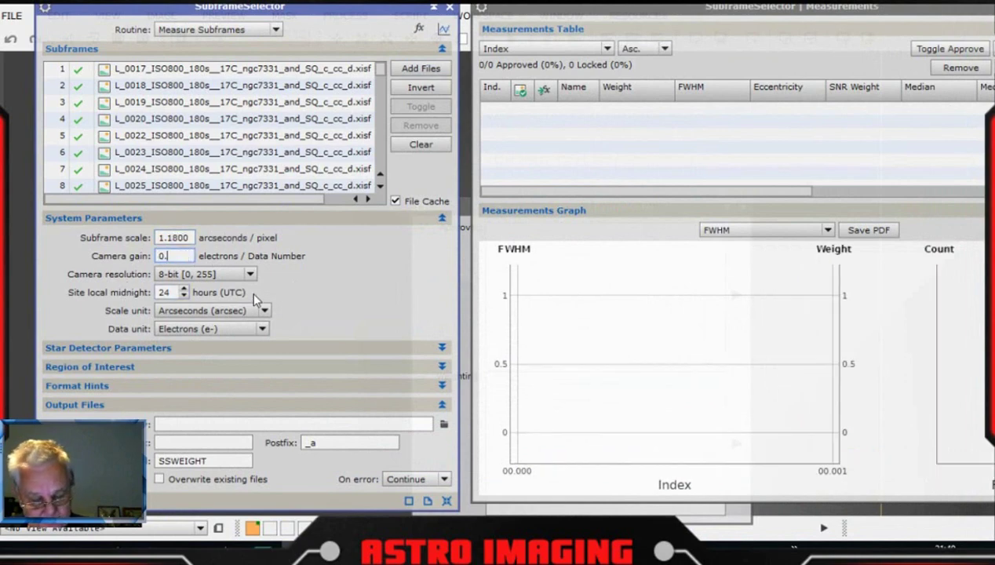
text(.297)
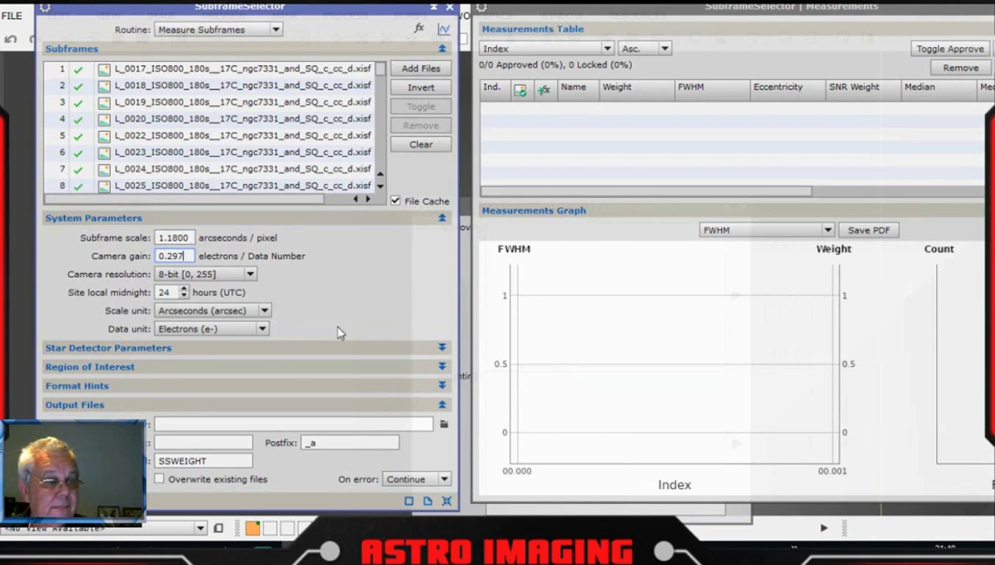
- Set the output directory to the night 2 cal/cc/db/accept folder
click(444, 425)
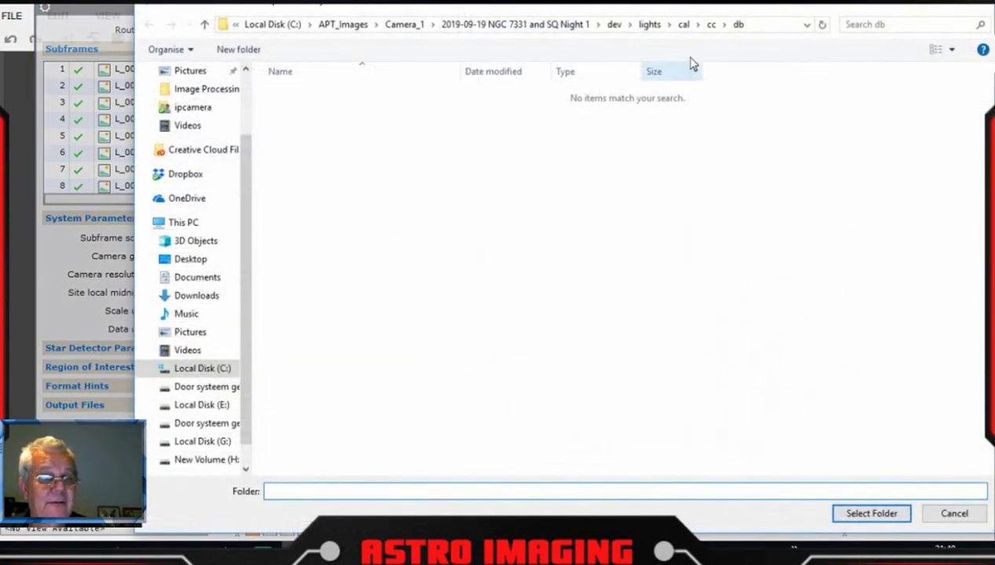
click(402, 25)
double_click(463, 155)
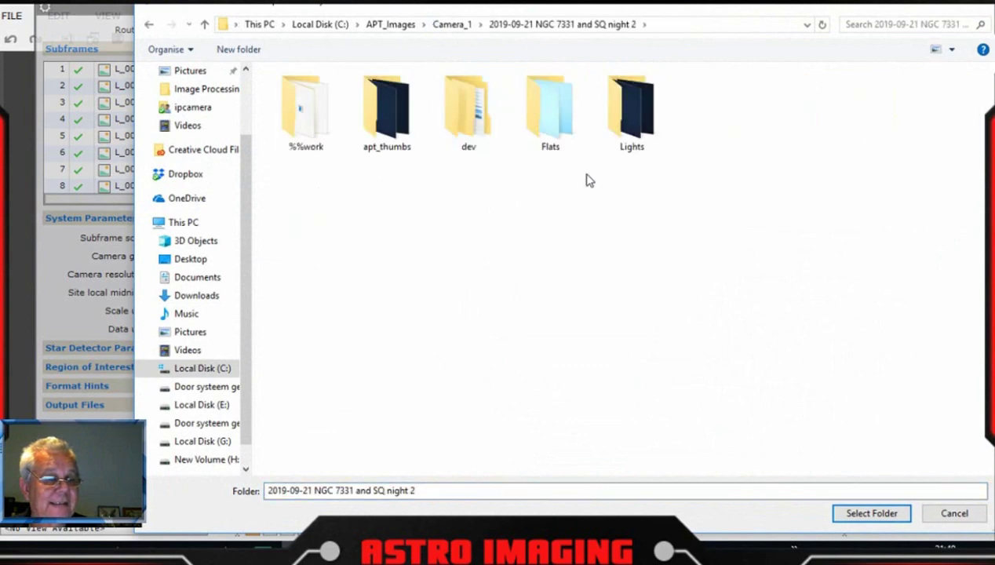
double_click(471, 140)
double_click(318, 110)
double_click(304, 124)
double_click(326, 98)
double_click(325, 100)
click(321, 101)
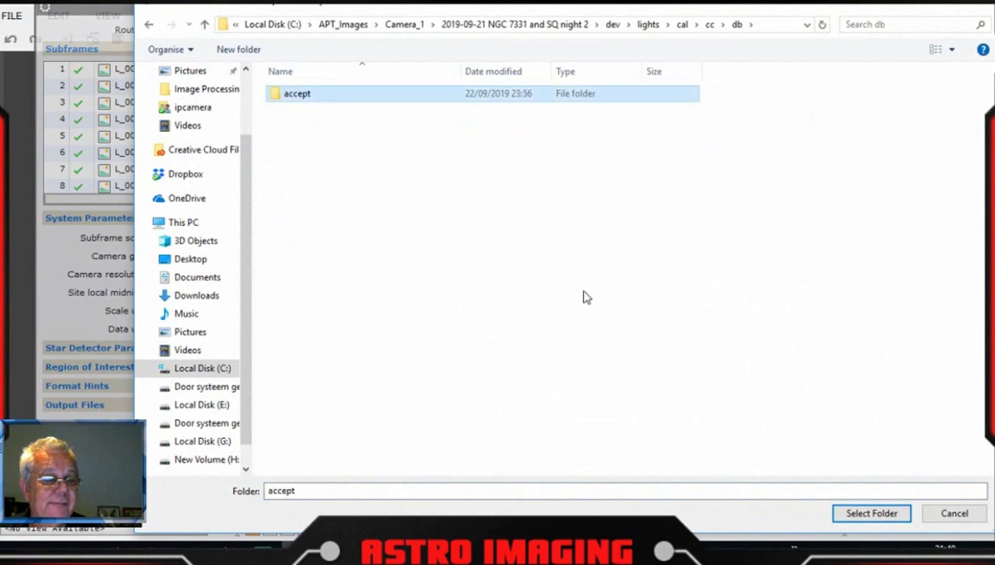
click(856, 514)
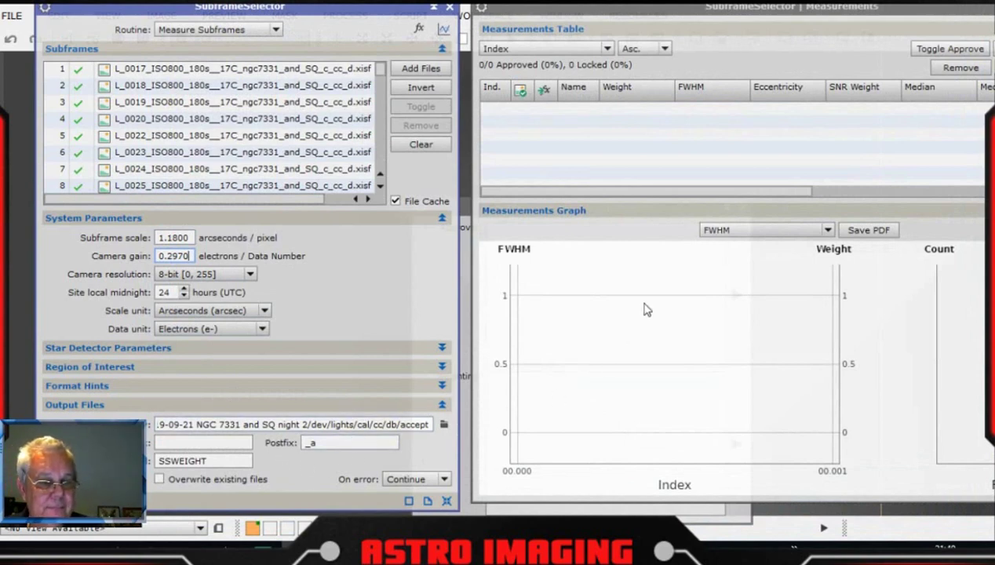
- Select the SSWEIGHT output keyword text for editing
click(211, 461)
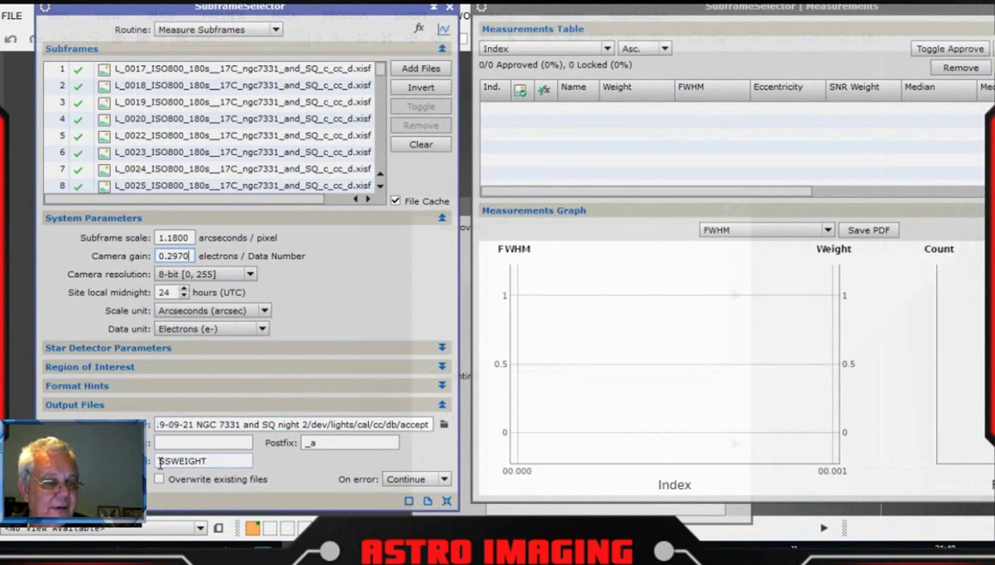
drag(160, 462, 200, 464)
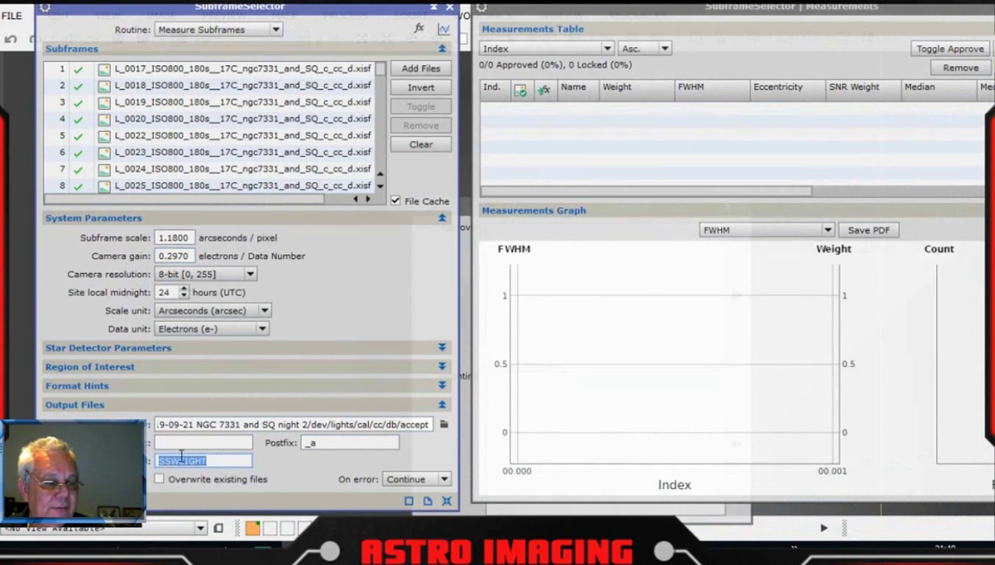
click(169, 462)
drag(237, 462, 159, 461)
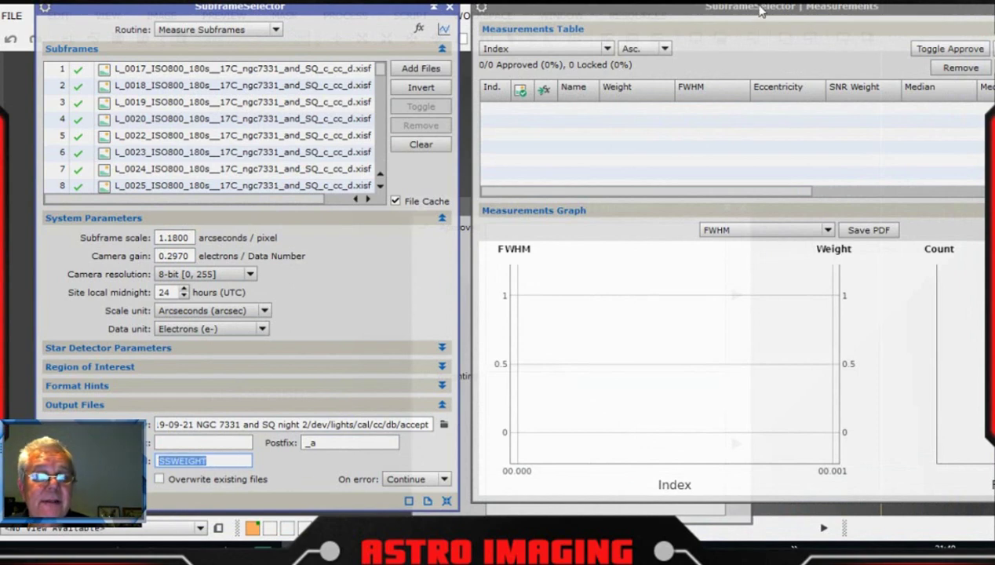
- Arrange the measurements window and collapse the file list, system parameters and output sections
drag(760, 9, 637, 20)
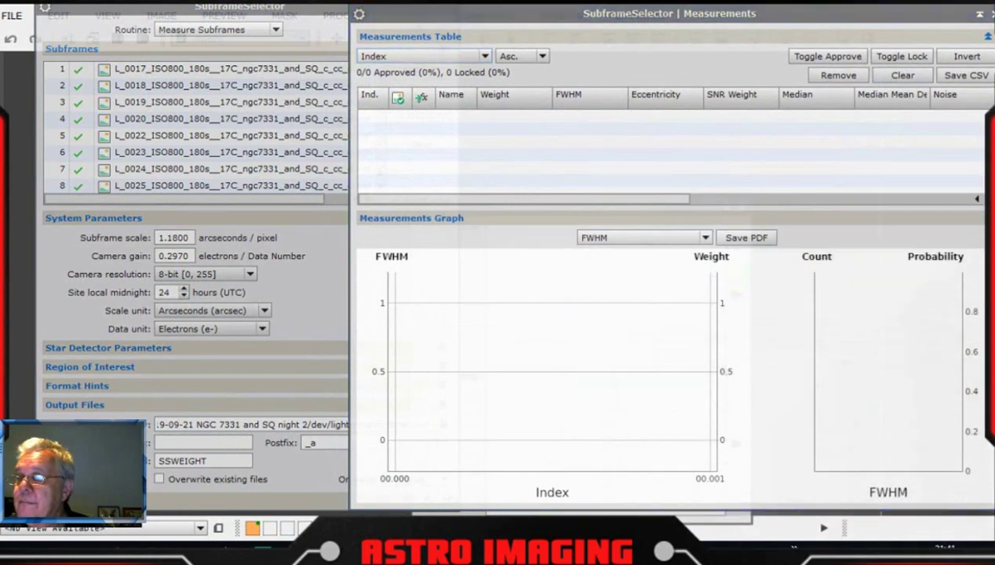
drag(635, 17, 649, 10)
drag(331, 11, 296, 10)
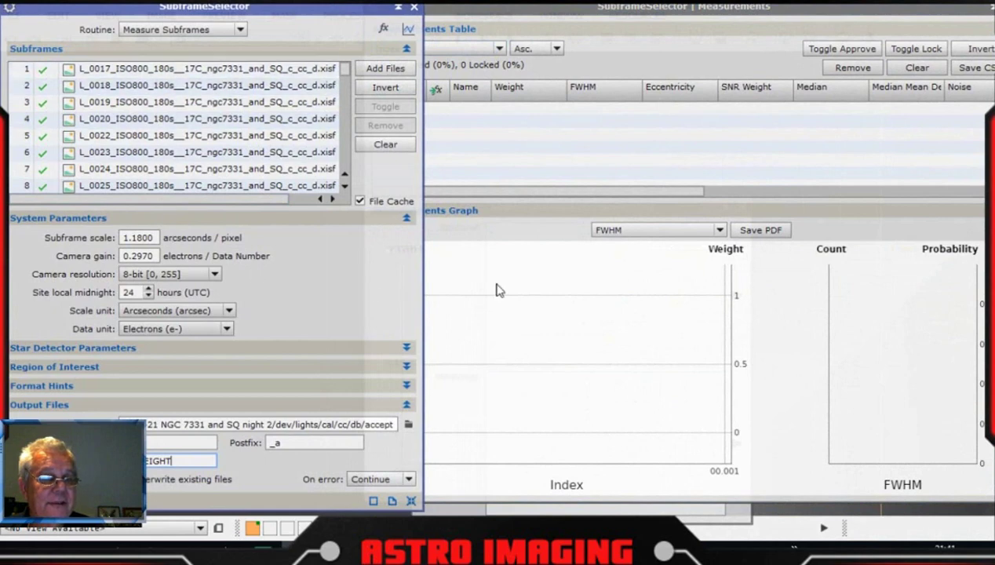
click(696, 8)
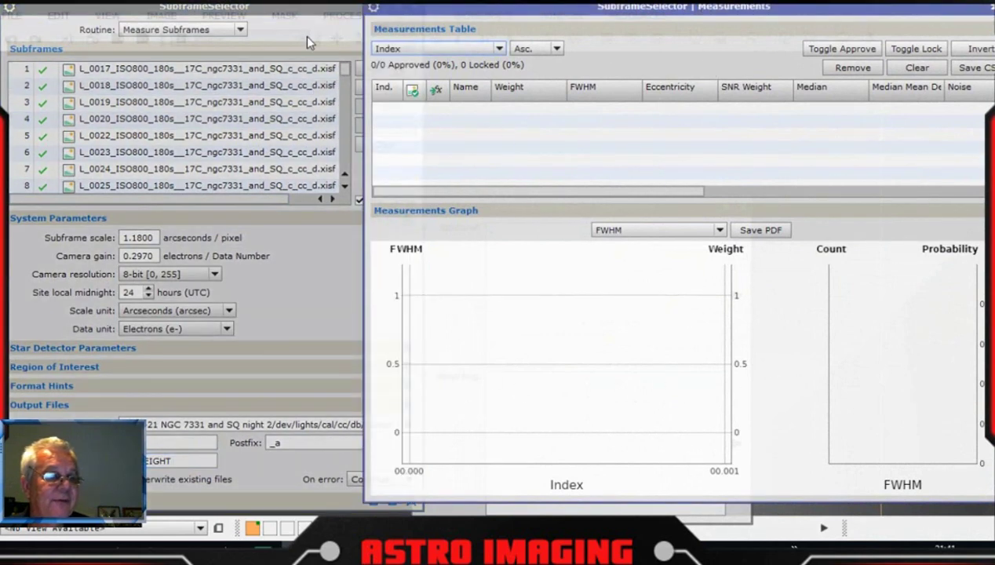
click(306, 8)
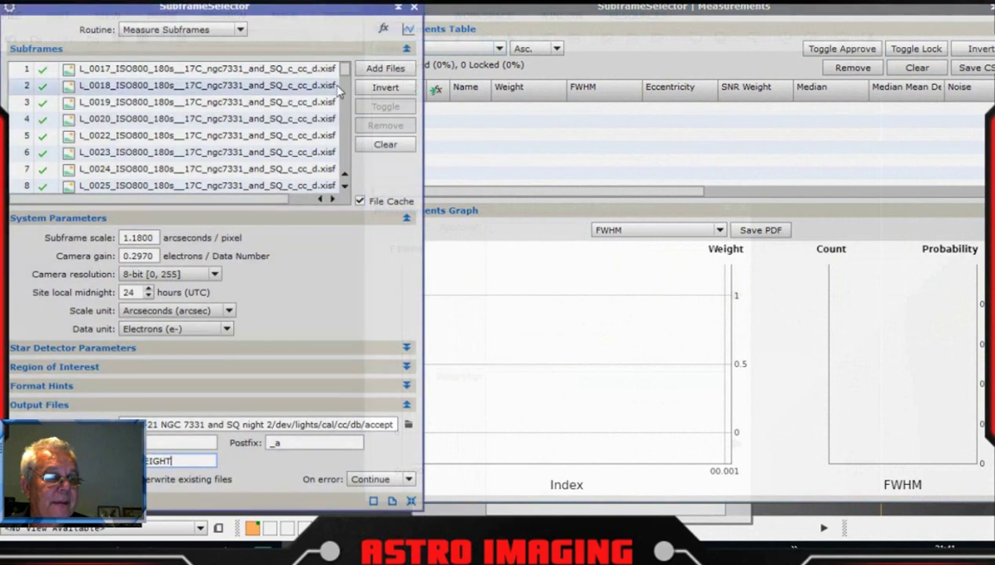
click(407, 48)
click(407, 68)
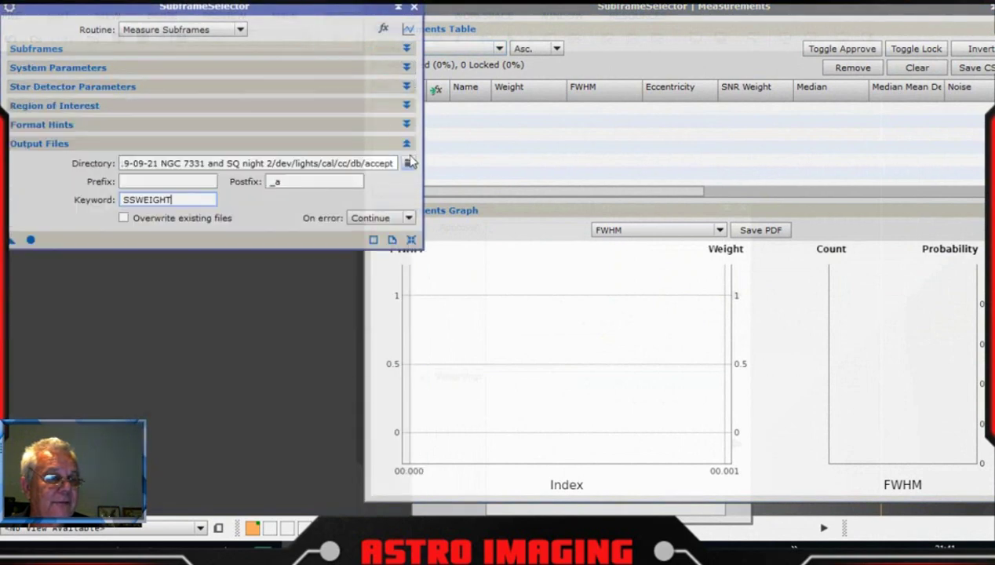
click(407, 145)
- Narrow the Measurements window, place it below SubframeSelector, and lay Expressions over it
drag(578, 11, 377, 12)
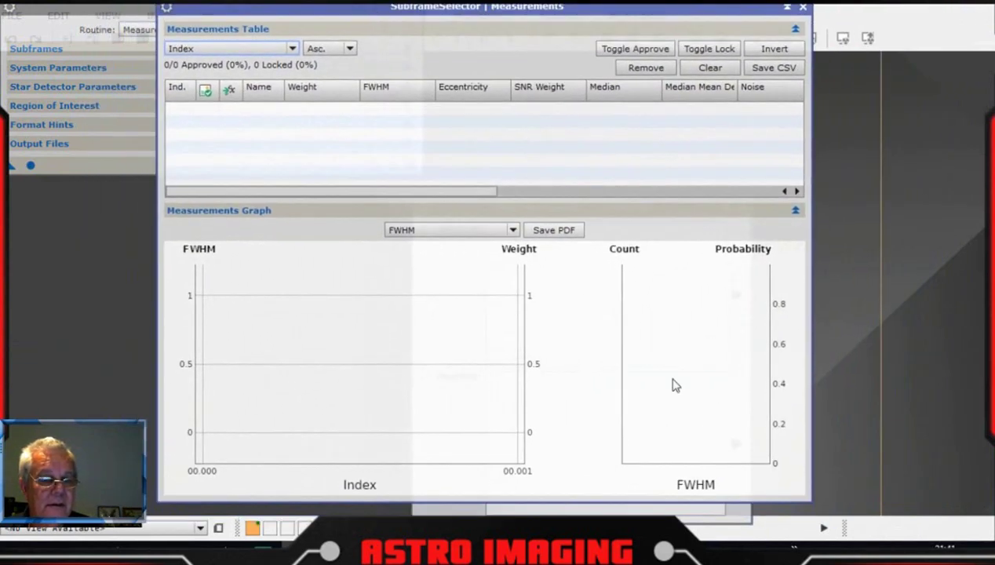
drag(813, 510, 467, 256)
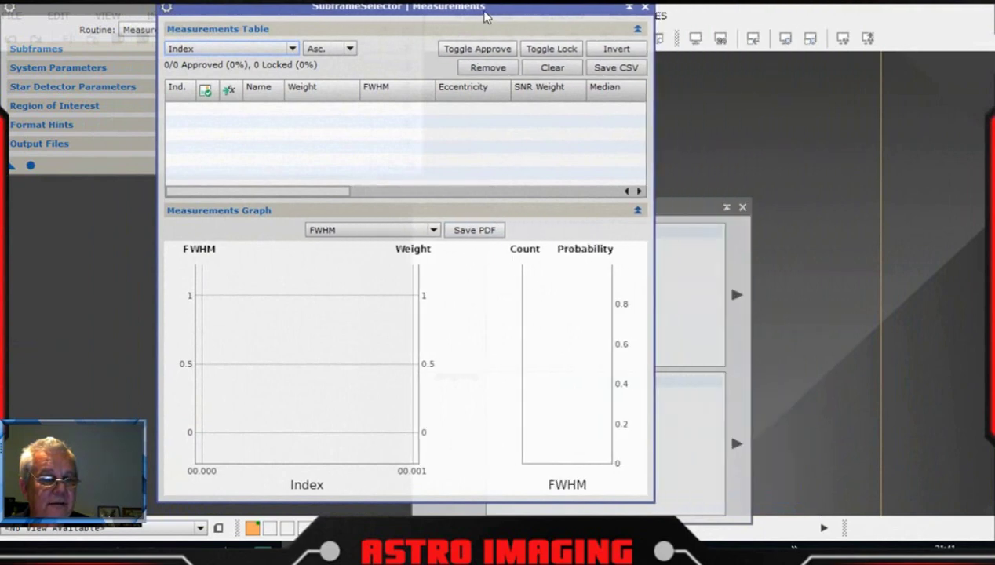
drag(485, 16, 317, 202)
drag(613, 212, 326, 217)
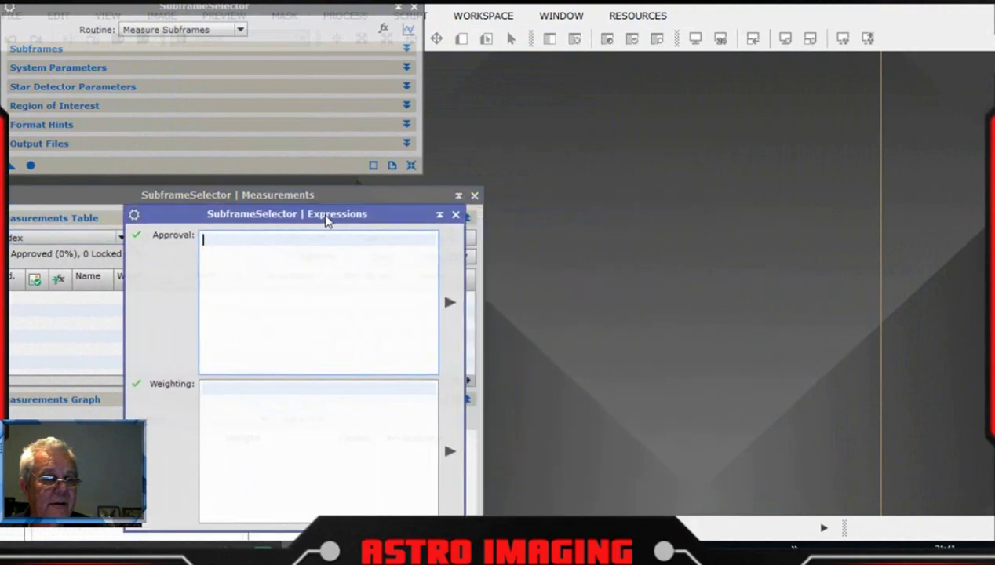
- Measure all 79 subframes and widen the Measurements window to show FWHM, Eccentricity and SNR
click(31, 166)
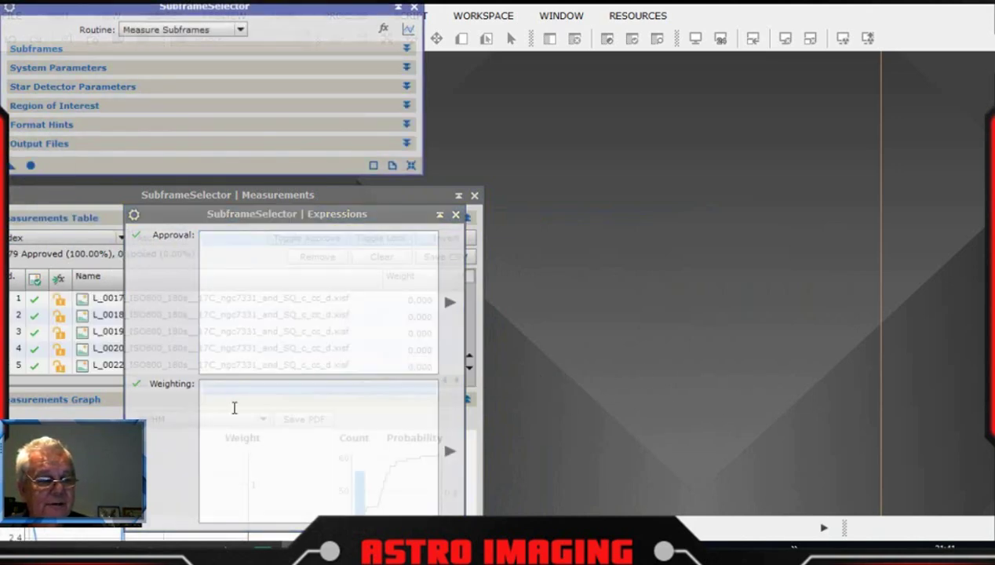
drag(255, 214, 799, 69)
drag(385, 197, 595, 14)
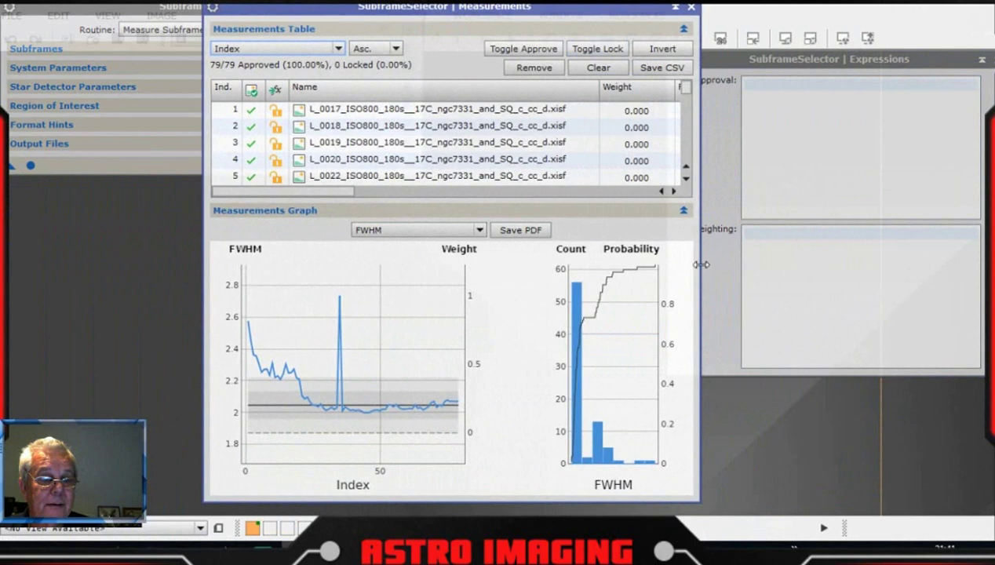
drag(702, 265, 978, 276)
drag(738, 12, 634, 14)
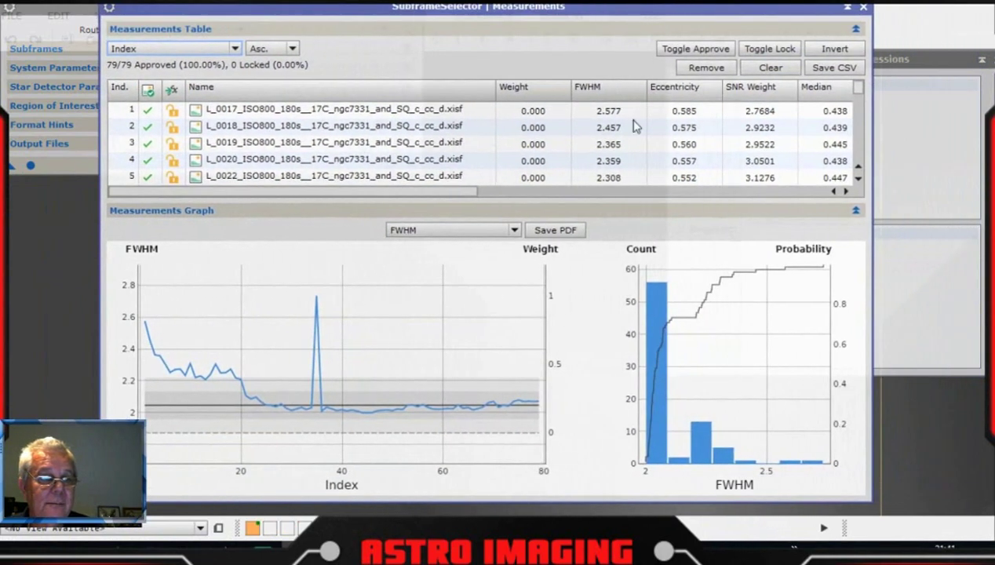
- Reject the outlier subframe at the FWHM spike near index 35, leaving 78 of 79 approved
click(317, 301)
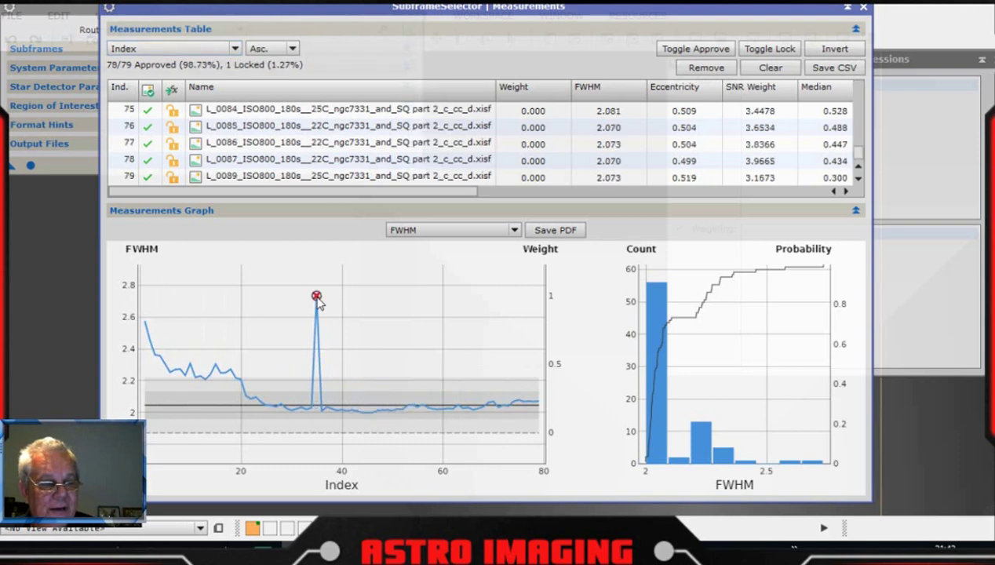
mouse_move(318, 318)
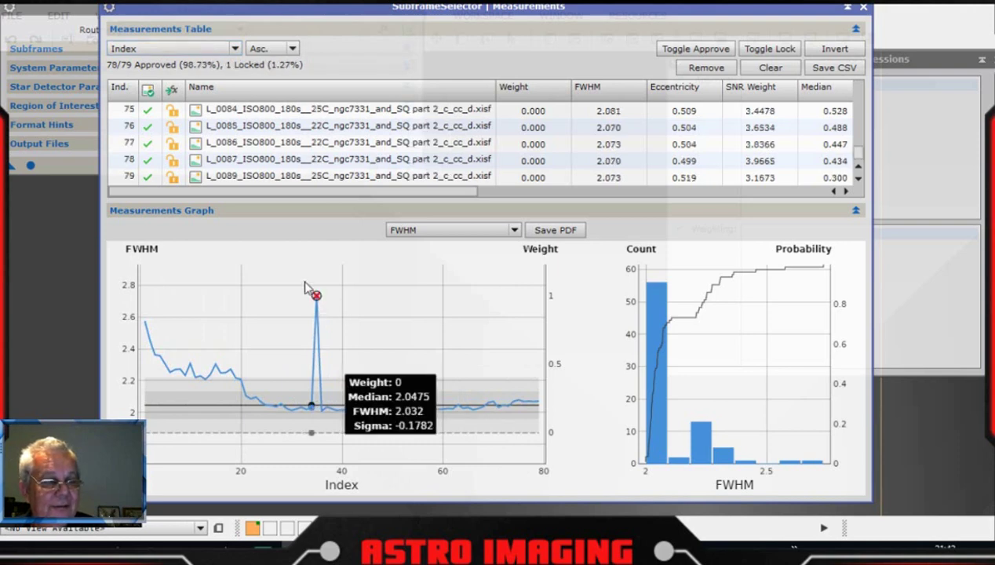
drag(530, 10, 449, 8)
mouse_move(211, 305)
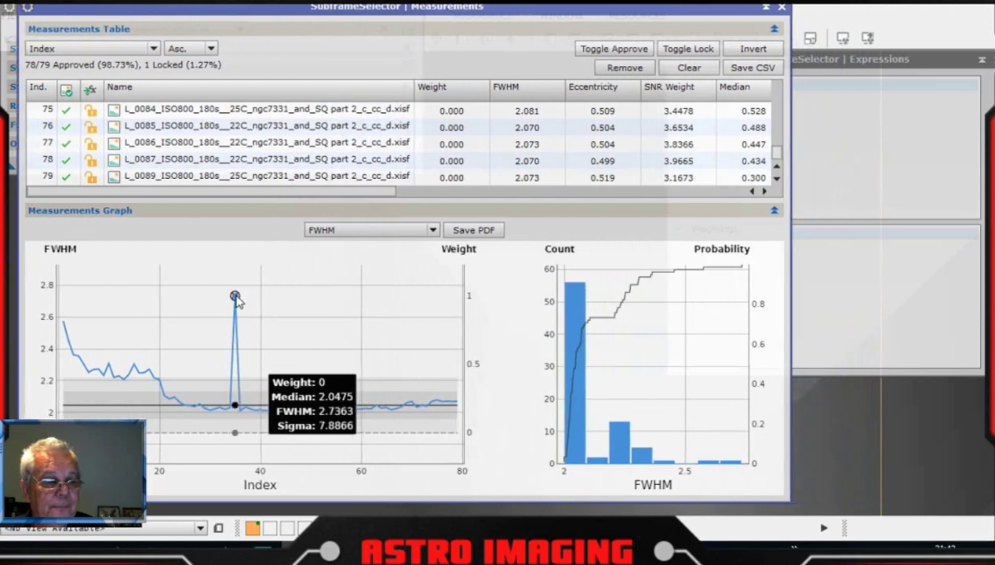
drag(868, 58, 860, 71)
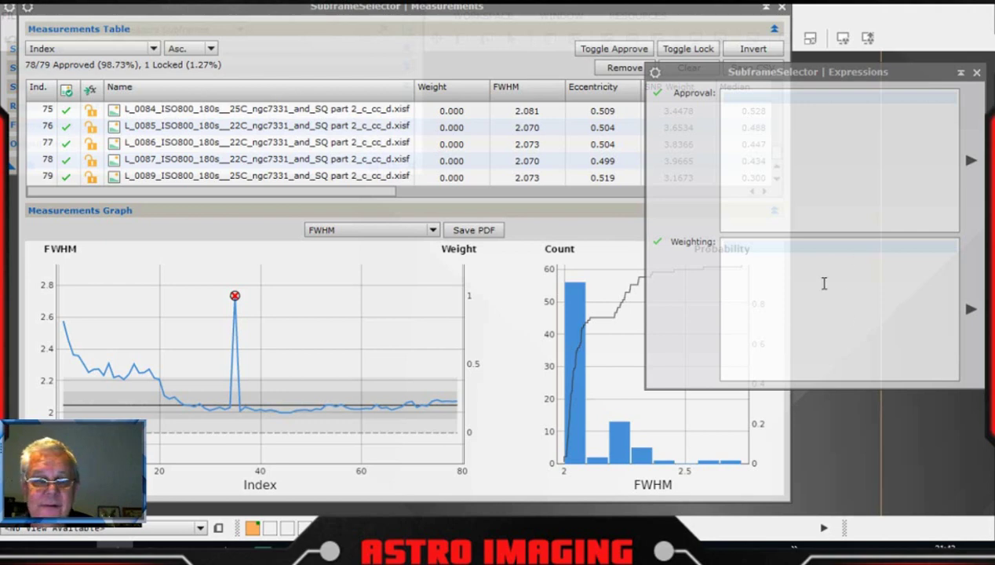
- Apply the pasted SNRWeight formula as the weighting expression for every subframe
click(810, 260)
key(ctrl+v)
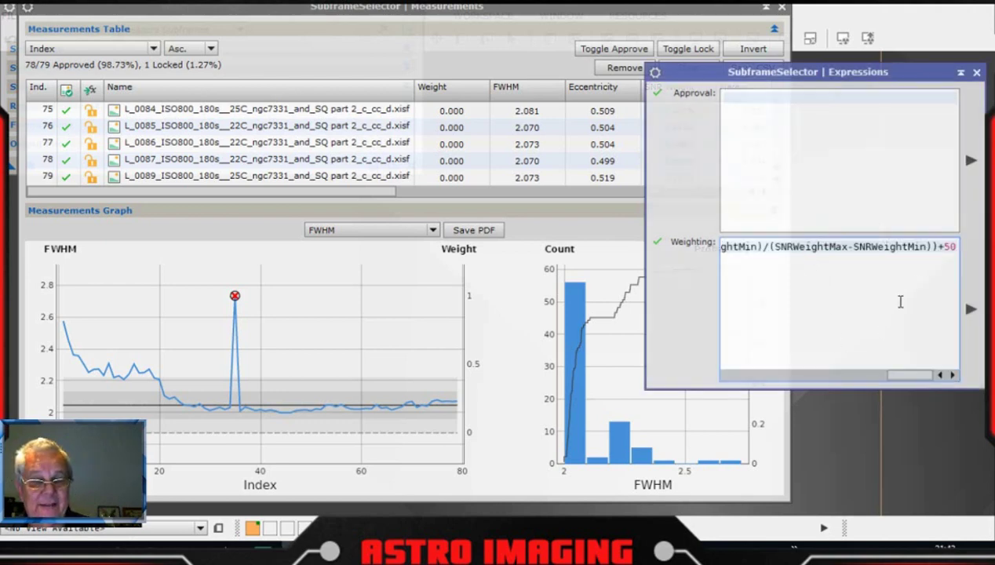
click(972, 312)
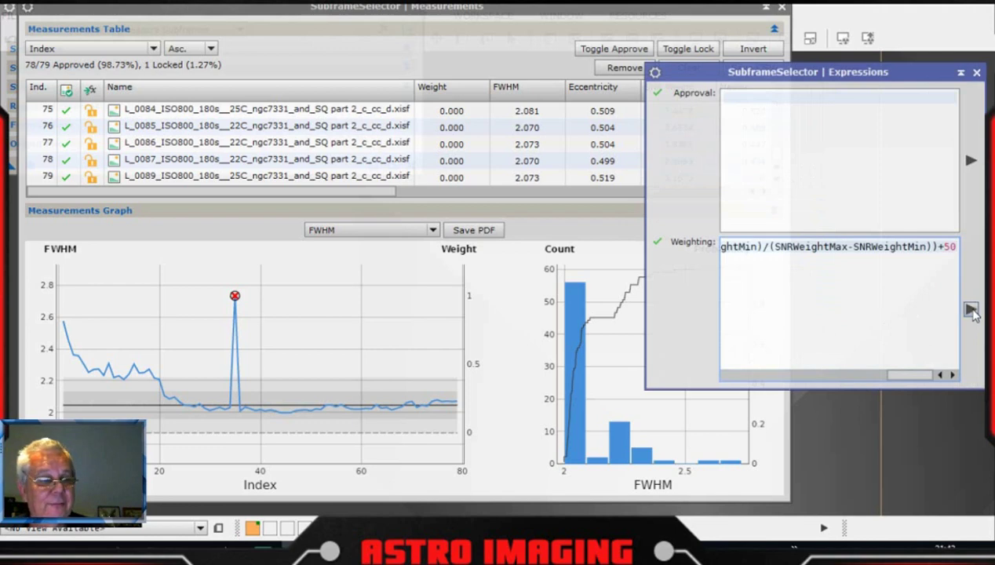
drag(822, 68, 990, 202)
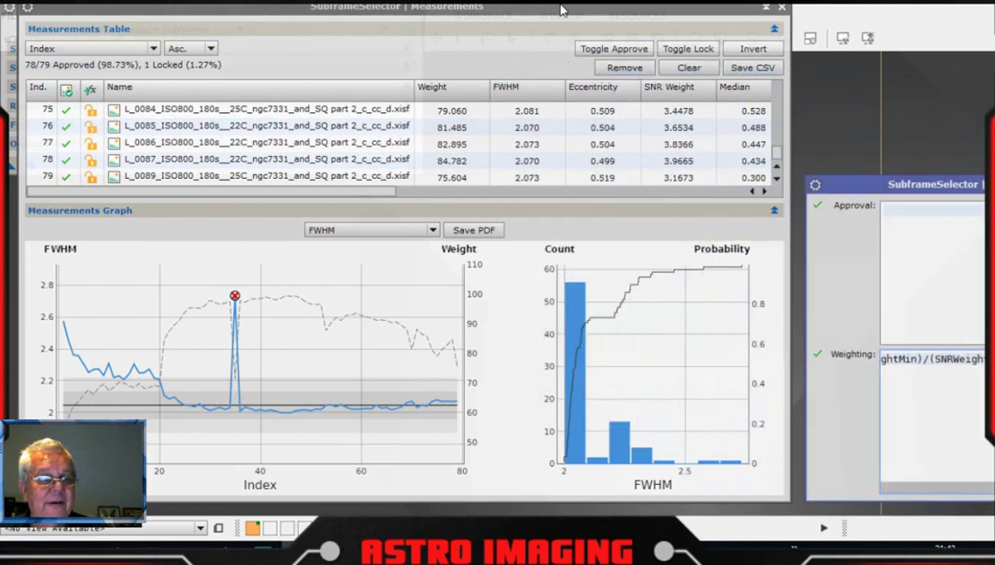
drag(560, 11, 661, 9)
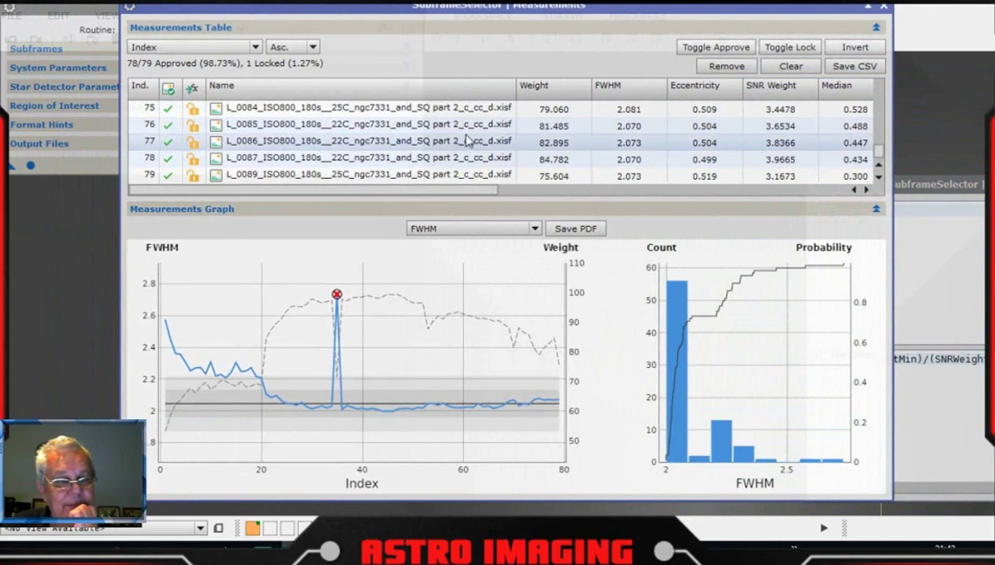
- Sort the measurements table by Weight and select the best-weighted frame L_0038
click(255, 48)
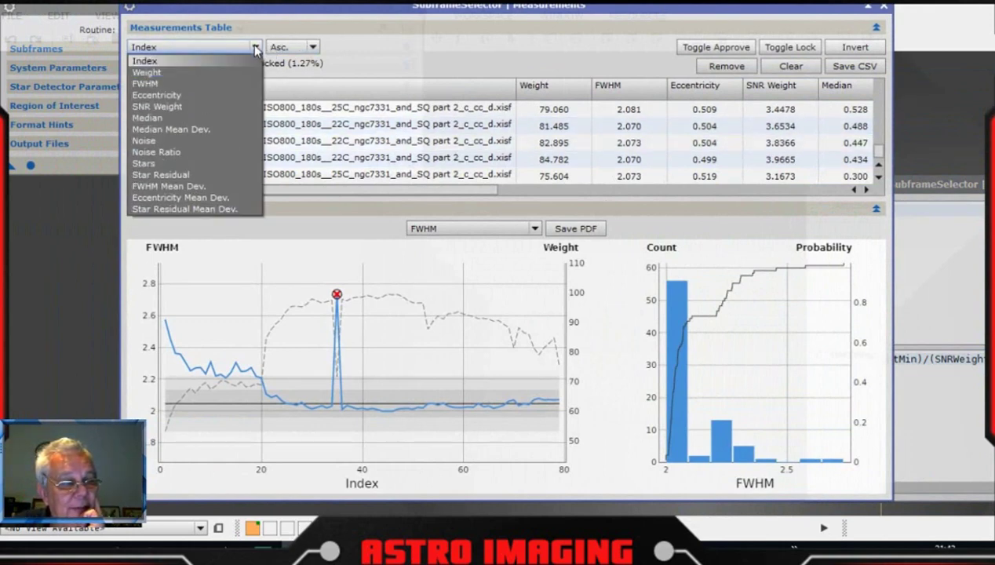
click(177, 74)
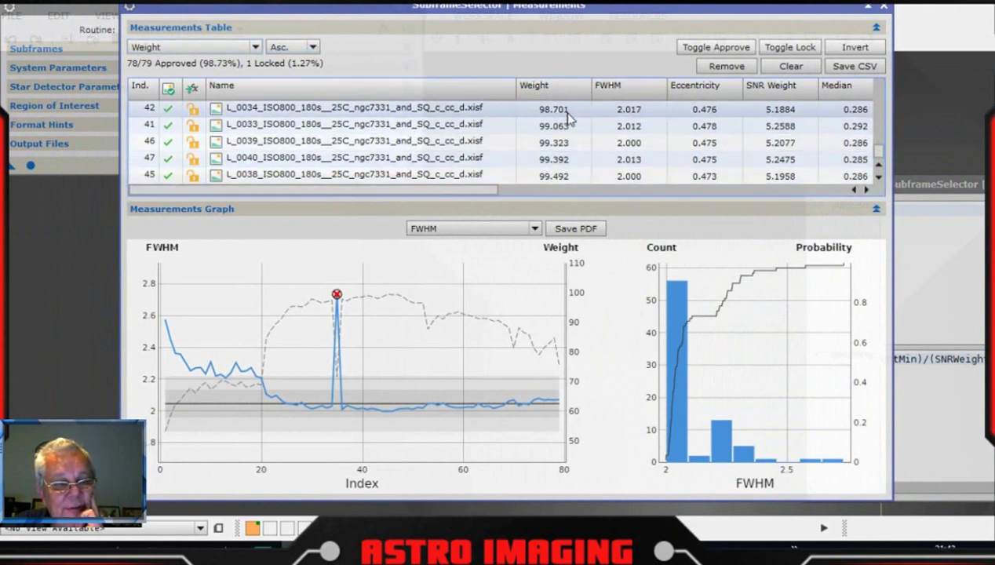
mouse_move(877, 153)
mouse_down()
mouse_move(886, 71)
mouse_move(879, 153)
mouse_up()
click(427, 175)
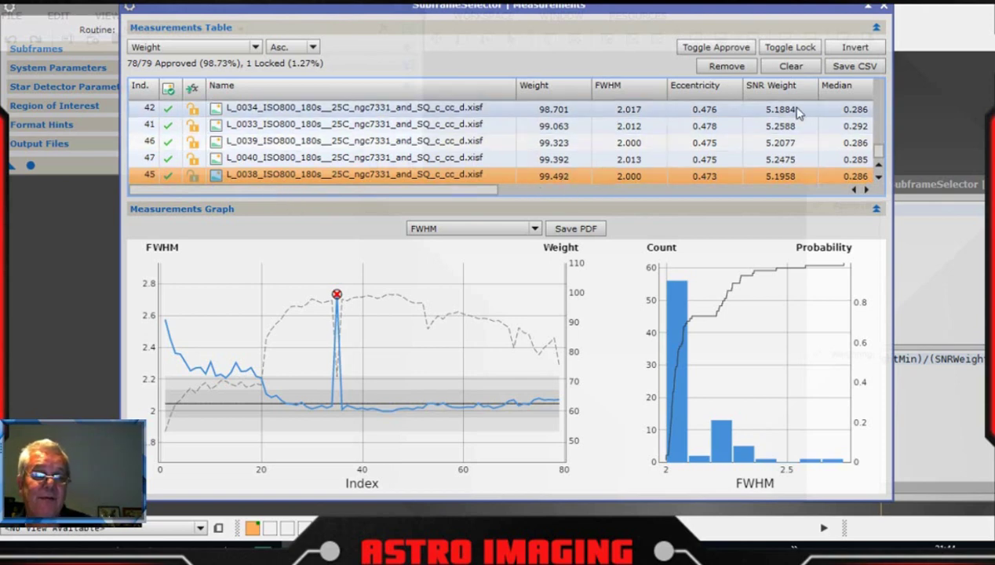
- Close SubframeSelector and its Measurements window, then open the accept folder in File Explorer
click(884, 10)
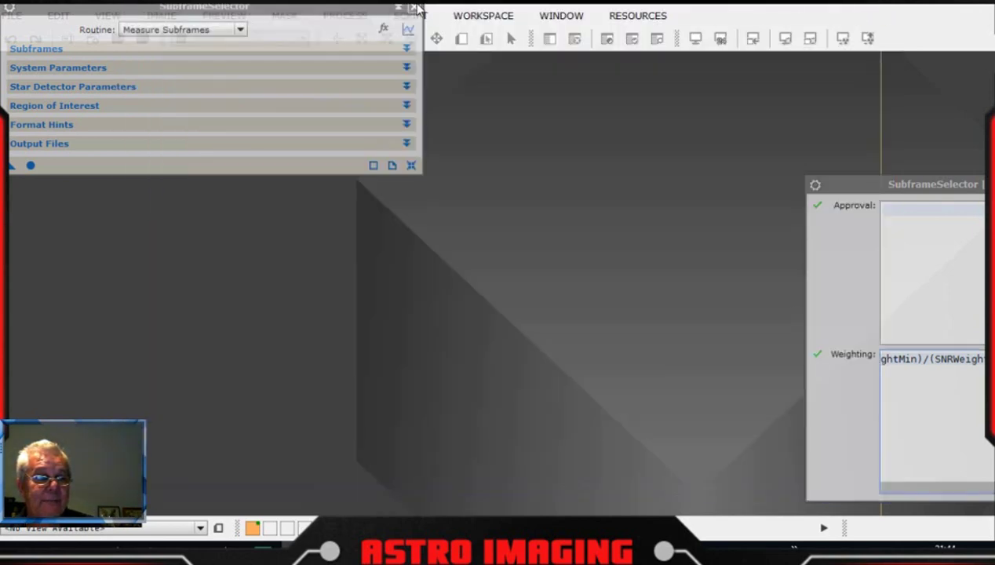
click(416, 10)
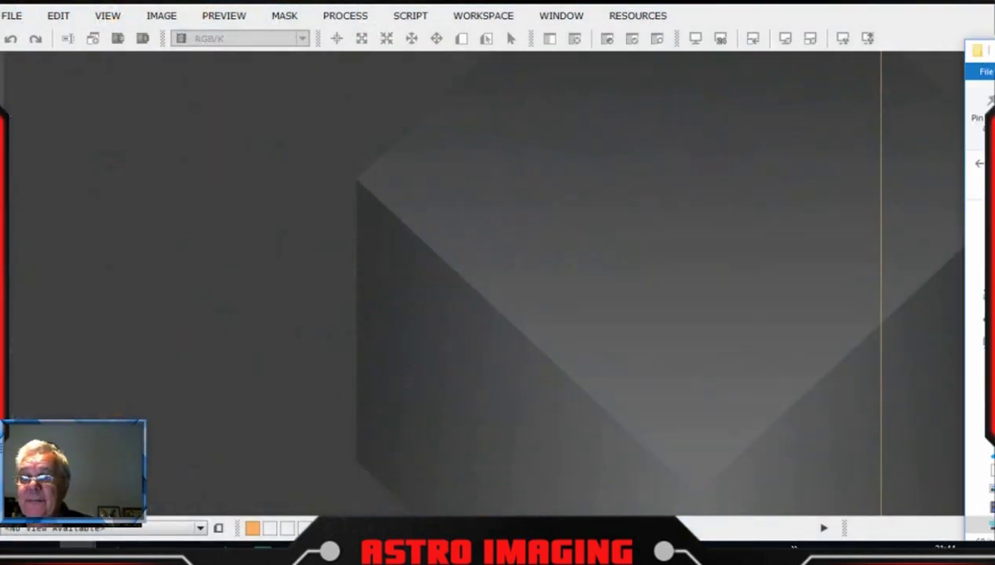
drag(994, 33, 573, 18)
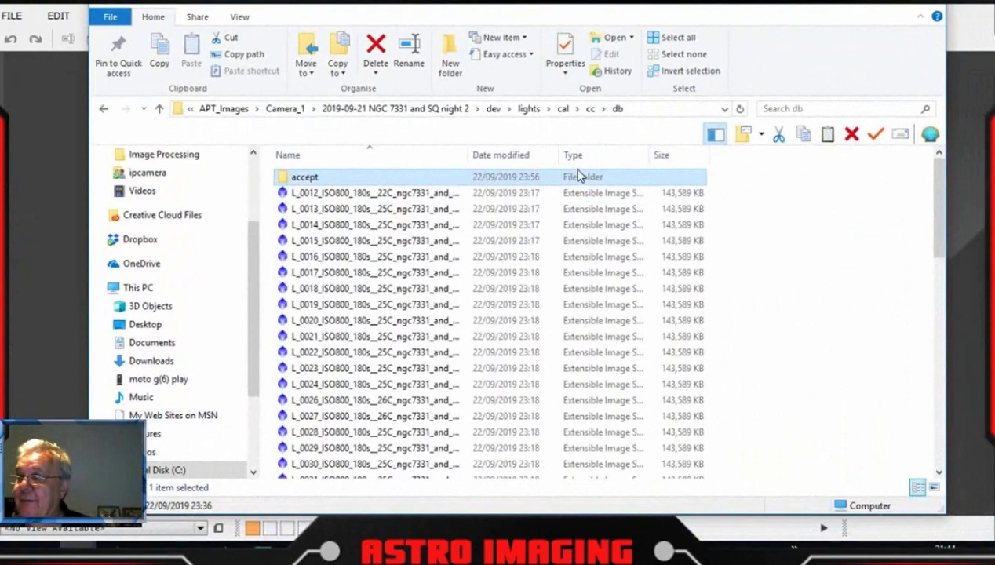
double_click(303, 179)
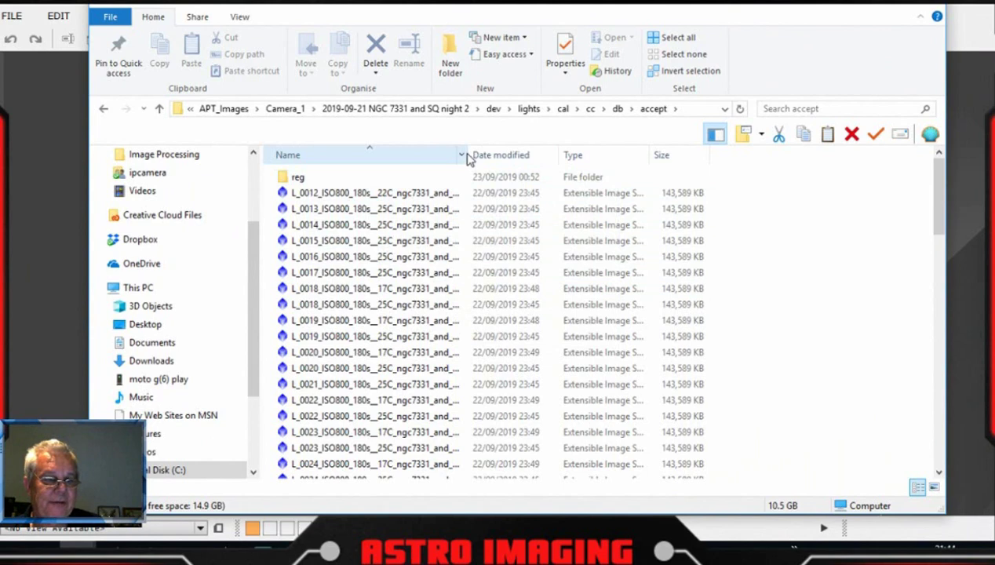
- Widen the Name column to check the 78 _c_cc_d_a.xisf frames, then move Explorer off-screen
drag(468, 156, 617, 157)
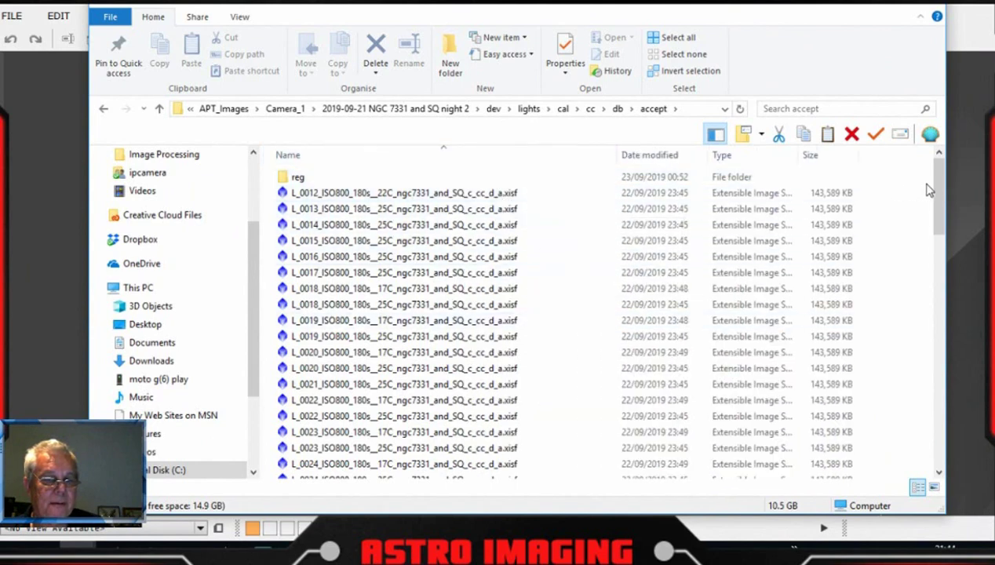
drag(934, 190, 873, 196)
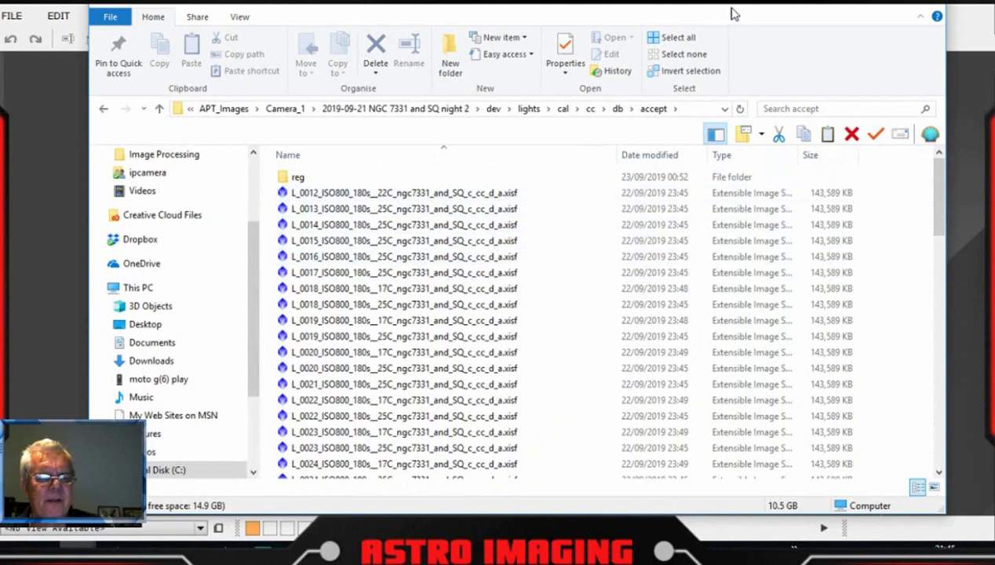
drag(724, 6, 729, 9)
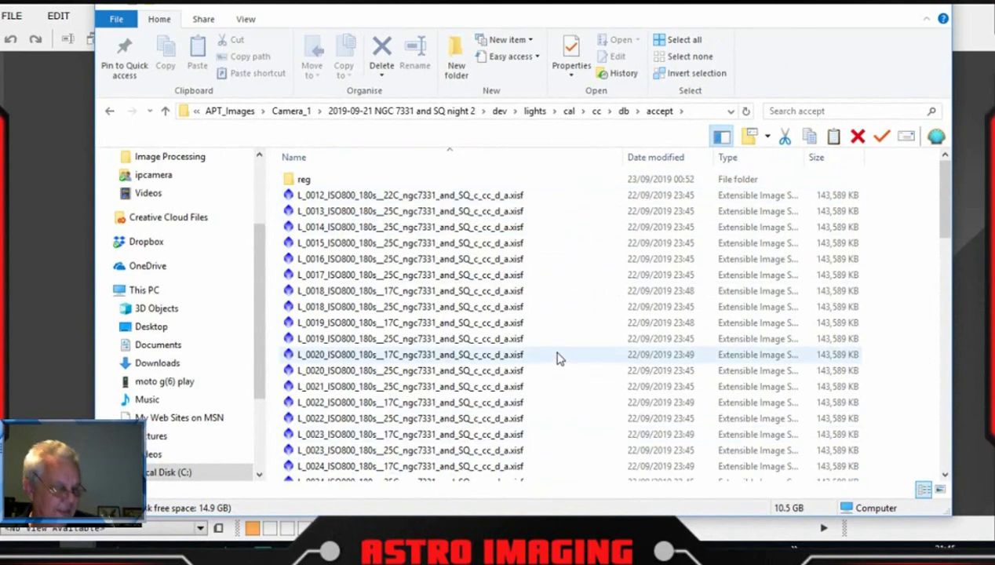
drag(700, 6, 994, 24)
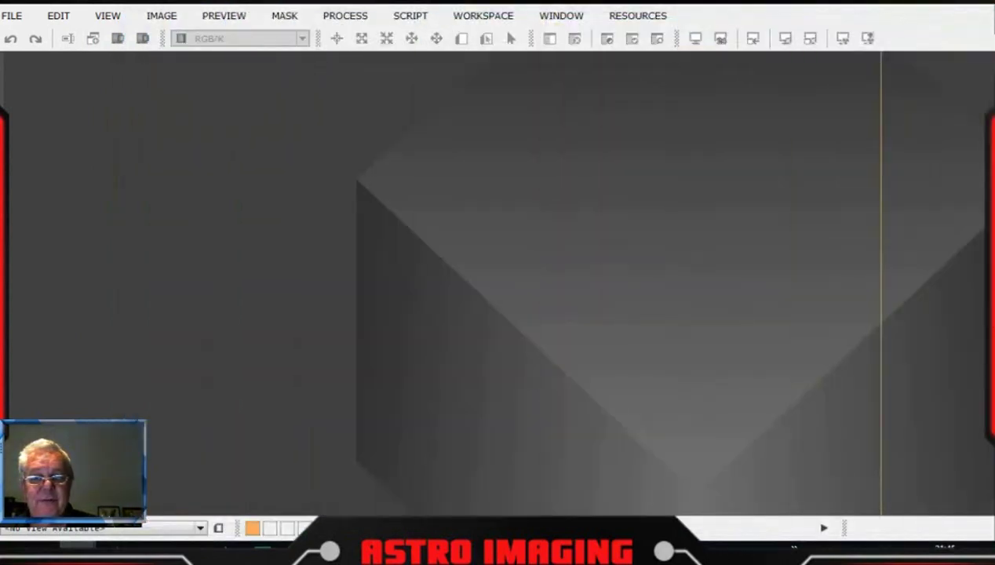
- Open the StarAlignment process from All Processes and position its panel in the workspace
click(346, 15)
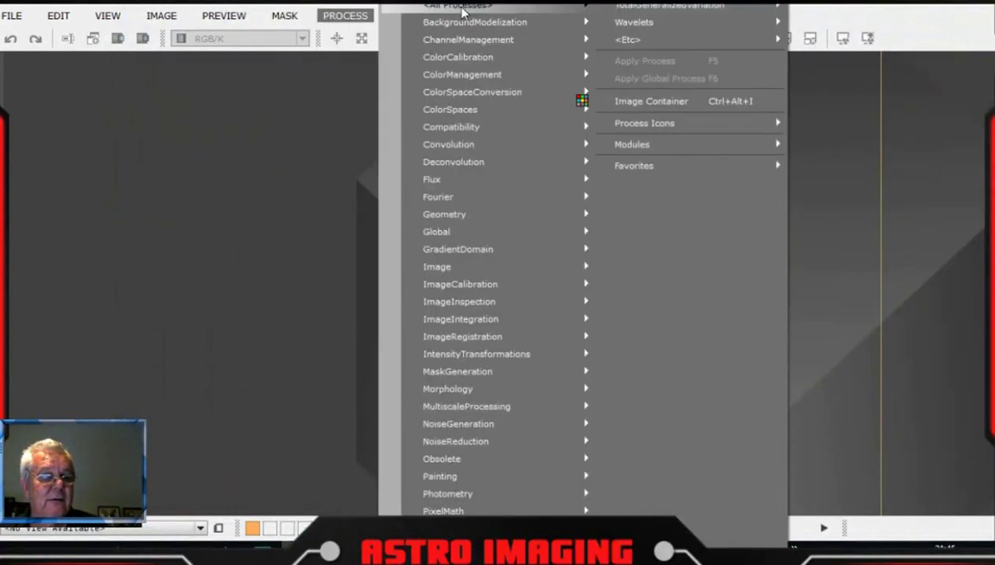
mouse_move(463, 13)
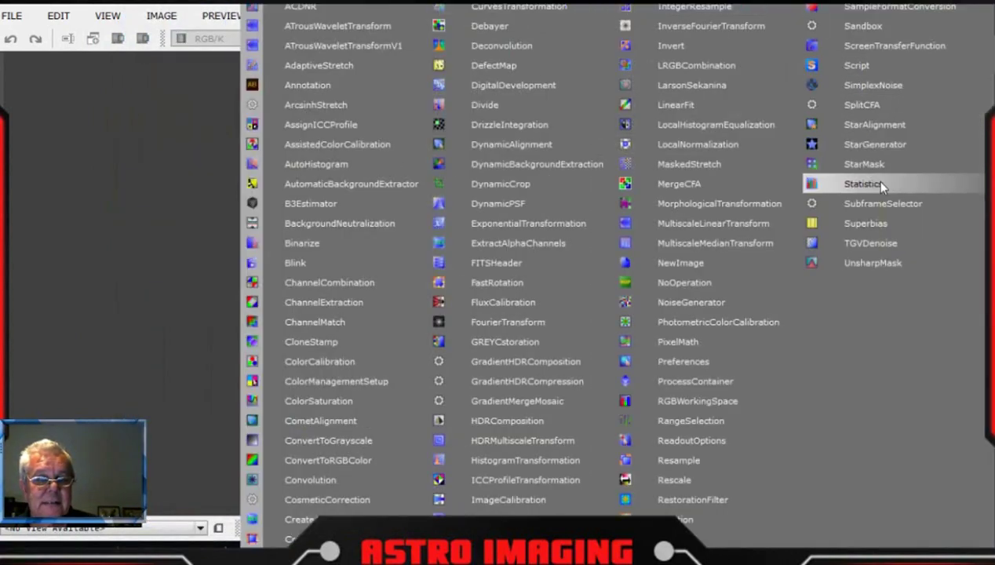
click(862, 122)
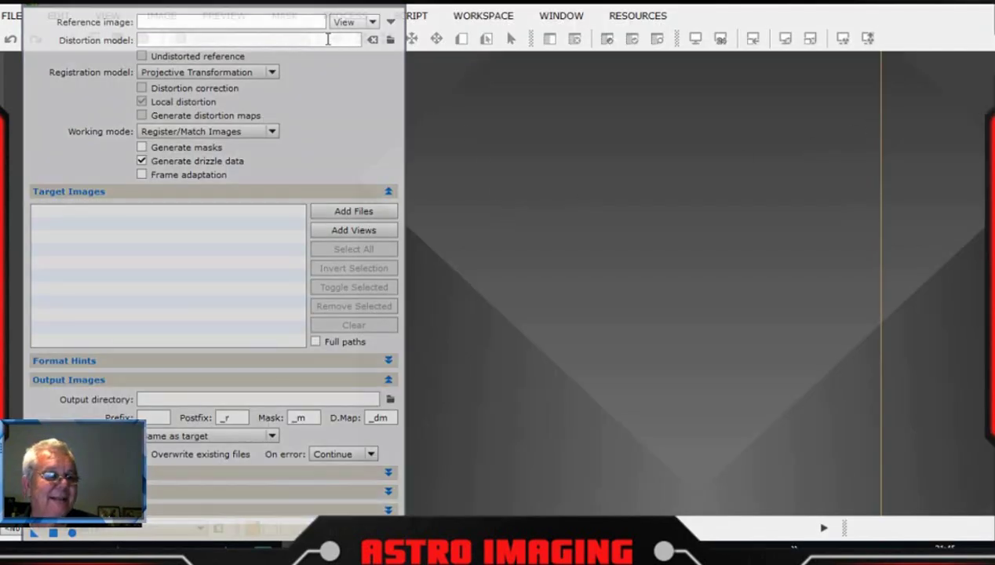
drag(290, 6, 568, 10)
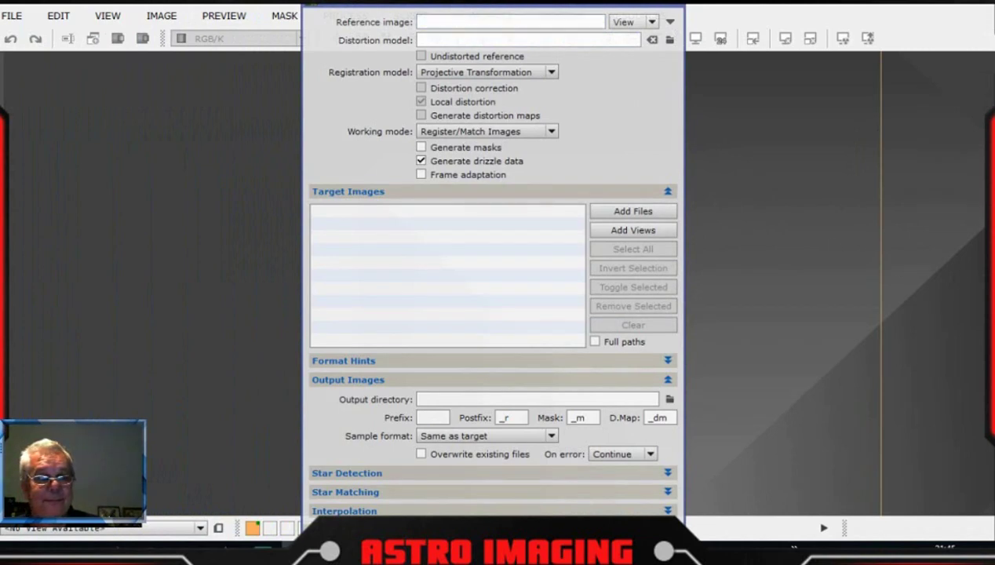
drag(532, 3, 535, 61)
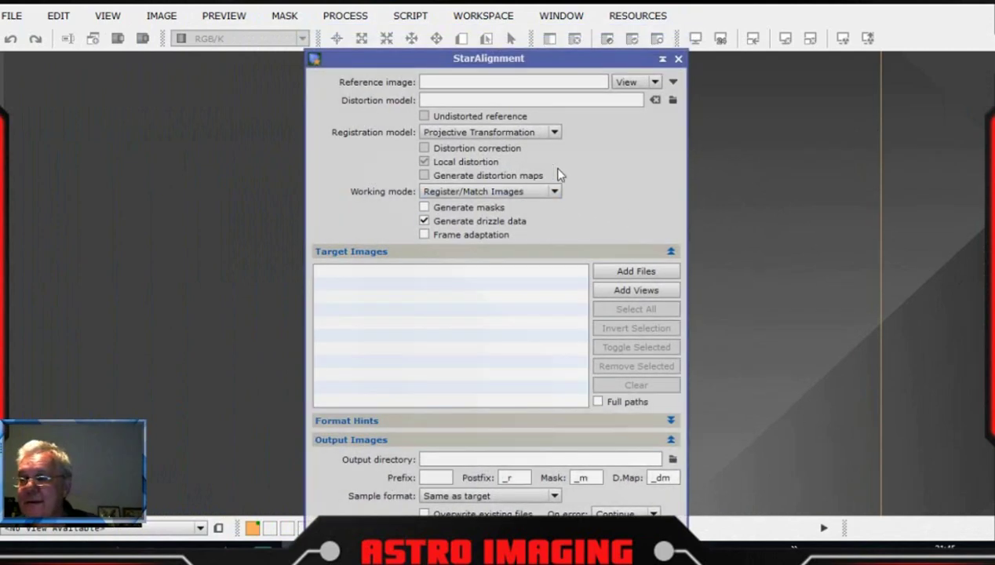
- Set the reference image source to File, choosing L_0038 from the accept folder
click(654, 82)
click(626, 97)
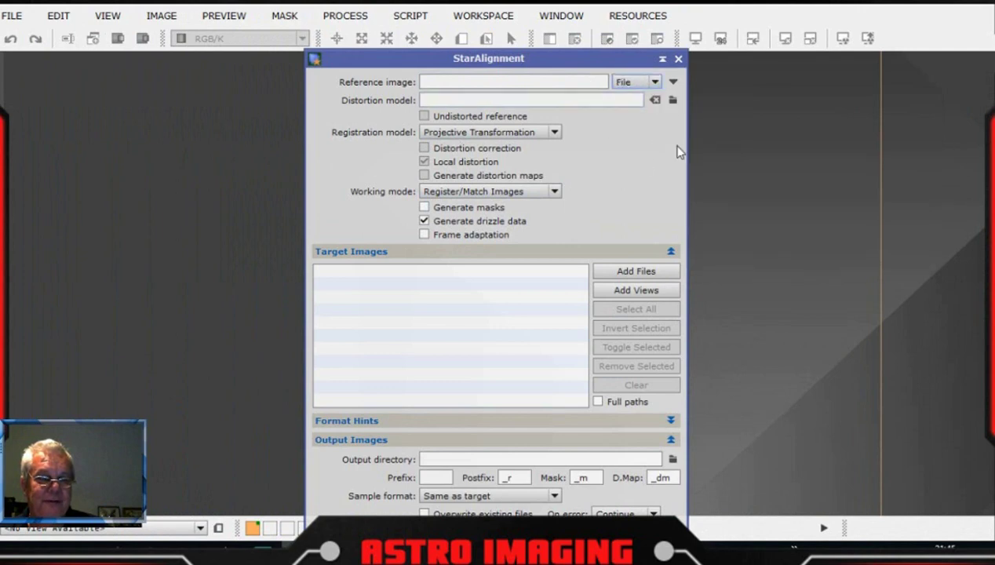
click(673, 81)
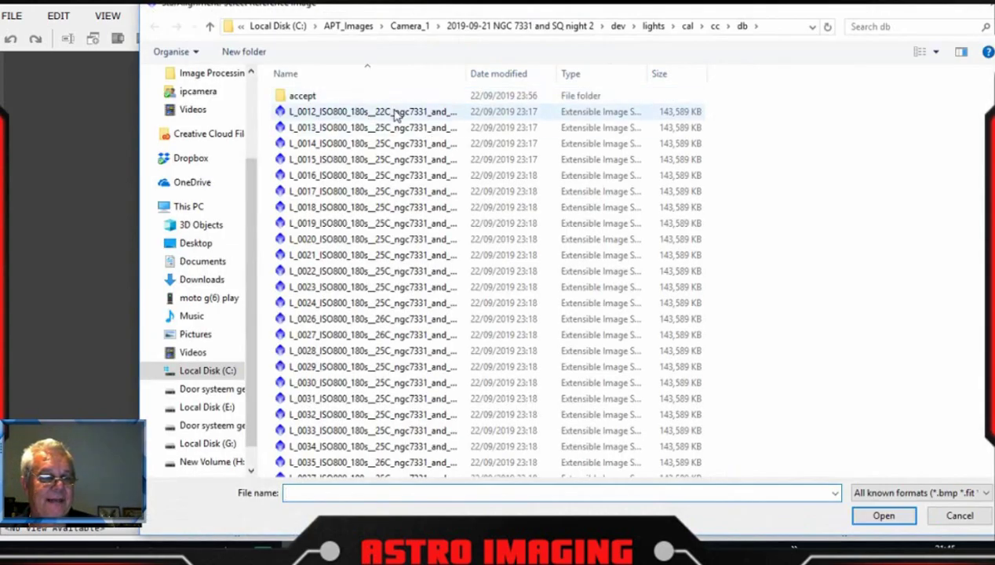
double_click(301, 96)
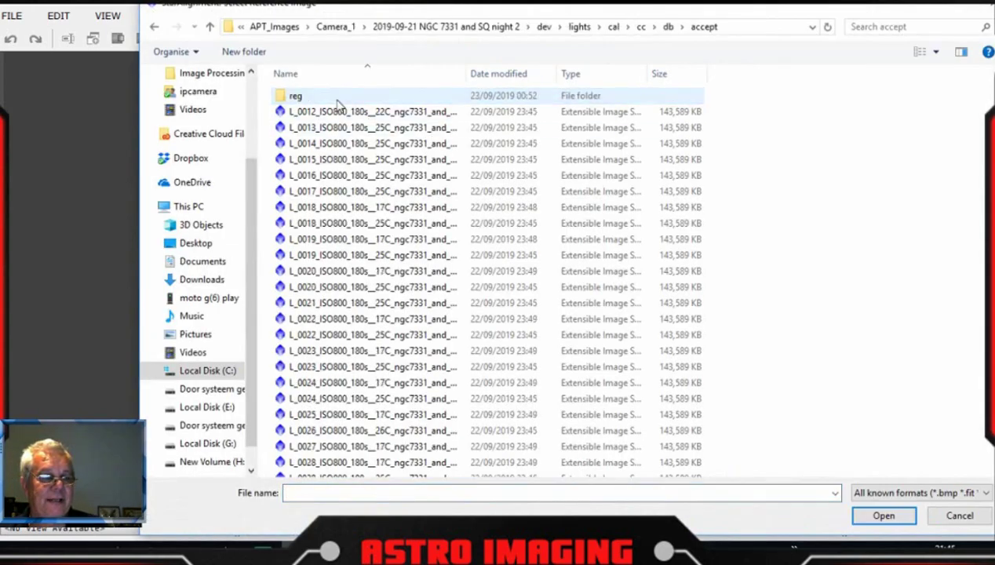
scroll(964, 171, down, 7)
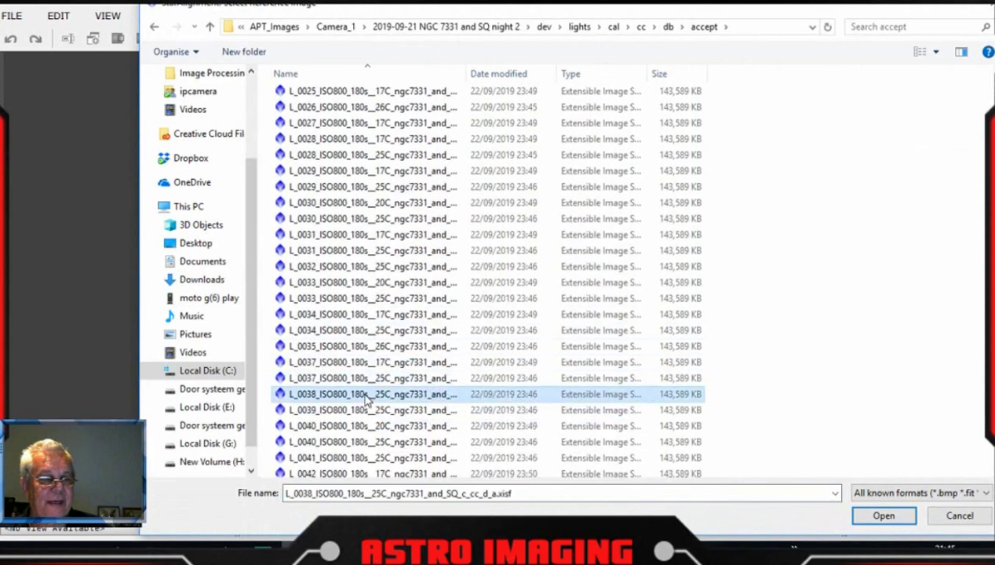
double_click(367, 408)
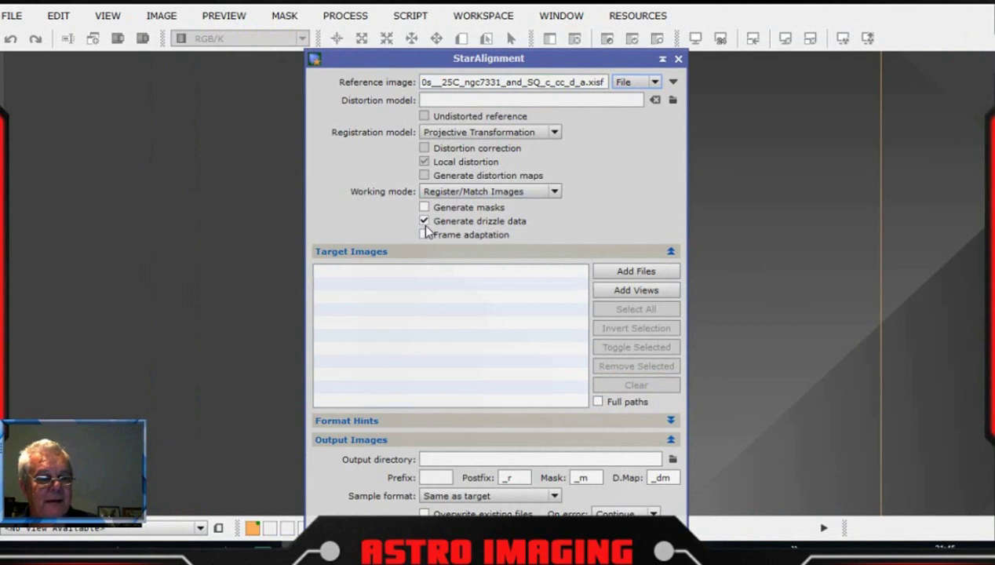
- Add every frame in the accept folder as StarAlignment target images
drag(494, 59, 495, 15)
click(636, 228)
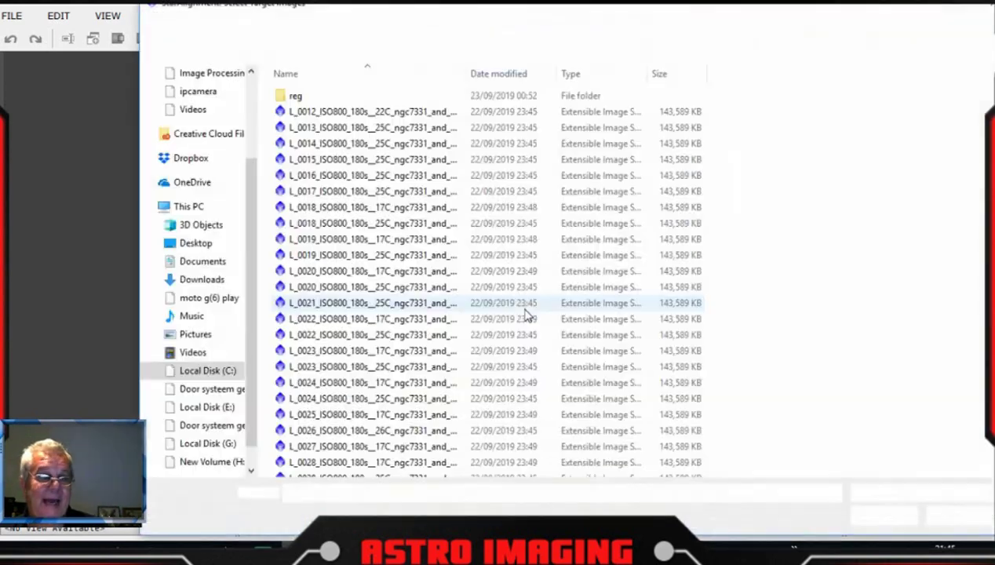
click(343, 113)
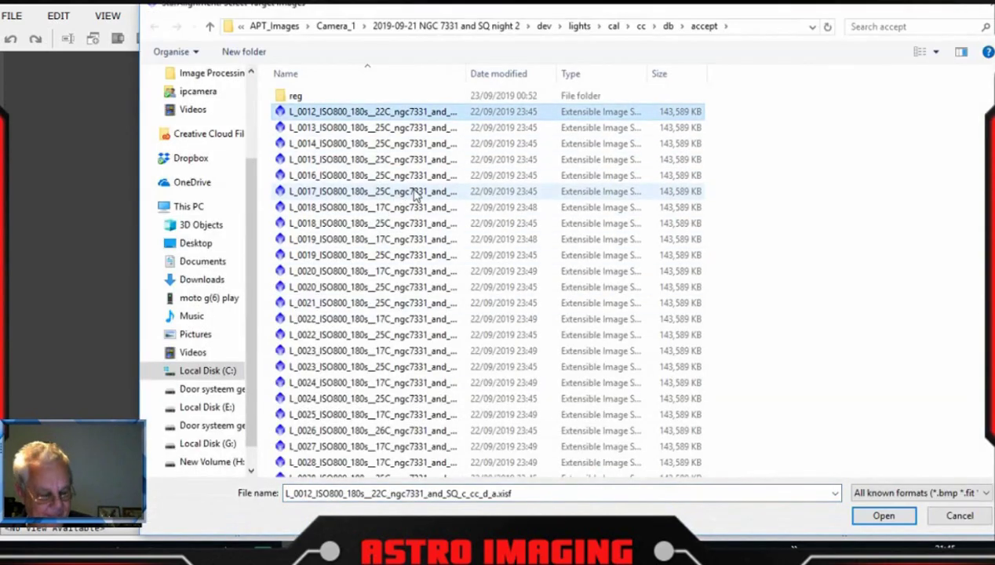
key(ctrl+a)
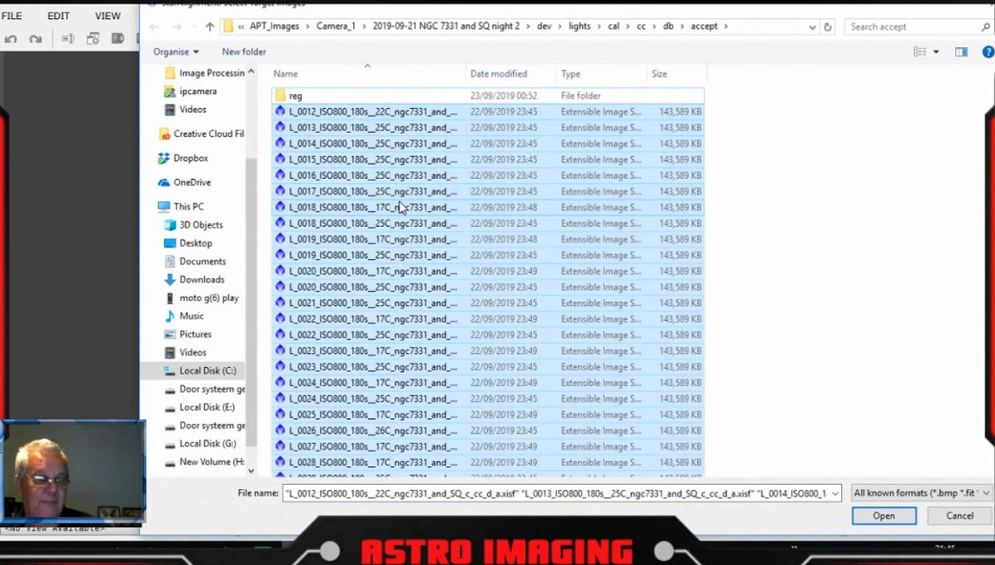
click(882, 516)
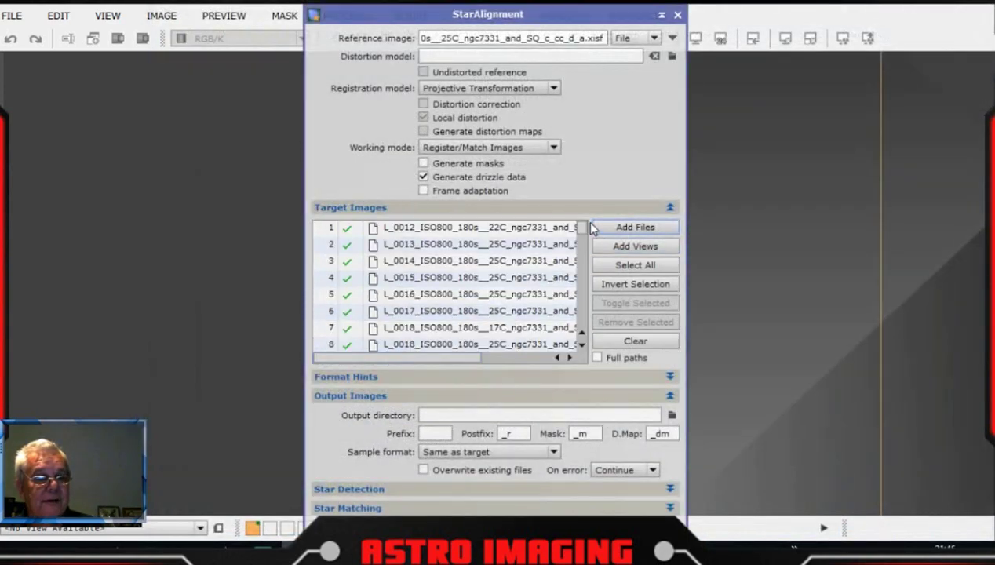
mouse_move(585, 235)
mouse_down()
mouse_move(582, 345)
mouse_move(589, 227)
mouse_up()
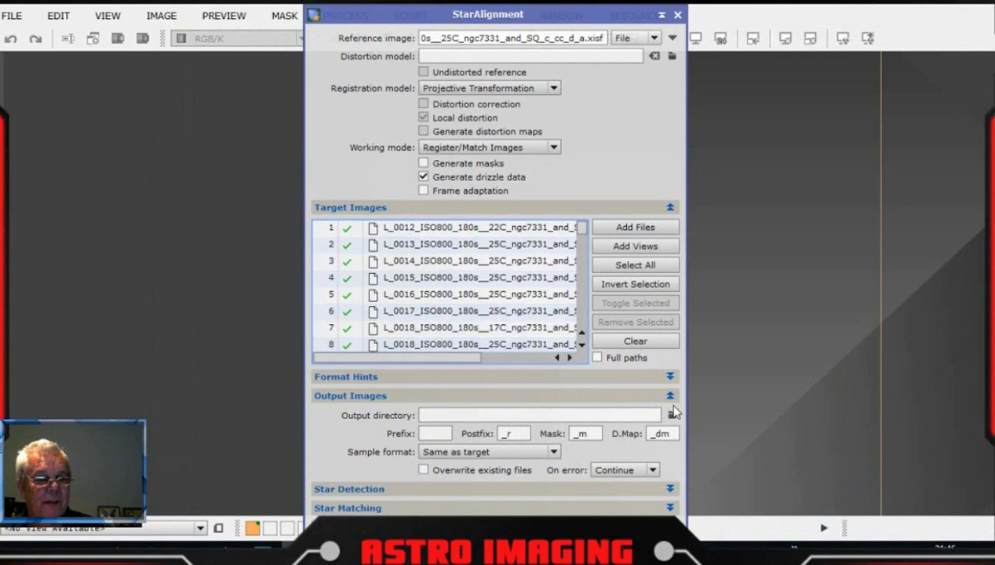
- Set the StarAlignment output directory to the accept/reg folder
click(672, 415)
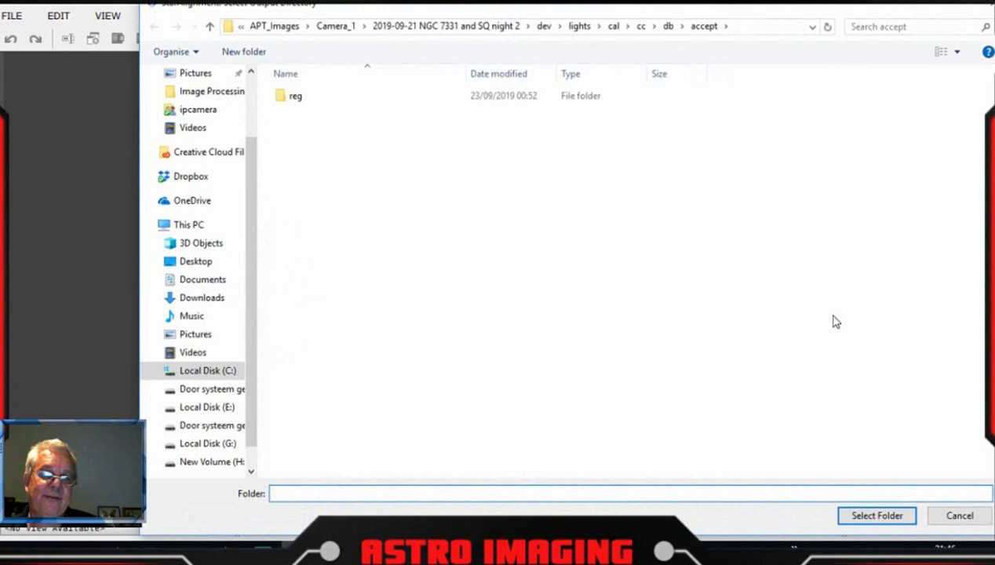
click(307, 97)
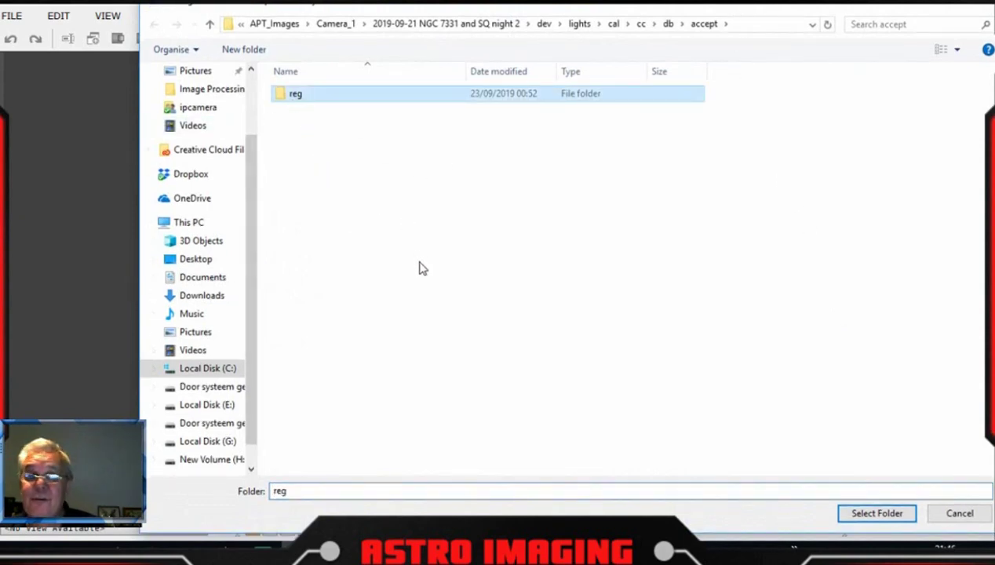
click(854, 515)
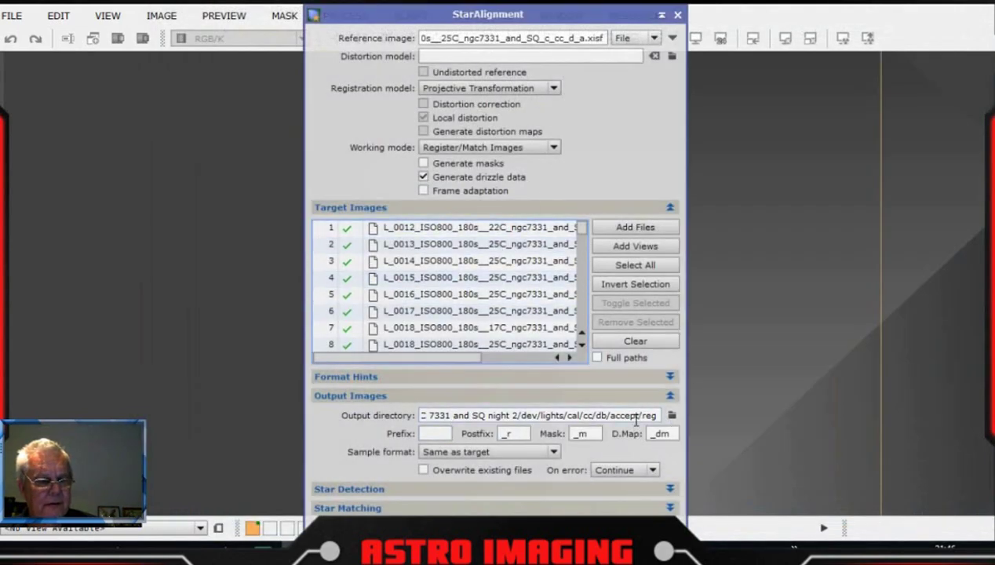
drag(555, 15, 545, 0)
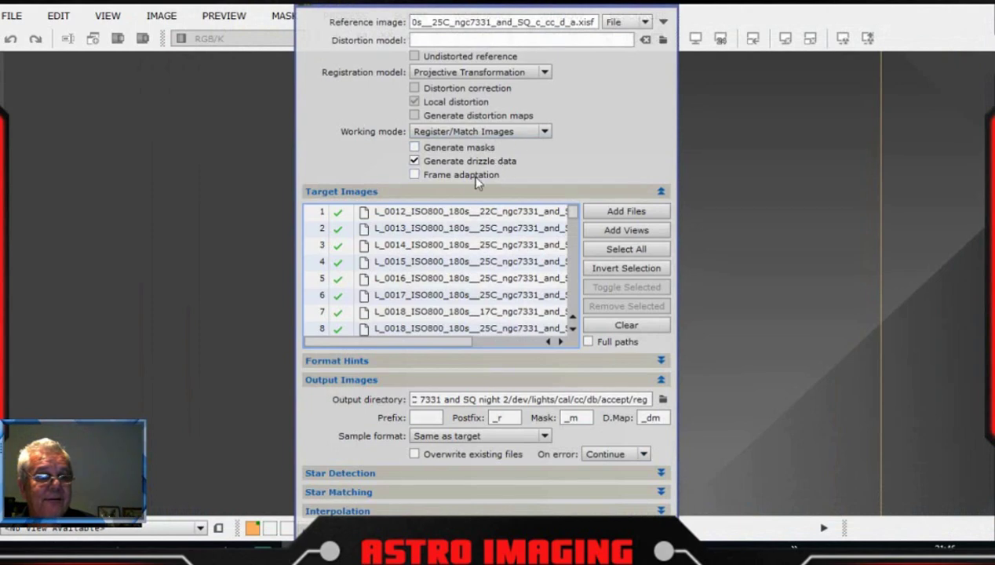
- Review the Star Detection and Star Matching settings, then close StarAlignment
click(661, 194)
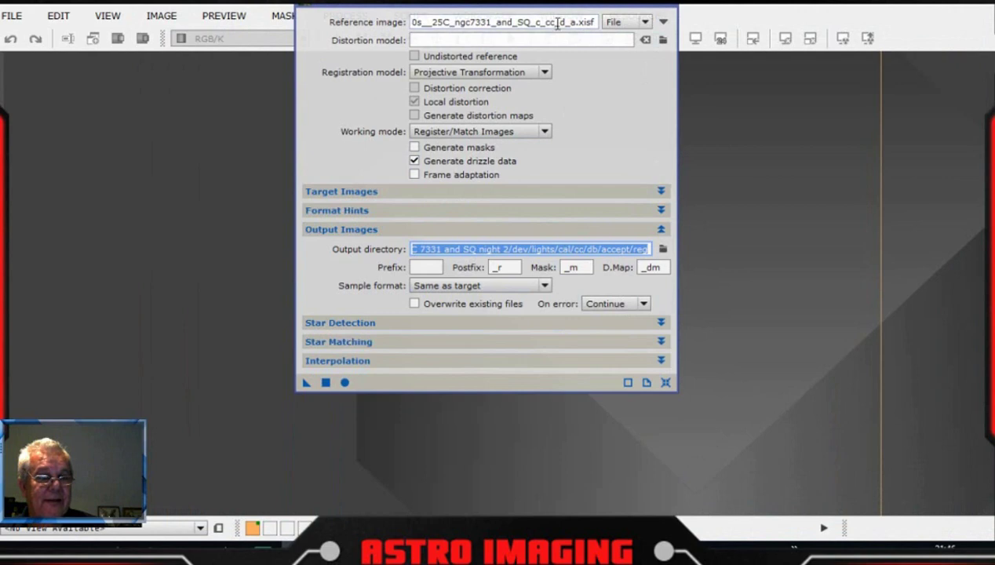
drag(558, 8, 534, 66)
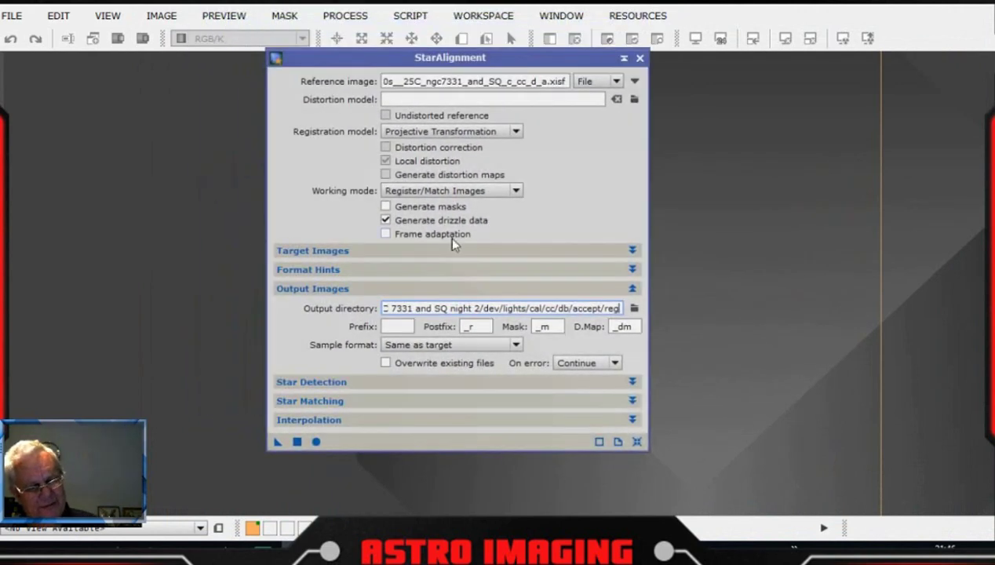
click(632, 382)
click(632, 383)
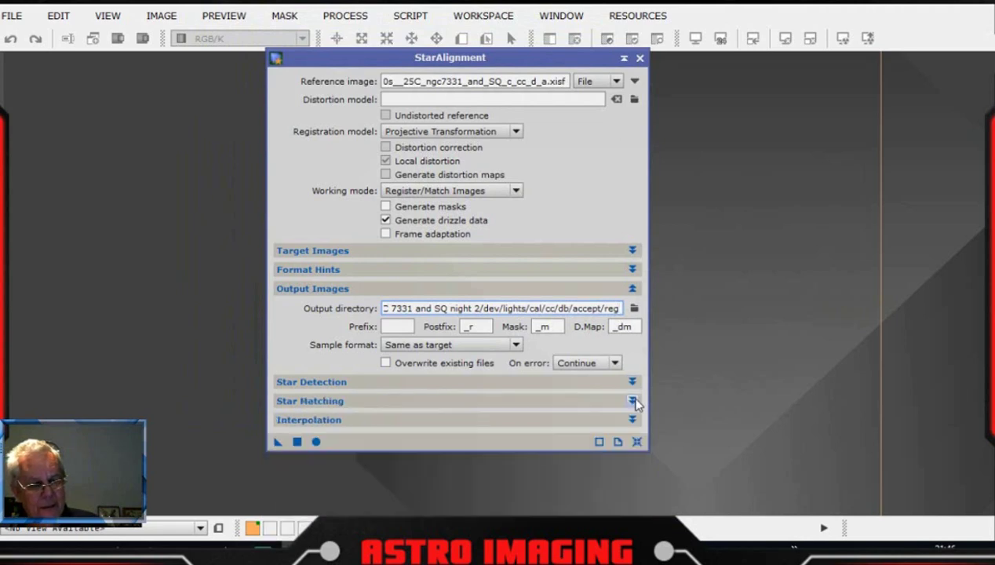
click(632, 401)
click(633, 401)
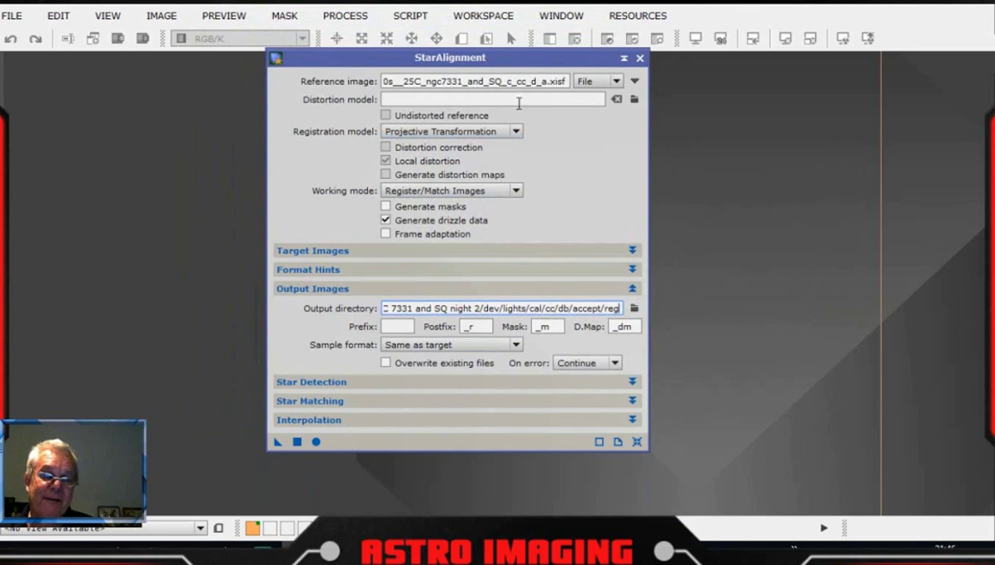
drag(521, 60, 532, 57)
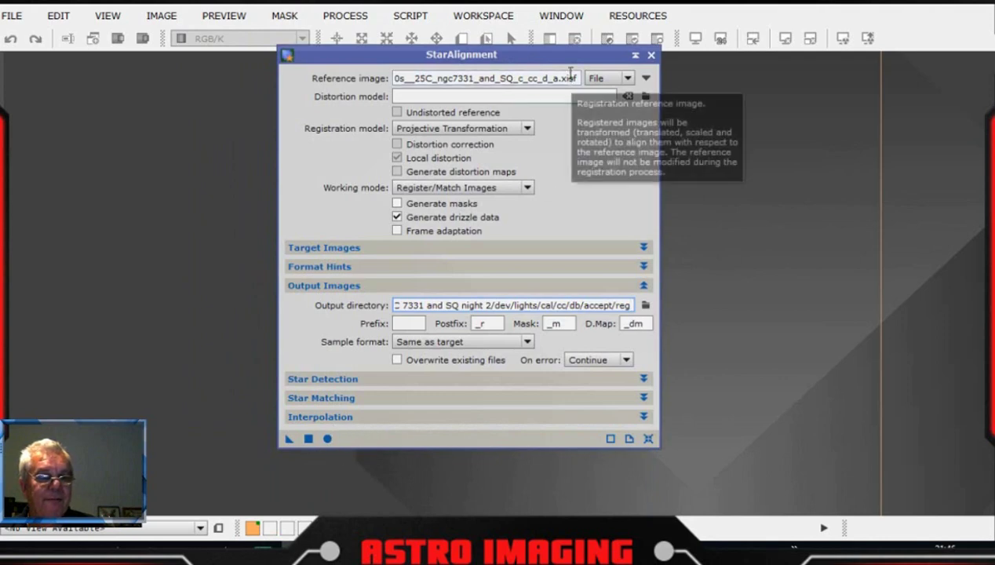
drag(571, 56, 577, 73)
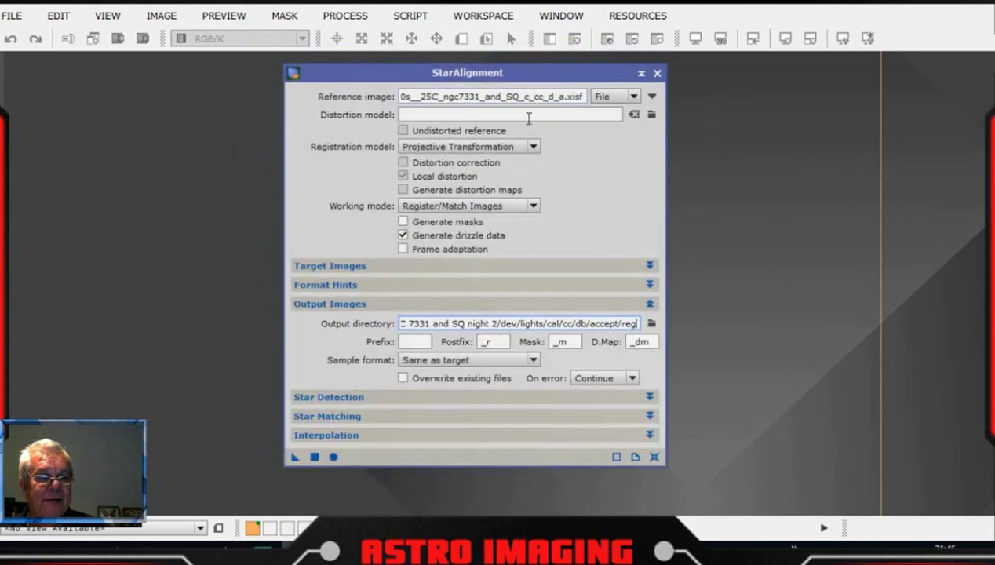
click(658, 73)
mouse_move(206, 536)
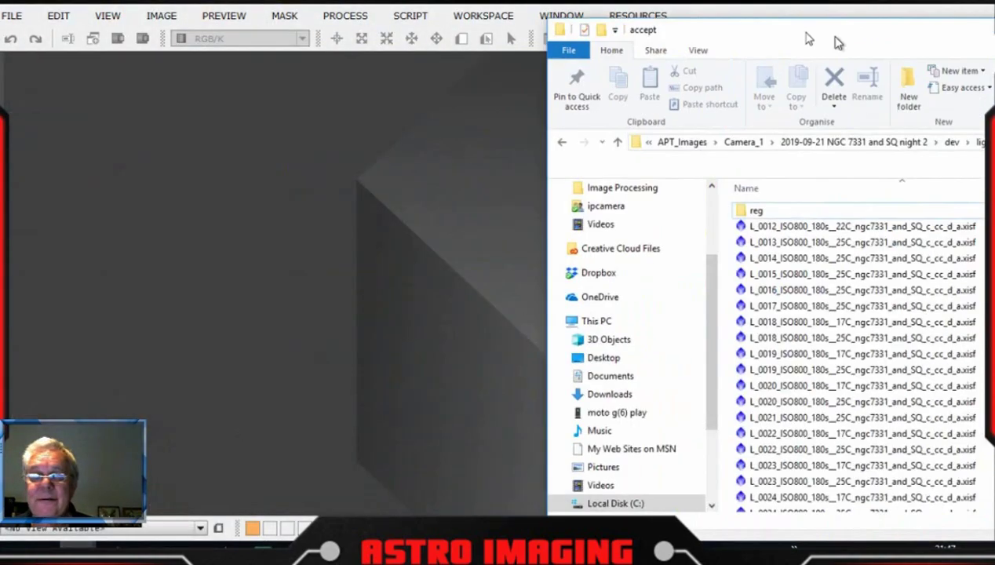
drag(840, 38, 409, 3)
double_click(353, 168)
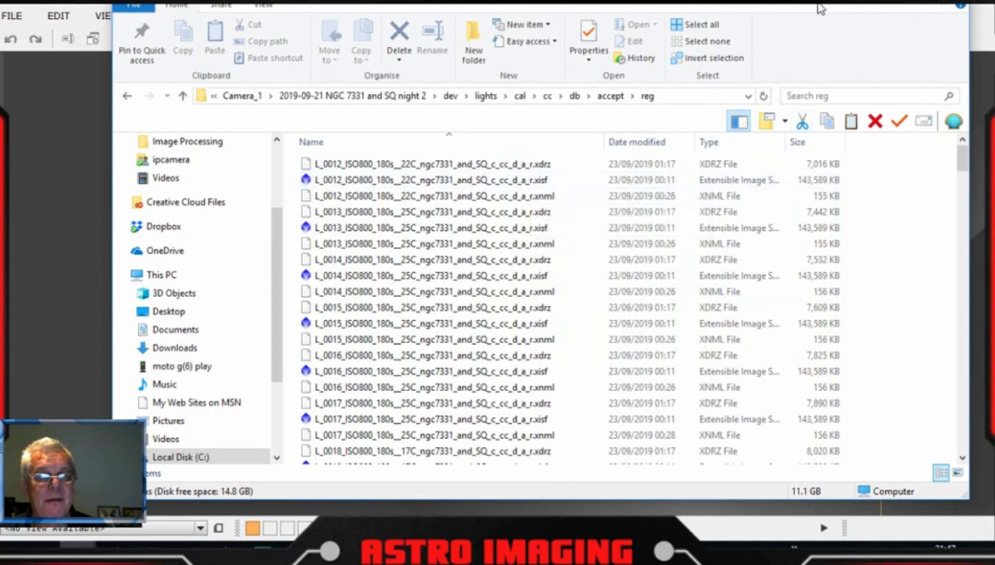
drag(837, 0, 840, 15)
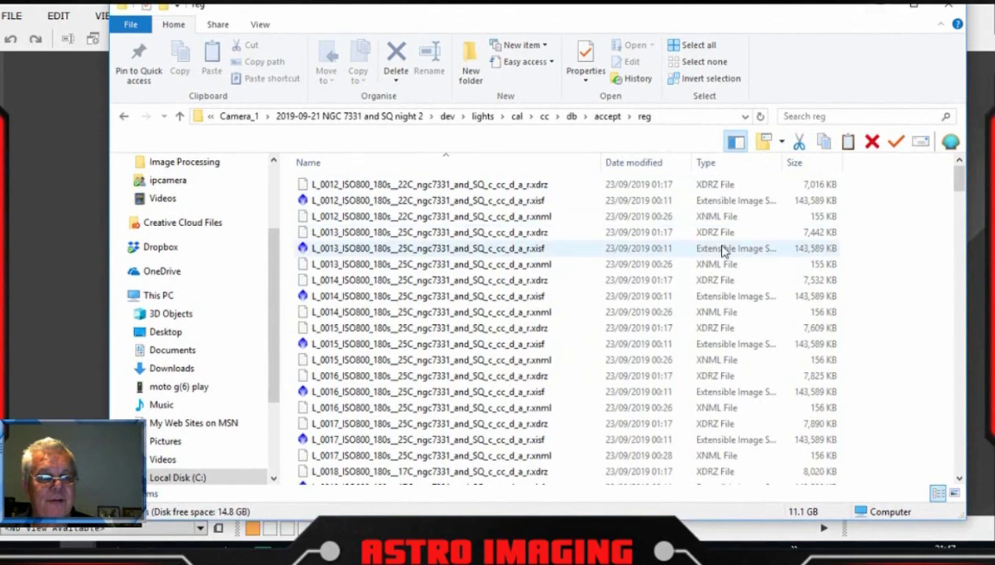
click(870, 8)
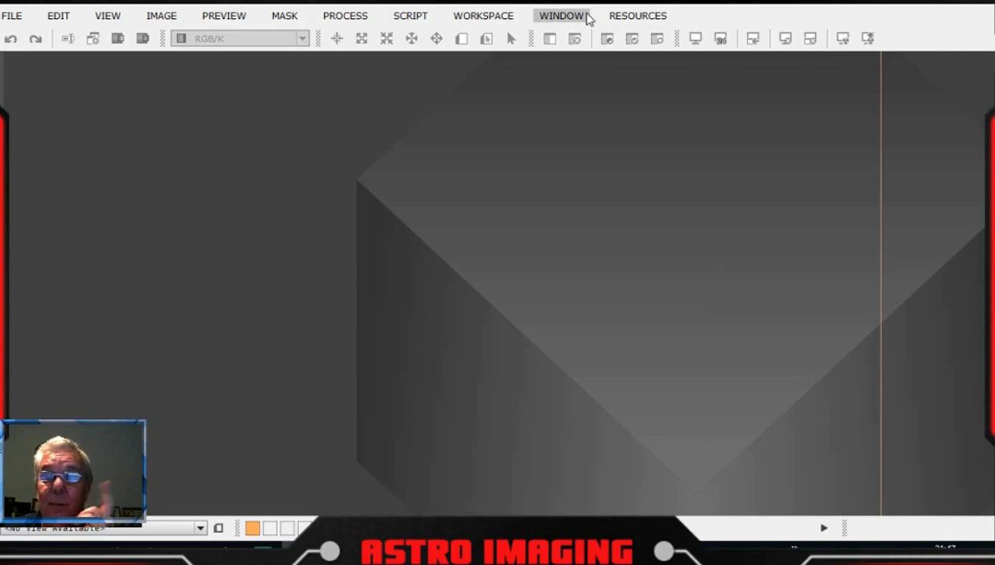
- Open the LocalNormalization process from All Processes and move it right
click(360, 18)
mouse_move(459, 8)
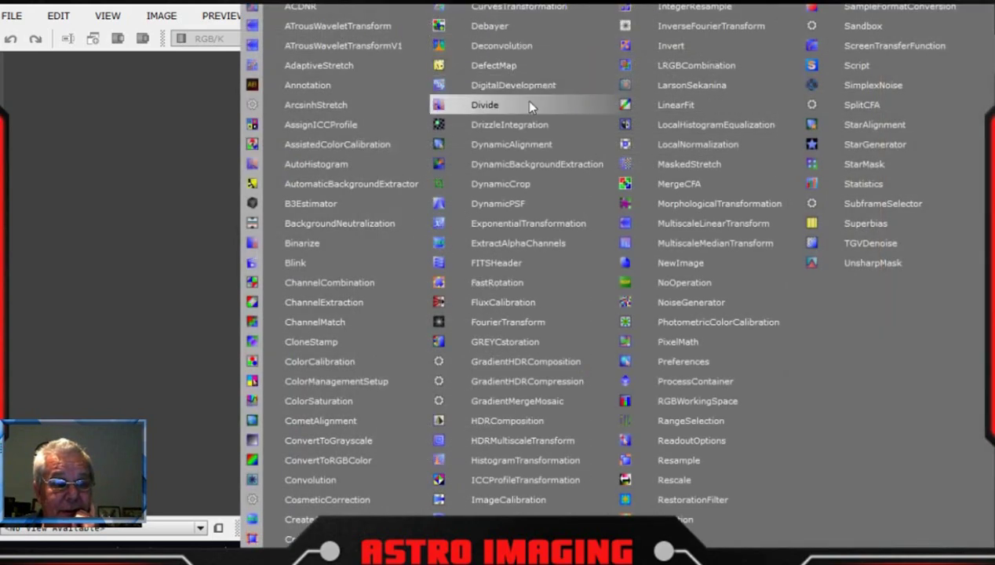
click(685, 145)
drag(424, 9, 761, 10)
- Use the registered L_0037 25C frame from the reg folder as the reference image
click(760, 23)
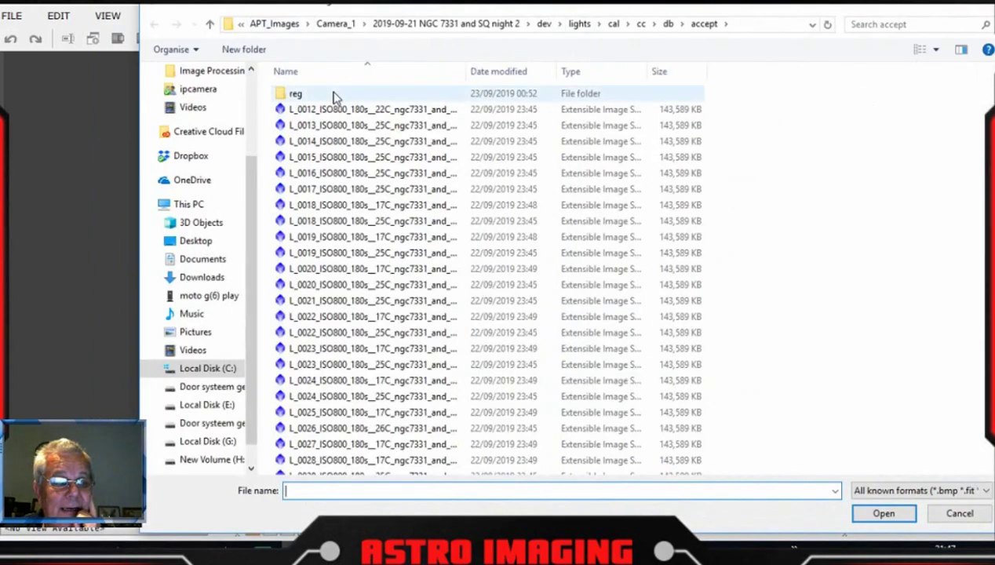
double_click(334, 93)
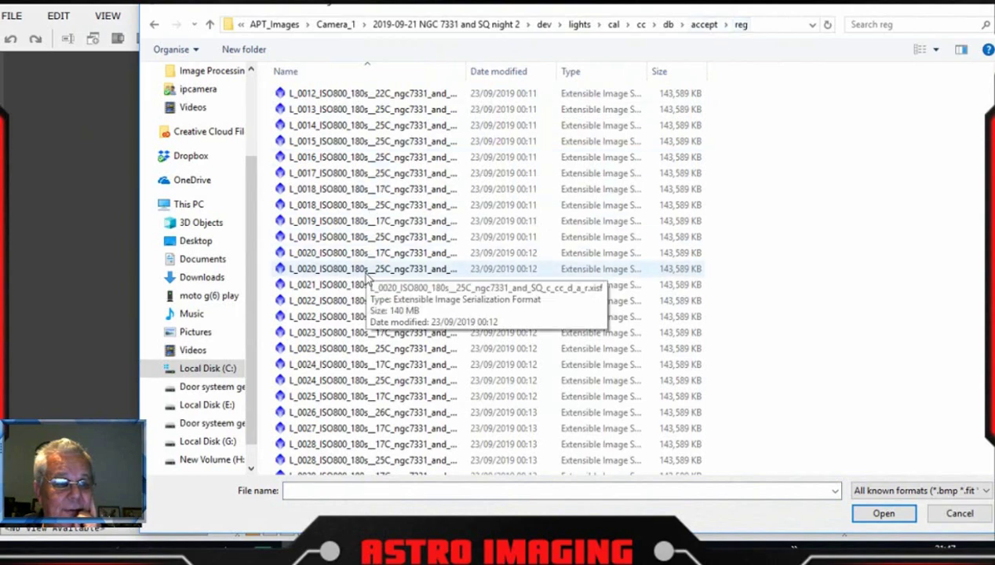
scroll(609, 273, down, 4)
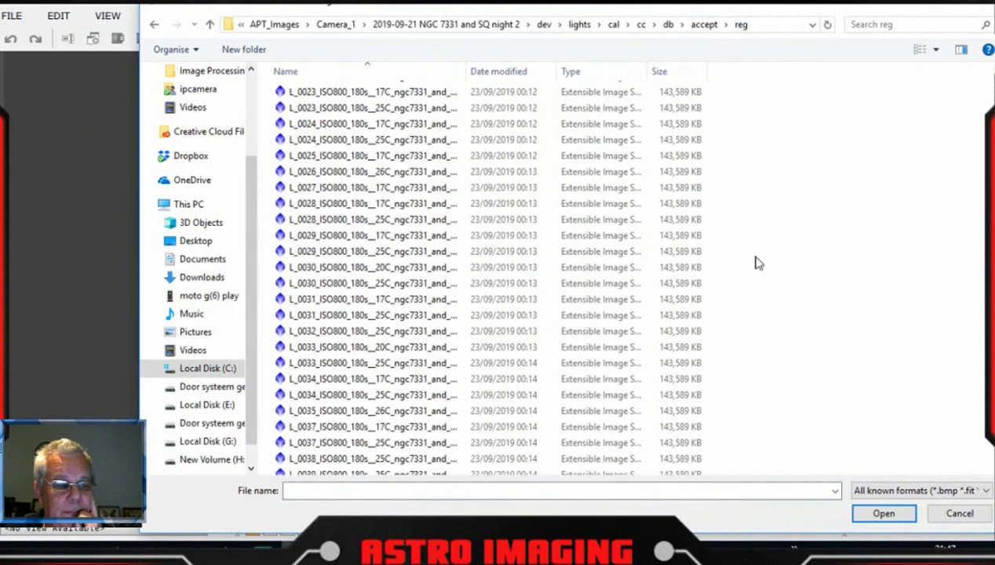
click(343, 443)
double_click(343, 443)
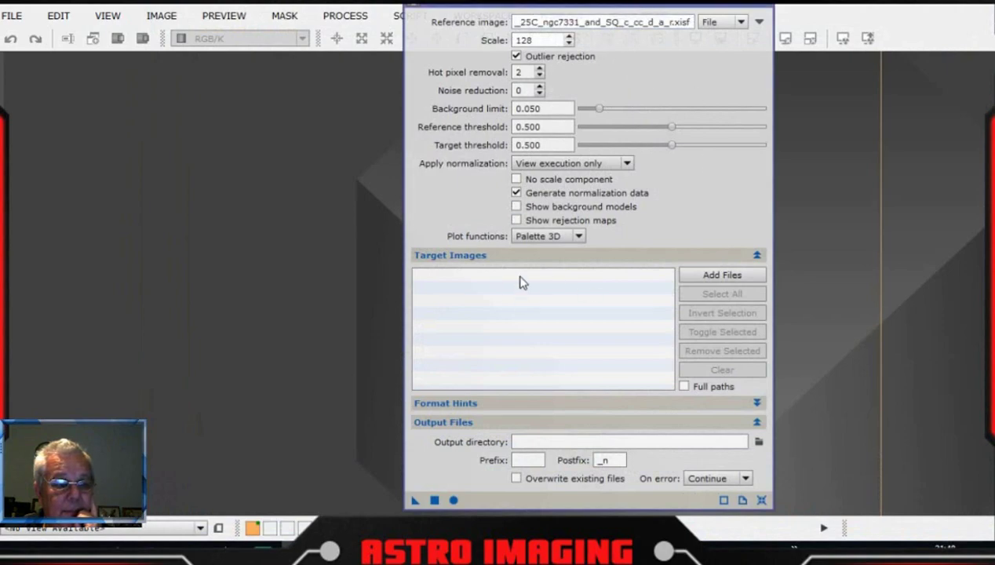
- Add all registered frames in the reg folder as LocalNormalization target images
click(711, 276)
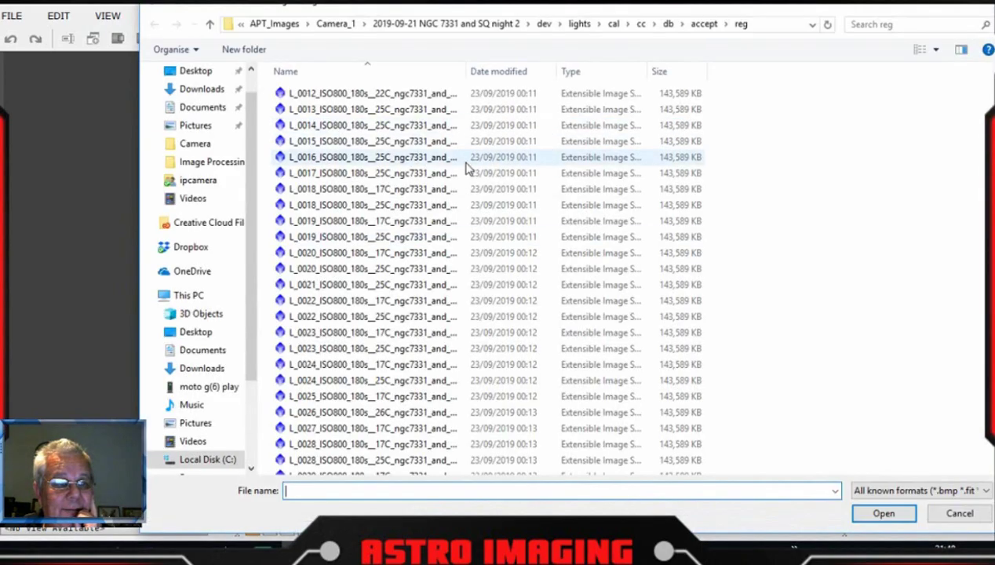
click(424, 157)
key(ctrl+a)
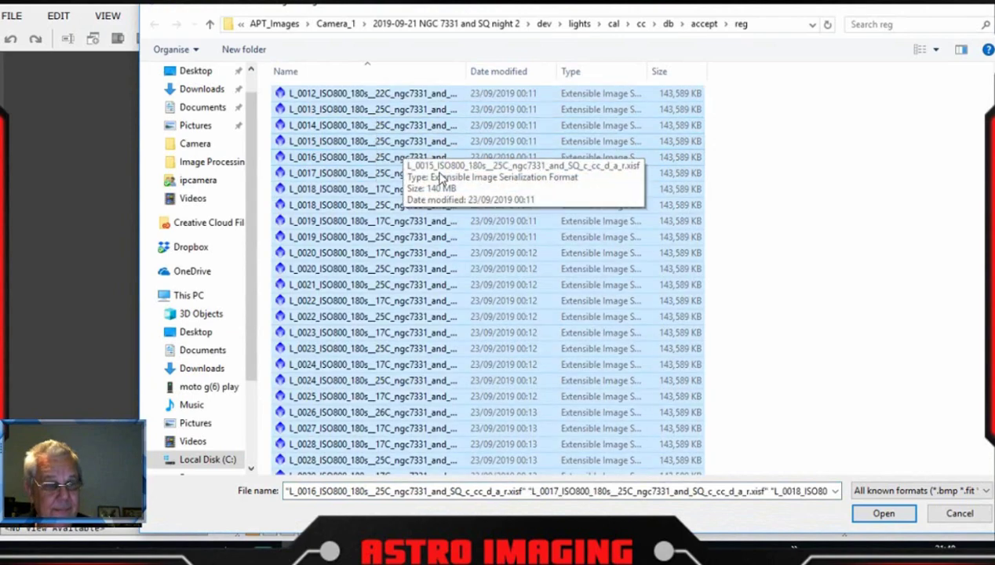
click(883, 513)
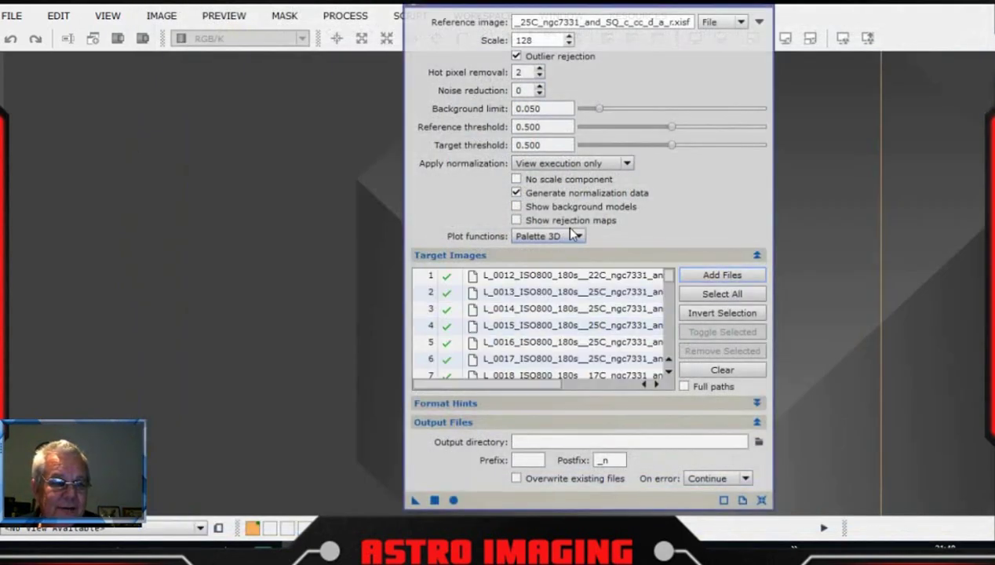
drag(550, 6, 561, 6)
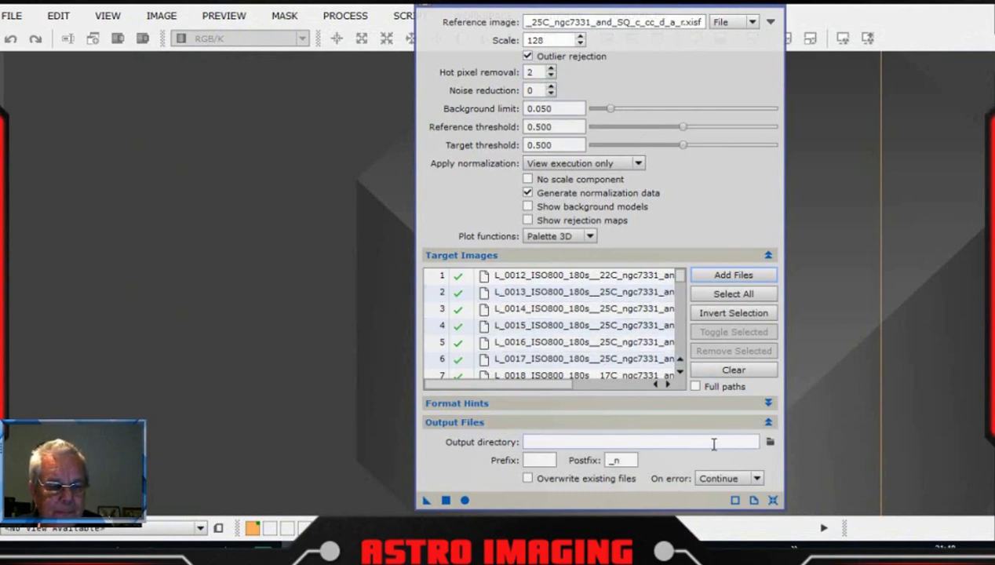
- Set the output directory to the reg folder and close LocalNormalization
click(770, 443)
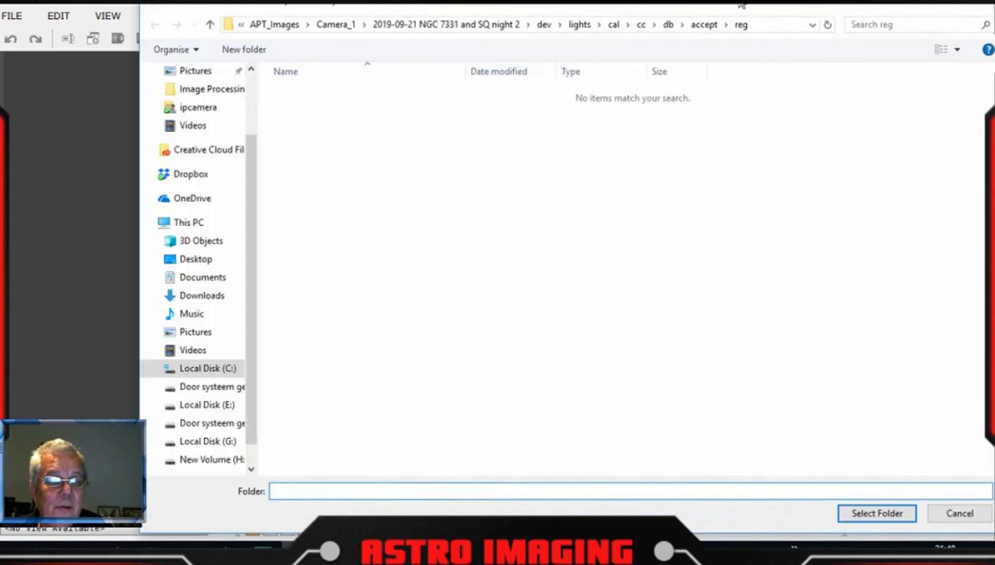
click(741, 24)
click(875, 512)
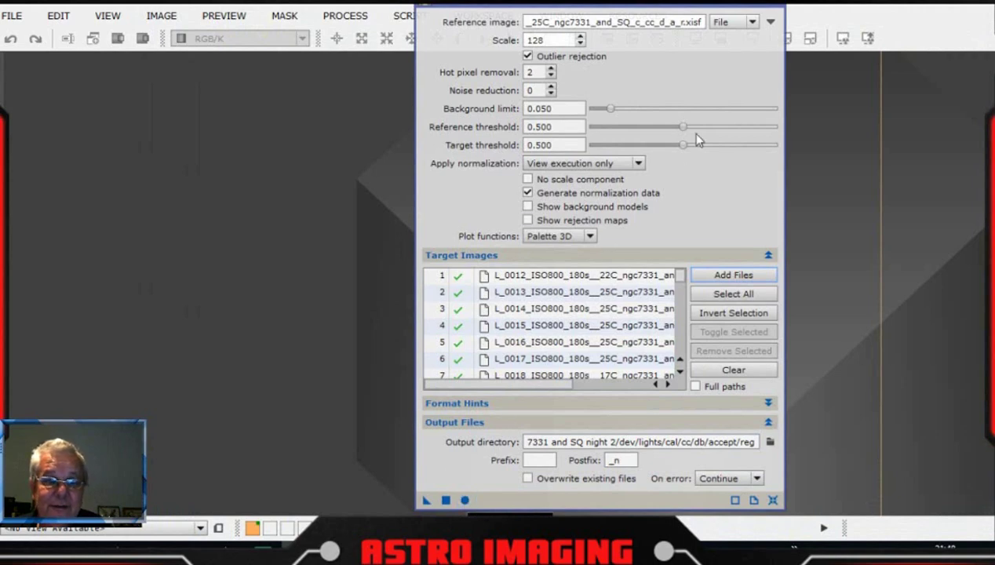
click(777, 7)
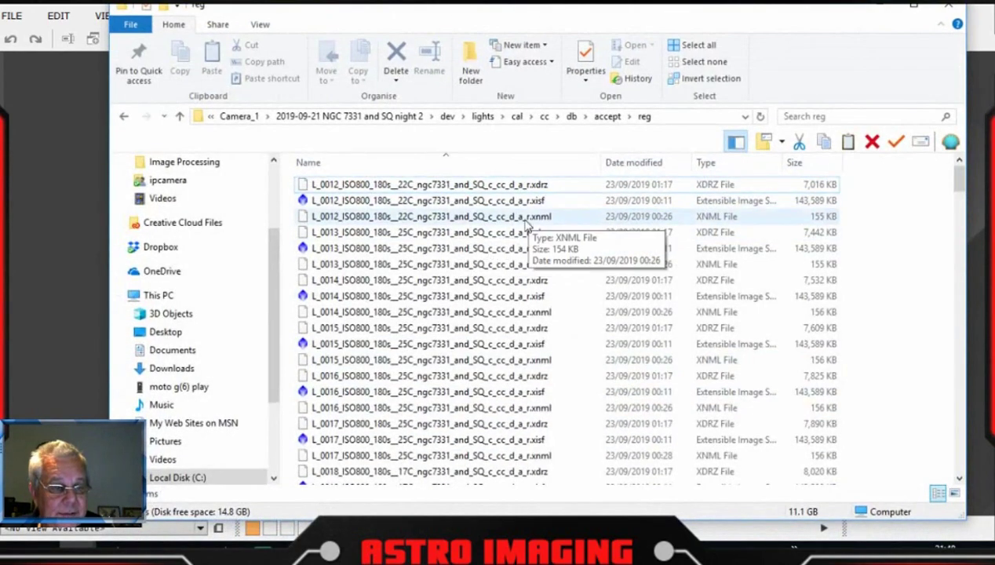
click(533, 219)
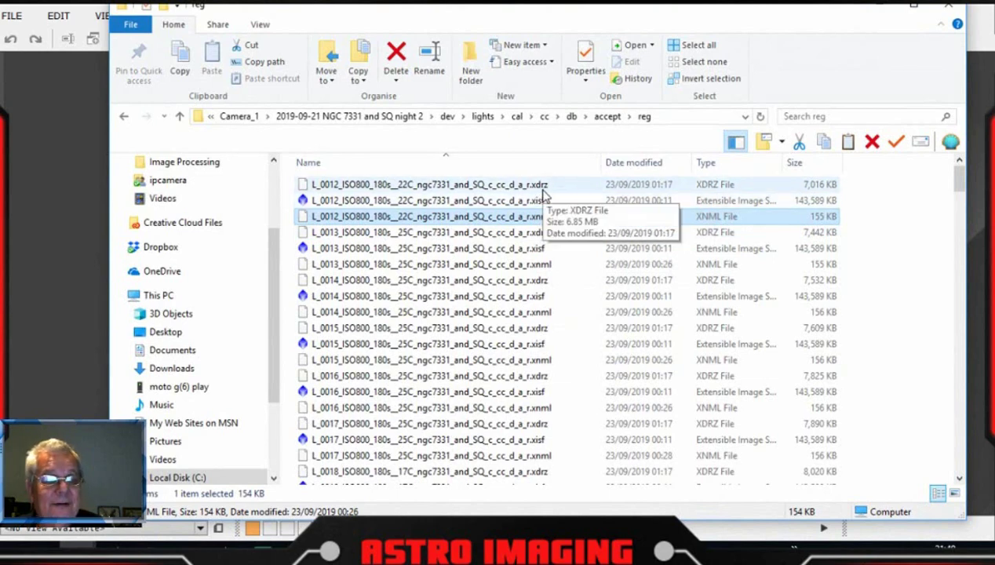
click(544, 189)
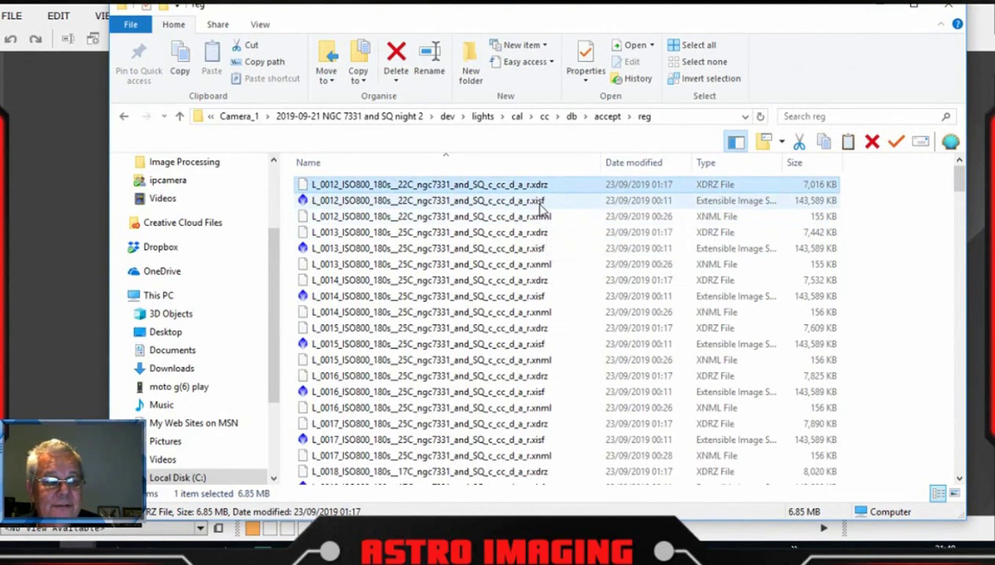
click(545, 218)
click(542, 188)
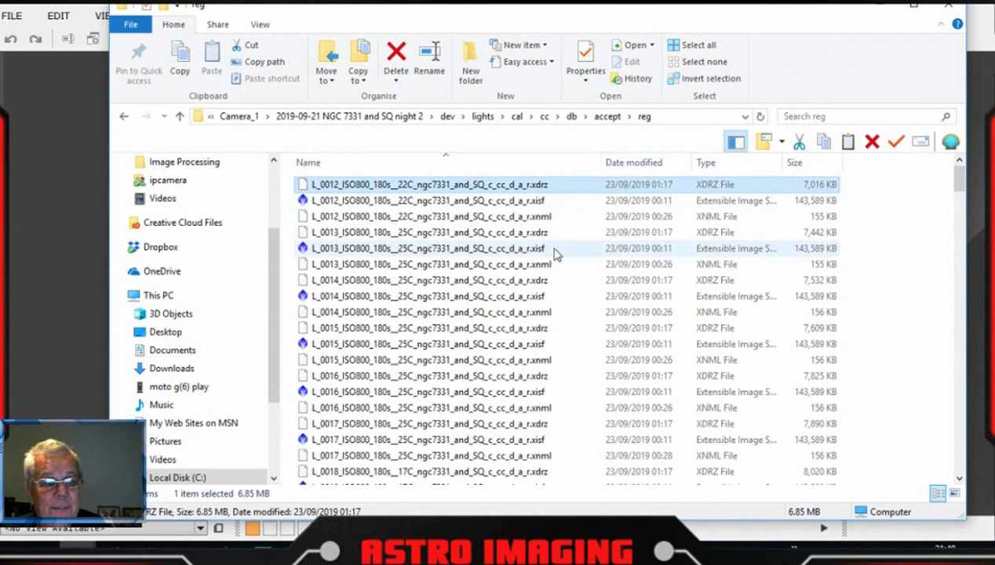
click(534, 202)
click(540, 217)
click(543, 201)
click(544, 187)
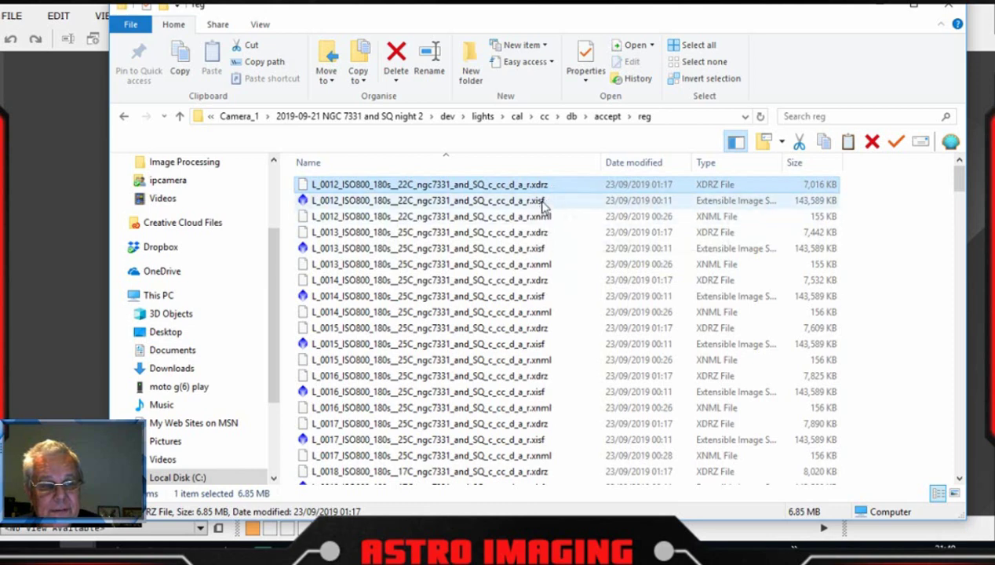
click(545, 202)
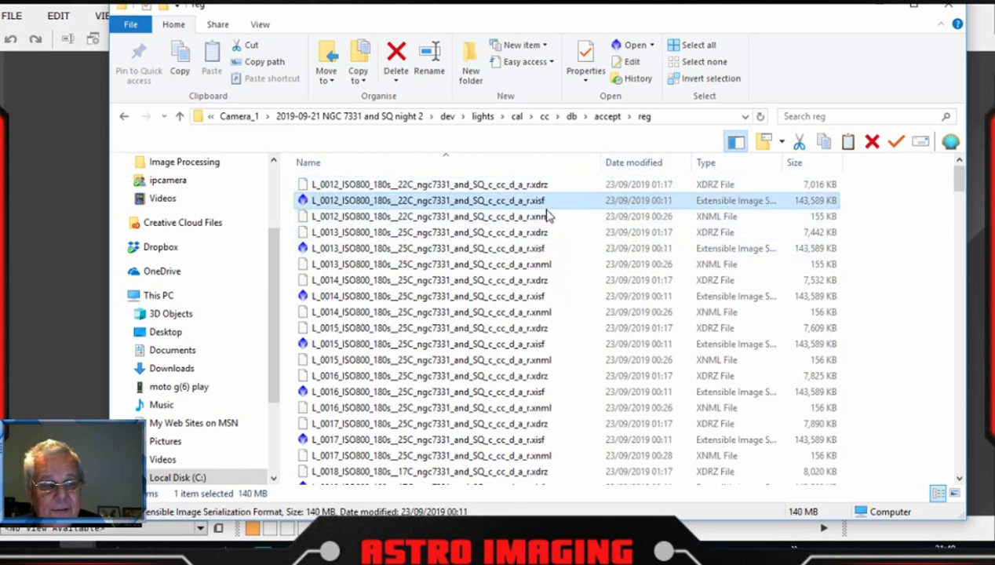
click(546, 217)
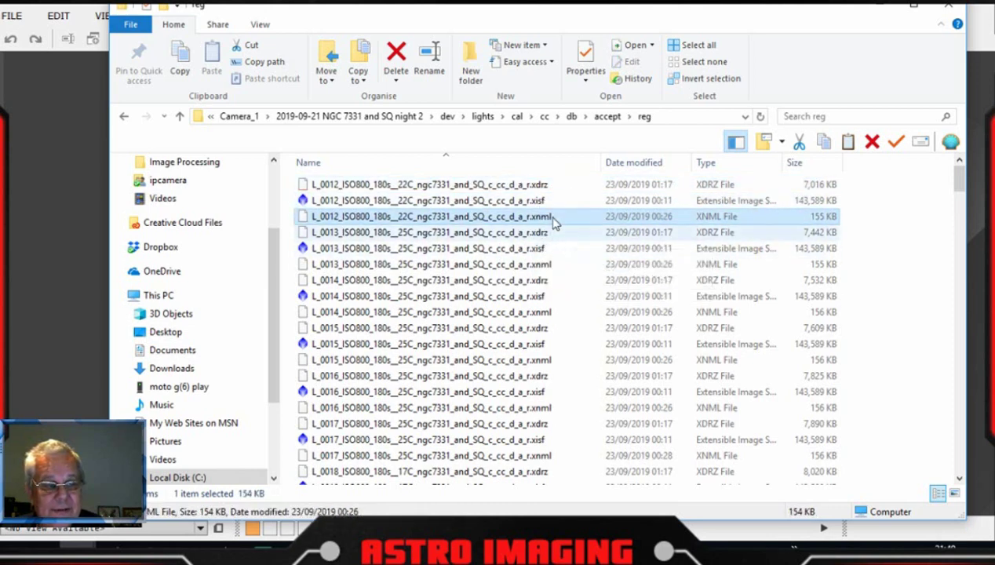
click(876, 7)
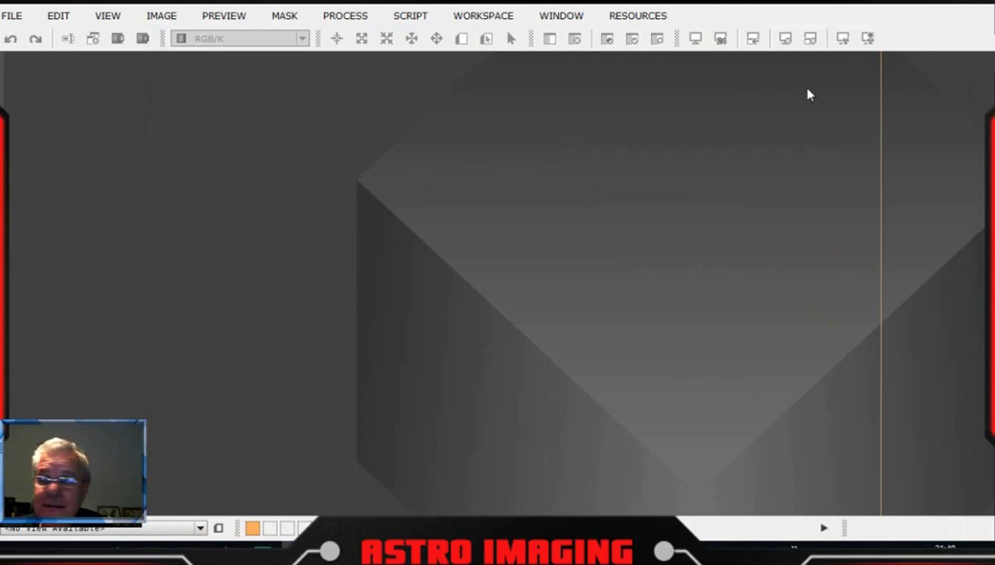
- Open the ImageIntegration process from All Processes
click(349, 16)
mouse_move(477, 8)
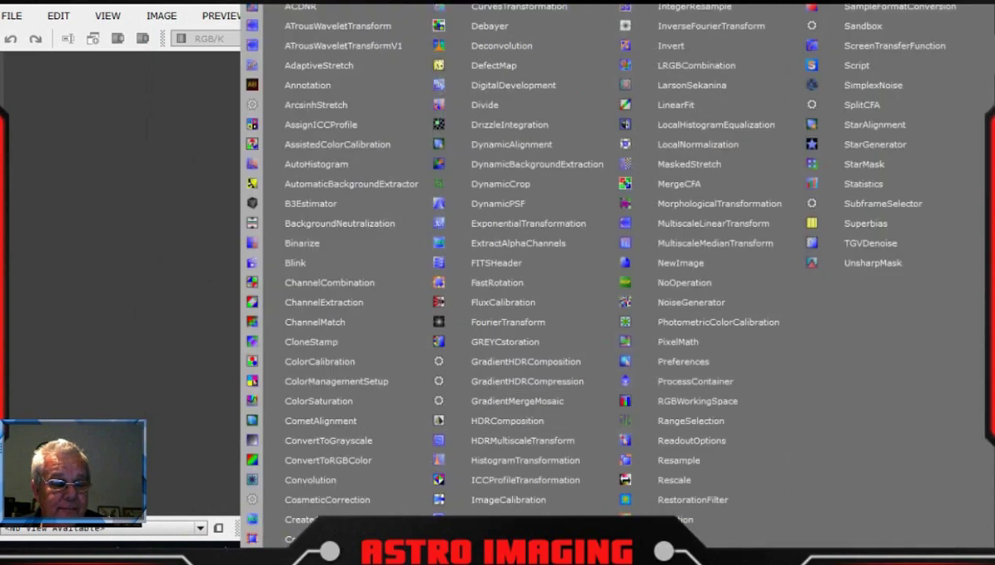
click(506, 519)
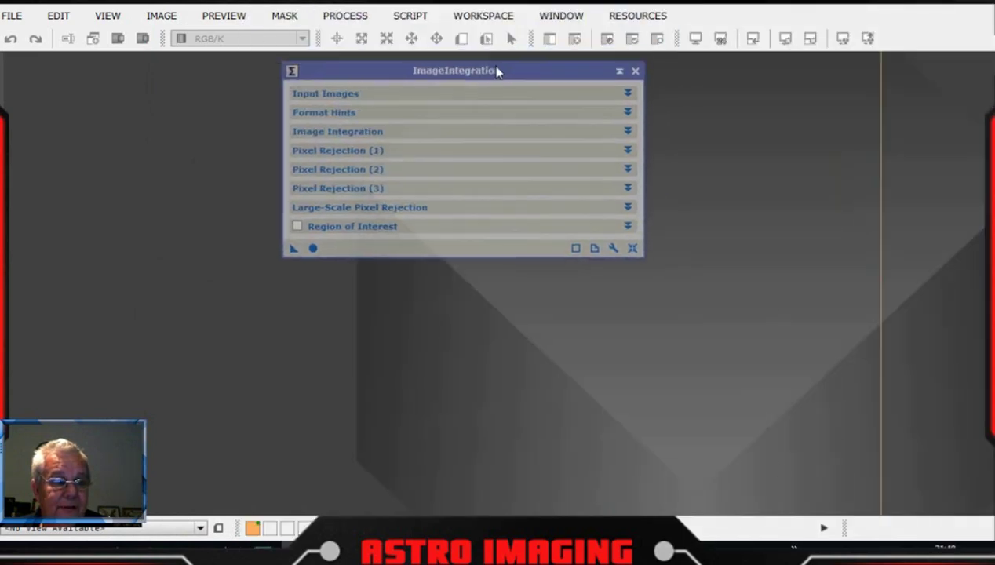
drag(498, 71, 473, 69)
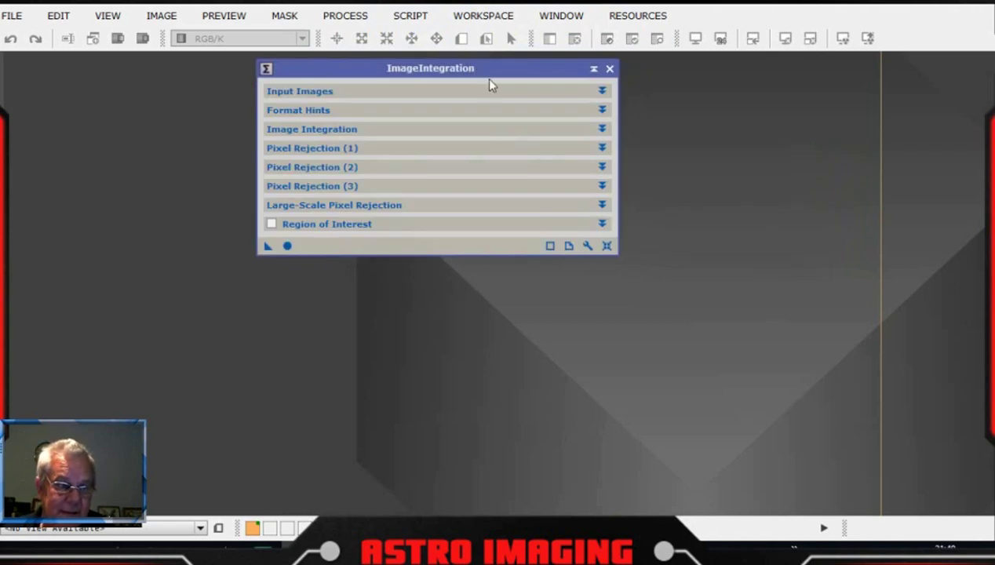
- Reset ImageIntegration to defaults and add all registered frames from accept/reg as input images
click(602, 91)
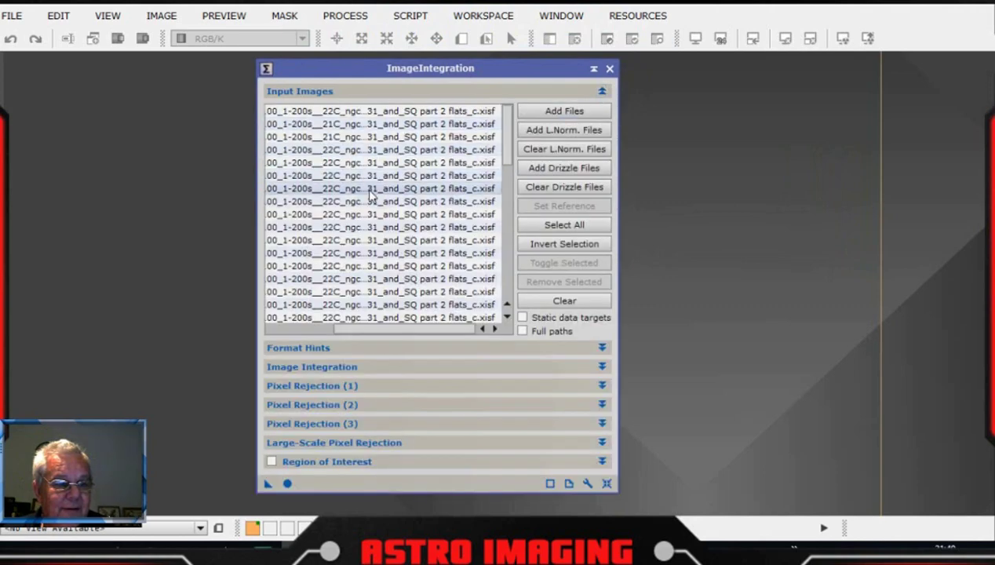
click(606, 484)
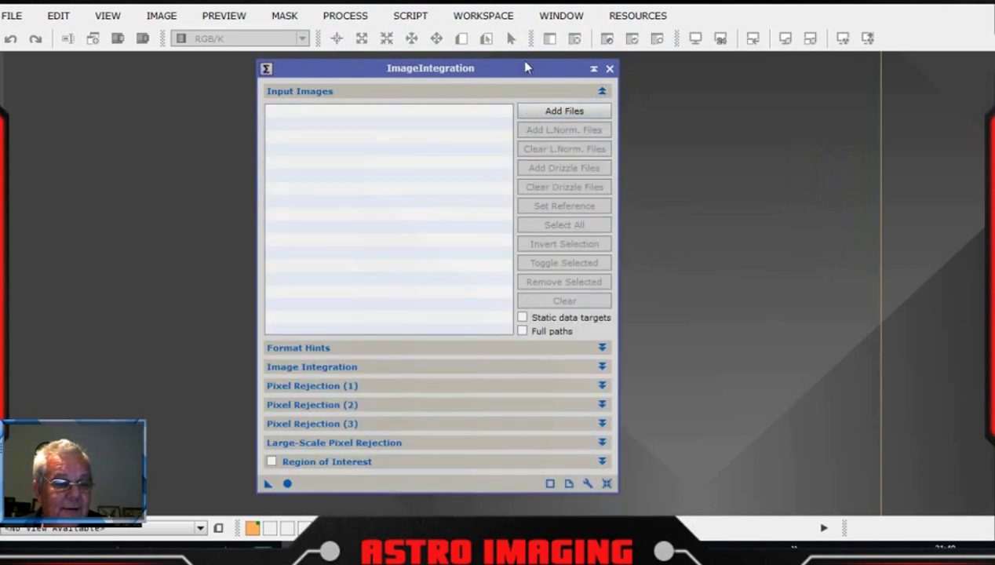
mouse_move(529, 68)
mouse_down()
mouse_move(502, 60)
mouse_move(547, 69)
mouse_up()
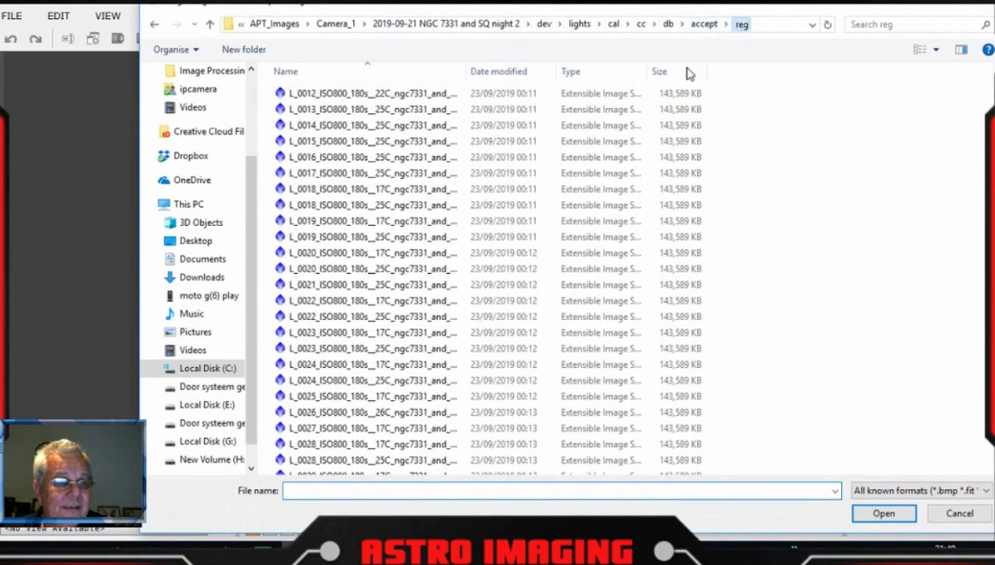
click(398, 143)
key(ctrl+a)
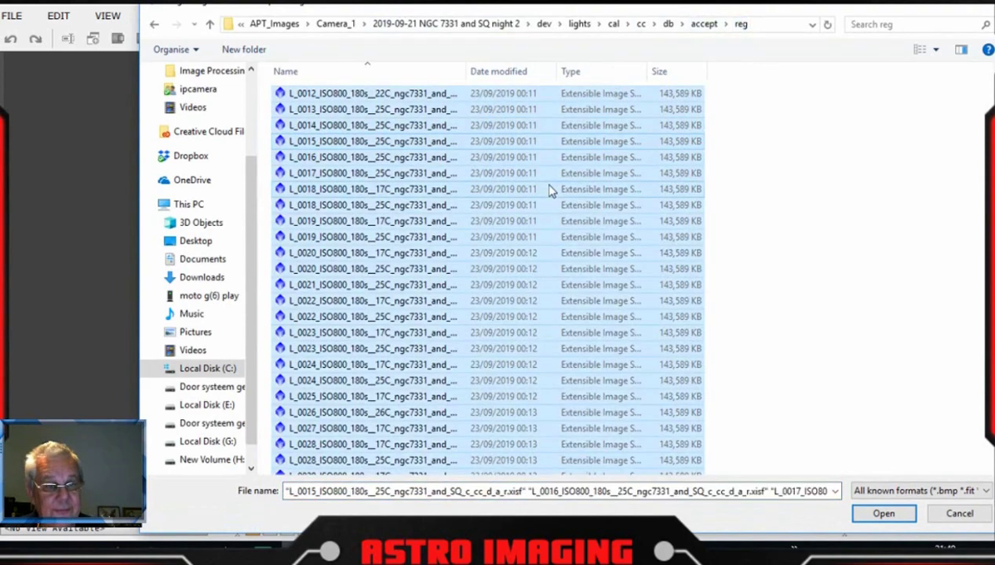
click(884, 514)
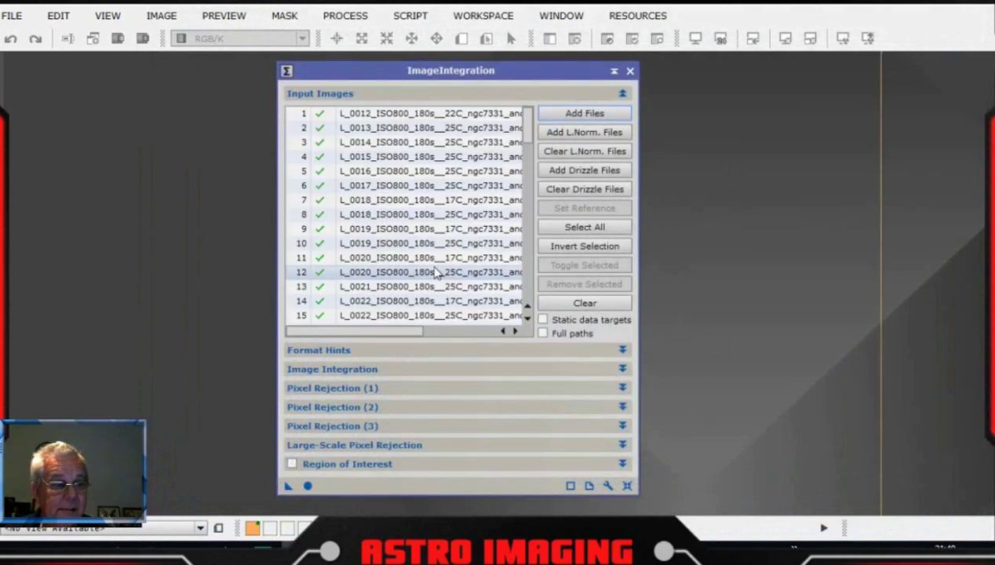
- Attach all .xnml local normalization files to the ImageIntegration input frames
click(582, 134)
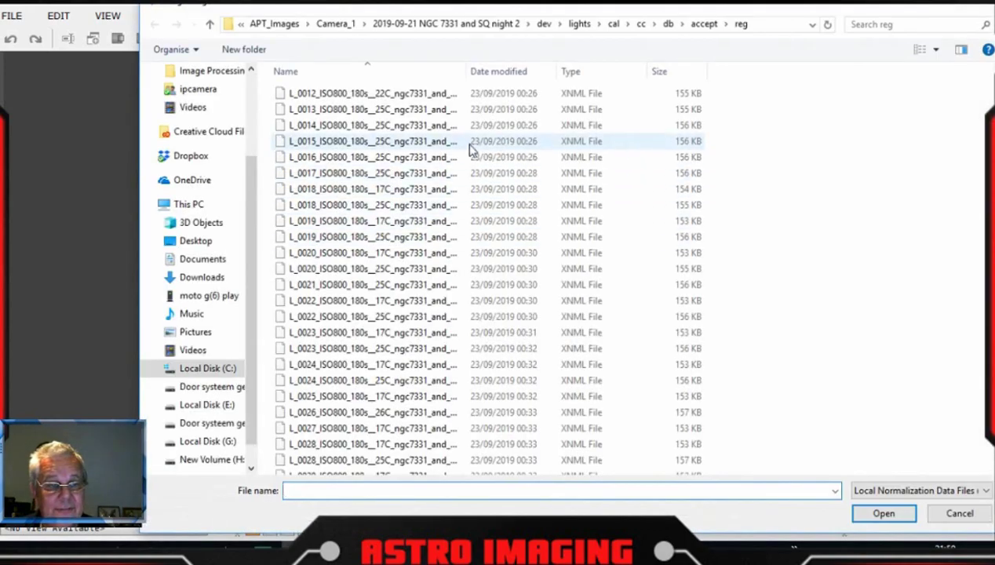
click(469, 145)
key(ctrl+a)
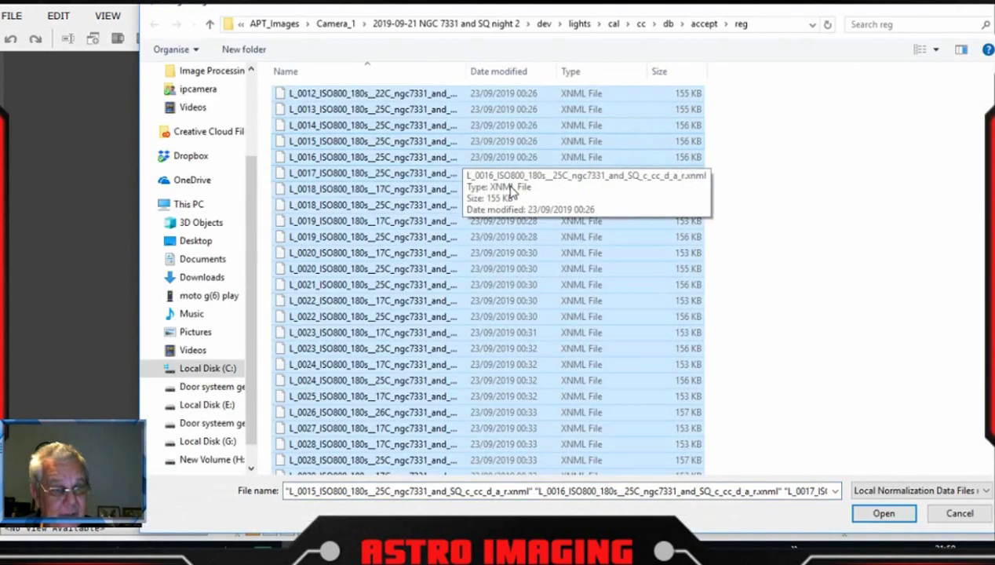
click(883, 514)
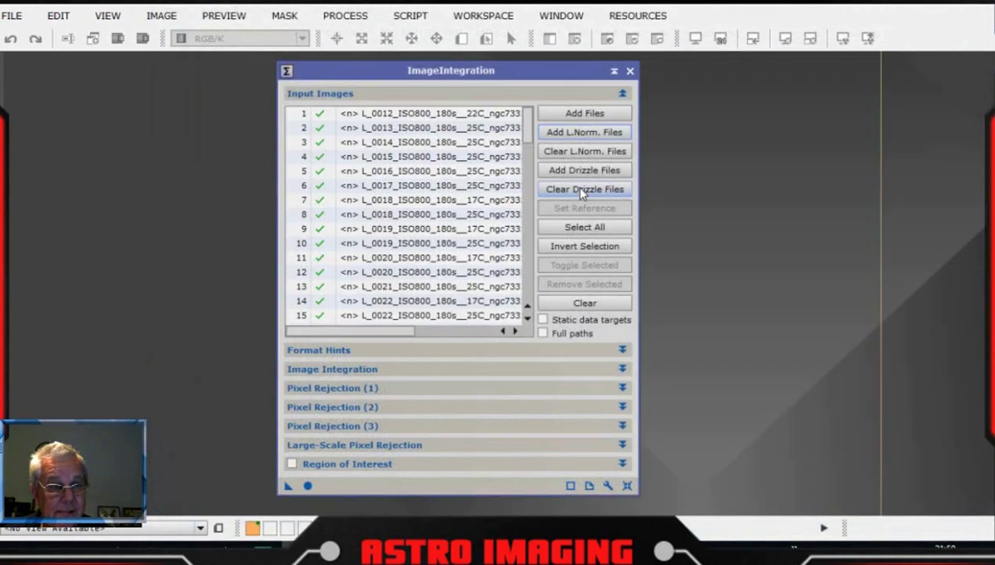
- Attach all .xdrz drizzle data files to the ImageIntegration input frames
click(585, 170)
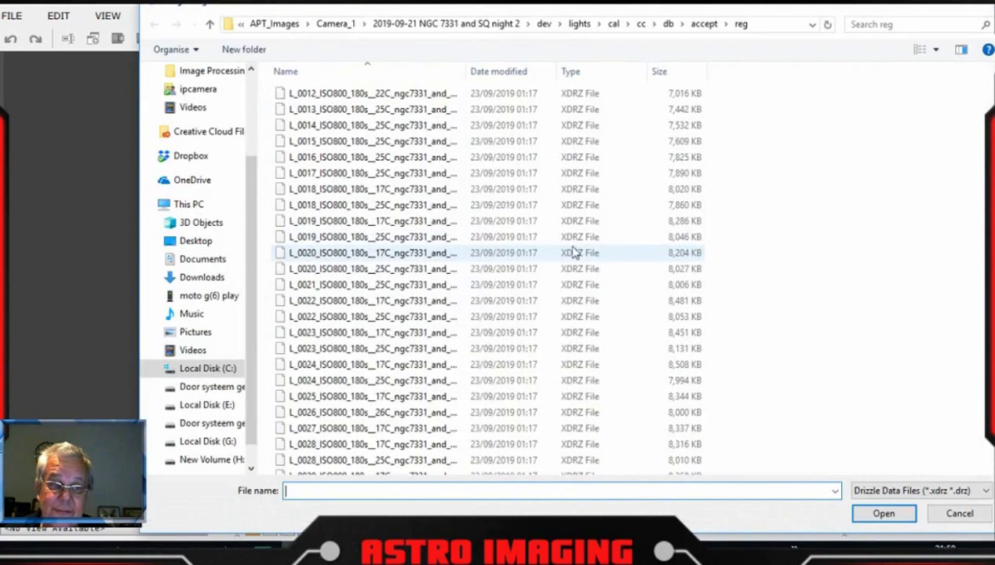
click(428, 172)
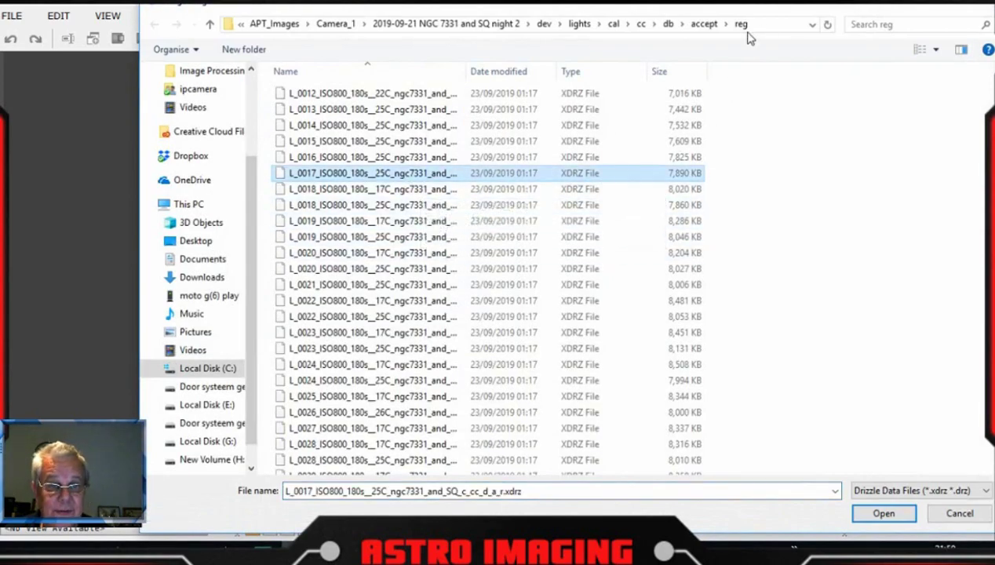
key(ctrl+a)
click(866, 513)
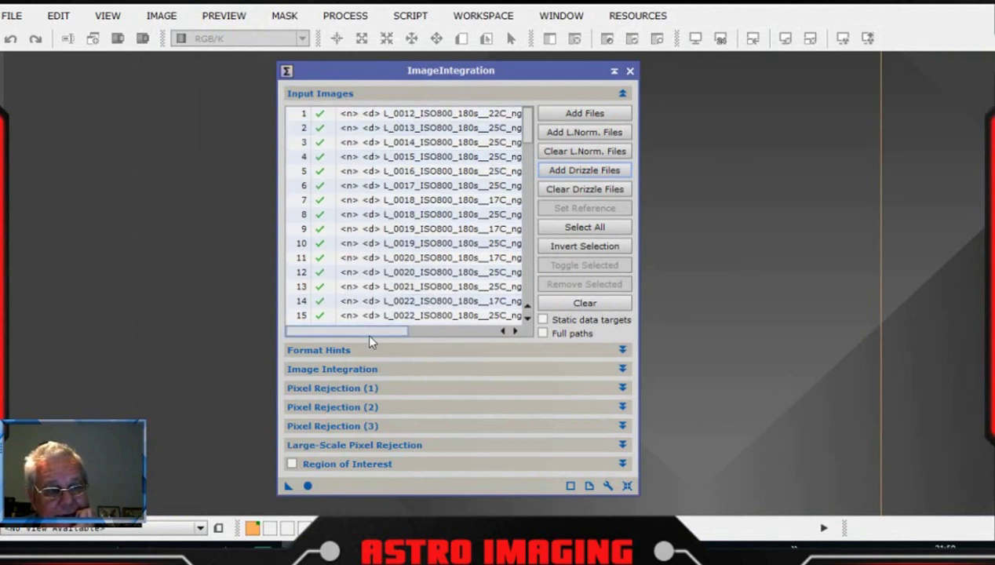
drag(517, 72, 539, 67)
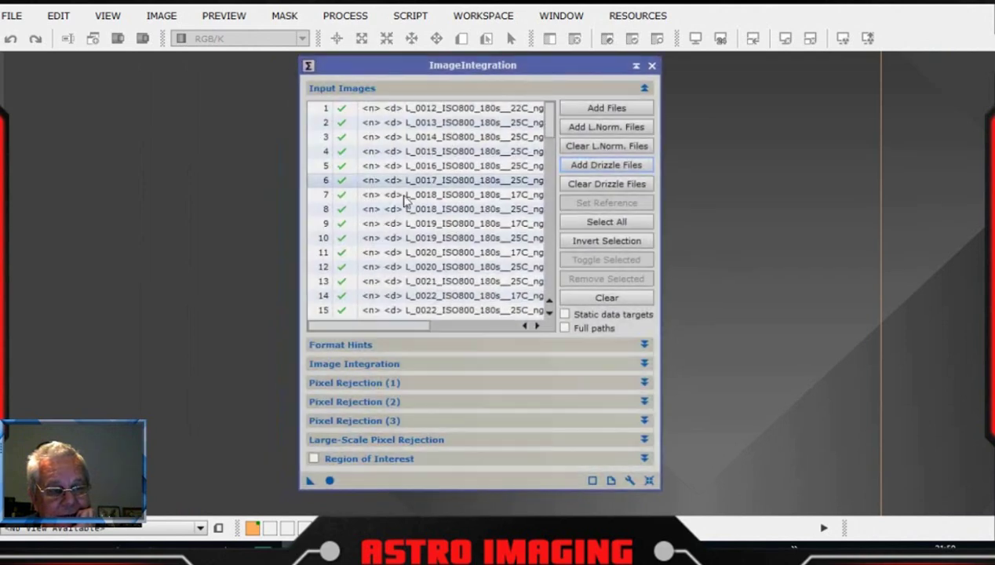
- Keep Average combination, set Local normalization, and weight frames by FITS keyword SSWEIGHT
click(643, 87)
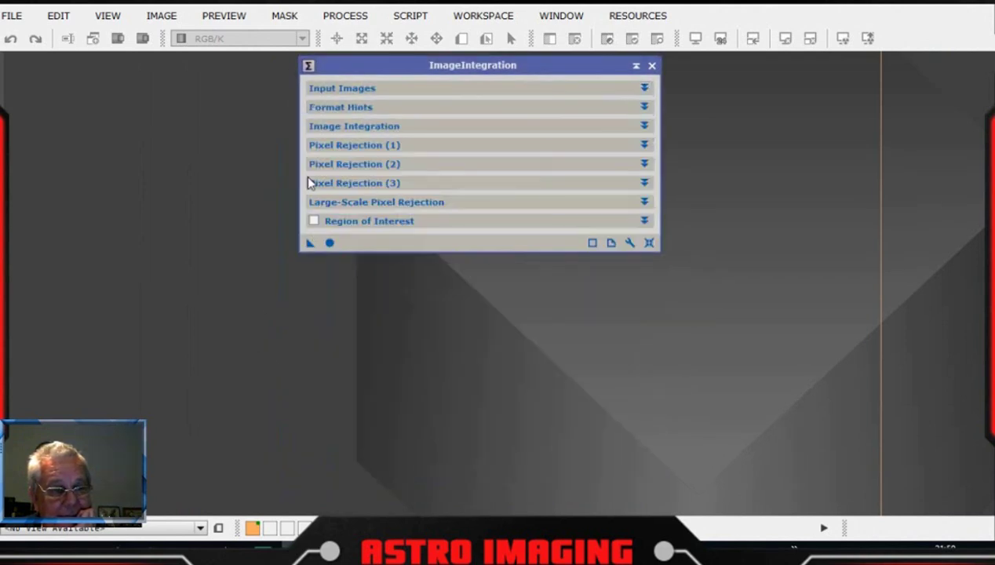
click(644, 126)
click(469, 146)
click(468, 146)
click(535, 164)
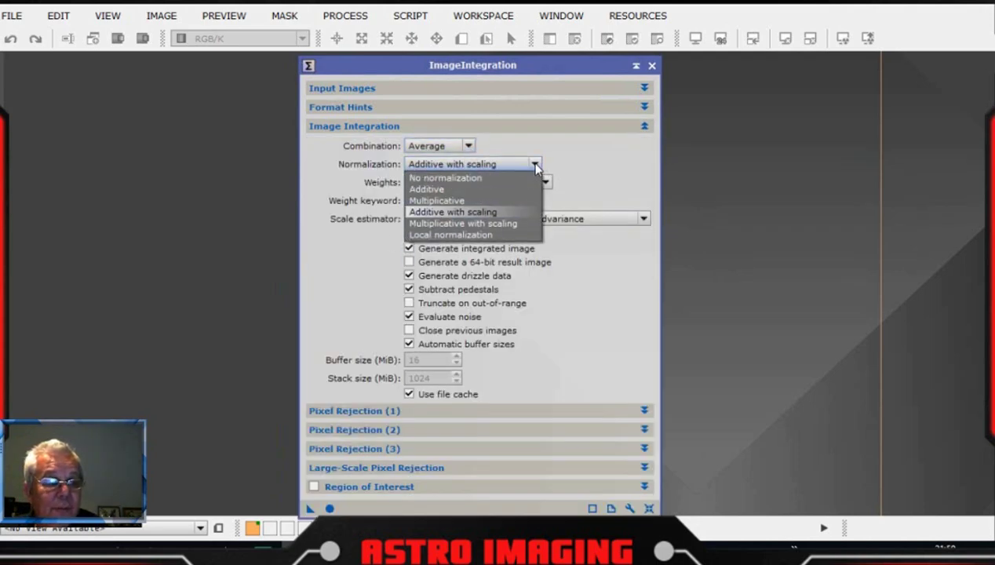
click(518, 234)
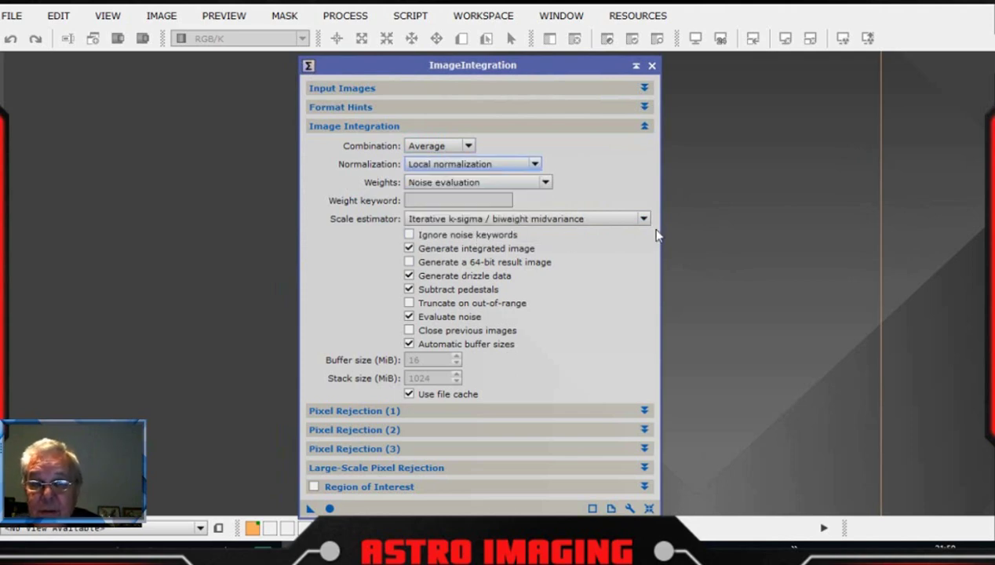
click(546, 182)
click(451, 269)
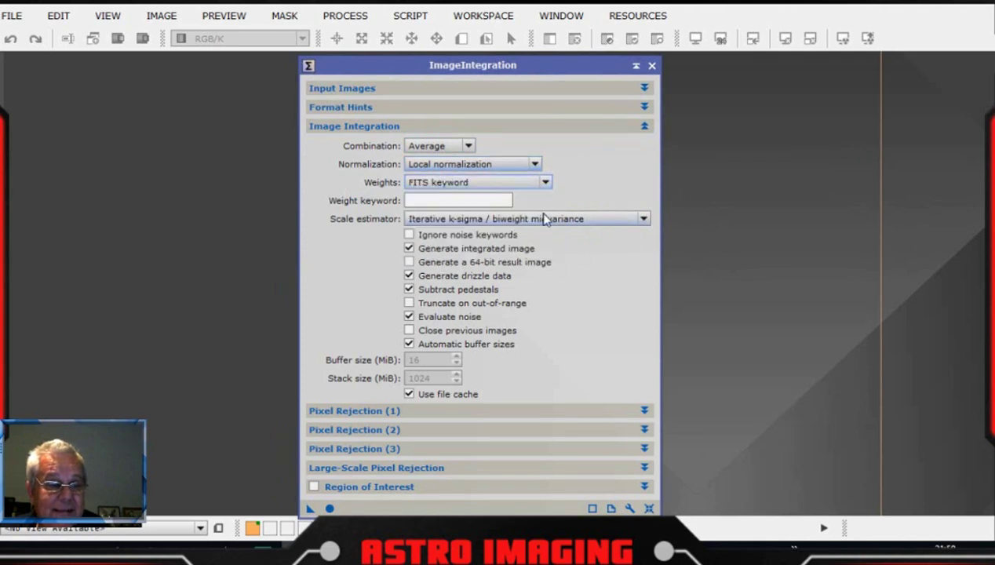
click(469, 200)
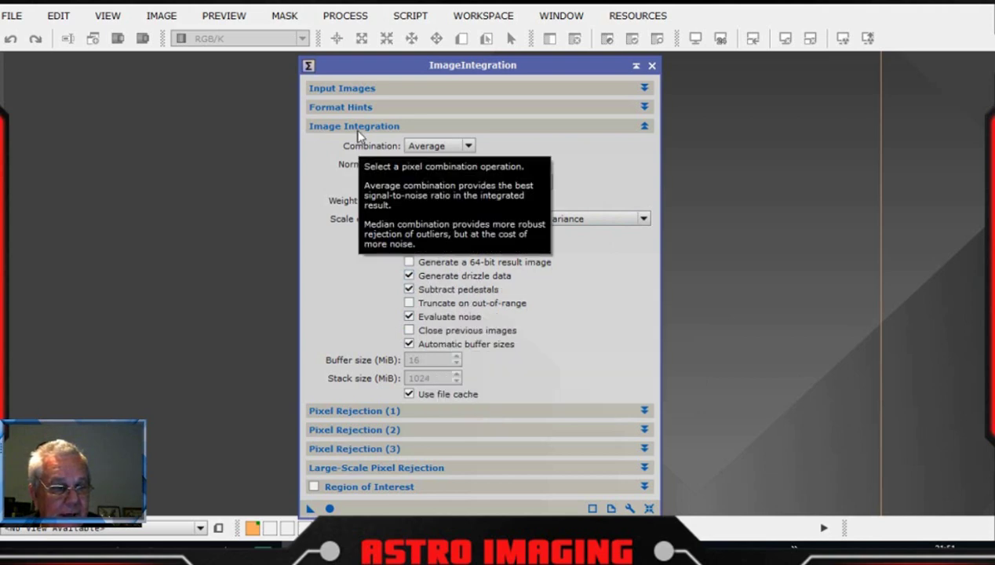
- Set pixel rejection to Linear Fit Clipping with Local normalization and Clip low range unchecked
click(644, 127)
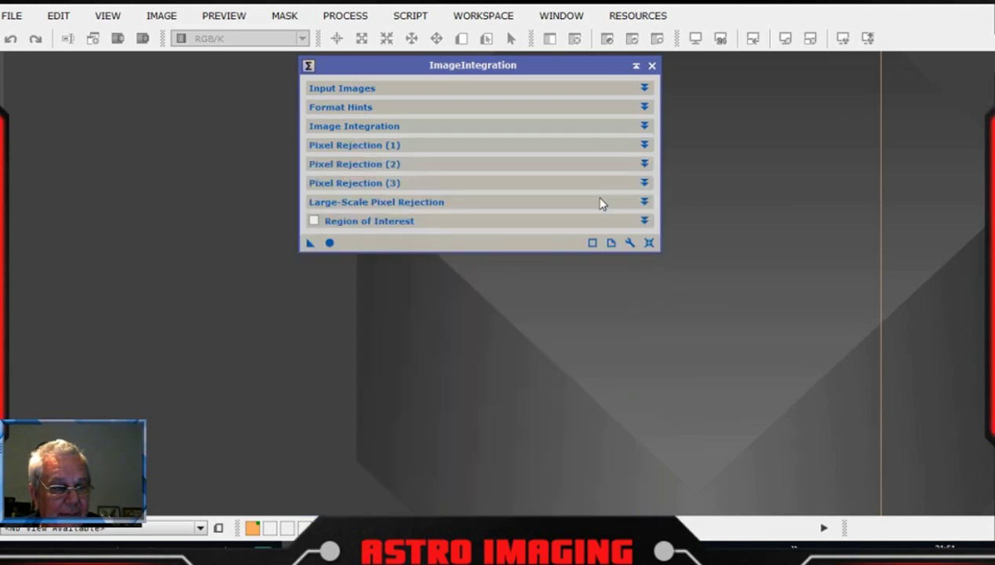
click(644, 146)
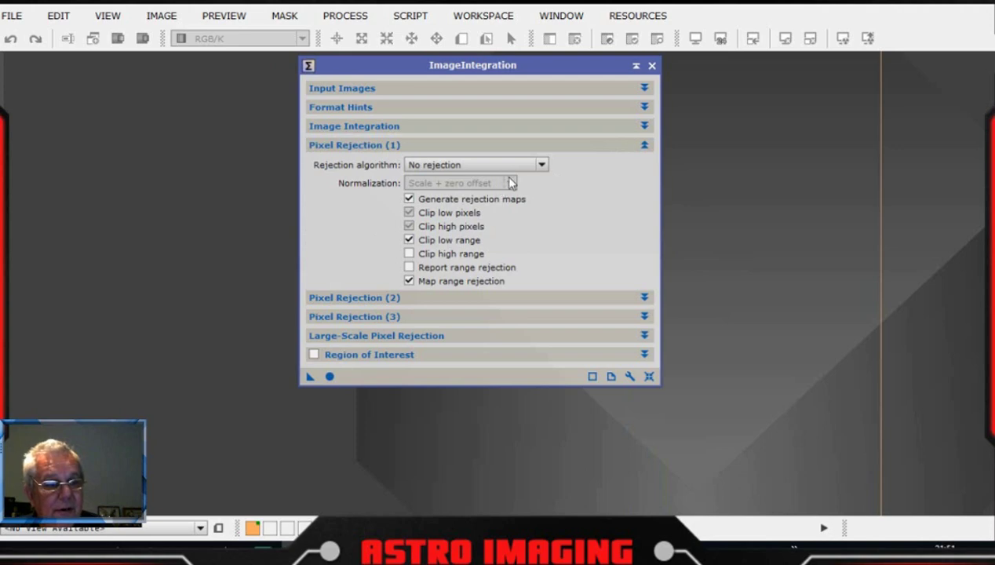
click(541, 165)
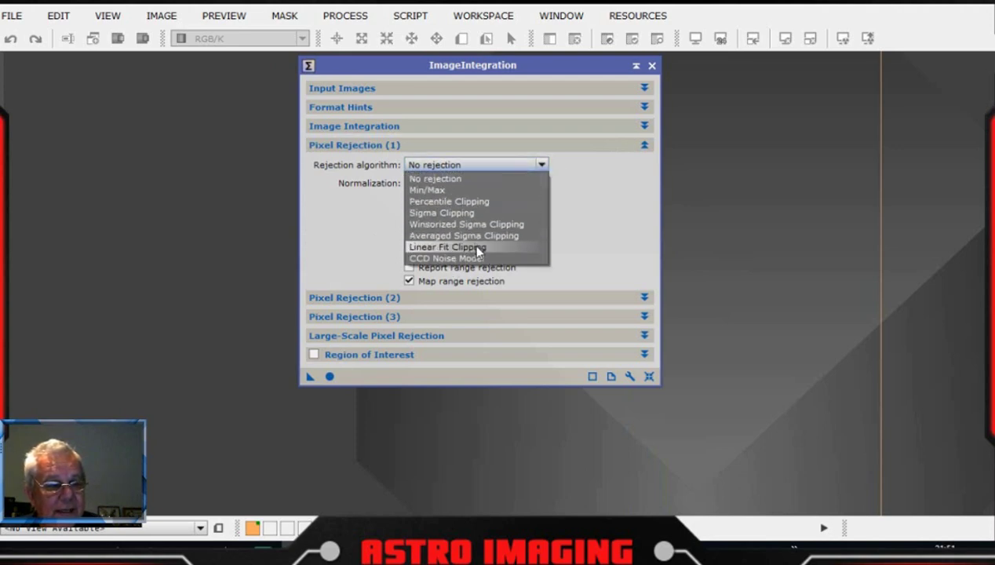
click(479, 248)
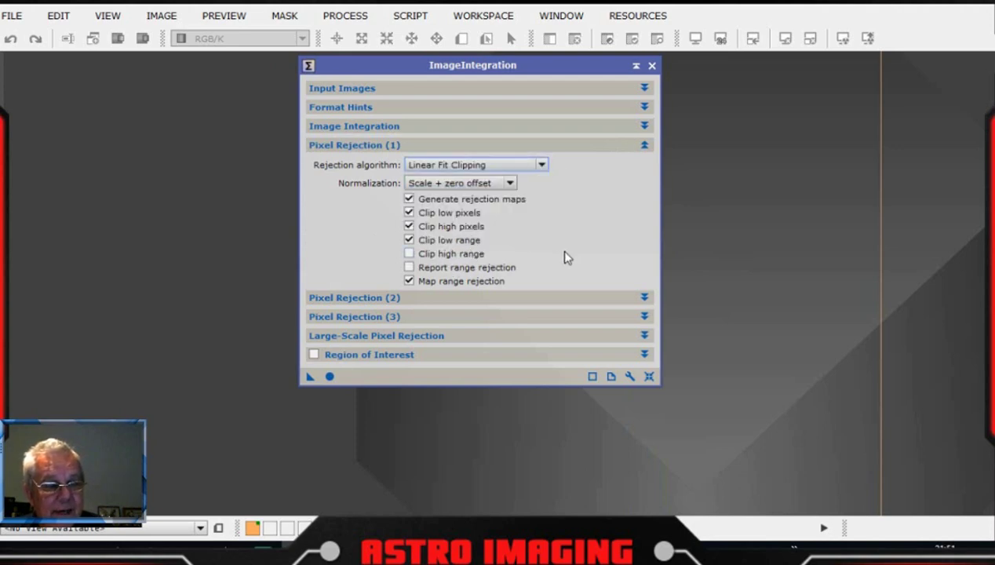
click(510, 183)
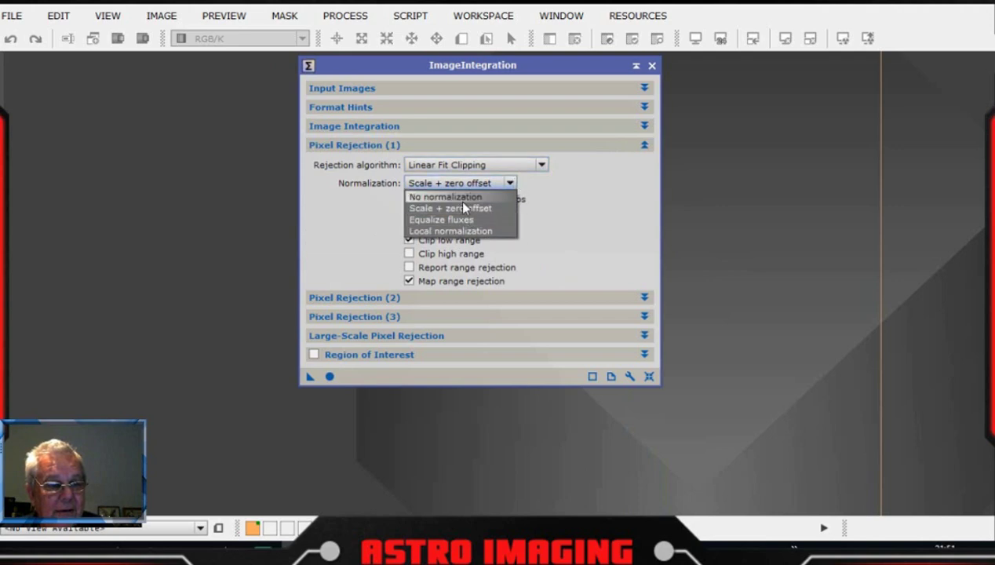
click(458, 230)
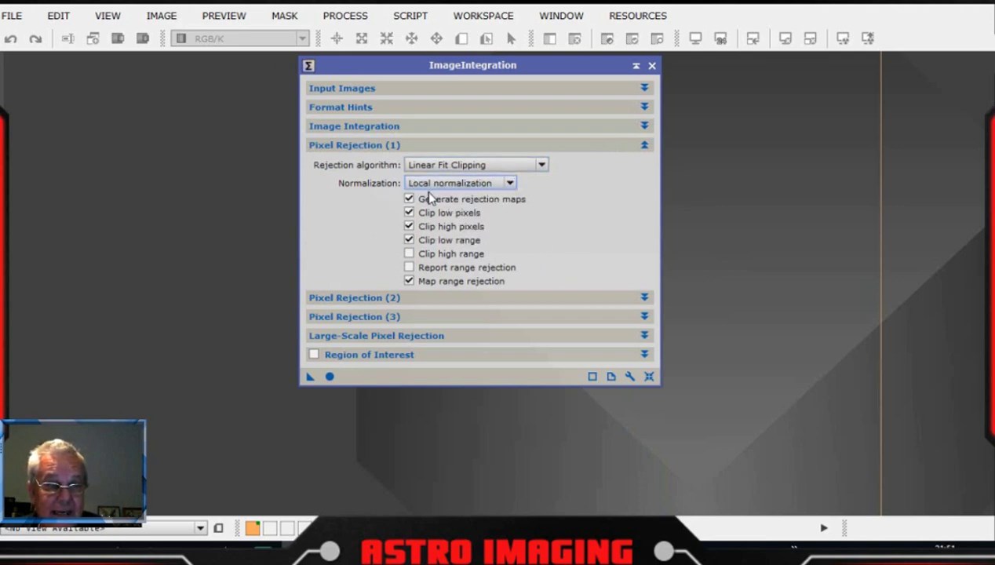
click(409, 239)
drag(545, 68, 535, 73)
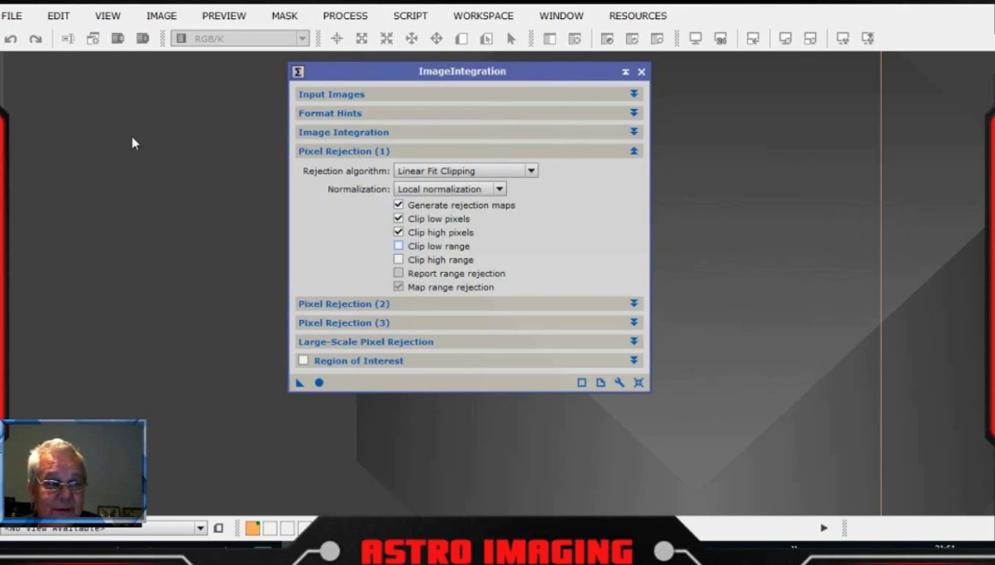
- Close the ImageIntegration window and bring up the Open file dialog
click(641, 72)
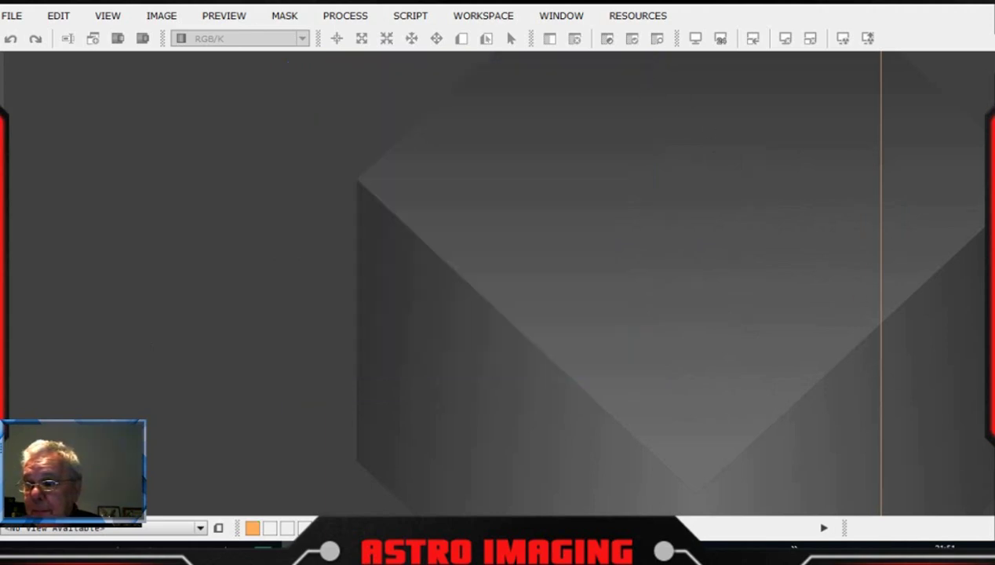
double_click(808, 251)
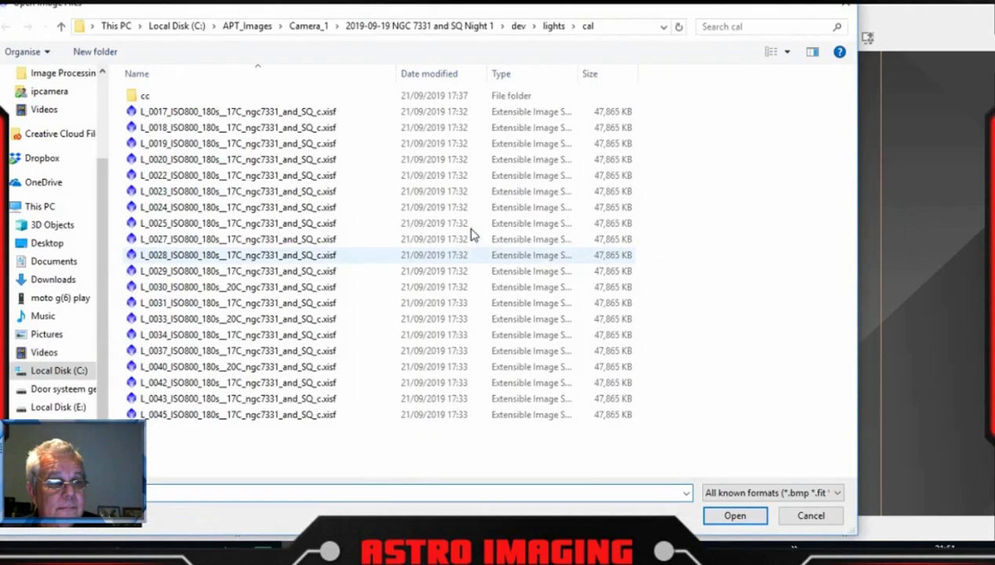
double_click(197, 97)
double_click(197, 96)
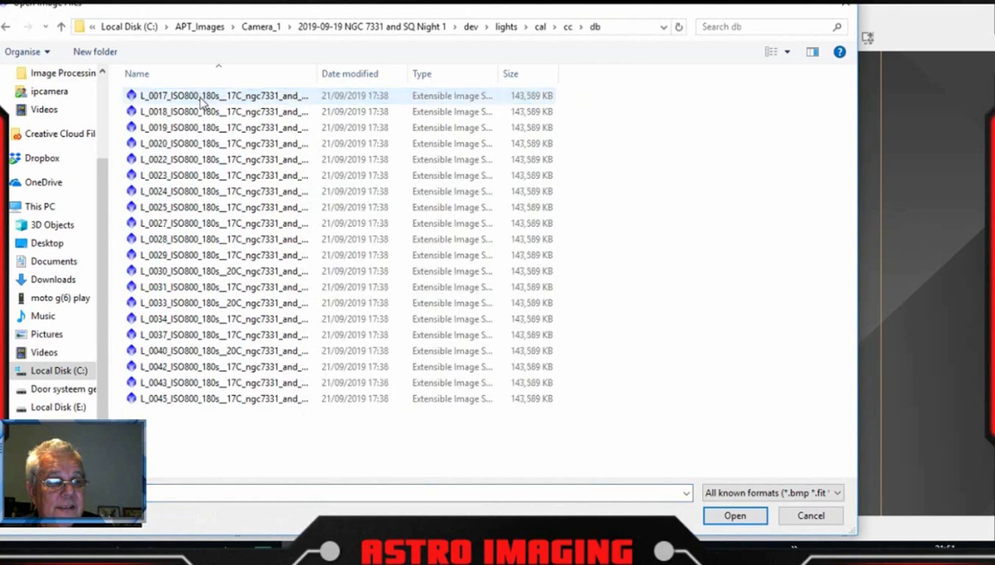
- Open integration.xisf from Camera_1 > 2019-09-21 NGC 7331 and SQ night 2 > %%work
drag(275, 4, 318, 4)
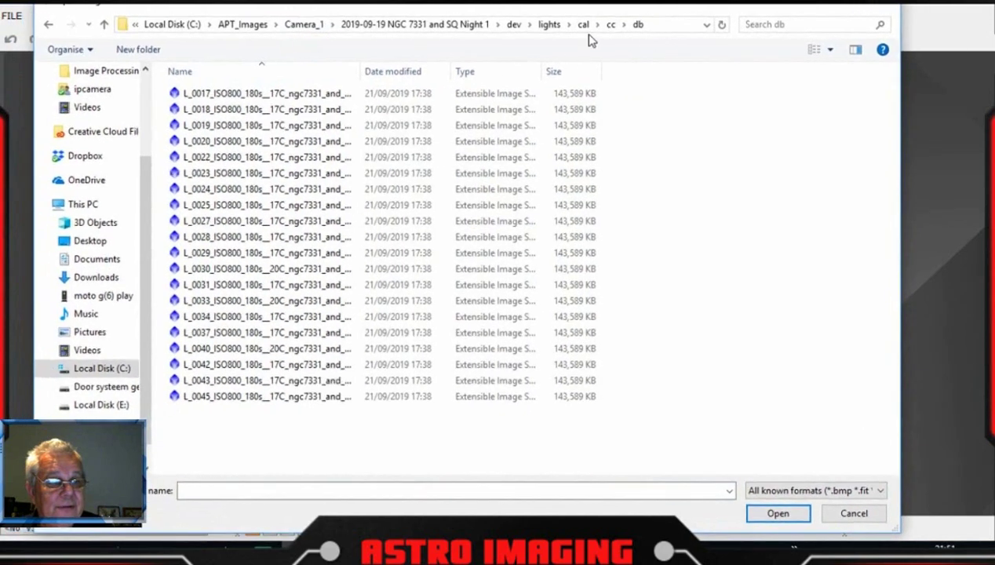
click(515, 25)
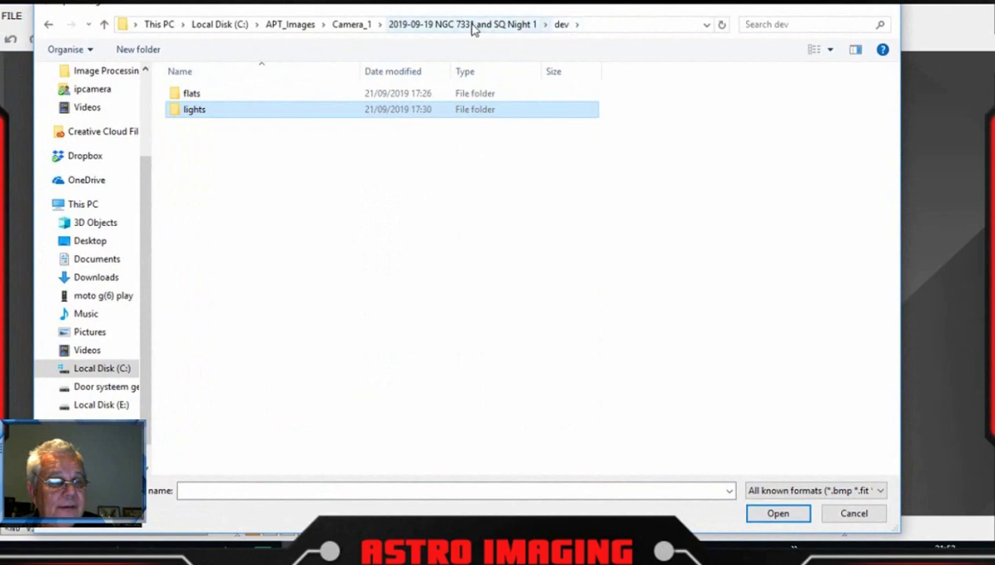
click(360, 28)
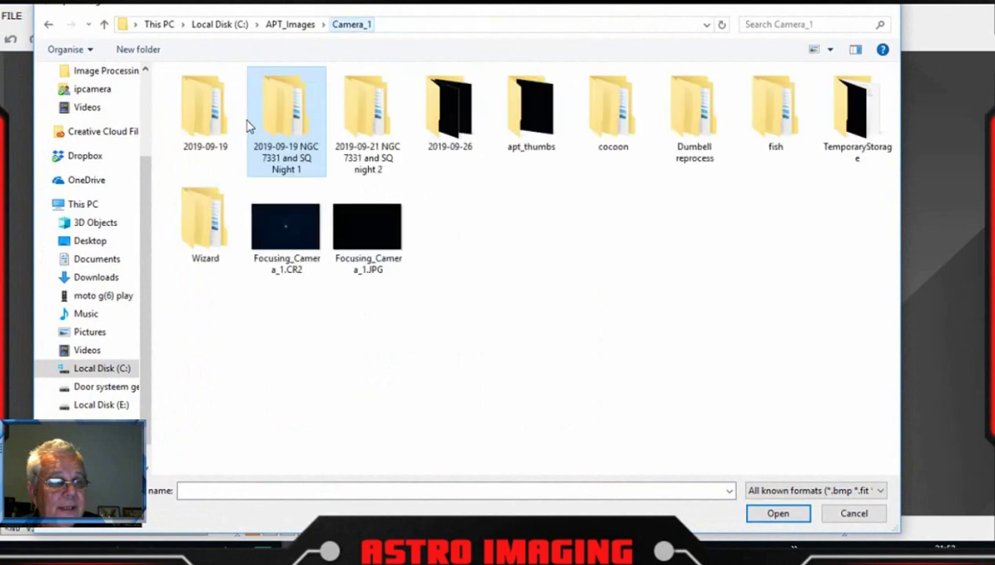
double_click(366, 106)
double_click(207, 118)
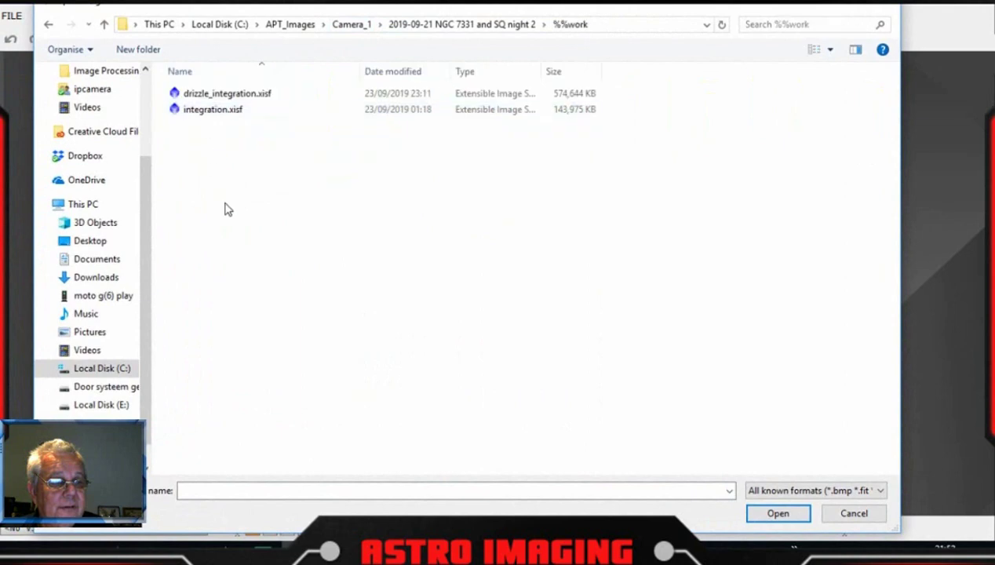
double_click(244, 116)
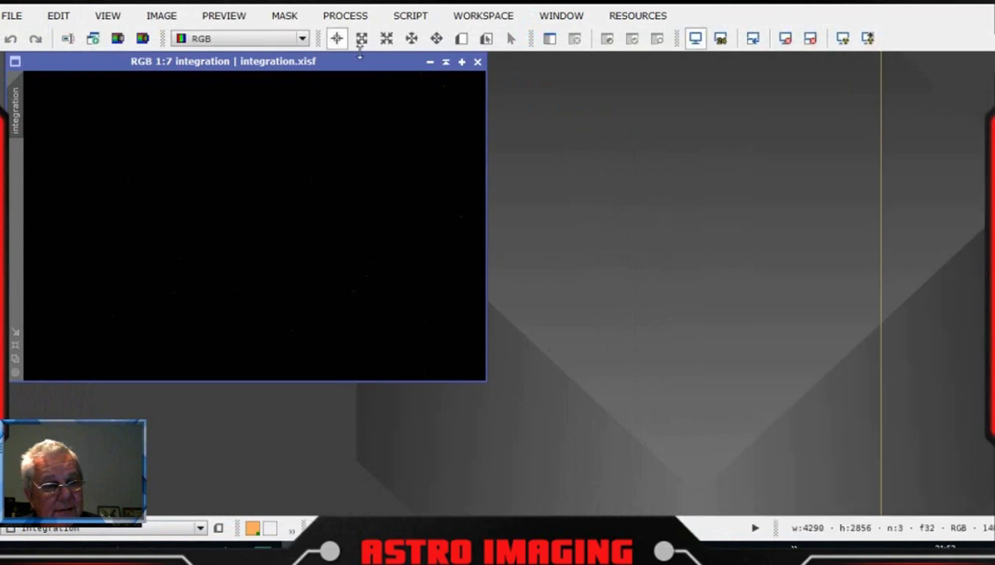
- Centre the integration image, preview it with STF AutoStretch, then close it
drag(359, 64, 622, 116)
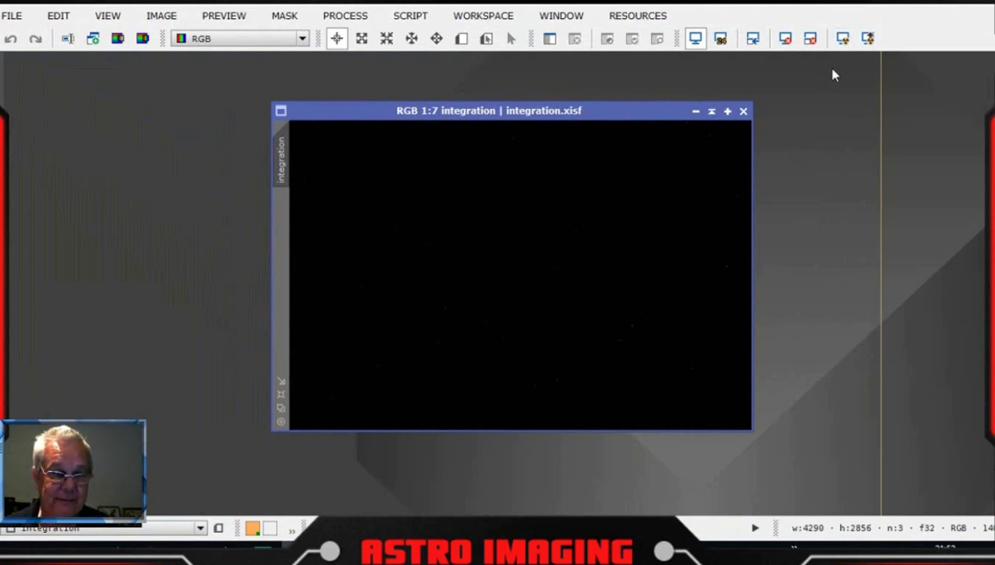
click(843, 38)
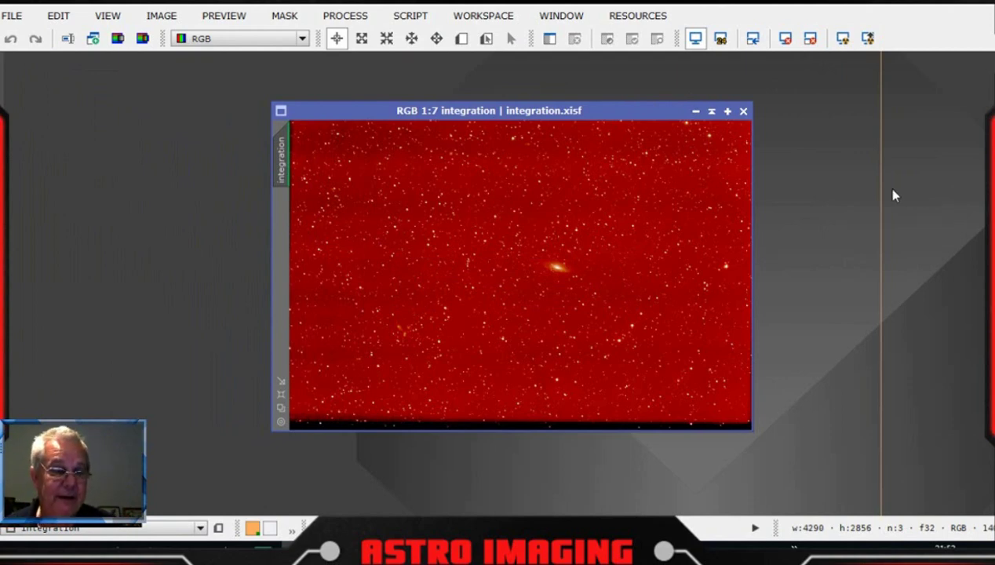
drag(538, 113, 505, 104)
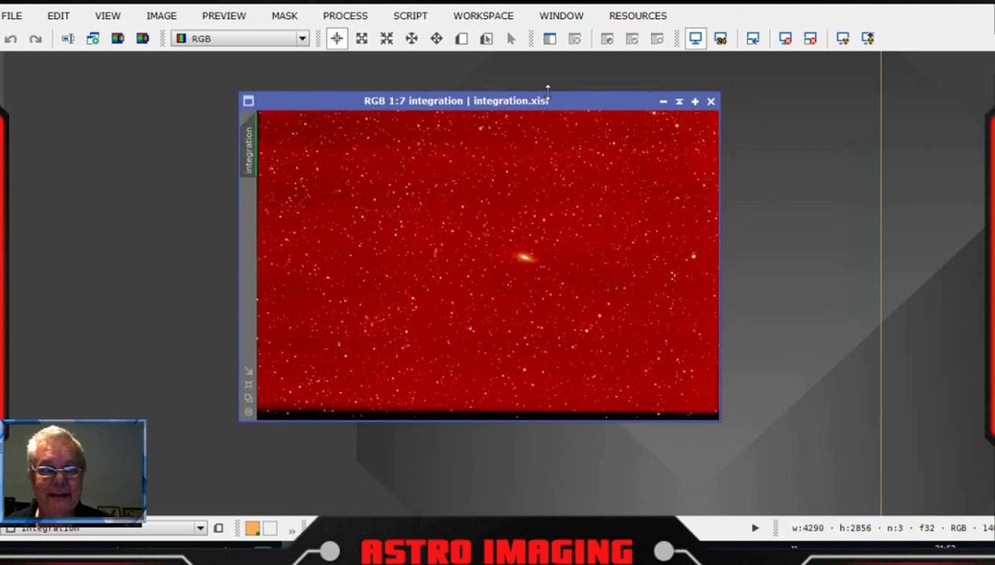
drag(547, 101, 525, 108)
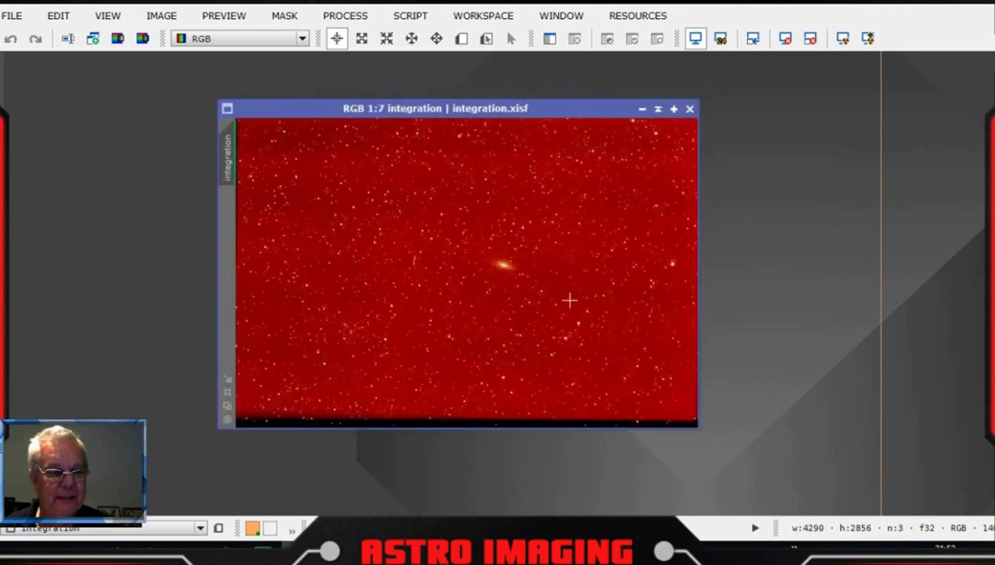
click(690, 109)
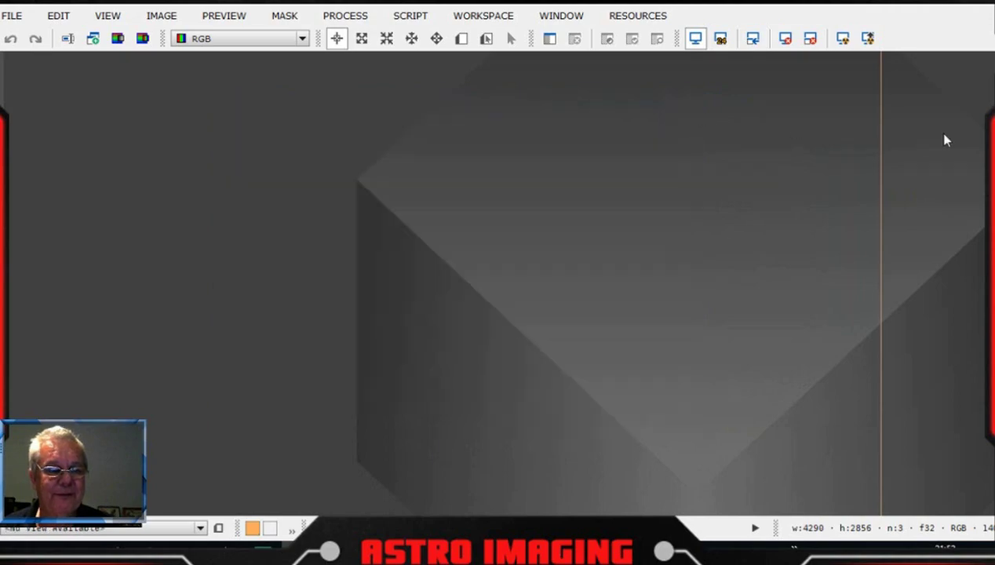
- Open DrizzleIntegration and add all the .xdrz drizzle files from the reg folder
click(353, 16)
mouse_move(454, 8)
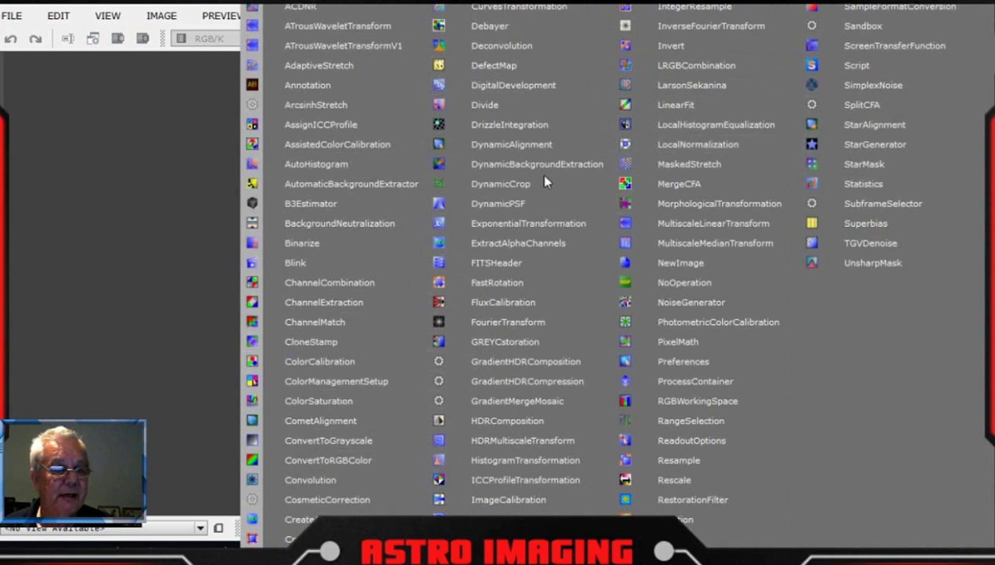
click(517, 132)
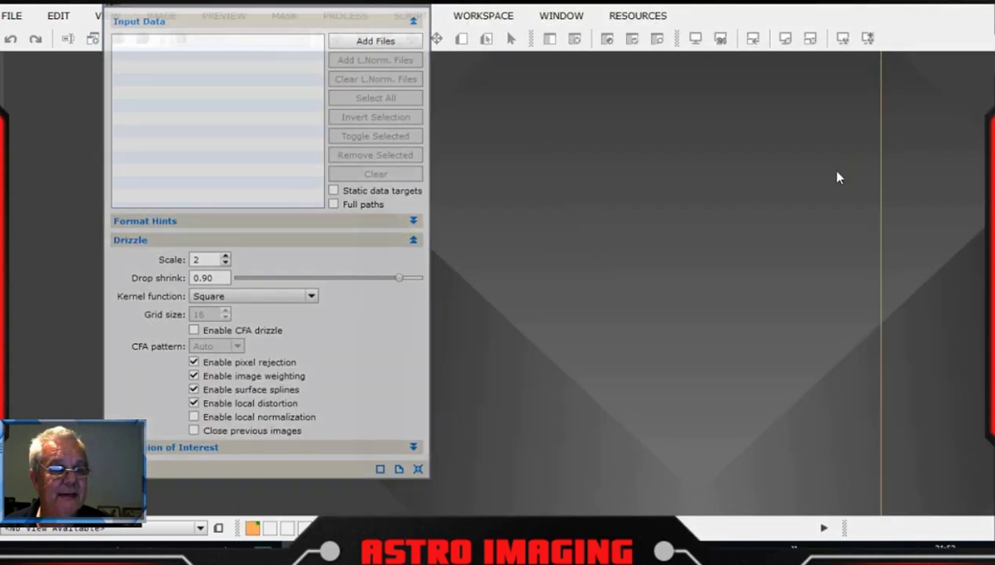
drag(320, 12, 517, 13)
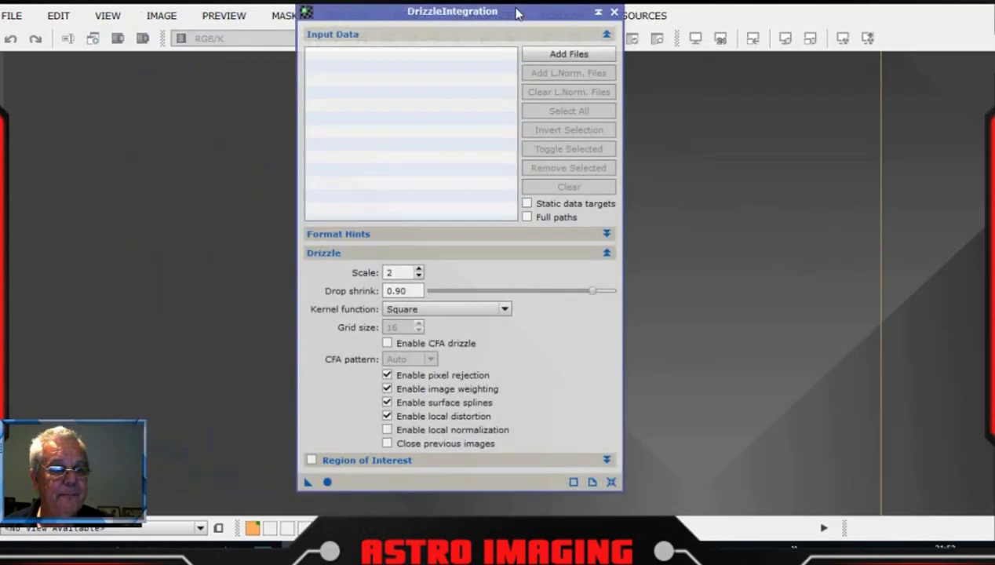
click(537, 56)
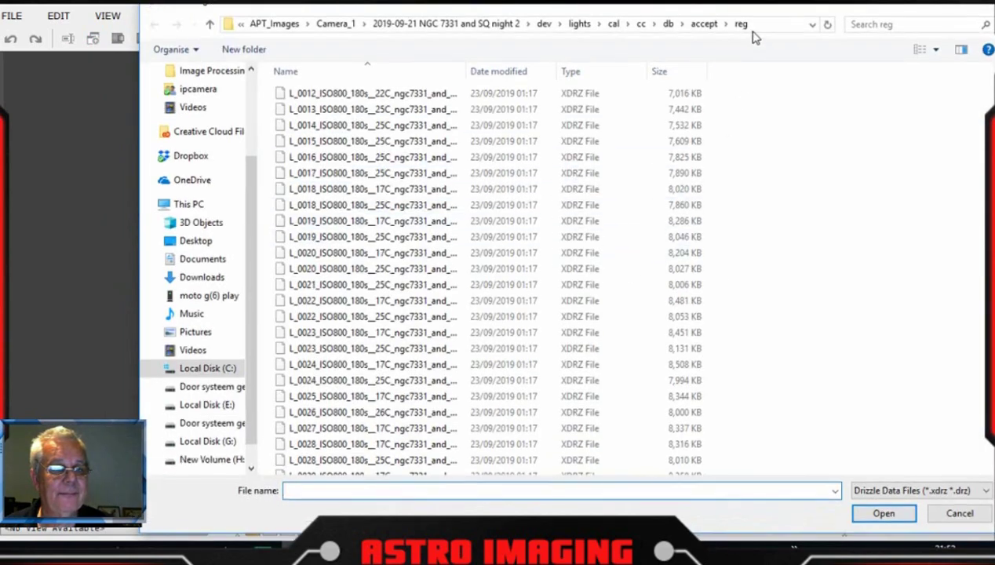
click(430, 174)
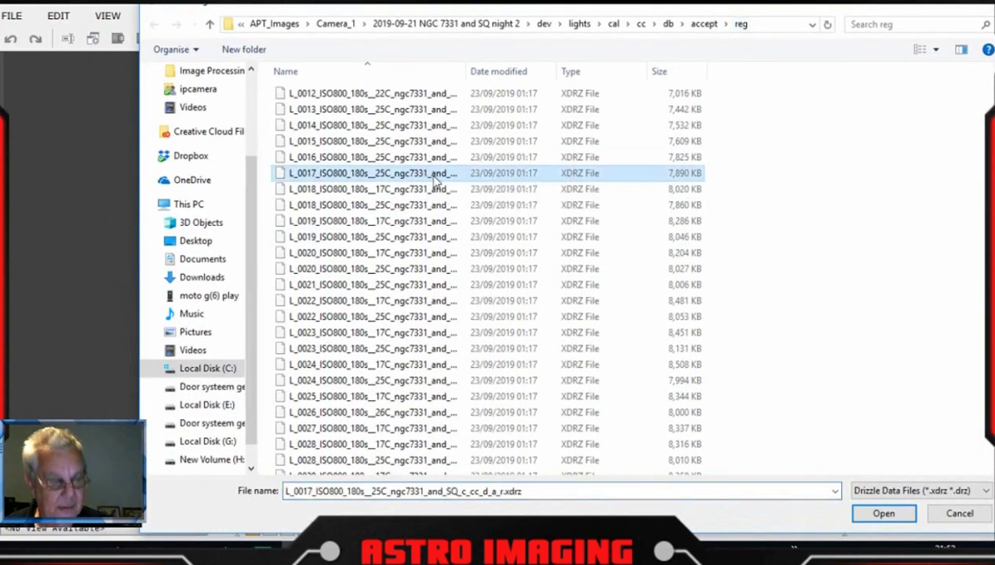
key(ctrl+a)
click(884, 513)
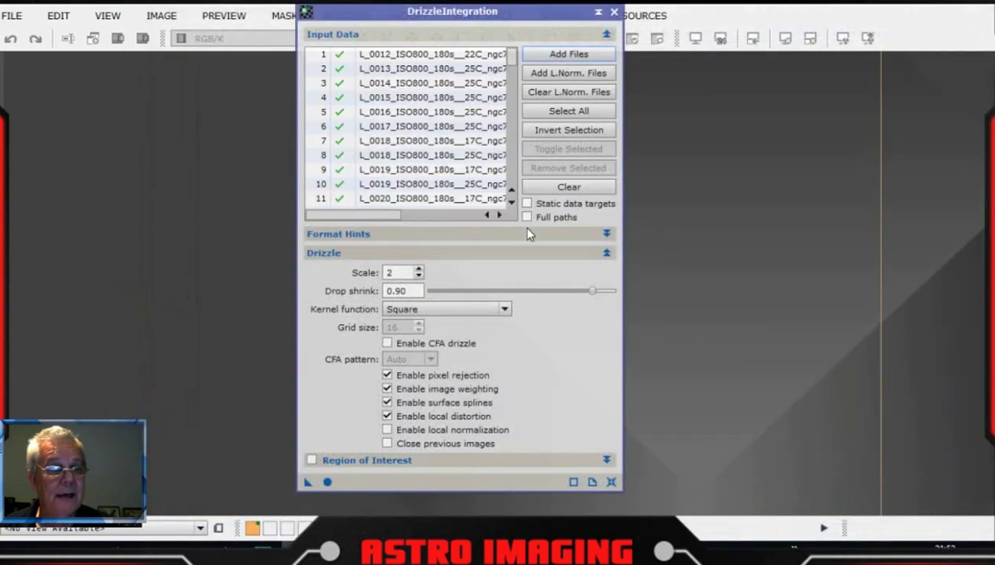
- Add all matching .xnml local normalization files, then close the DrizzleIntegration panel
click(565, 72)
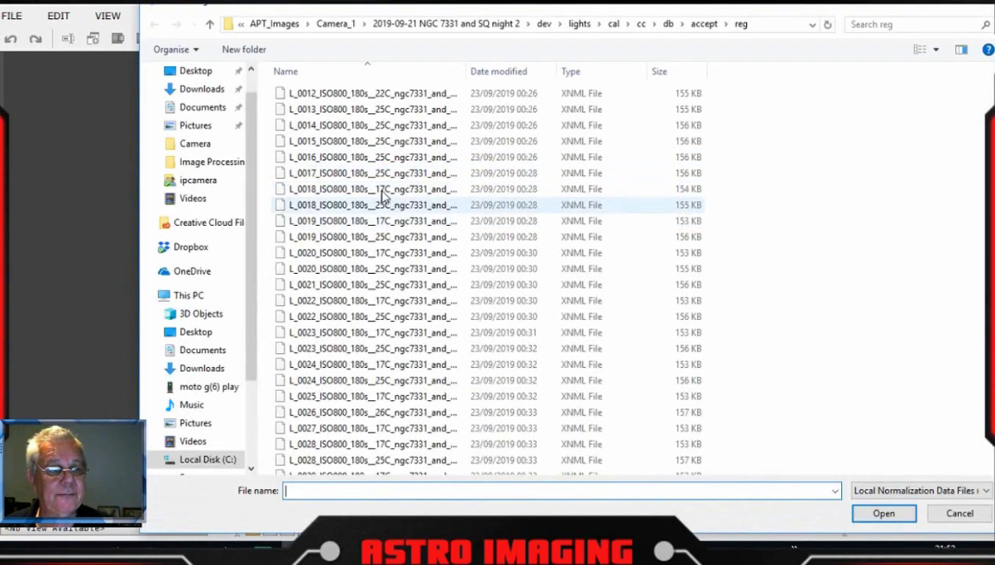
click(380, 189)
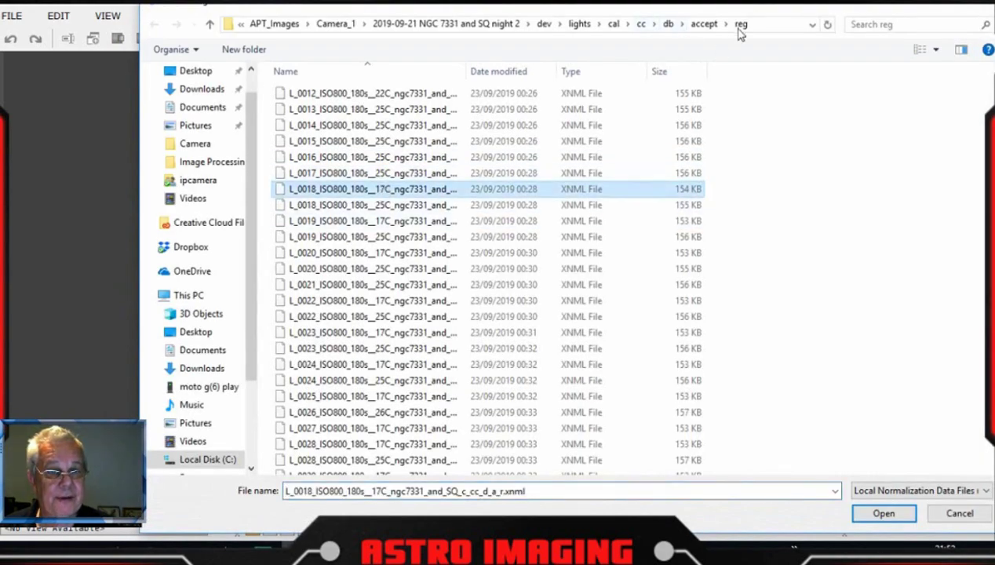
key(ctrl+a)
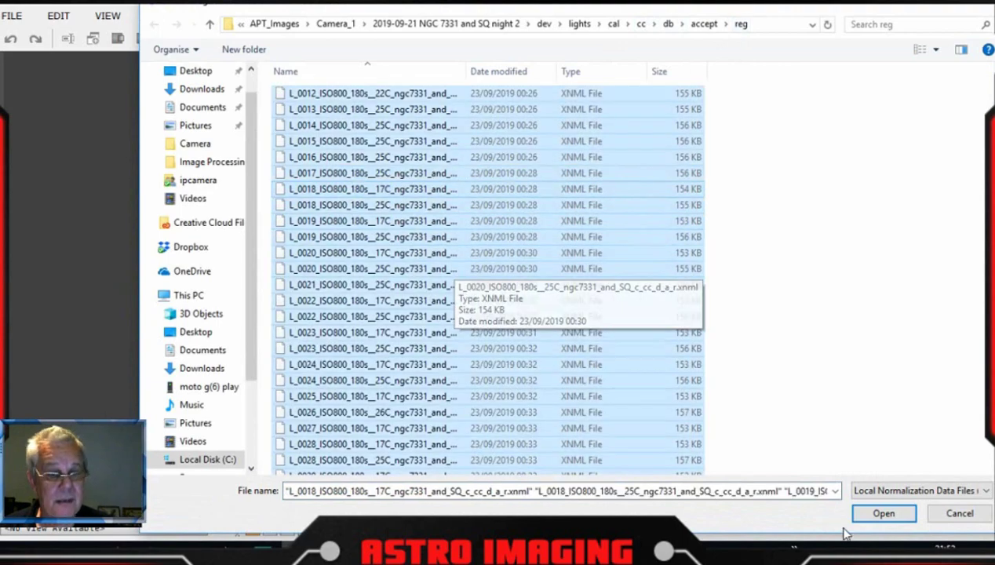
click(884, 514)
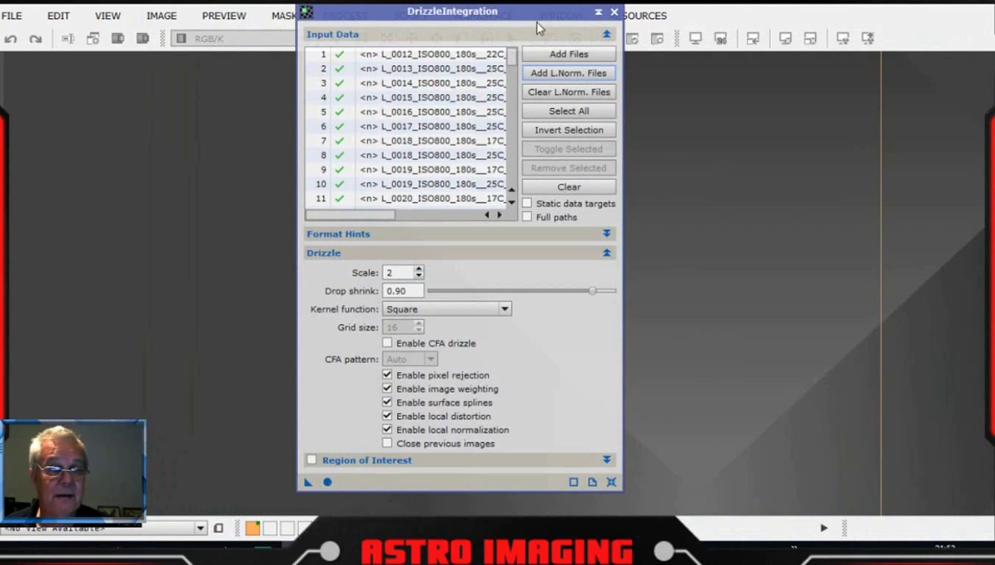
drag(533, 11, 515, 9)
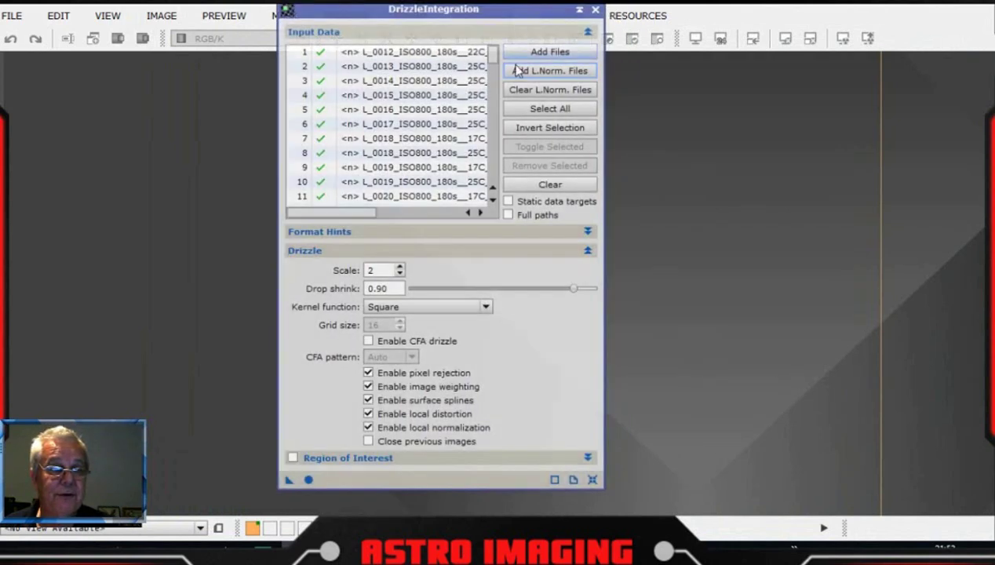
click(594, 11)
- Open drizzle_integration.xisf from %%work, centre its window and apply STF AutoStretch
key(ctrl+o)
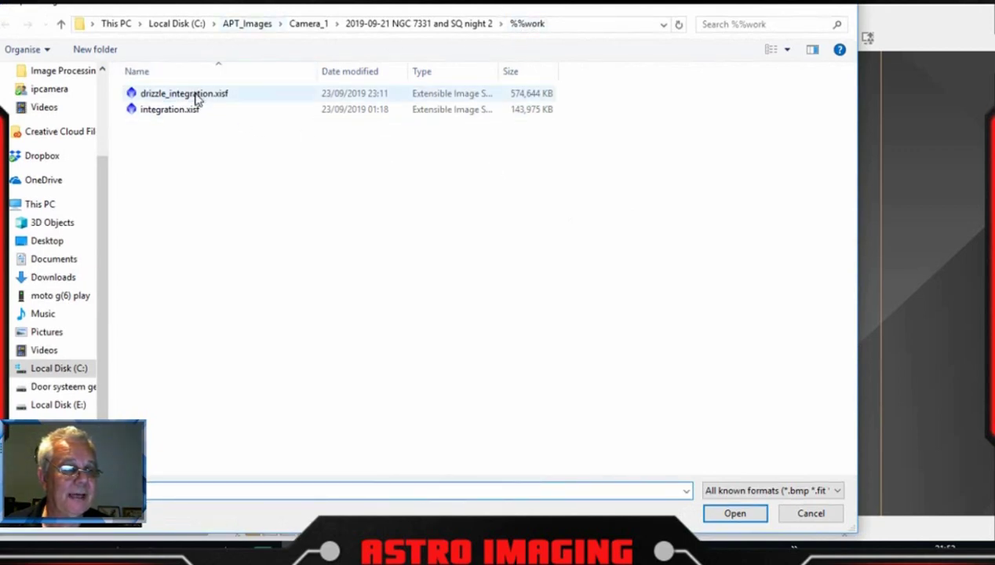
click(196, 95)
double_click(225, 95)
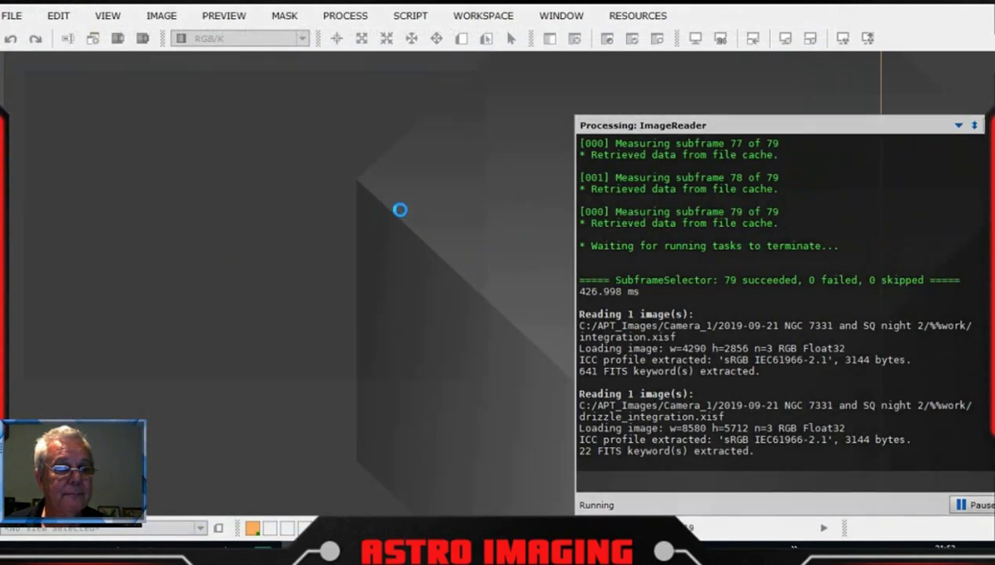
drag(366, 65, 608, 131)
click(842, 39)
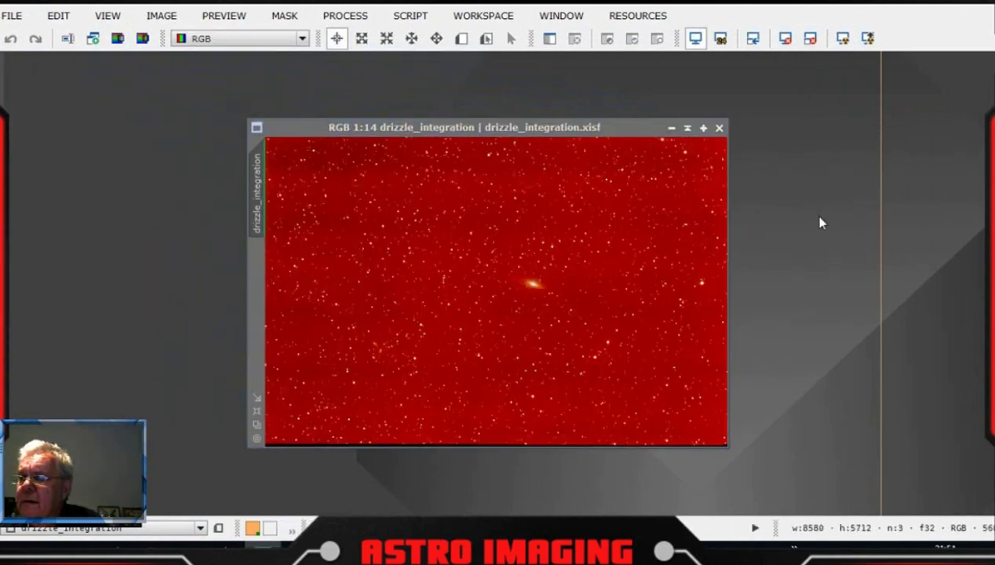
- Enlarge the drizzle image window and position it near the workspace centre
drag(538, 130, 572, 107)
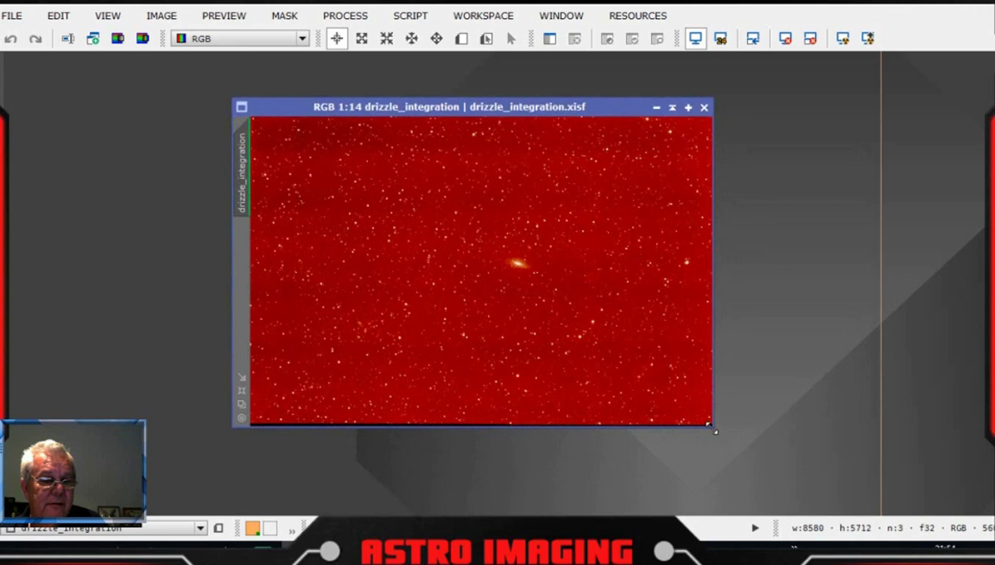
drag(715, 431, 770, 480)
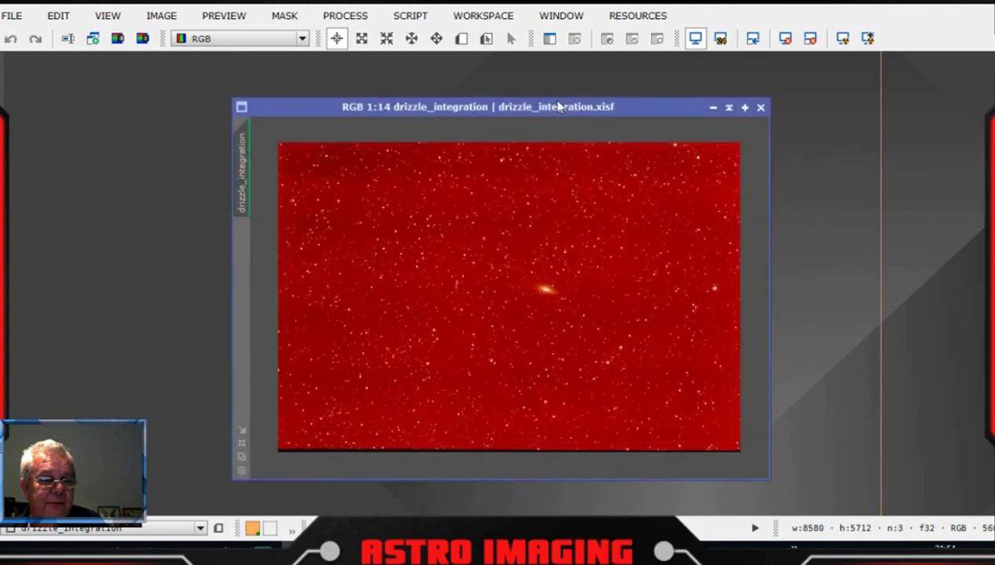
drag(560, 111, 552, 103)
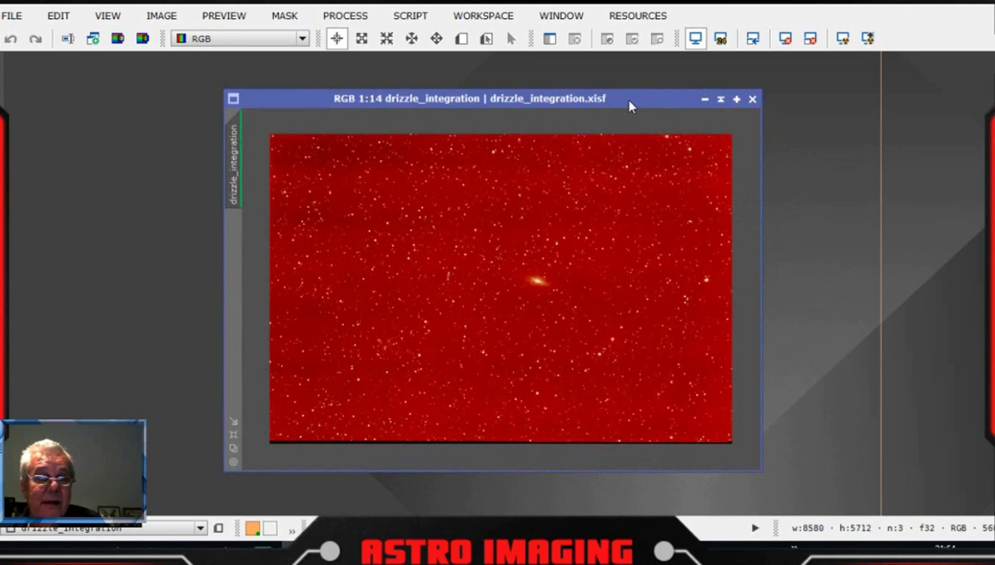
drag(629, 106, 626, 105)
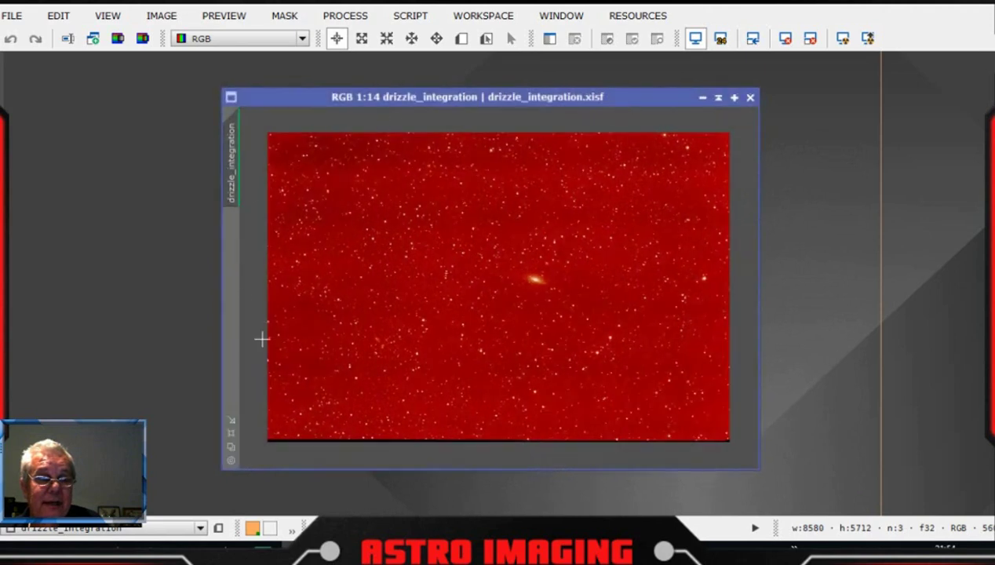